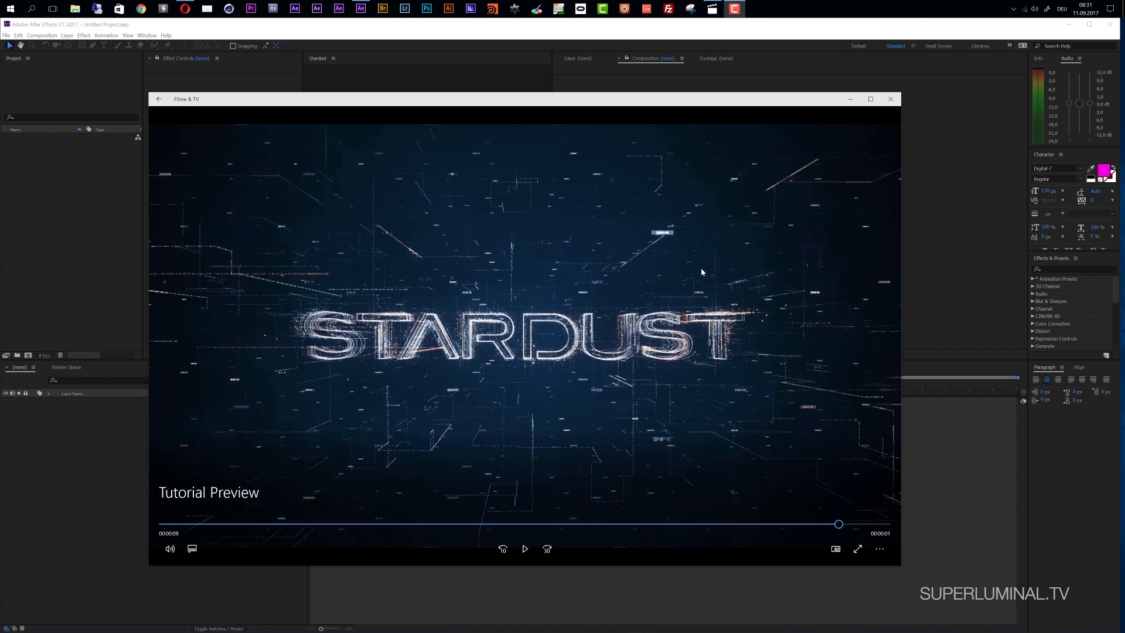
Bring the browser with the superluminal.tv Stardust page into view and move it back off the screen.
drag(1124, 124, 472, 128)
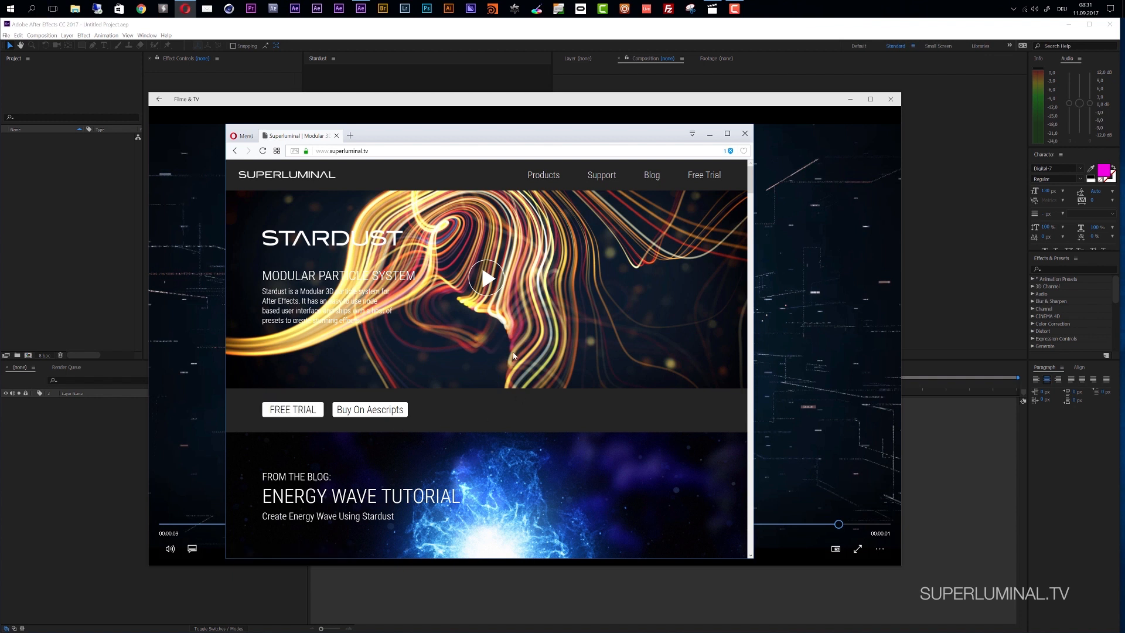
drag(526, 133, 1124, 132)
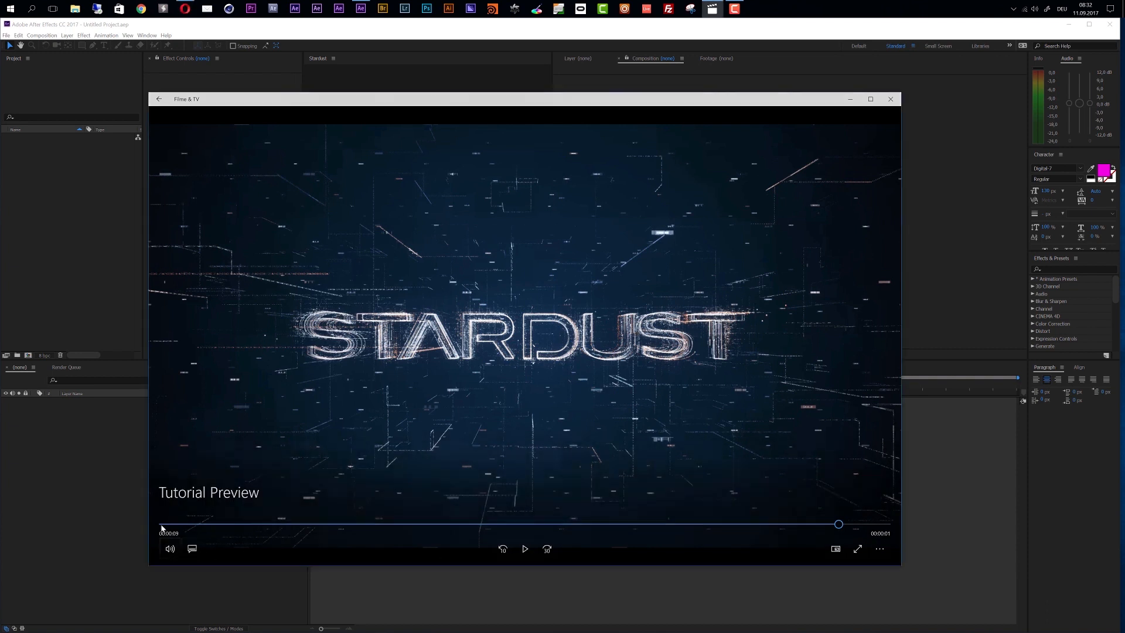
Play the Tutorial Preview video twice from its beginning and close the video player.
drag(248, 524, 131, 525)
click(525, 549)
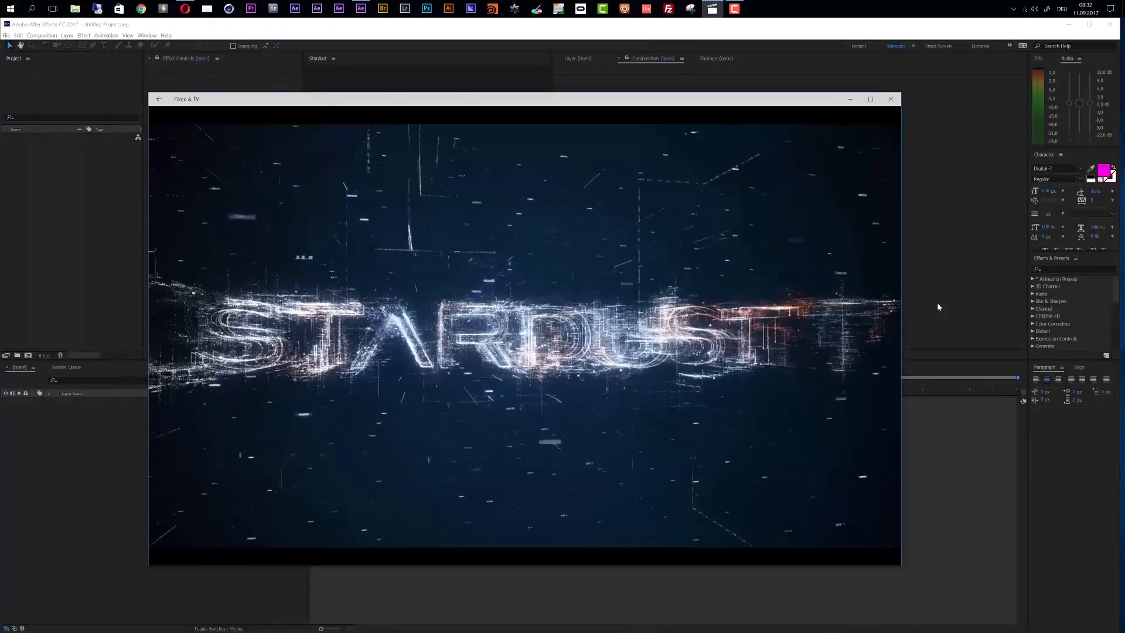
mouse_move(831, 319)
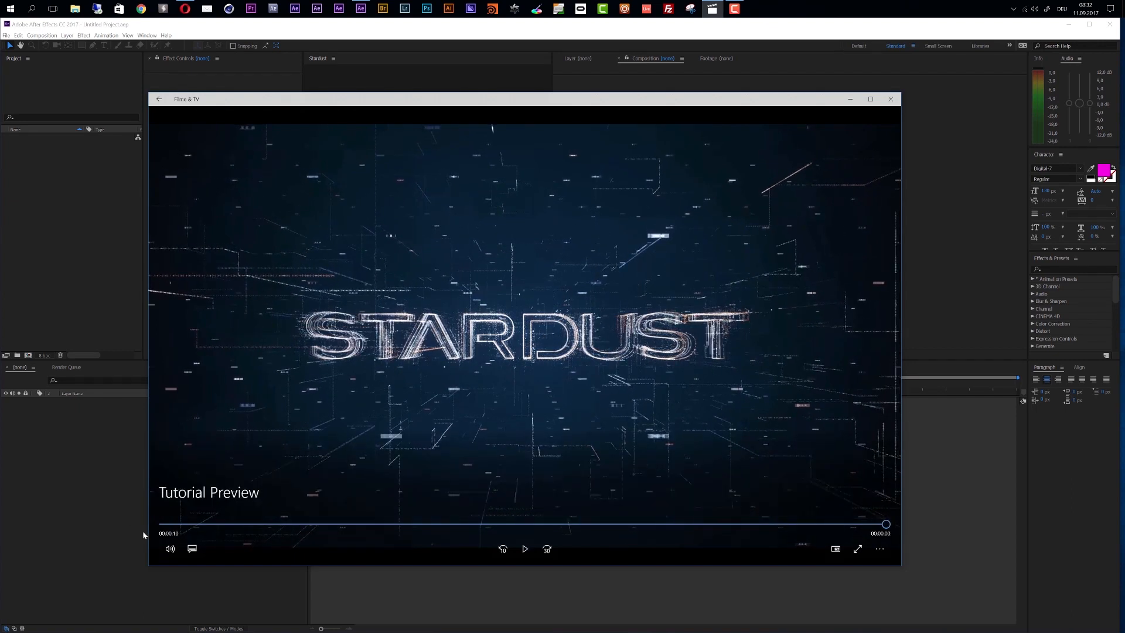
click(162, 525)
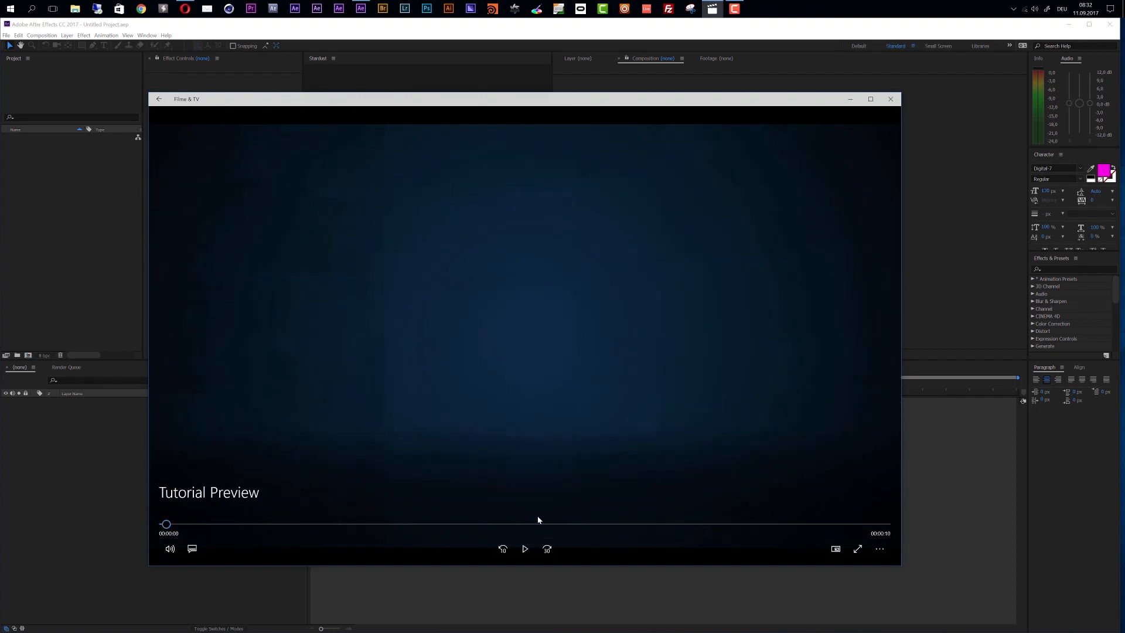
click(524, 548)
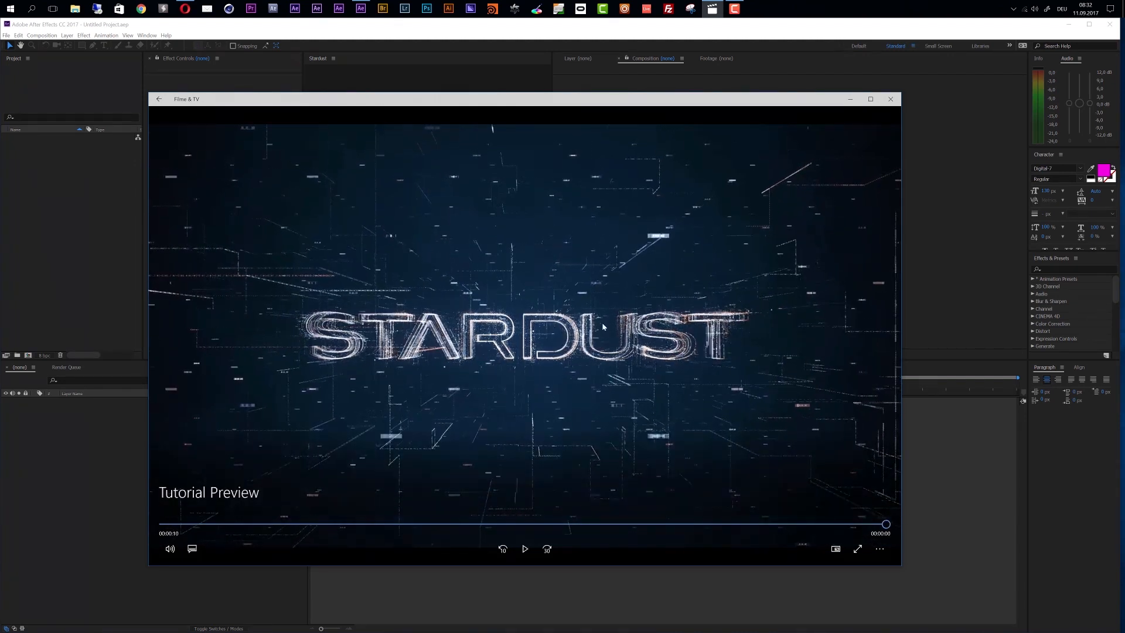
click(891, 100)
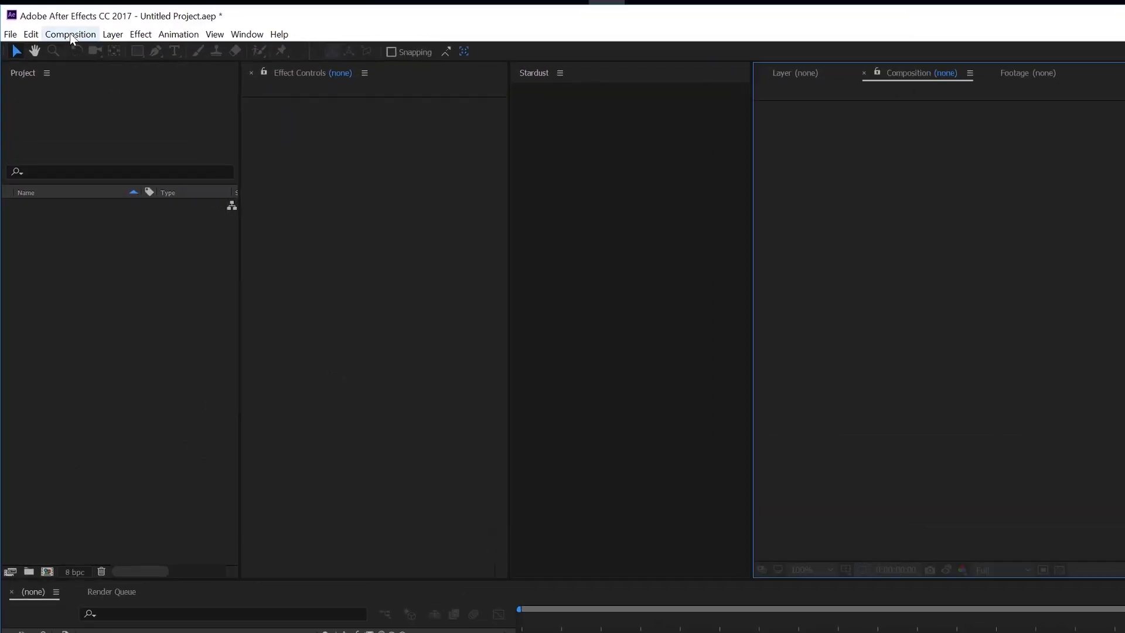
Create a new 1920 x 1080, 25 fps composition named MAIN with a duration of 15 seconds.
click(42, 35)
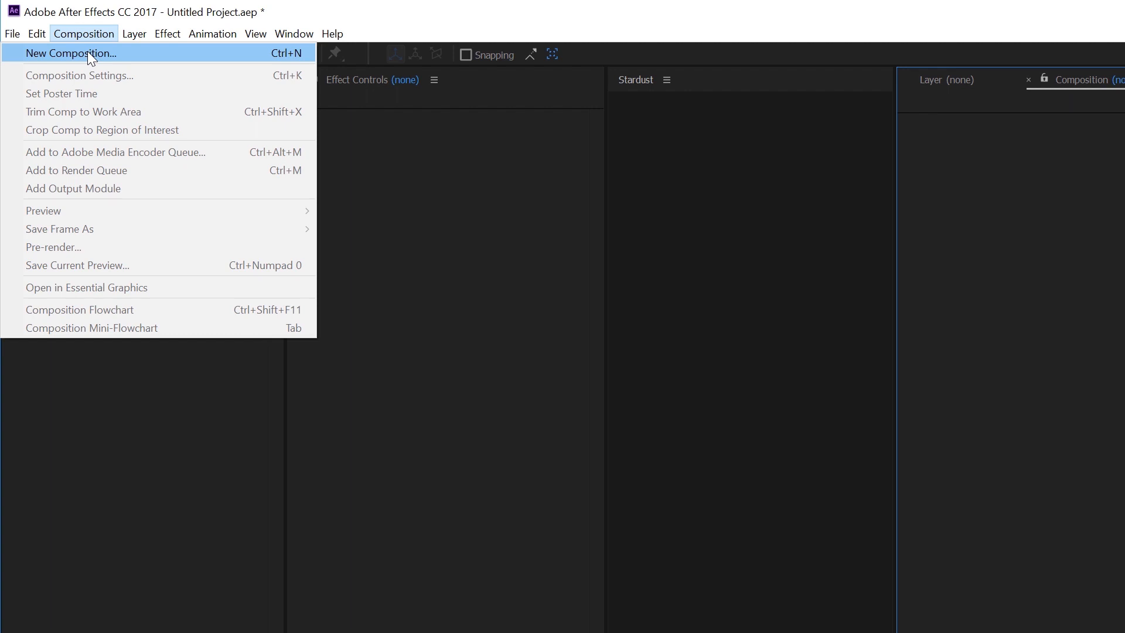
click(89, 58)
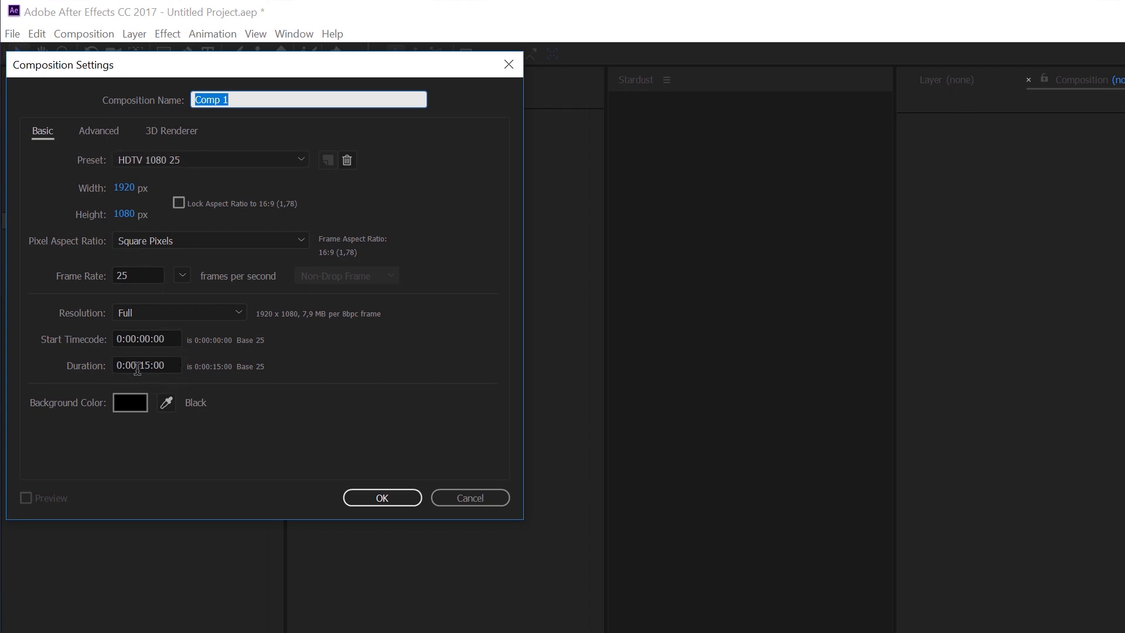
click(237, 101)
drag(237, 100, 138, 104)
text(MAIN)
click(380, 495)
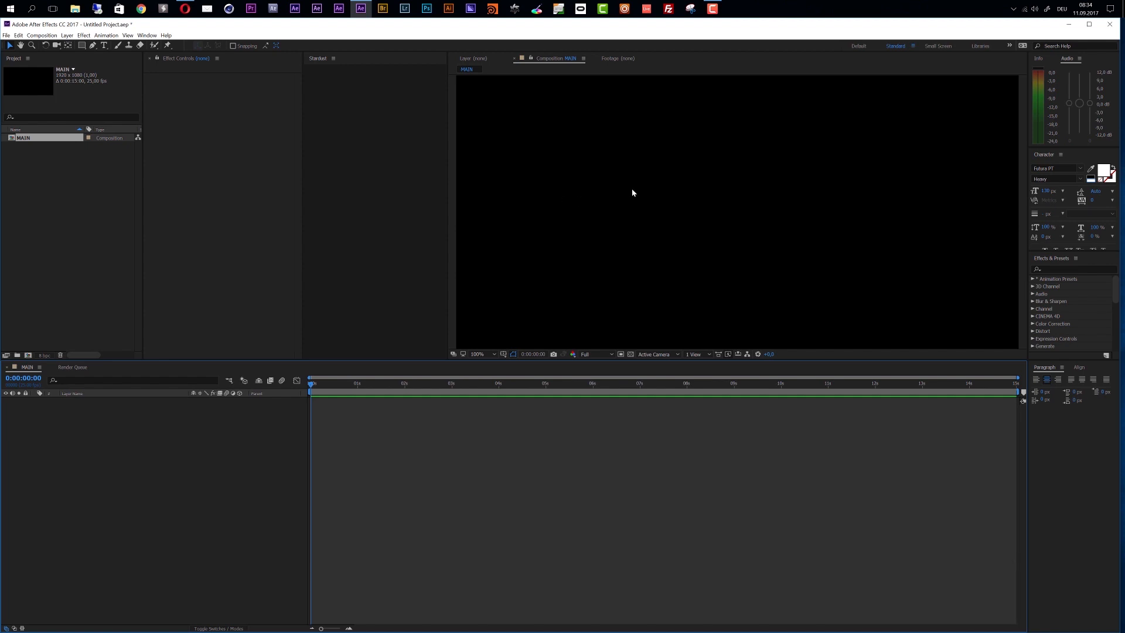
Add a text layer reading STARDUST near the middle of the MAIN composition.
key(ctrl+t)
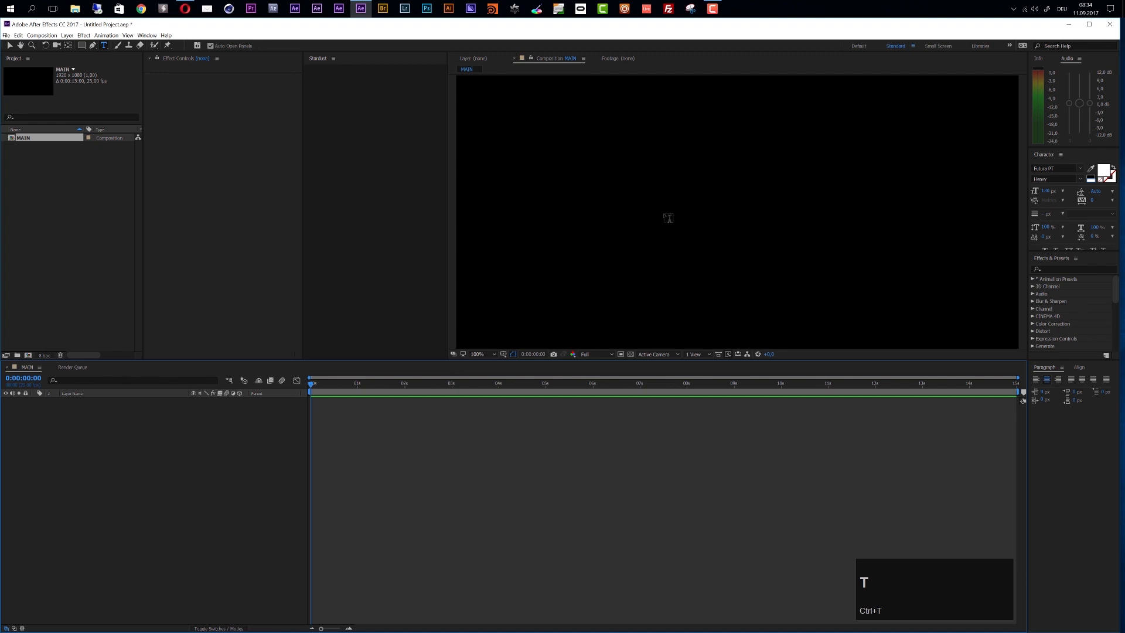
click(717, 220)
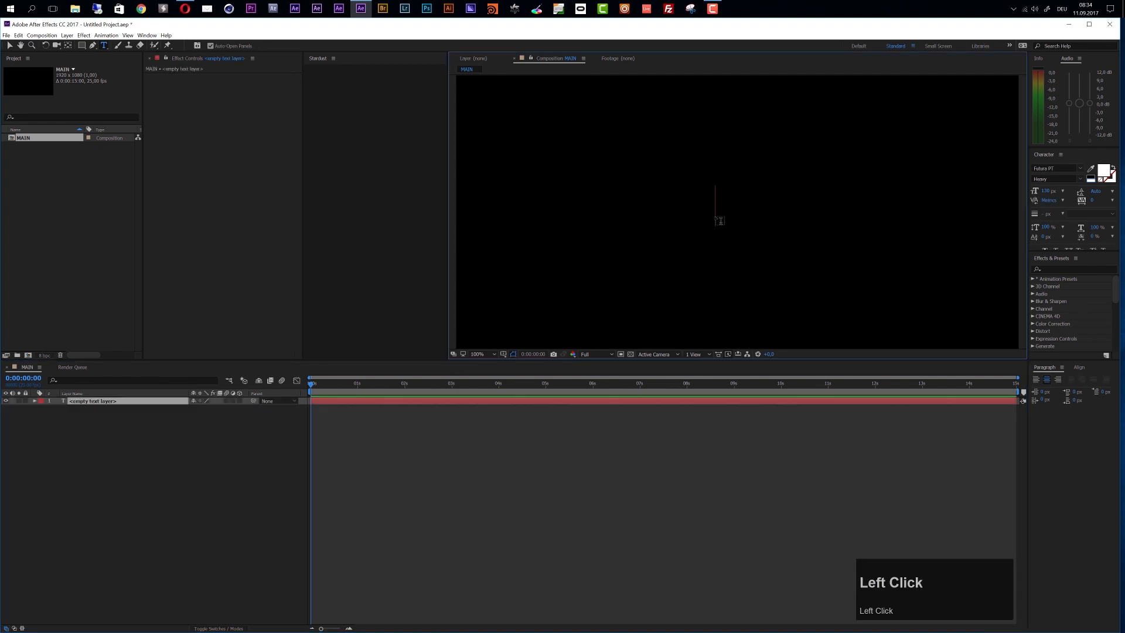
click(577, 405)
text(STARDUST)
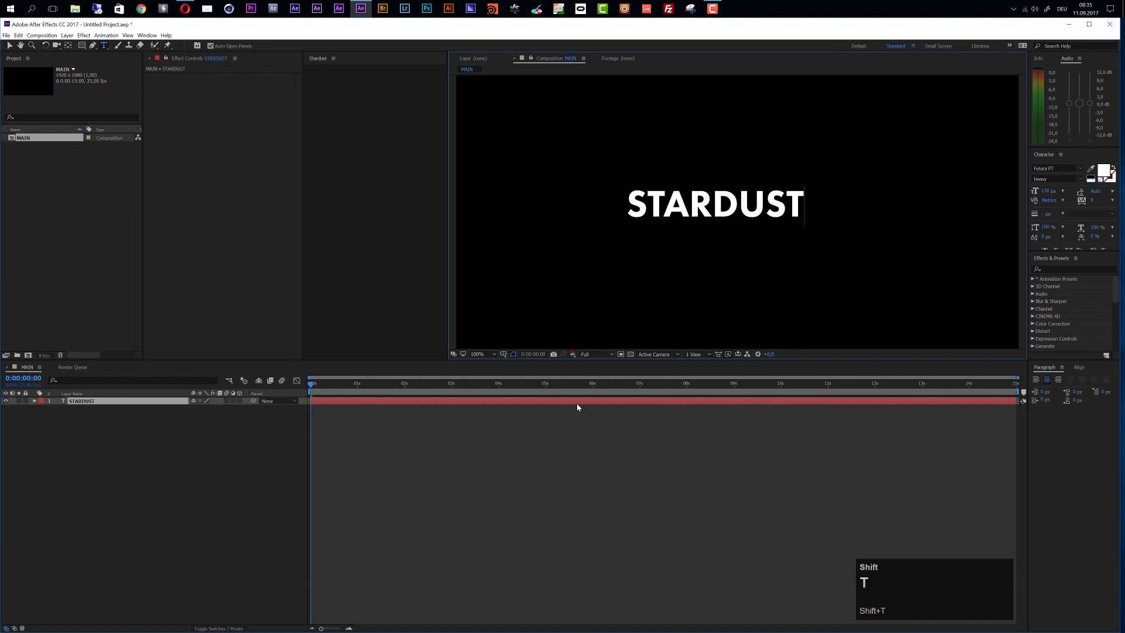
click(577, 404)
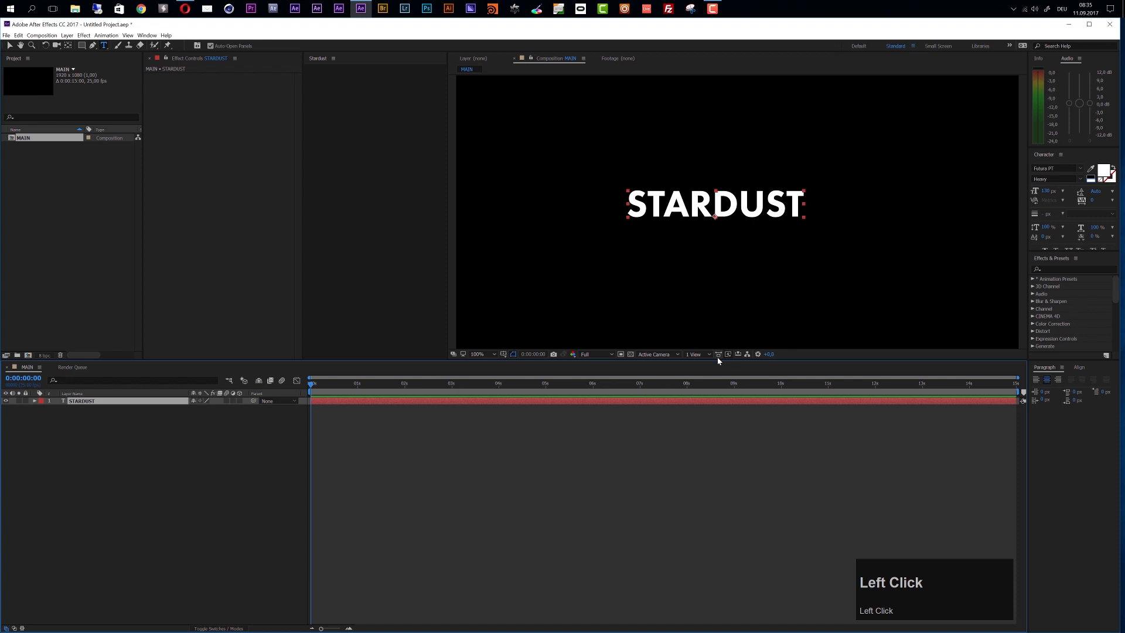
Set the STARDUST text's font size to 225 px and center the layer horizontally and vertically in the composition.
mouse_move(1048, 192)
mouse_down()
mouse_move(1095, 192)
mouse_move(1039, 195)
mouse_up()
scroll(841, 234, down, 2)
click(1044, 192)
text(225)
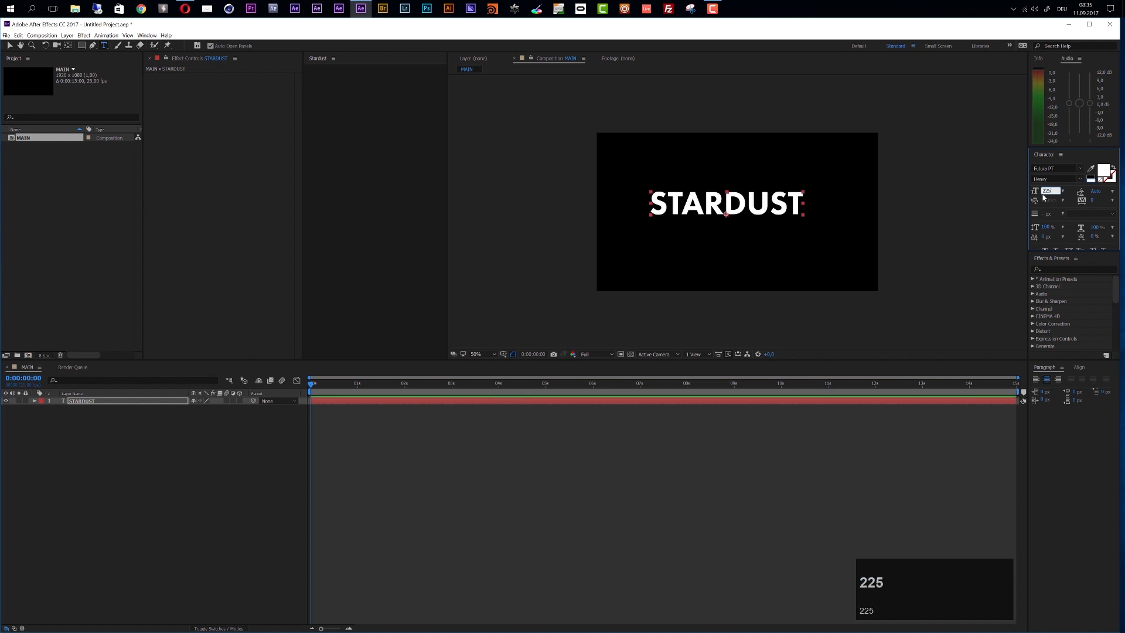
click(1080, 367)
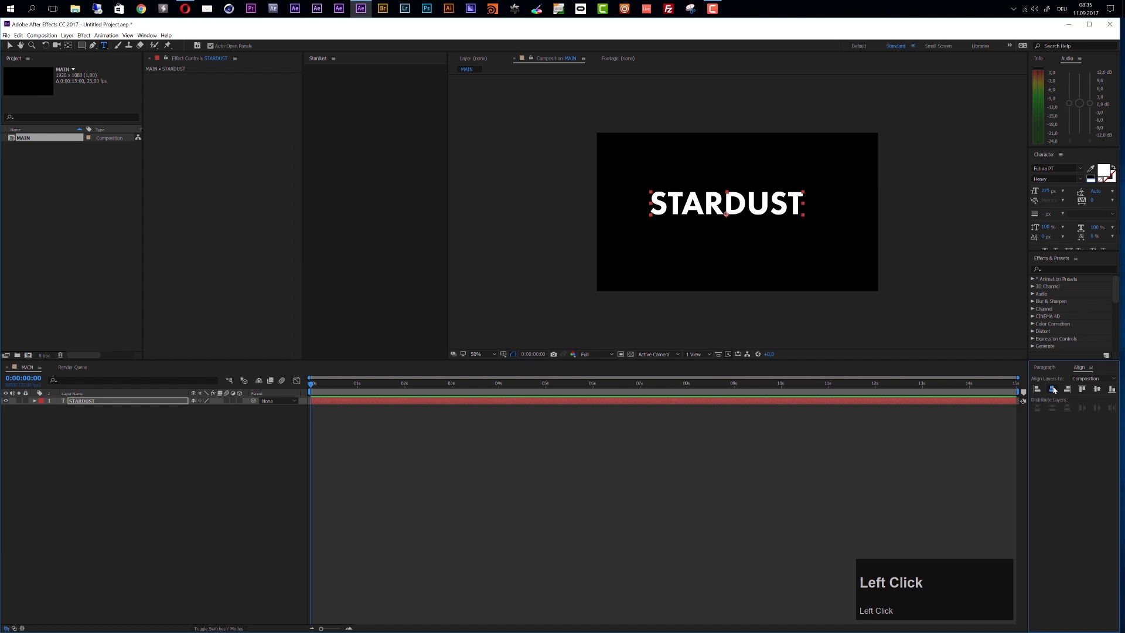
click(1097, 389)
click(1098, 390)
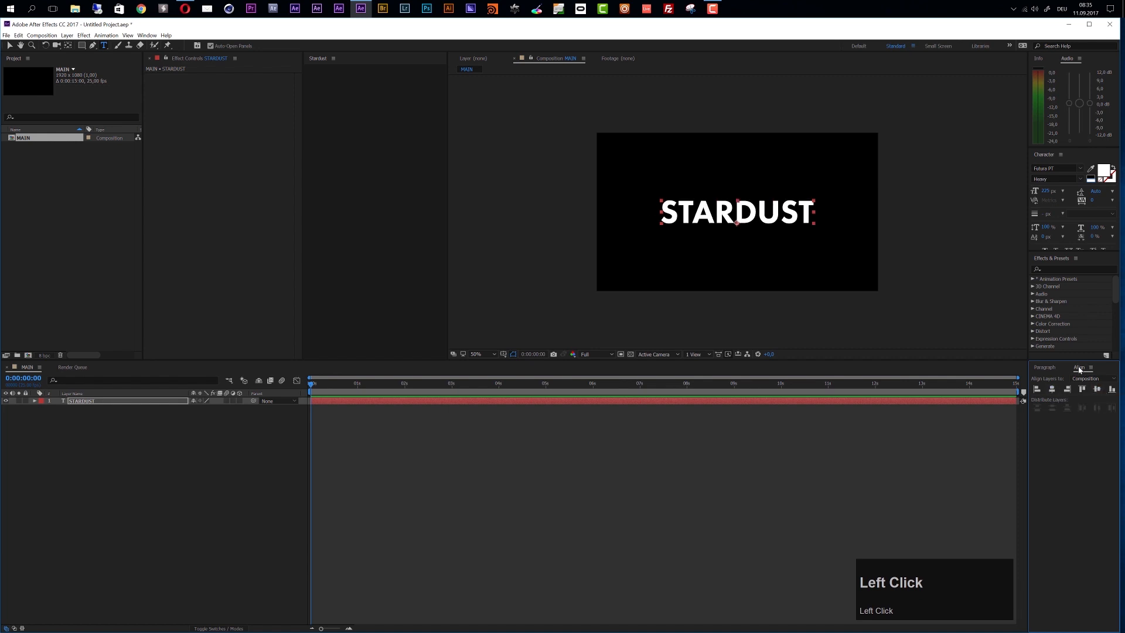
click(147, 36)
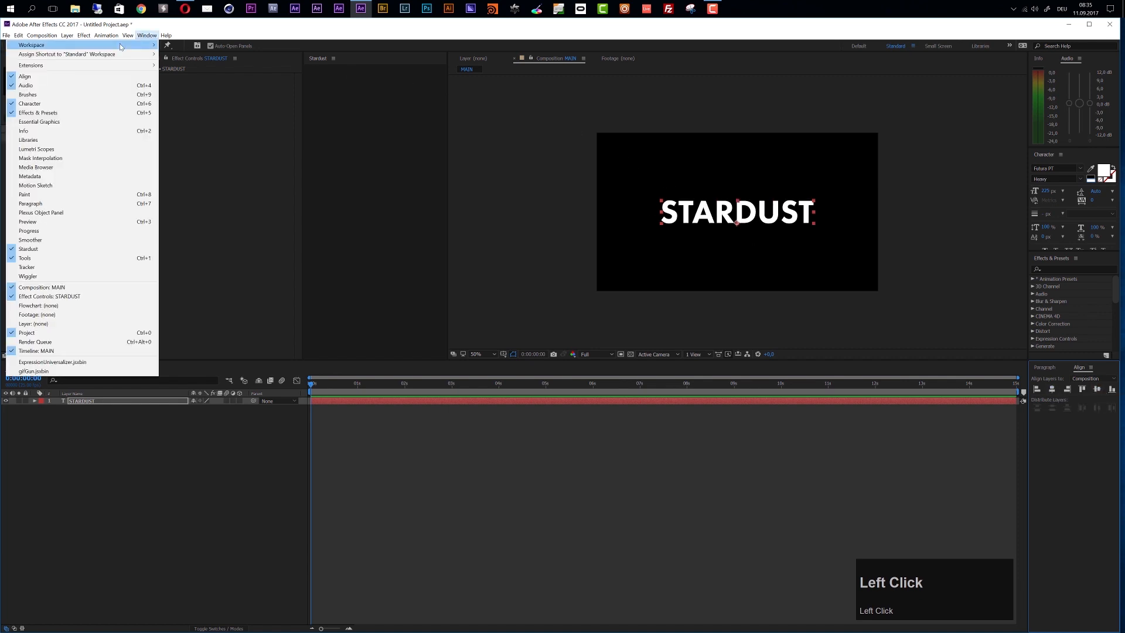
click(397, 448)
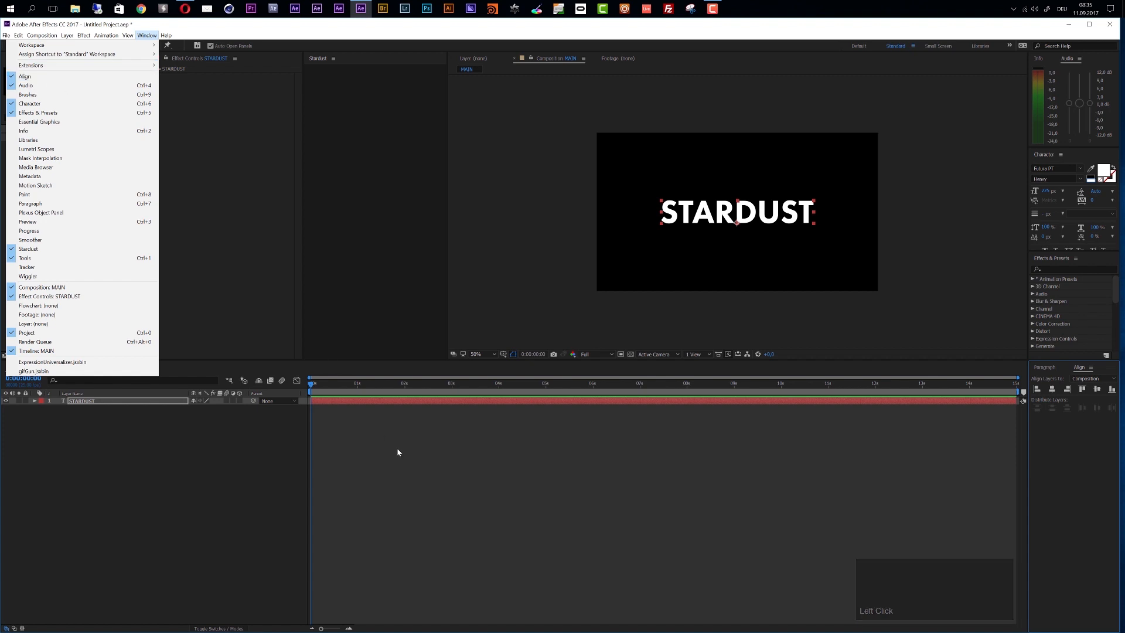
click(690, 240)
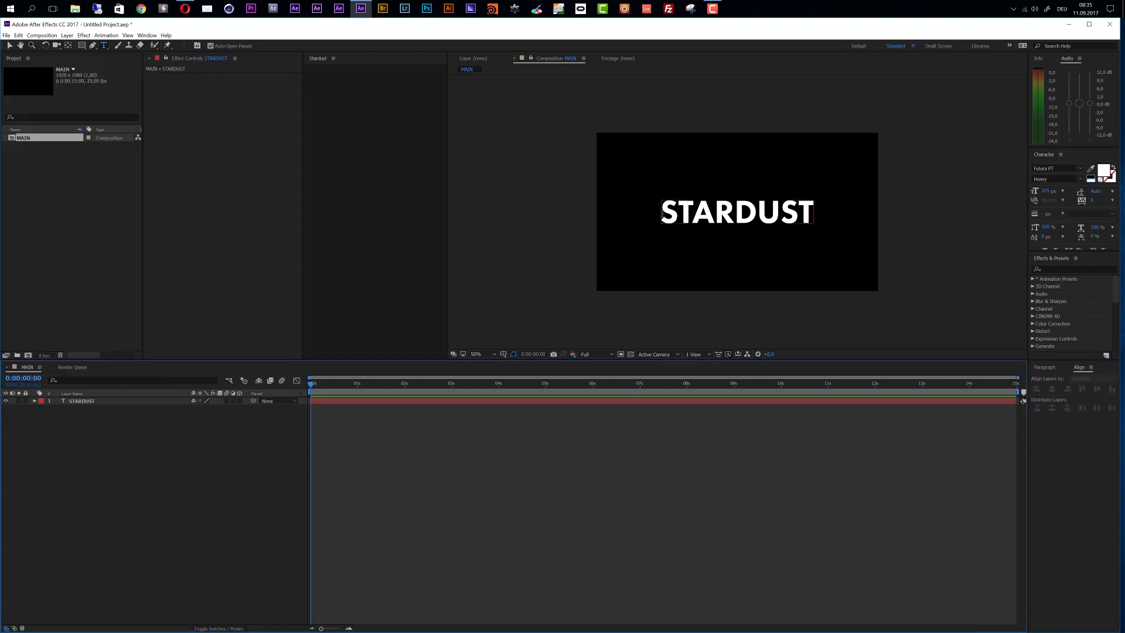
scroll(662, 217, up, 2)
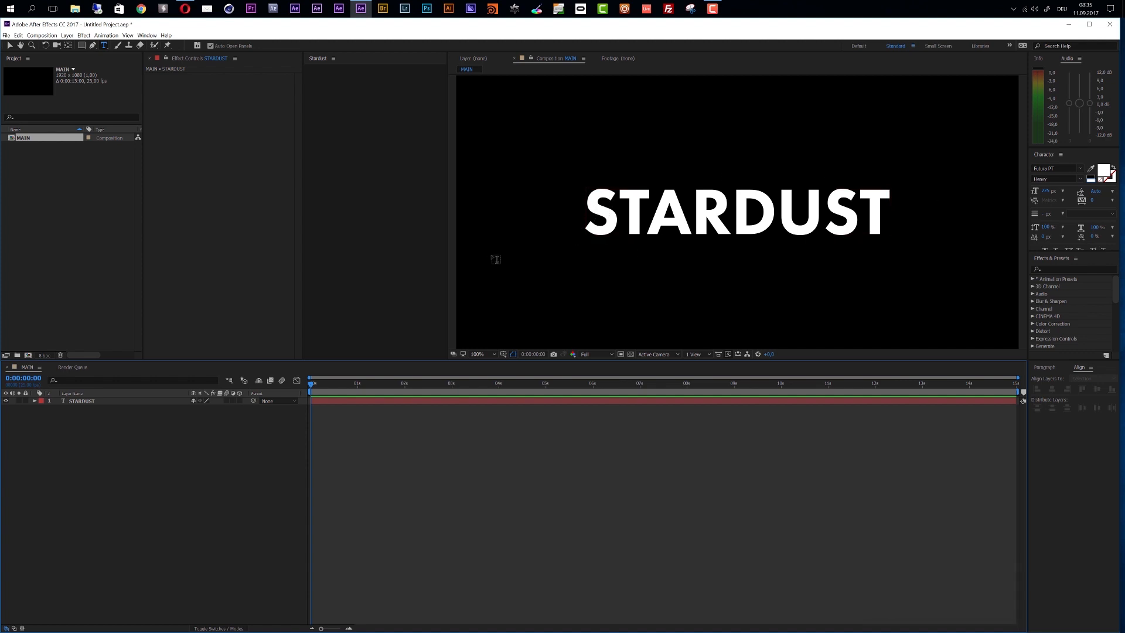
Create a white (FFFFFF) solid layer named Stardust at the composition's size.
key(v)
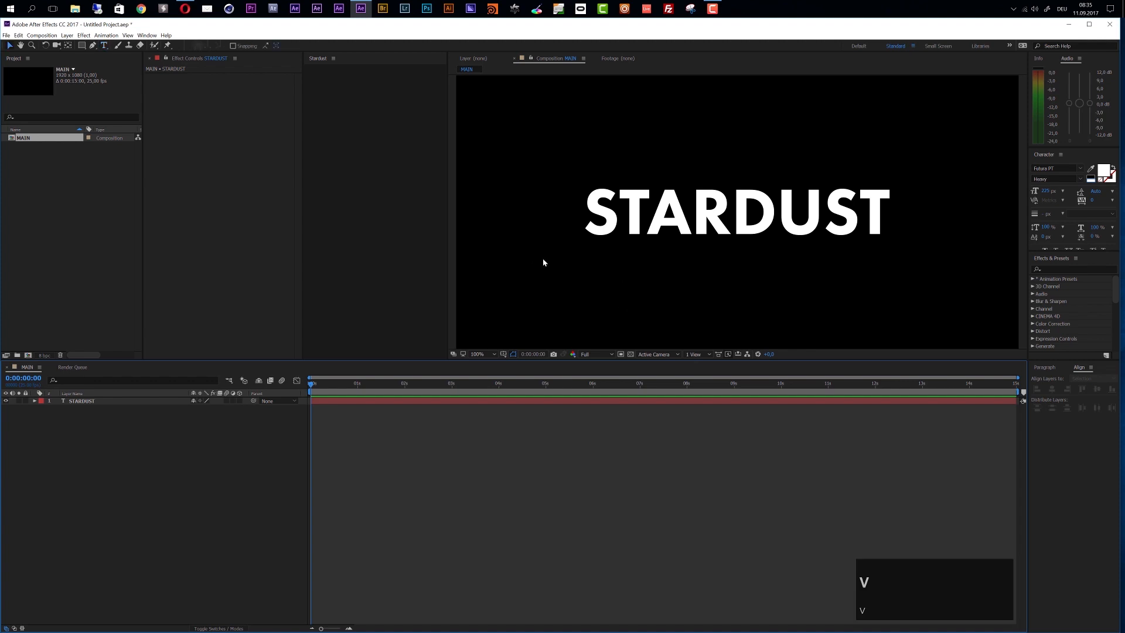
click(66, 35)
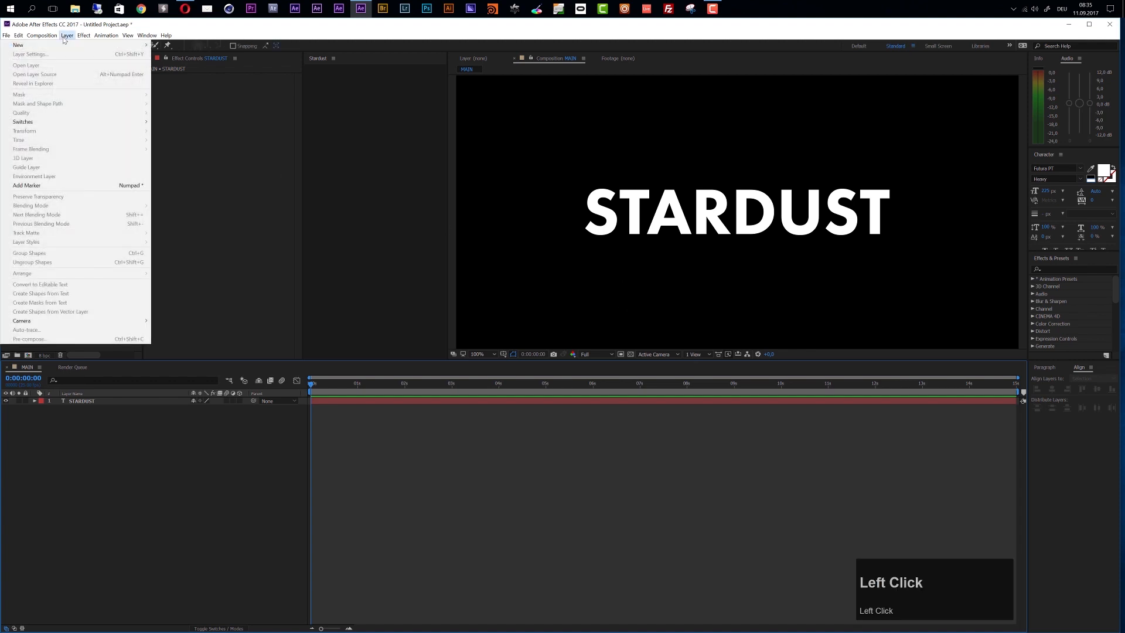
mouse_move(87, 46)
click(176, 57)
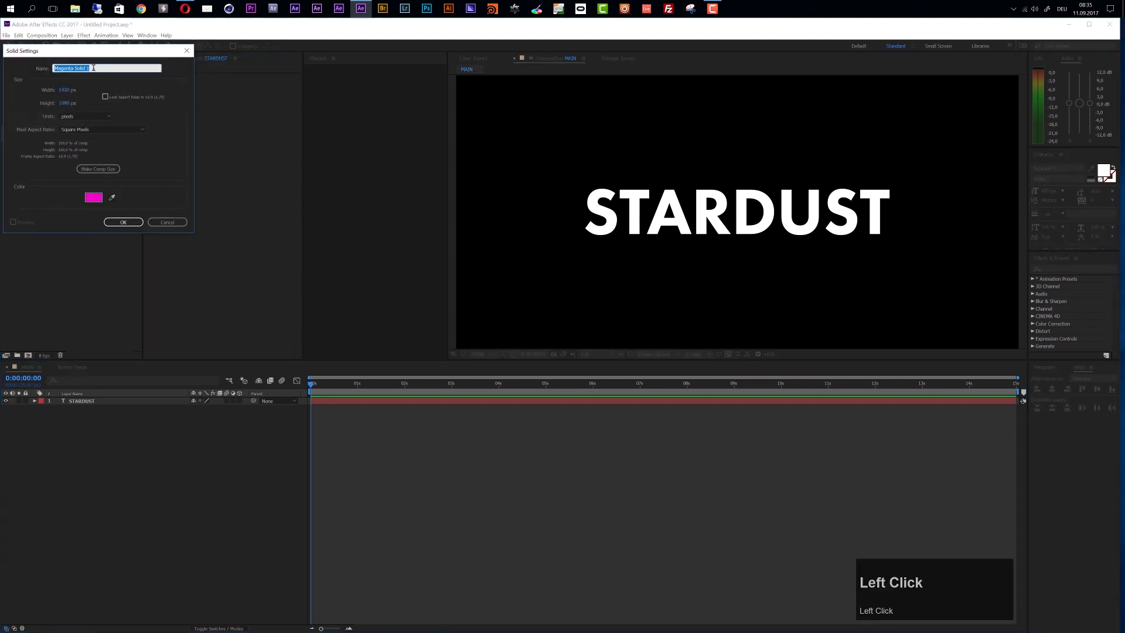
text(Stardust)
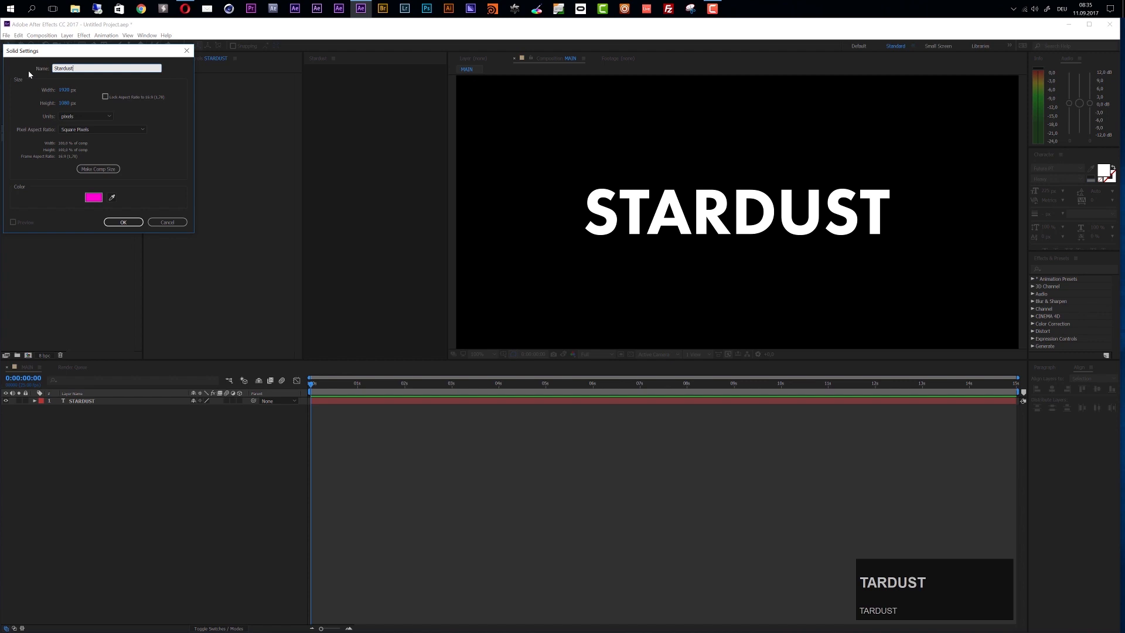
click(95, 199)
drag(25, 105, 8, 61)
click(203, 67)
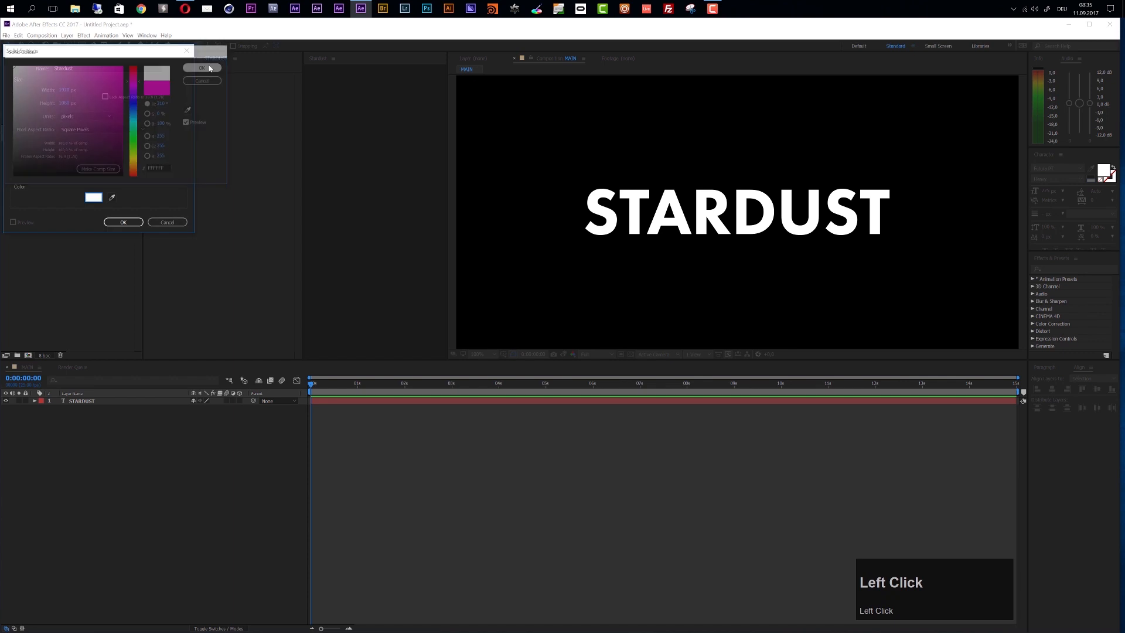
click(123, 222)
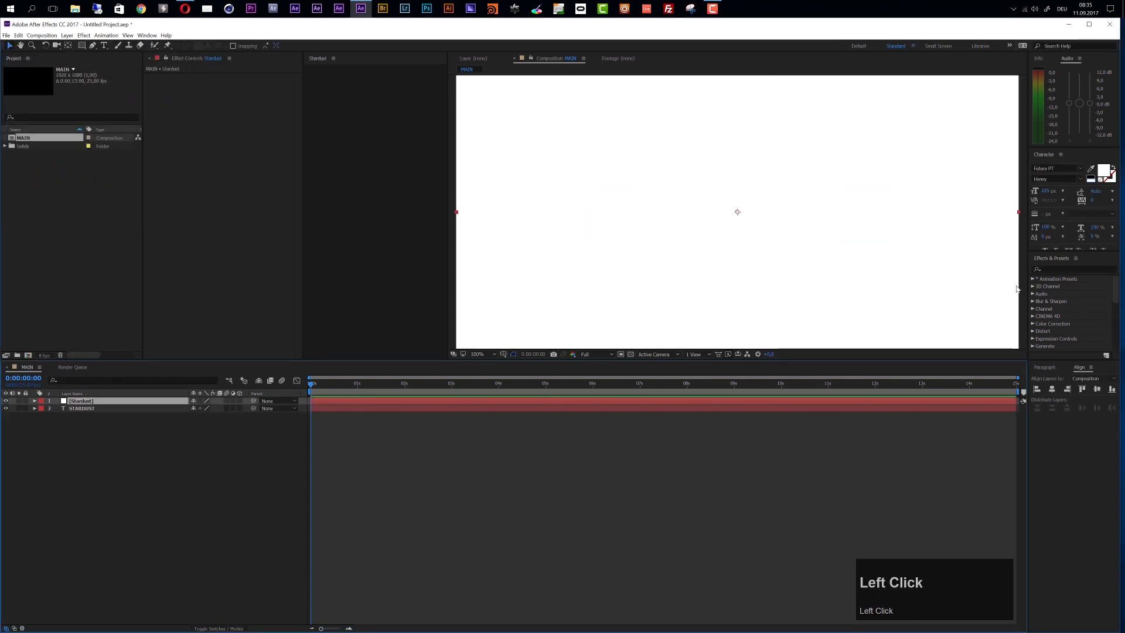
Find the Superluminal Stardust effect and apply it to the Stardust solid layer.
click(1056, 268)
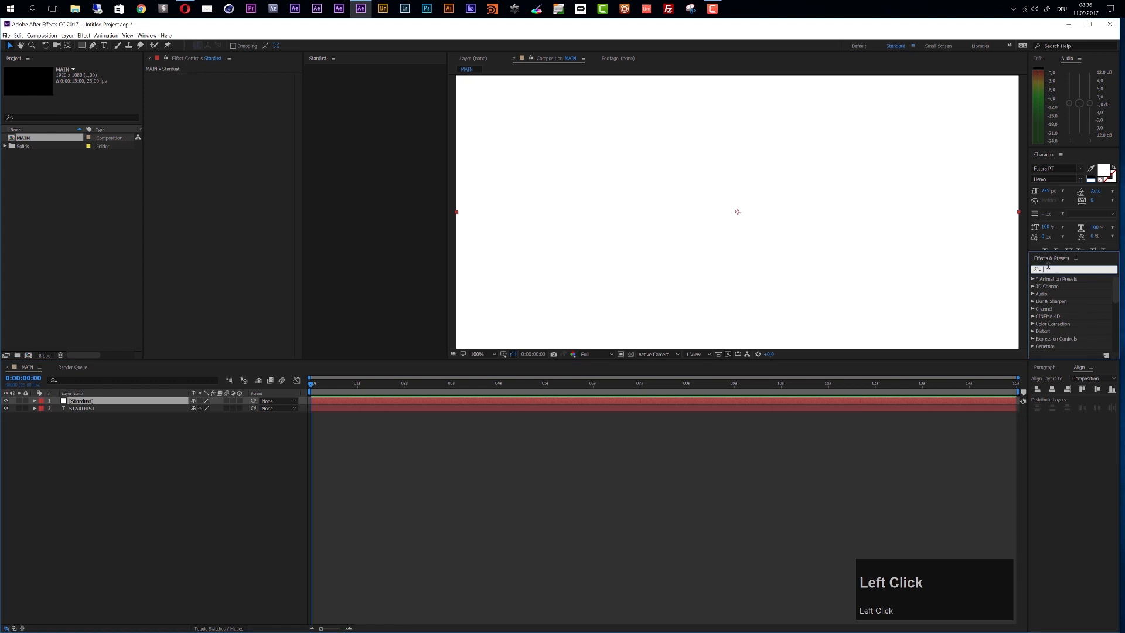
text(stard)
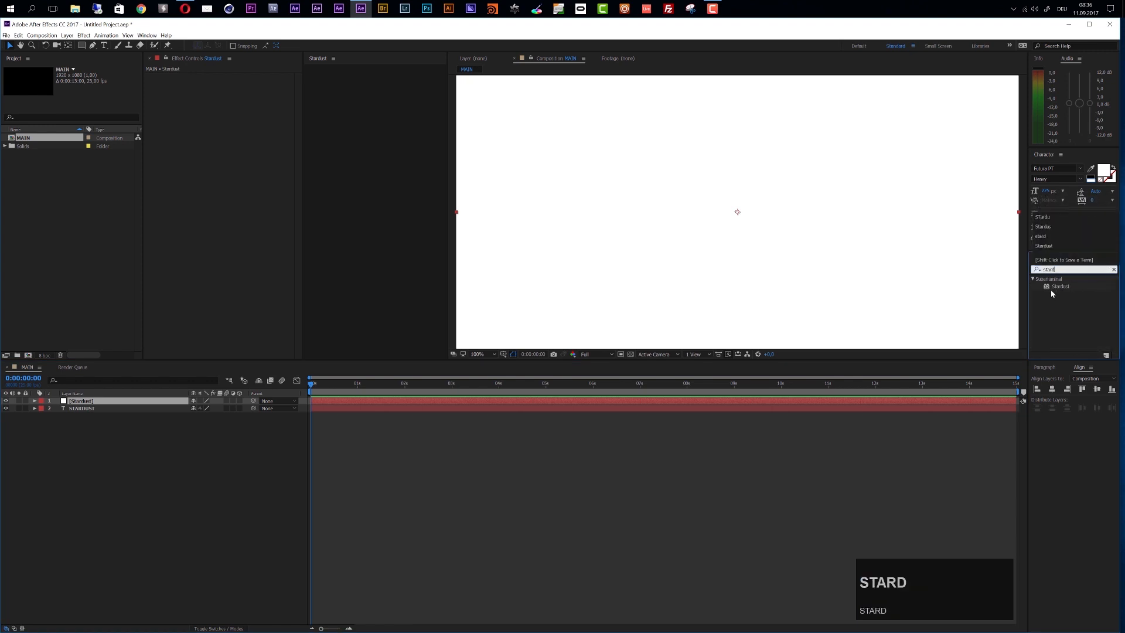
drag(1057, 285, 156, 403)
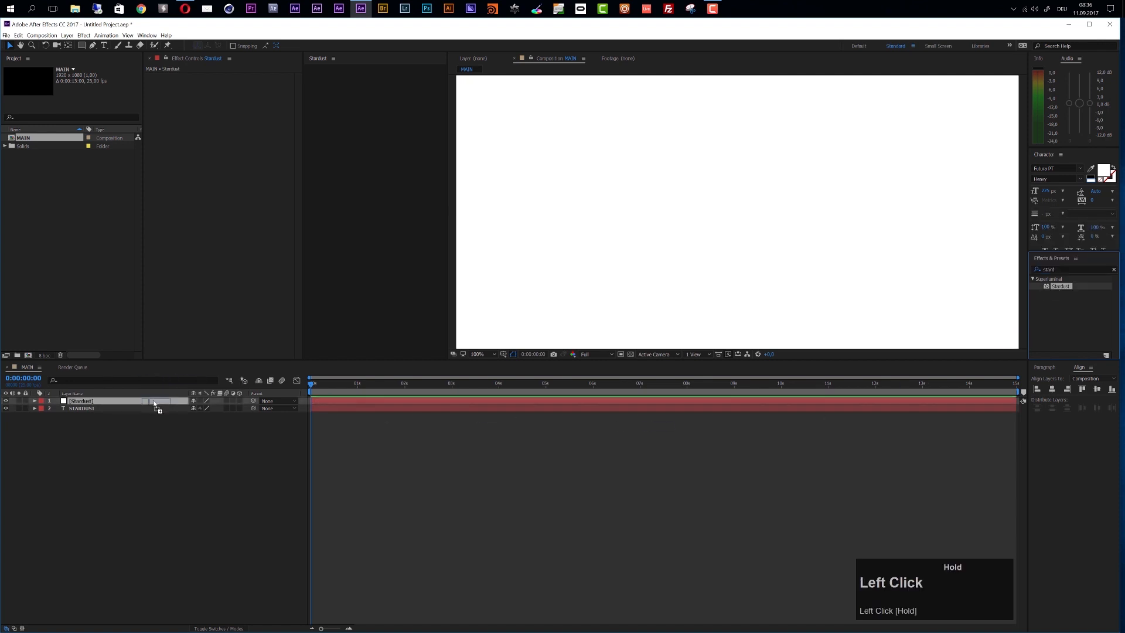
Move the current time to 0:00:02:20 and hide the STARDUST text layer.
drag(313, 390, 442, 404)
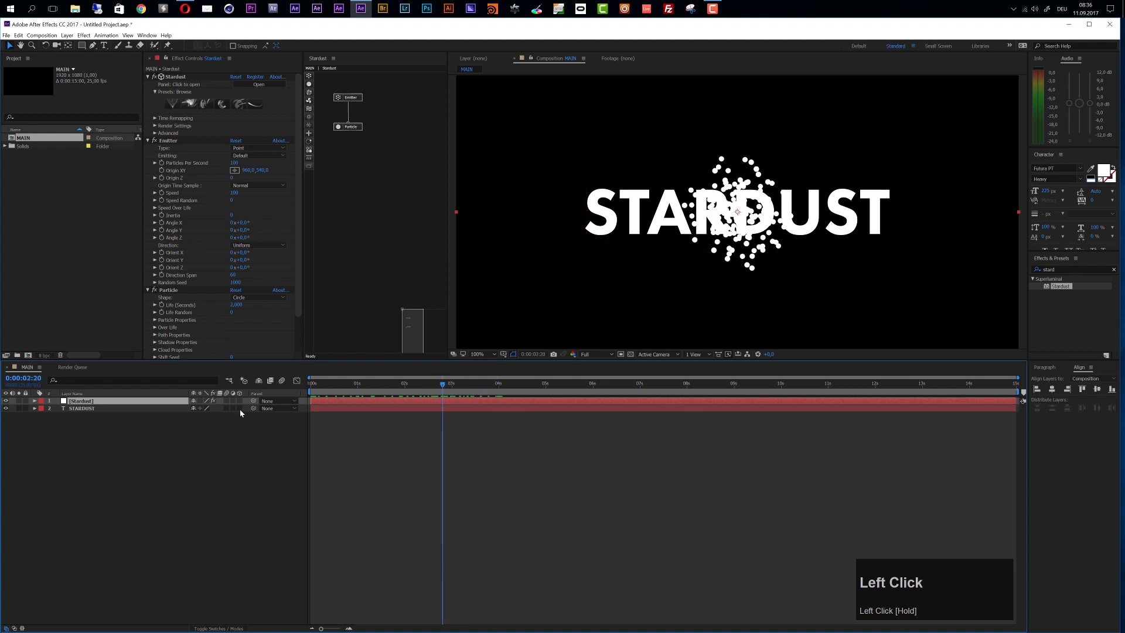
click(94, 409)
click(5, 409)
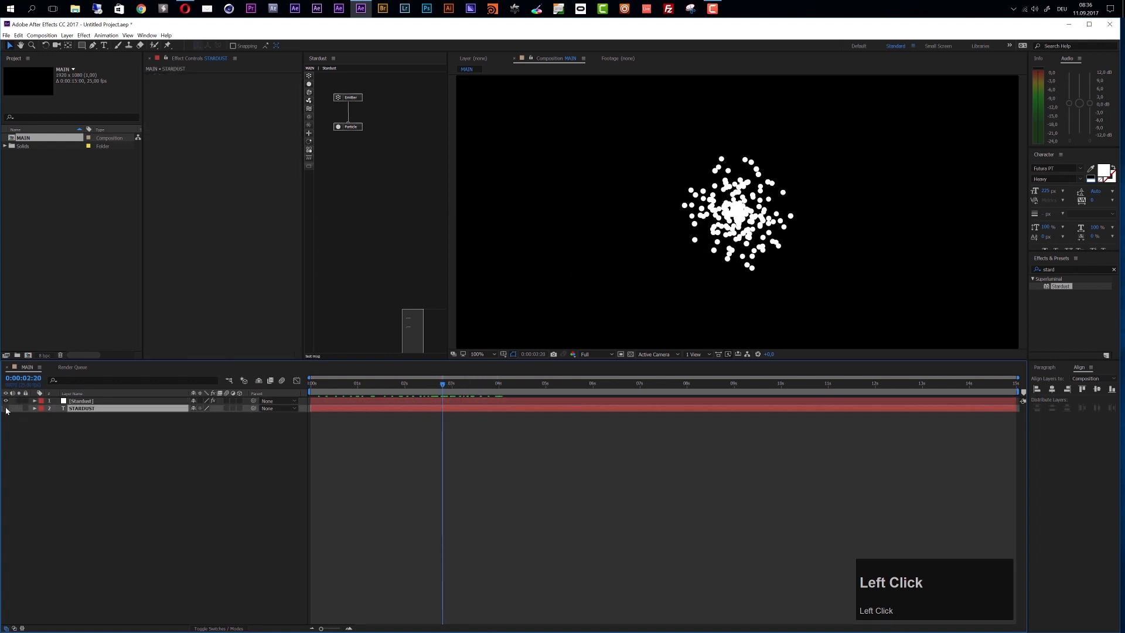
Select the Stardust solid layer and inspect its Emitter node together with the matching Emitter effect settings.
click(94, 401)
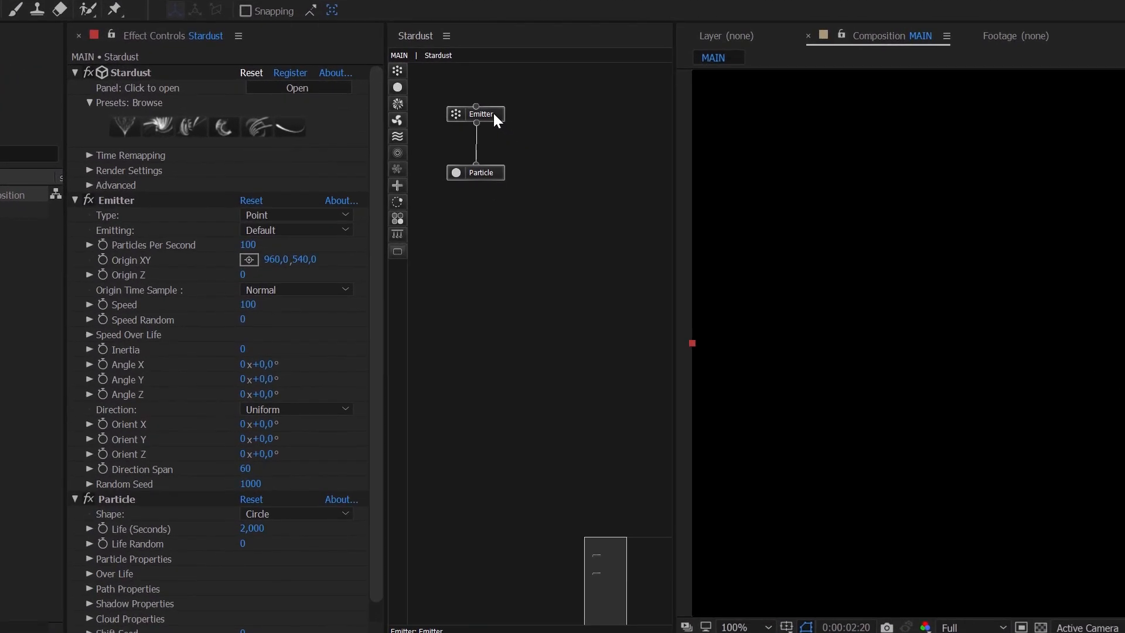
click(356, 97)
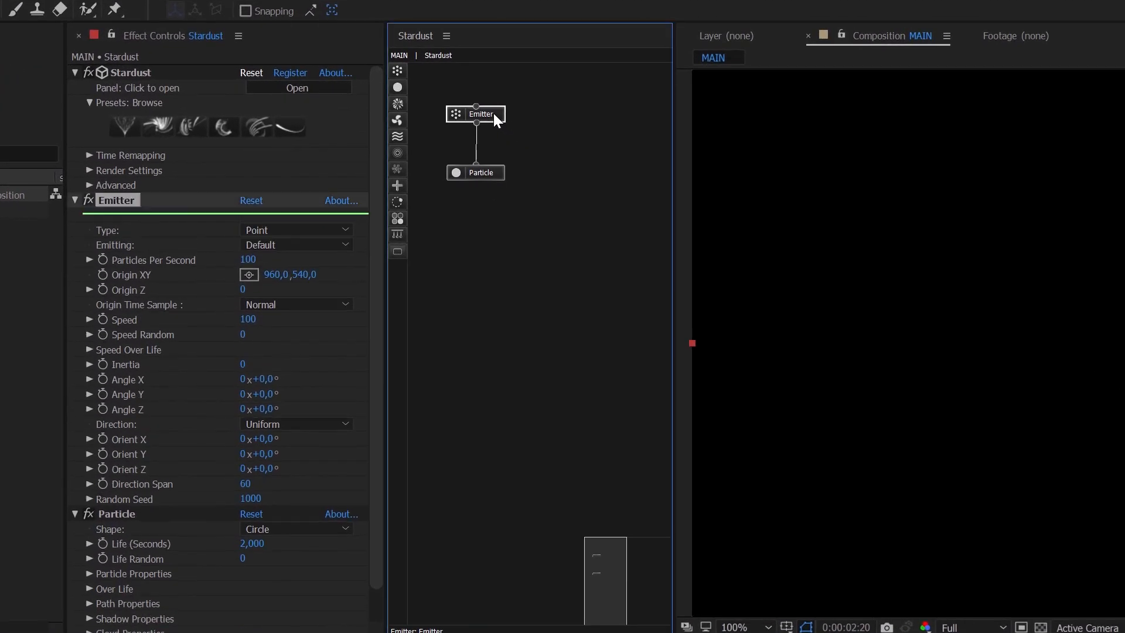
click(119, 203)
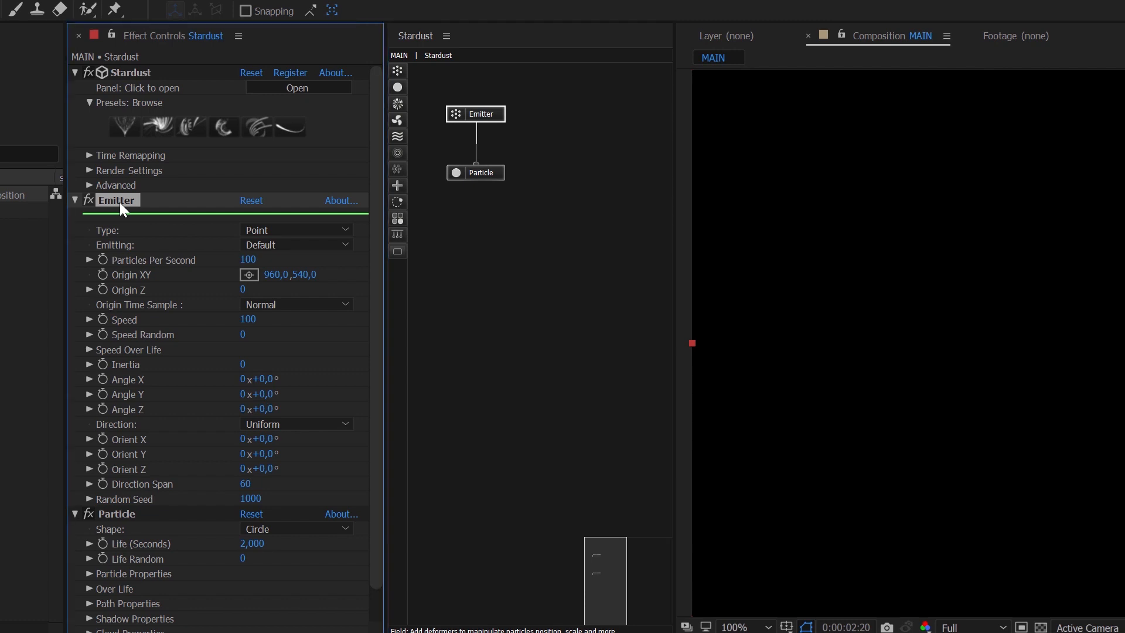
Rename the Emitter as Lines Emitter and set its type to Text / Mask.
key(Return)
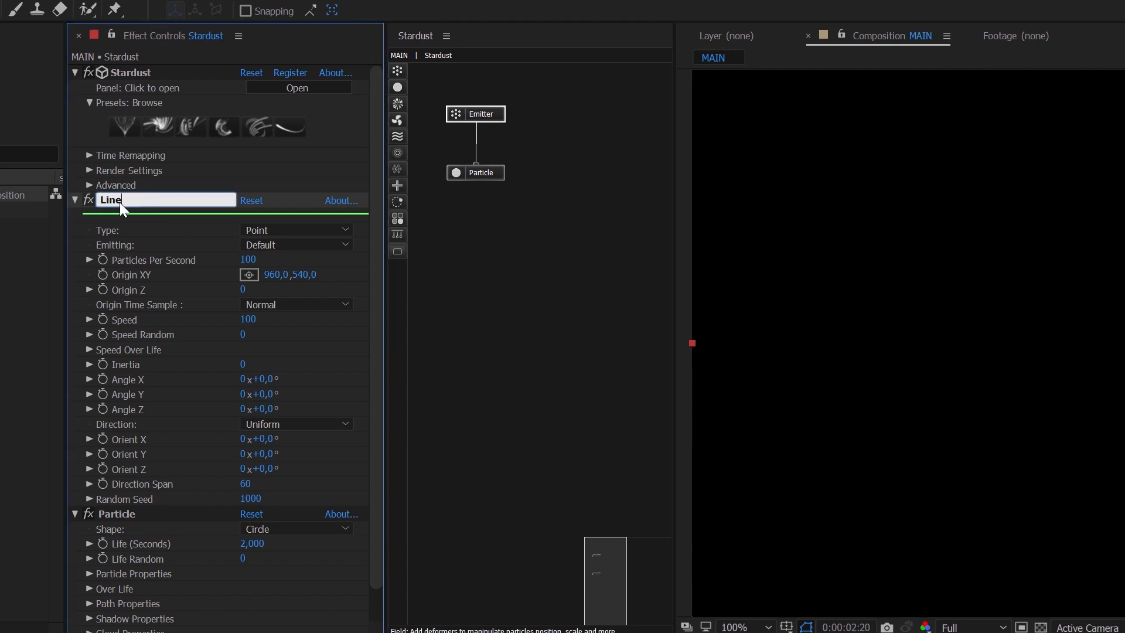
text(Lines Emitter)
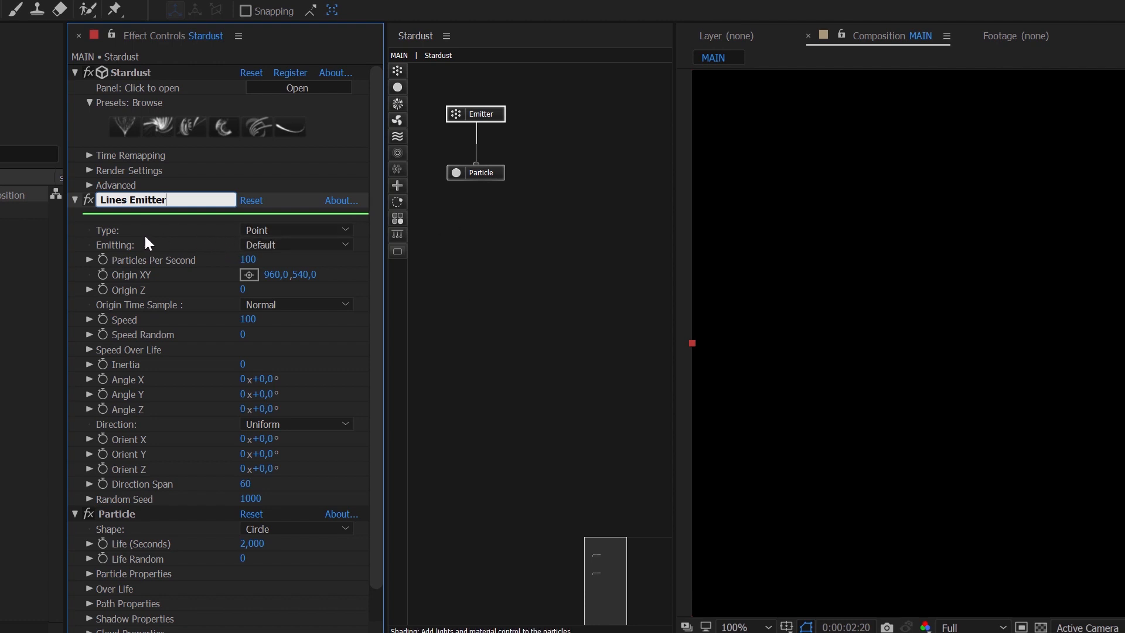
click(269, 229)
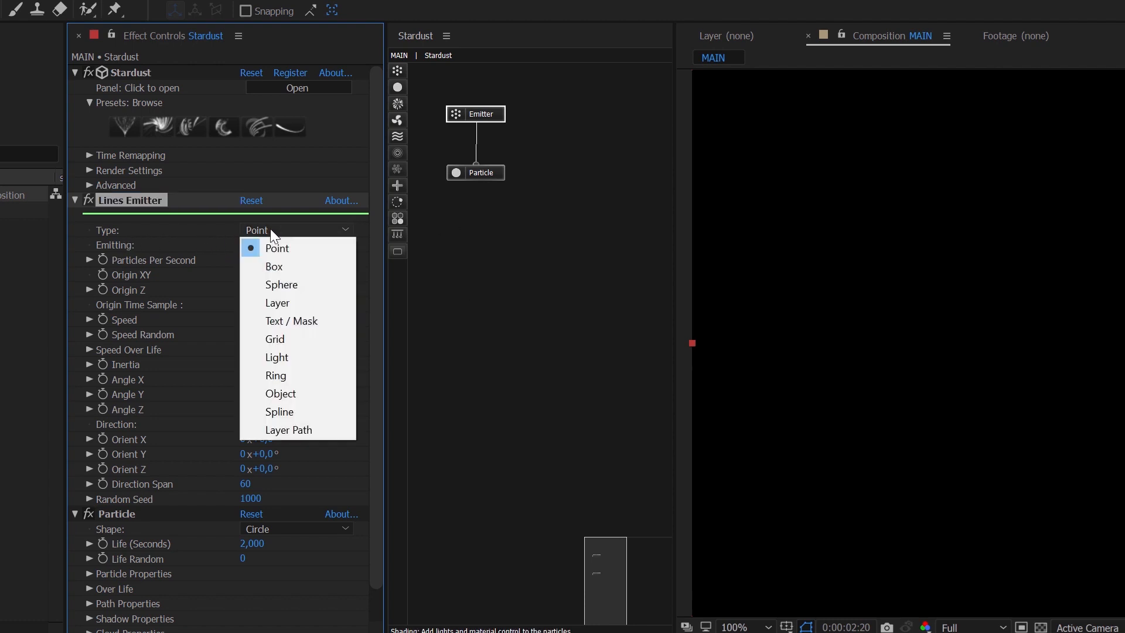
click(293, 323)
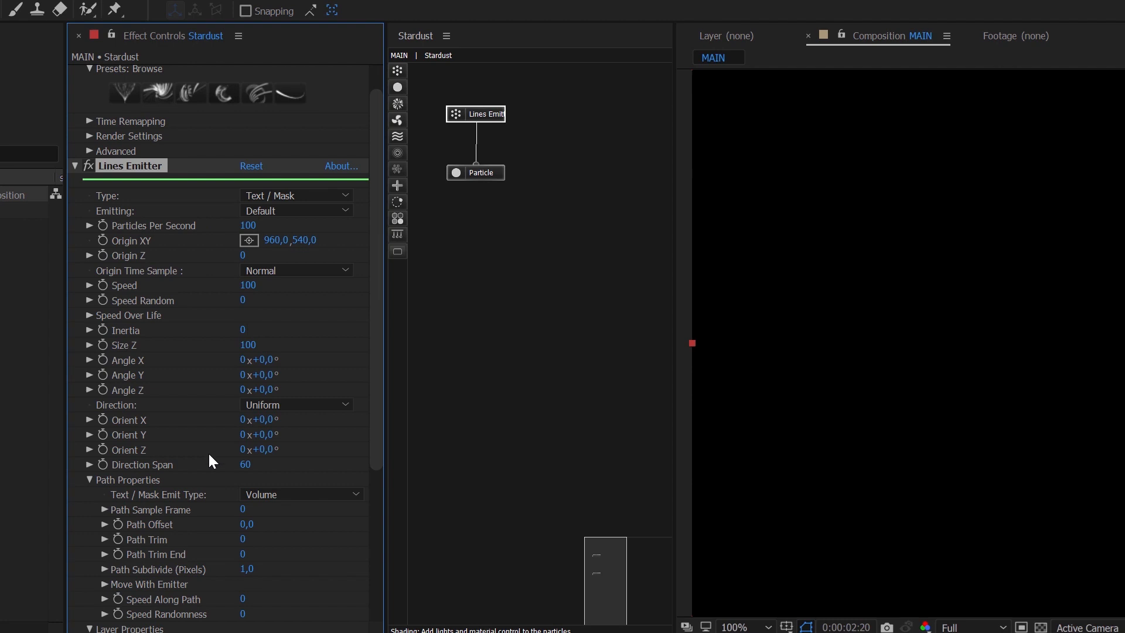
Assign the STARDUST text layer as the Lines Emitter's source layer and move the current time to 0:00:02:17.
scroll(134, 463, down, 3)
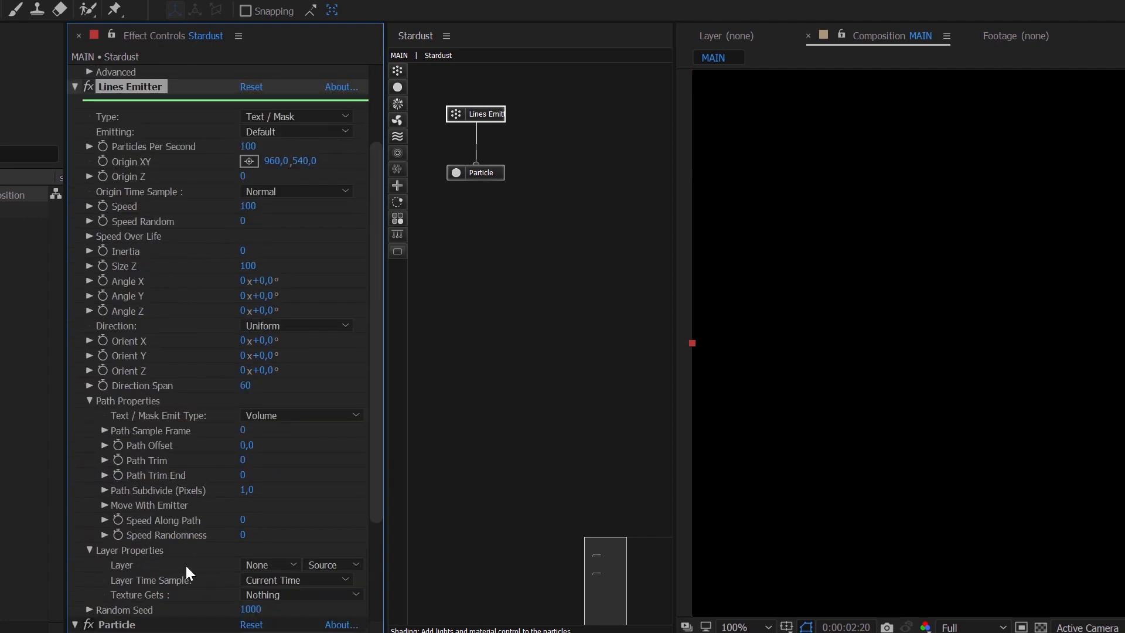
click(269, 565)
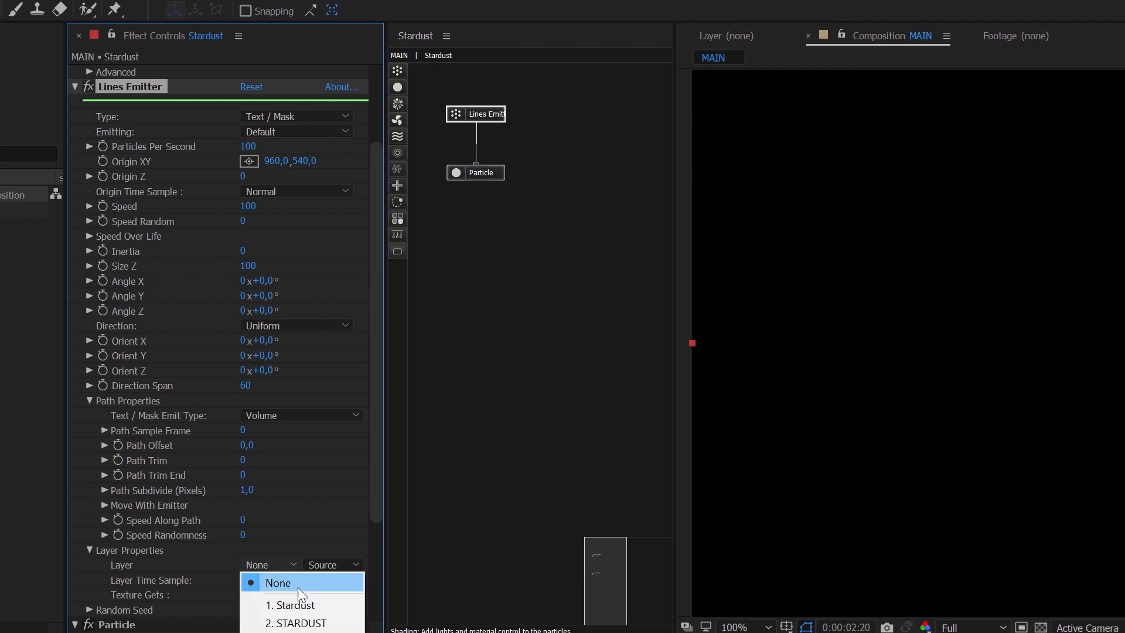
click(313, 624)
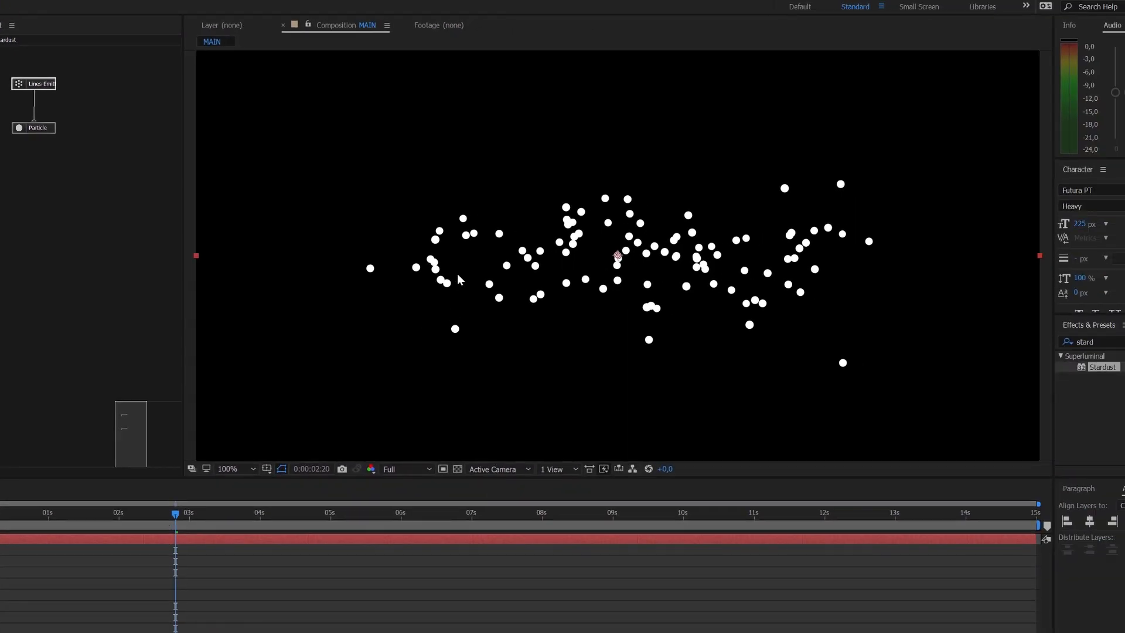
drag(170, 510, 168, 540)
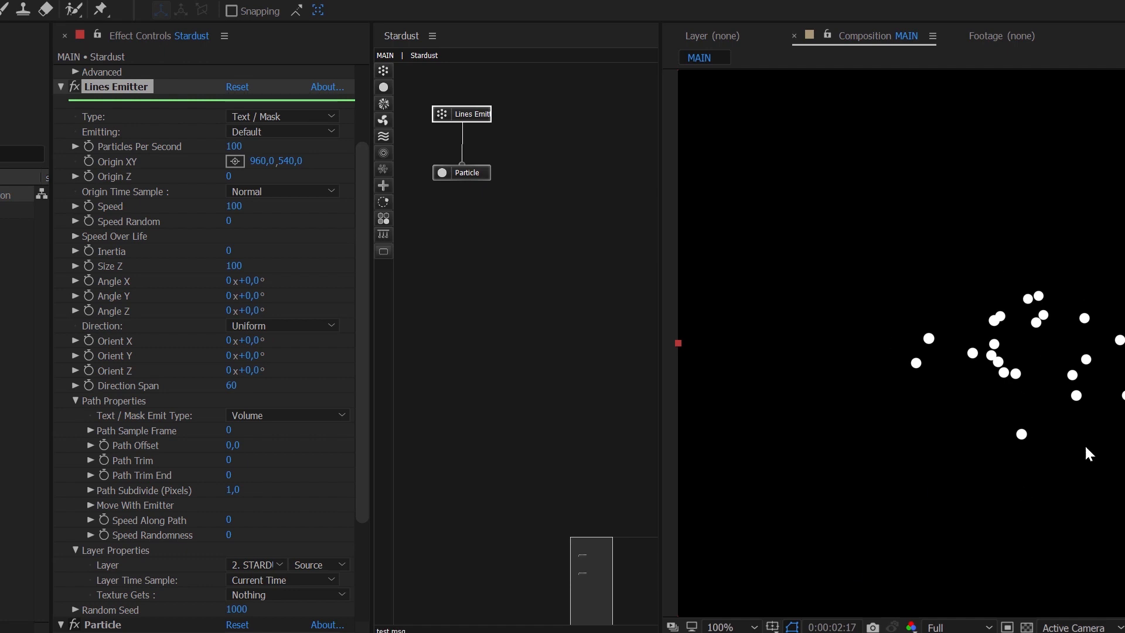
Set the Lines Emitter's Text / Mask Emit Type to Edge and its Speed to 0, and preview the particle animation.
click(259, 414)
click(269, 452)
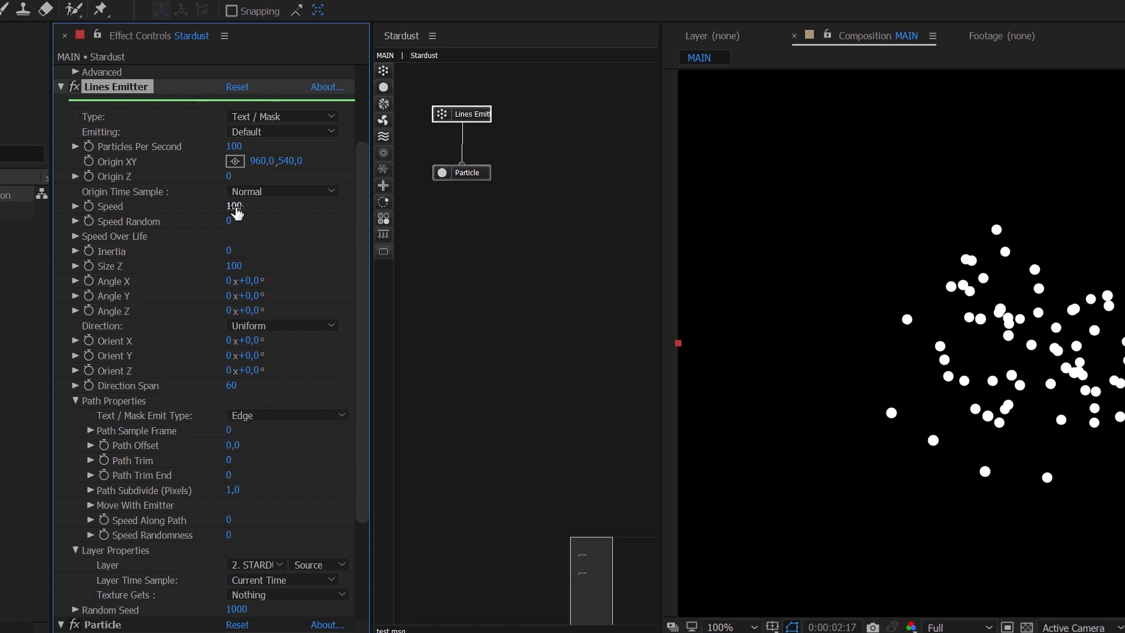
text(0)
key(Return)
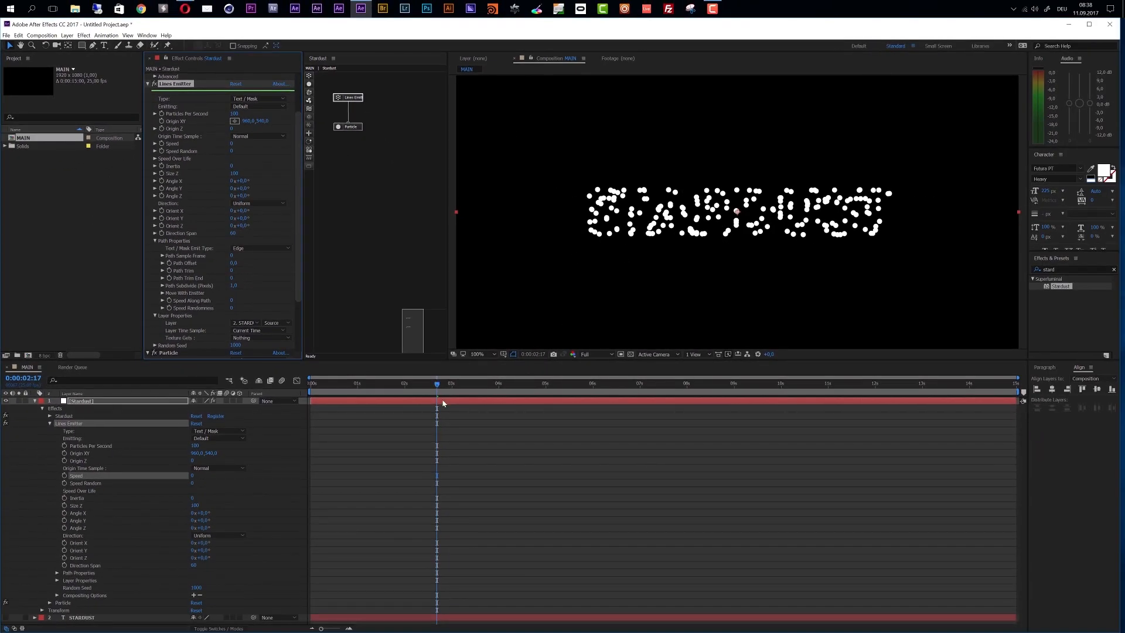
drag(443, 403, 471, 401)
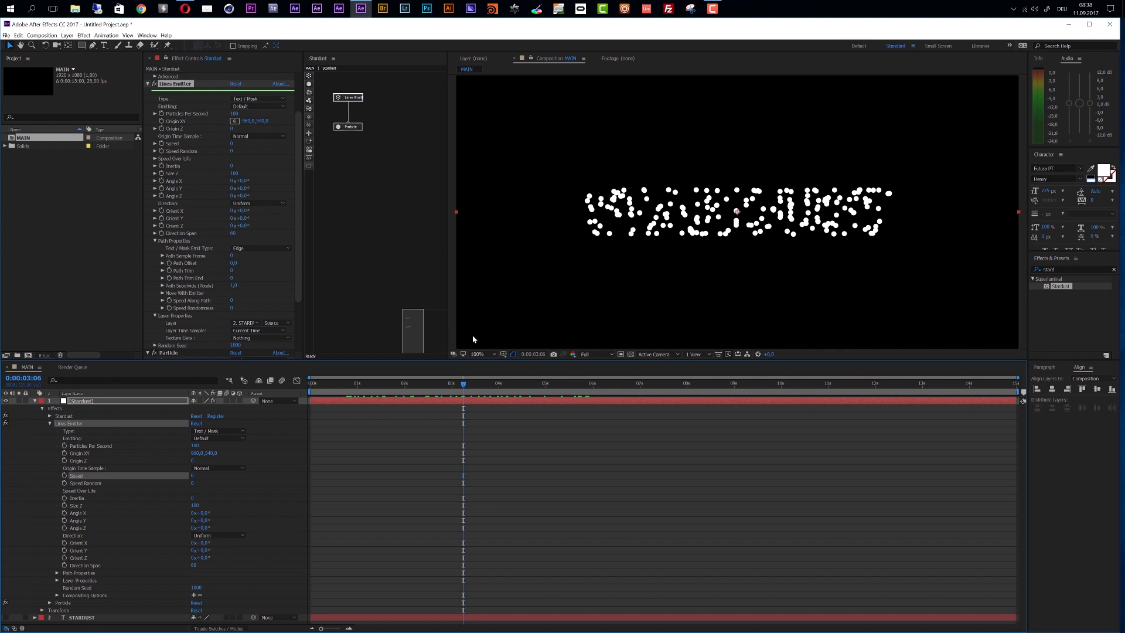
drag(449, 387, 291, 392)
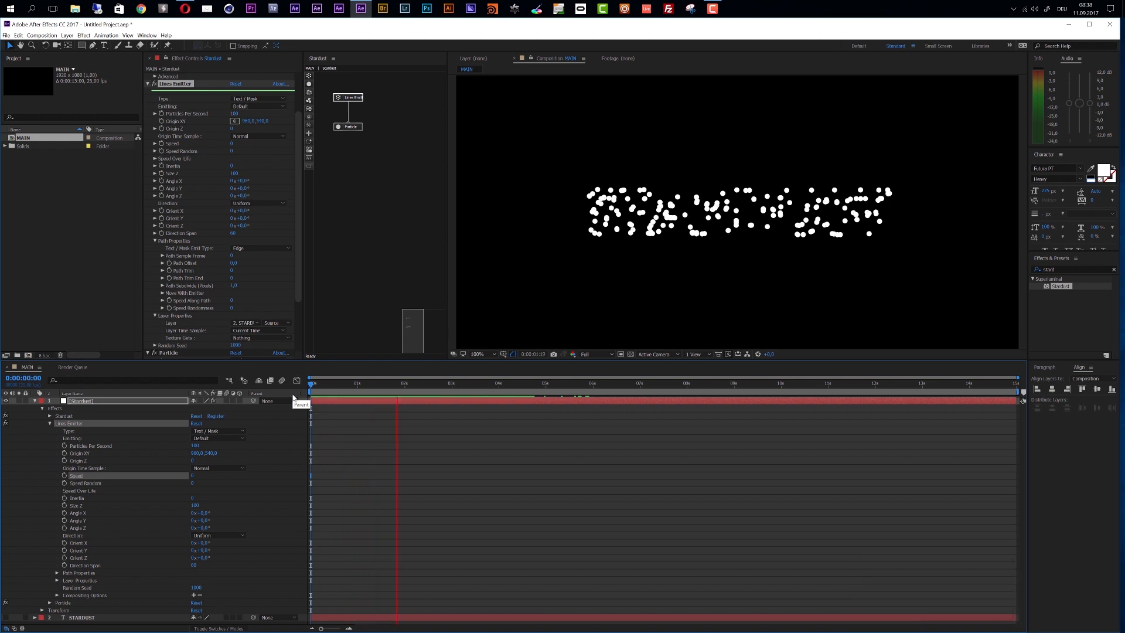
key(space)
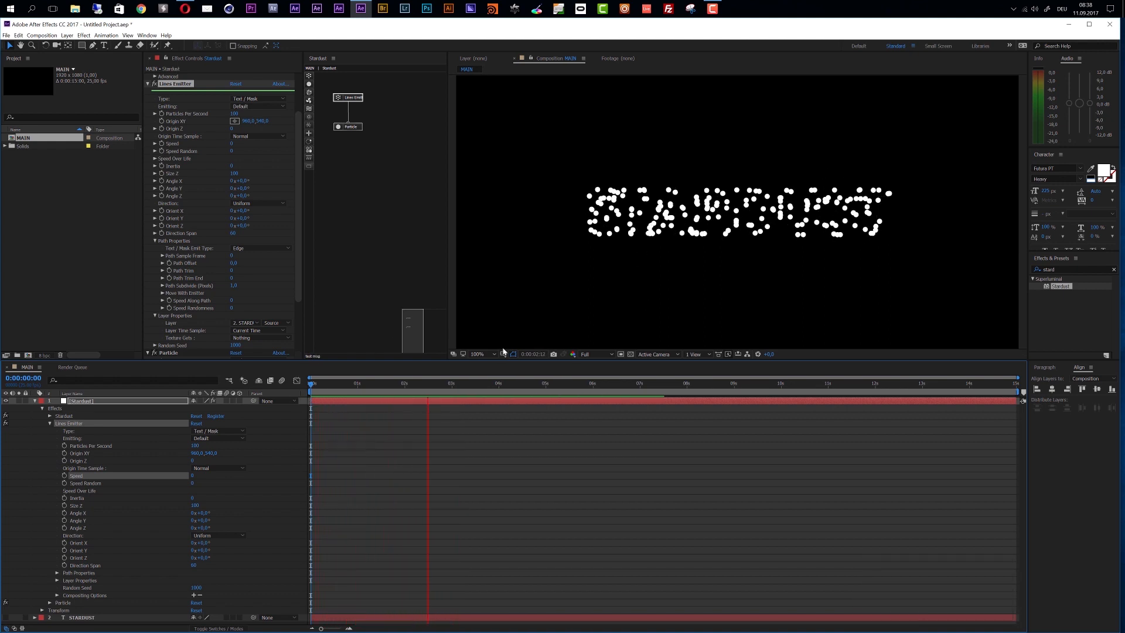
click(419, 395)
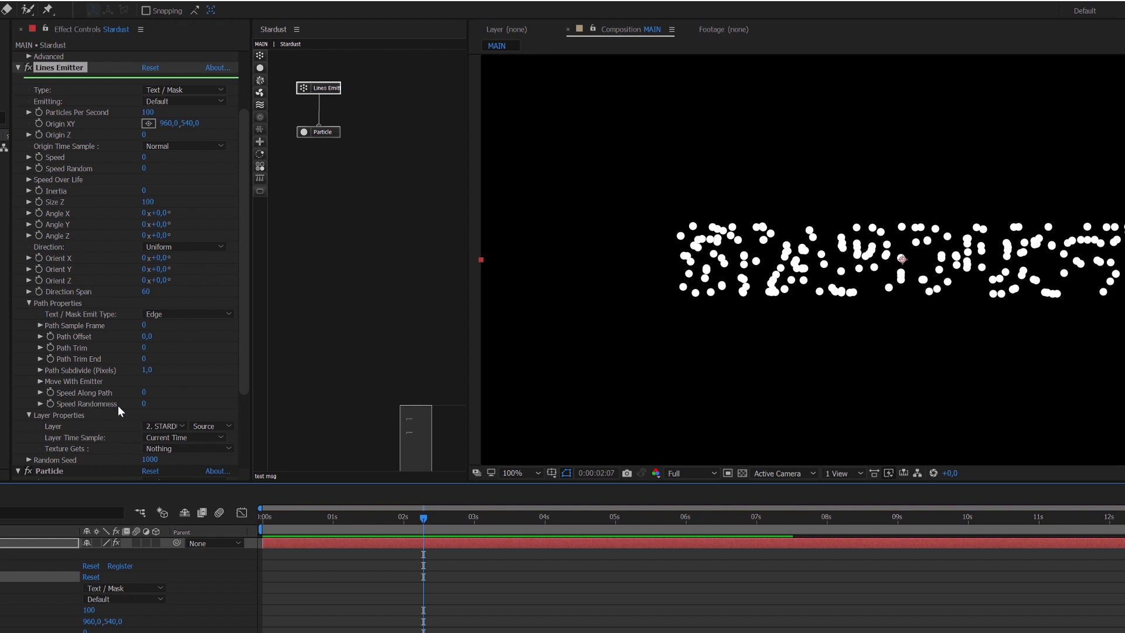
Set the Lines Emitter's Speed Along Path to 15 and Speed Randomness to 5, and play back the motion.
click(145, 394)
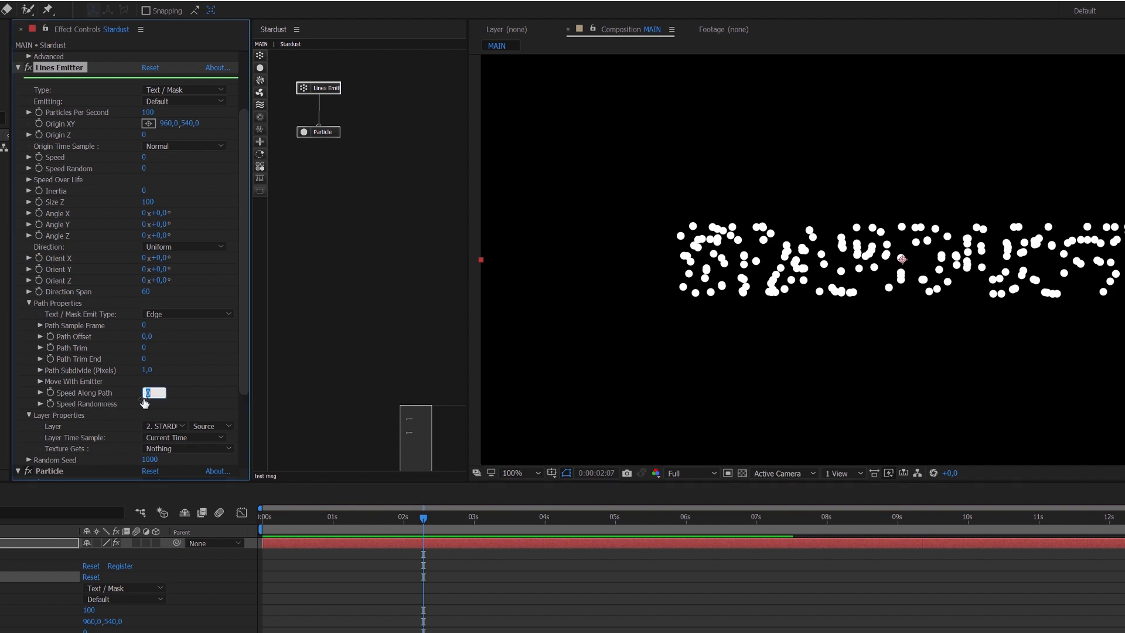
text(15)
click(144, 404)
text(5)
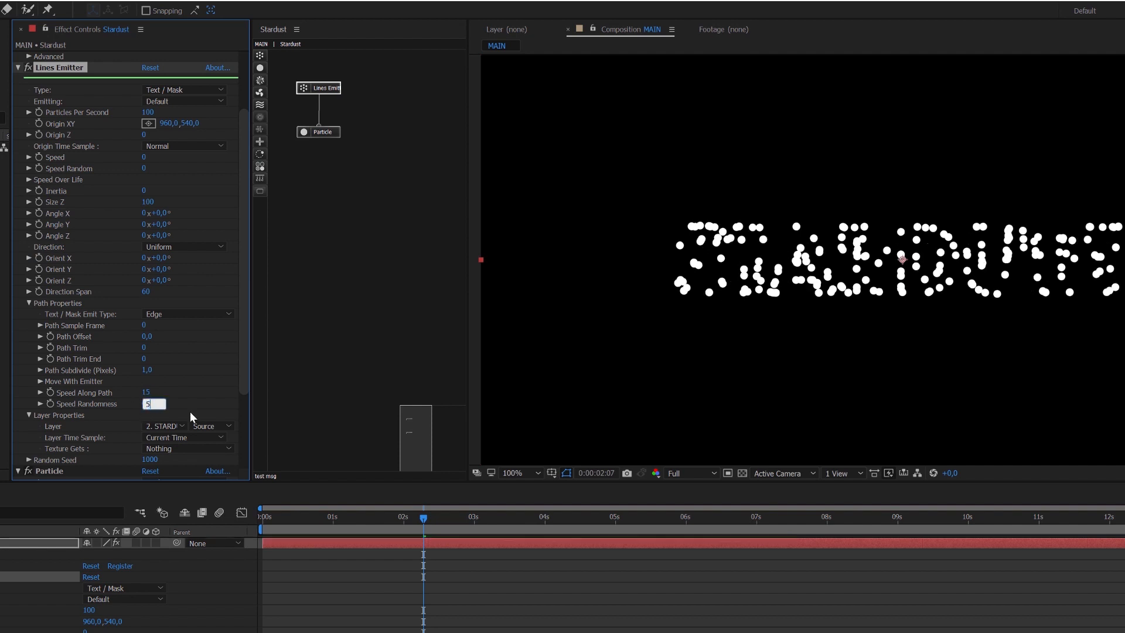
key(Return)
click(386, 602)
key(space)
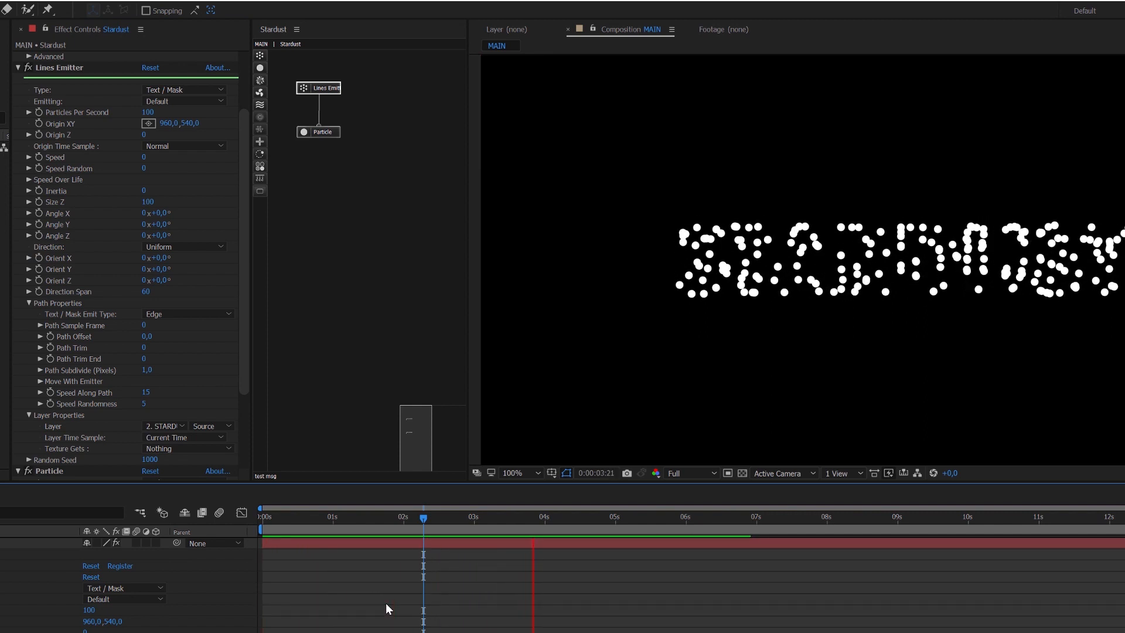
key(space)
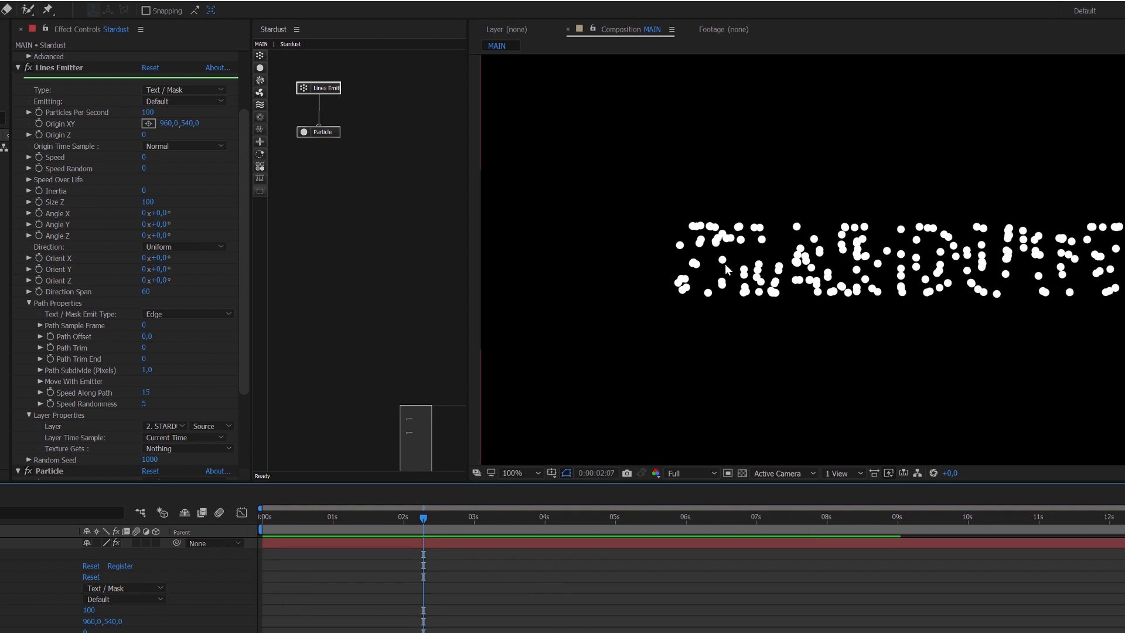
Rename the Particle node as Lines Particles.
click(331, 134)
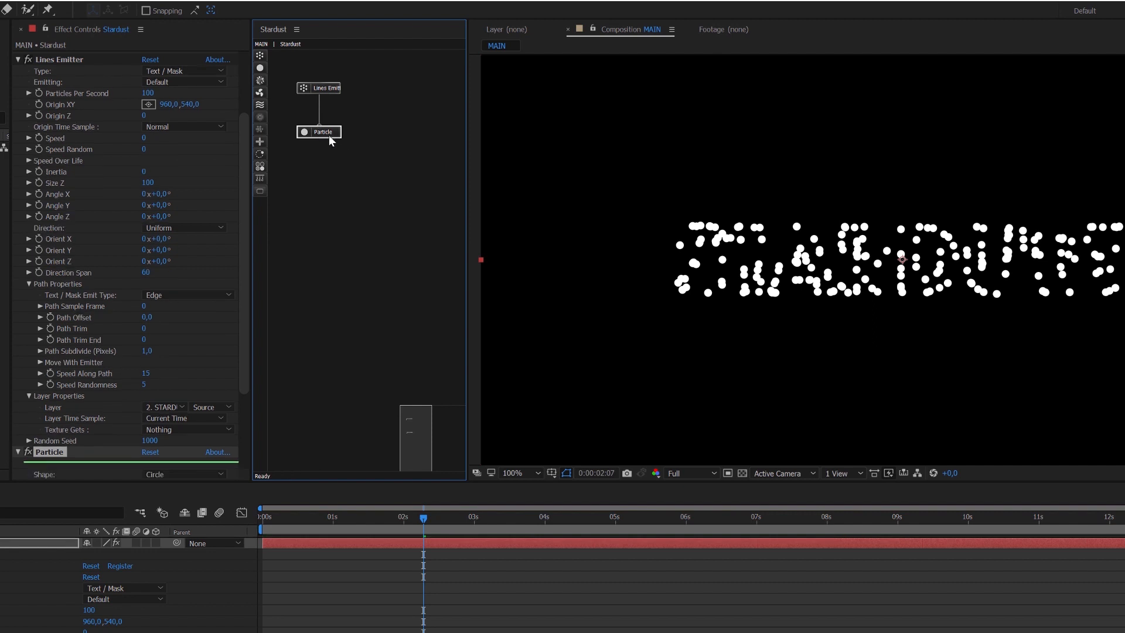
click(60, 455)
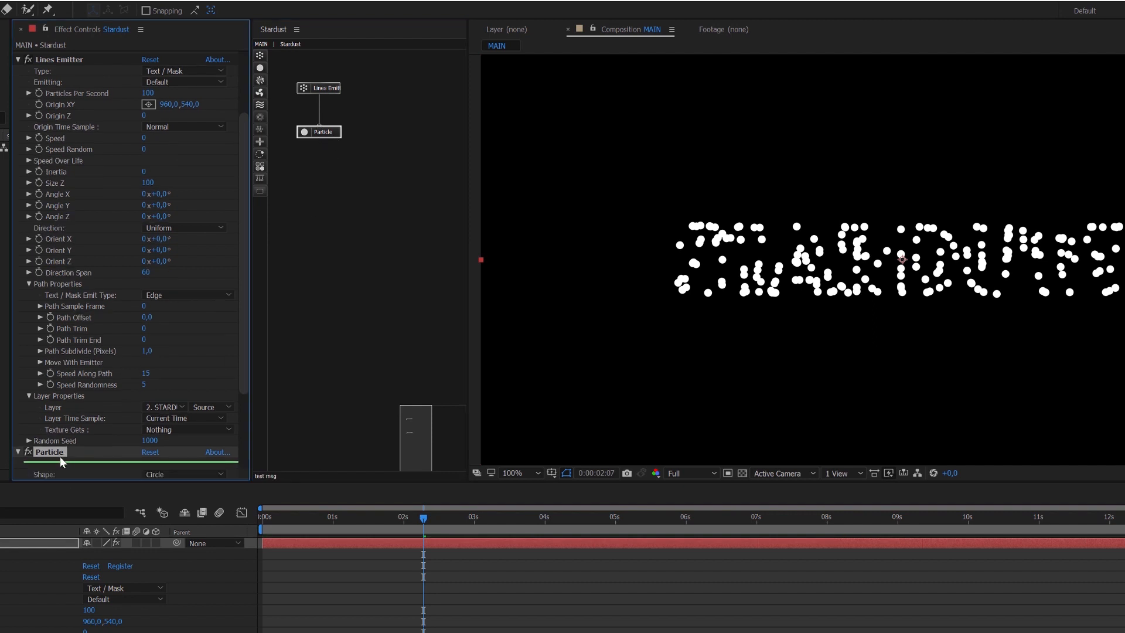
key(Return)
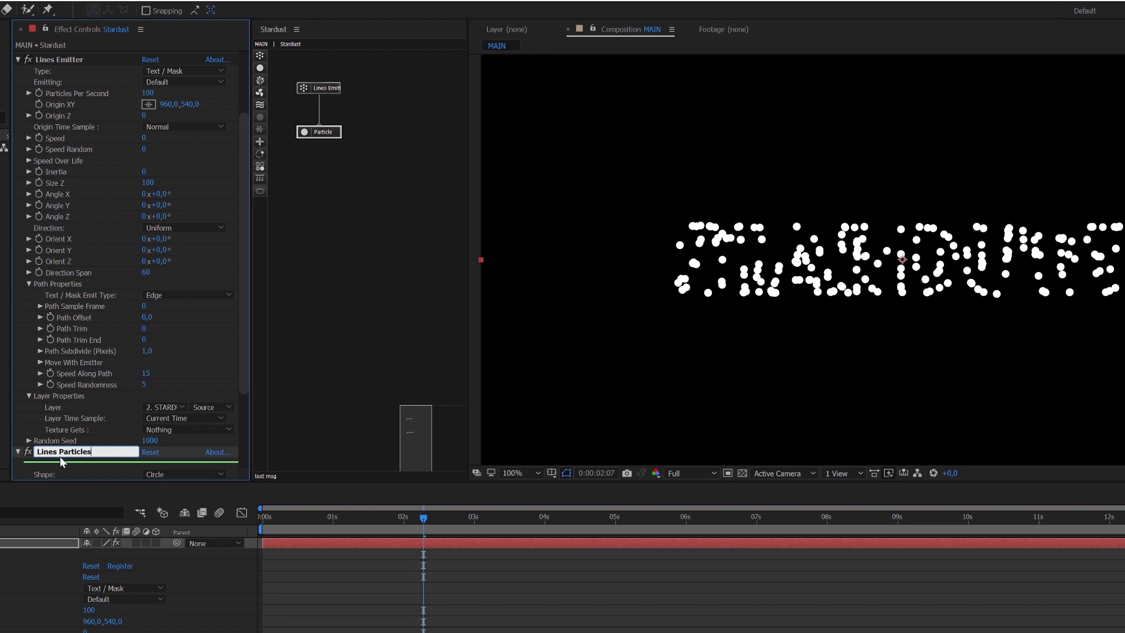
Set the Lines Particles' size to 3 pixels and move the current time to 0:00:01:16.
drag(245, 319, 241, 426)
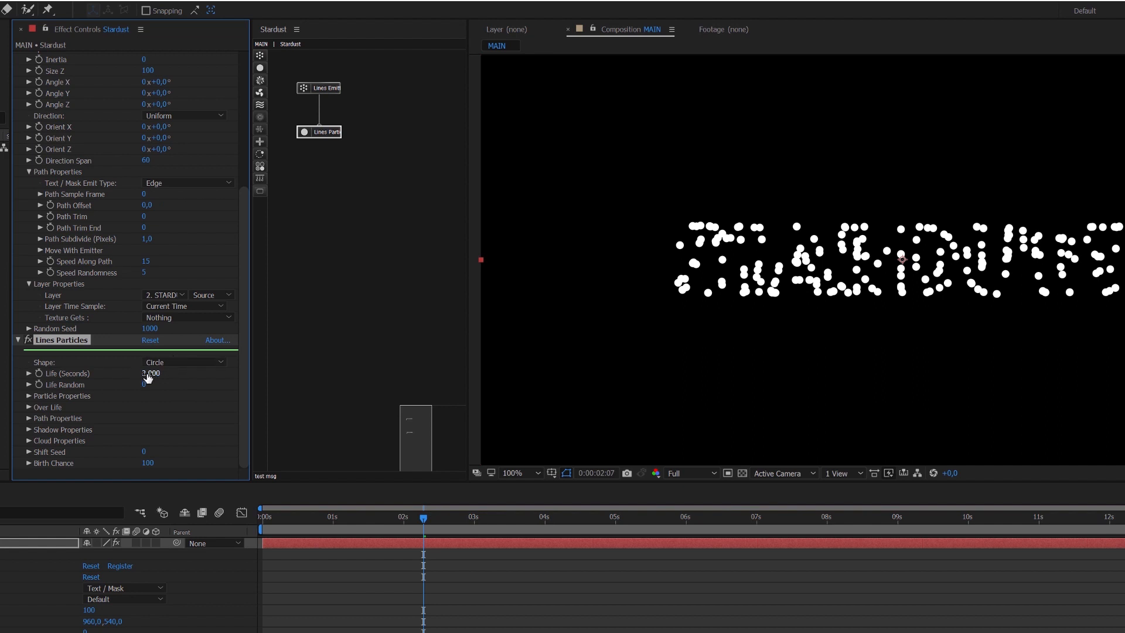
click(29, 395)
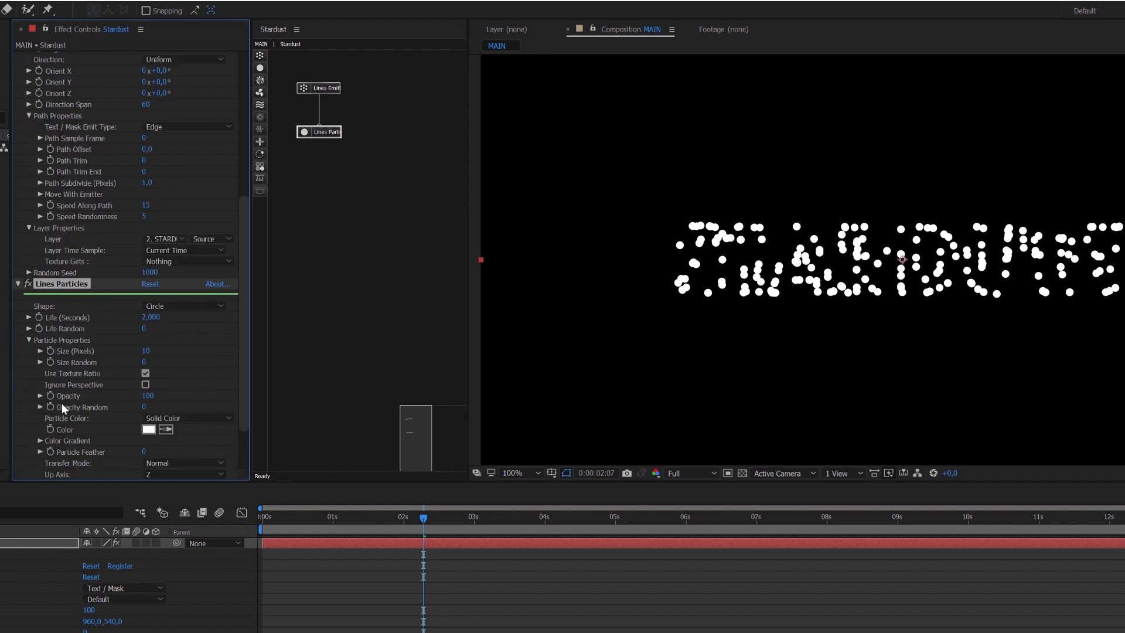
click(147, 350)
text(3)
key(Return)
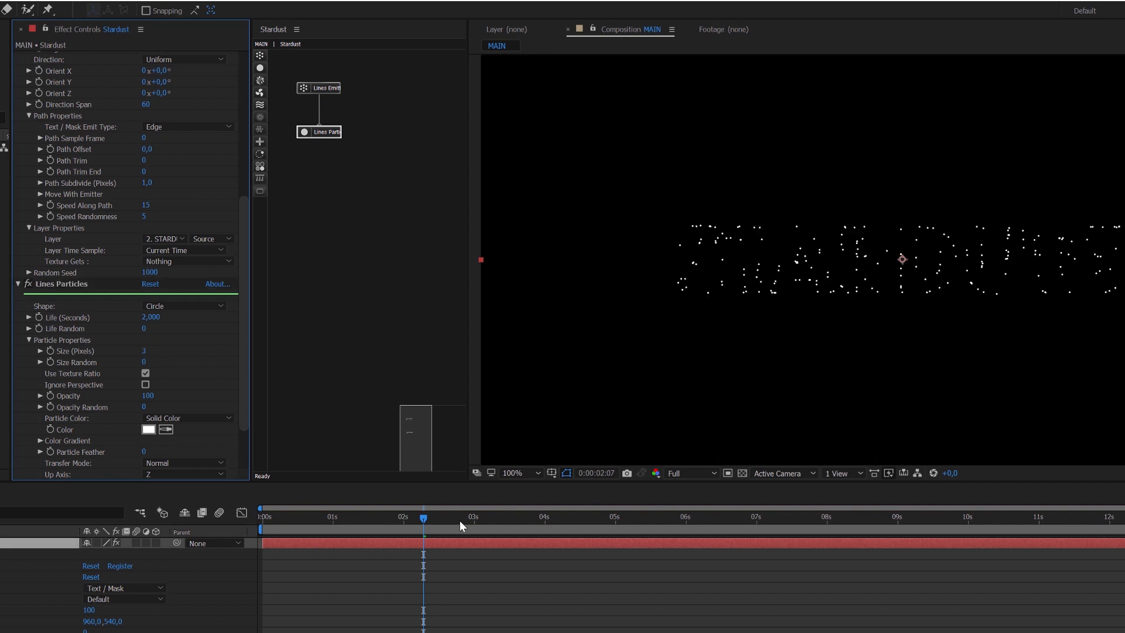
mouse_move(375, 521)
mouse_down()
mouse_move(282, 540)
mouse_move(378, 540)
mouse_up()
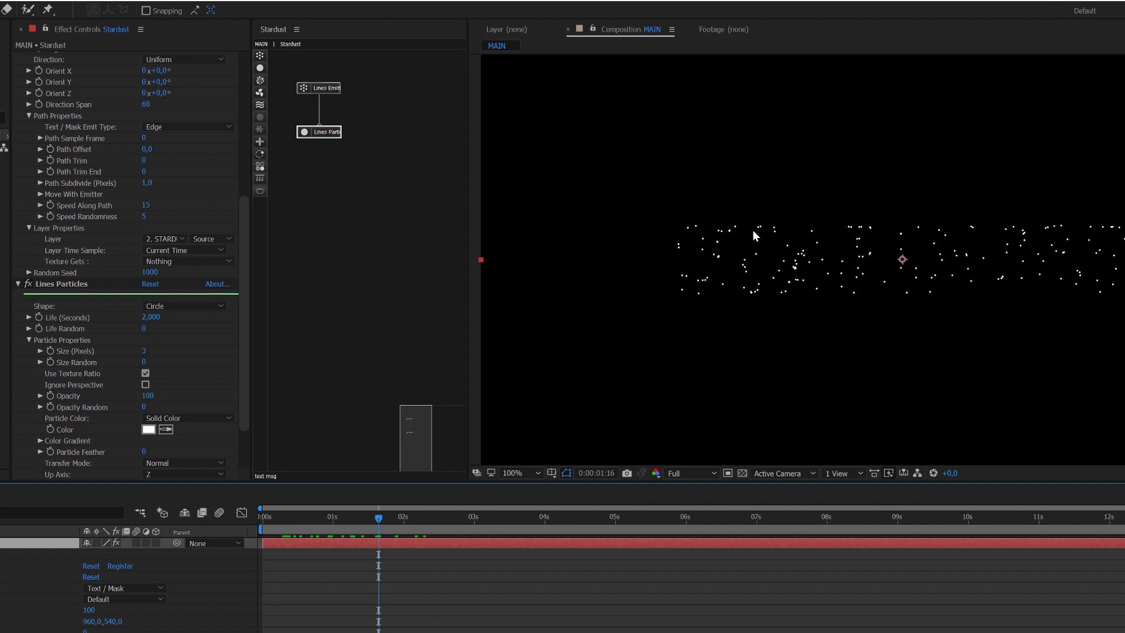
click(762, 285)
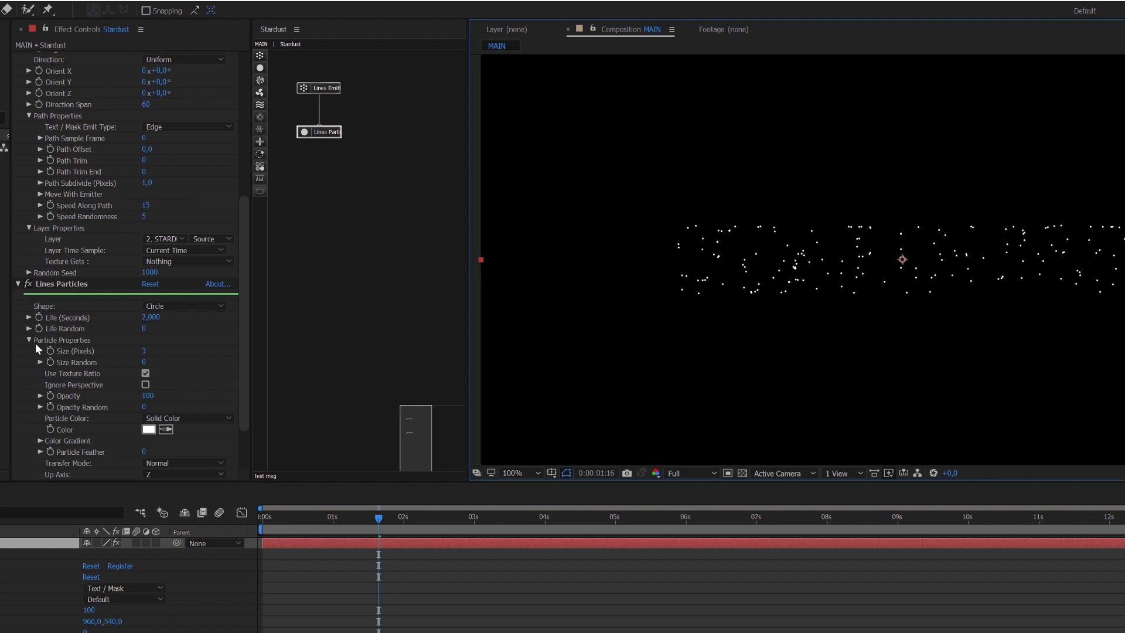
Set the Lines Particles' Particle Color to Random From Gradient and reveal the color gradient.
scroll(94, 345, down, 3)
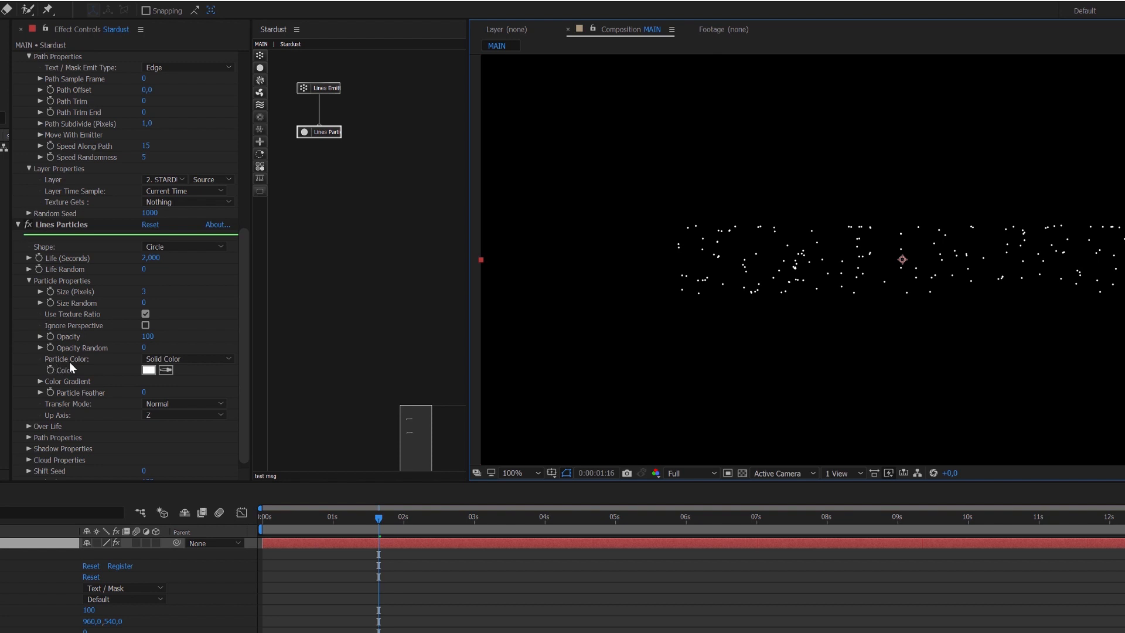
click(183, 359)
click(205, 397)
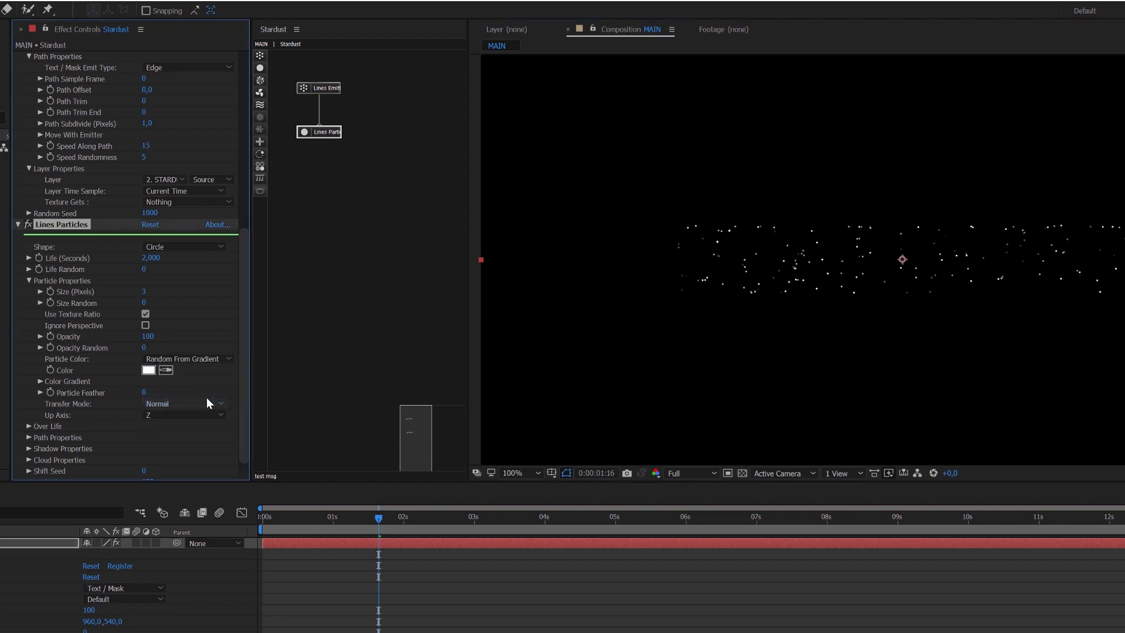
click(40, 381)
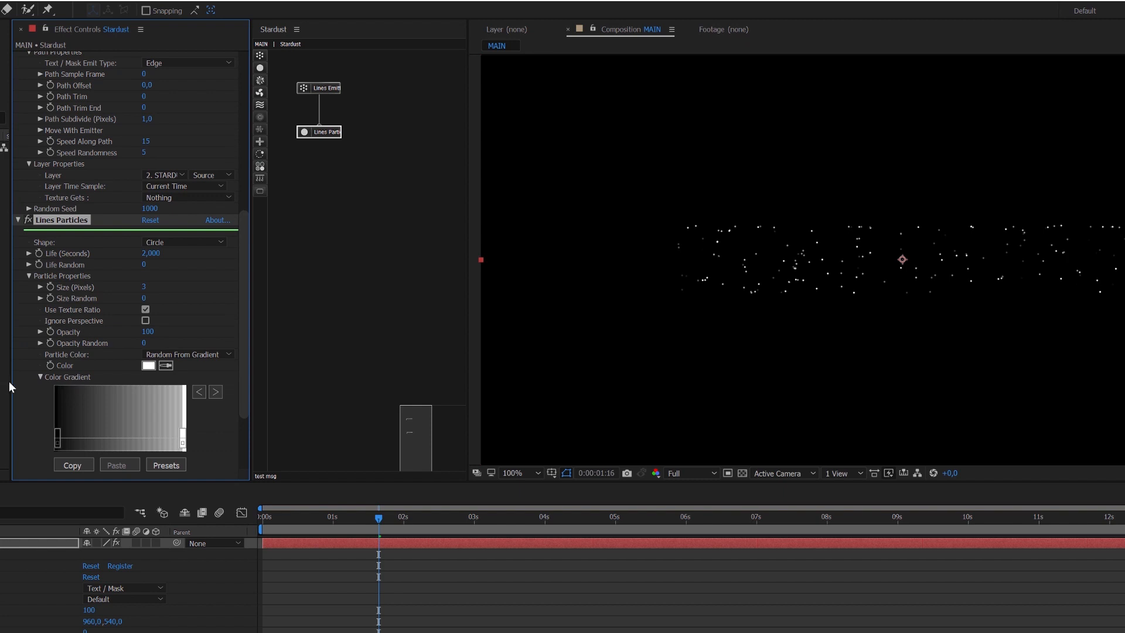
Add a red stop and a green (03D635) stop to the Lines Particles' color gradient.
scroll(59, 369, down, 2)
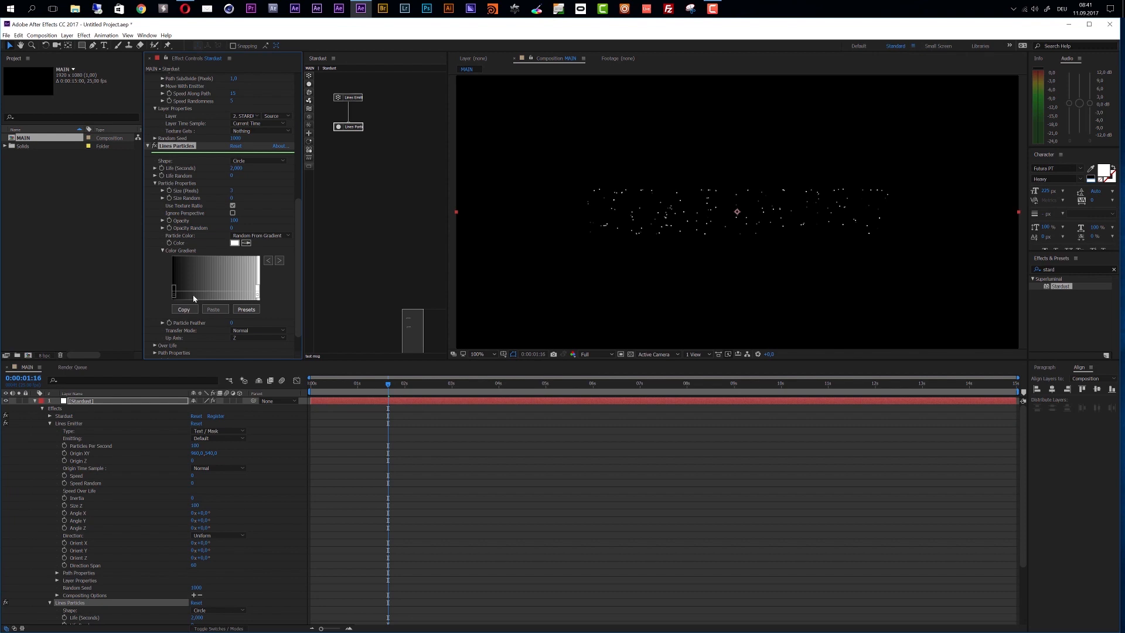
click(191, 294)
click(109, 81)
click(198, 72)
click(232, 295)
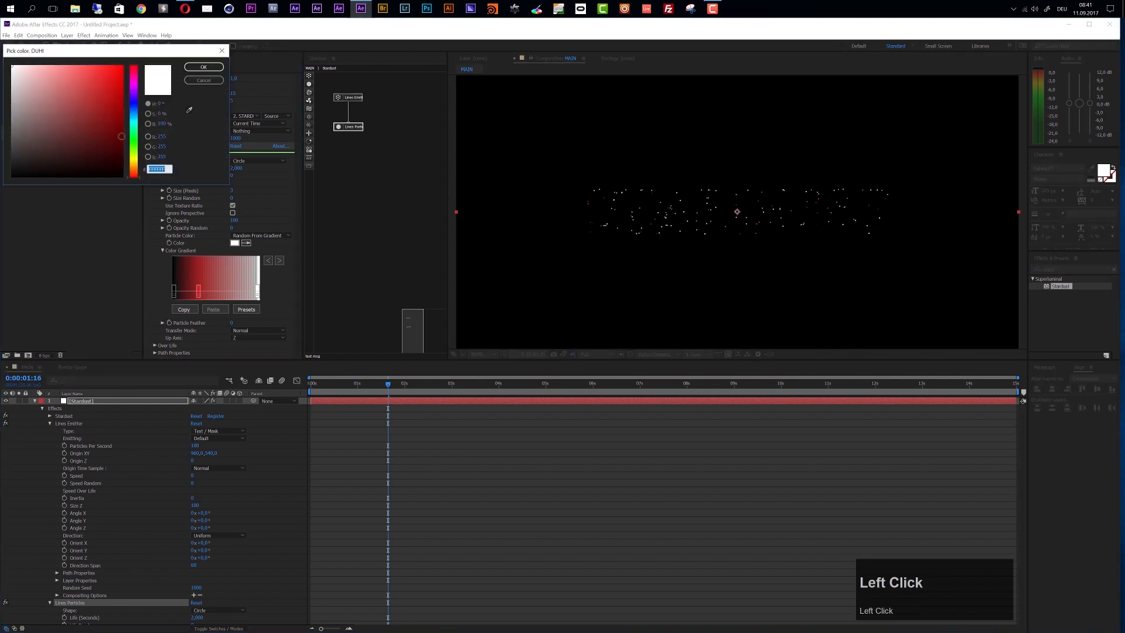
click(132, 135)
click(121, 83)
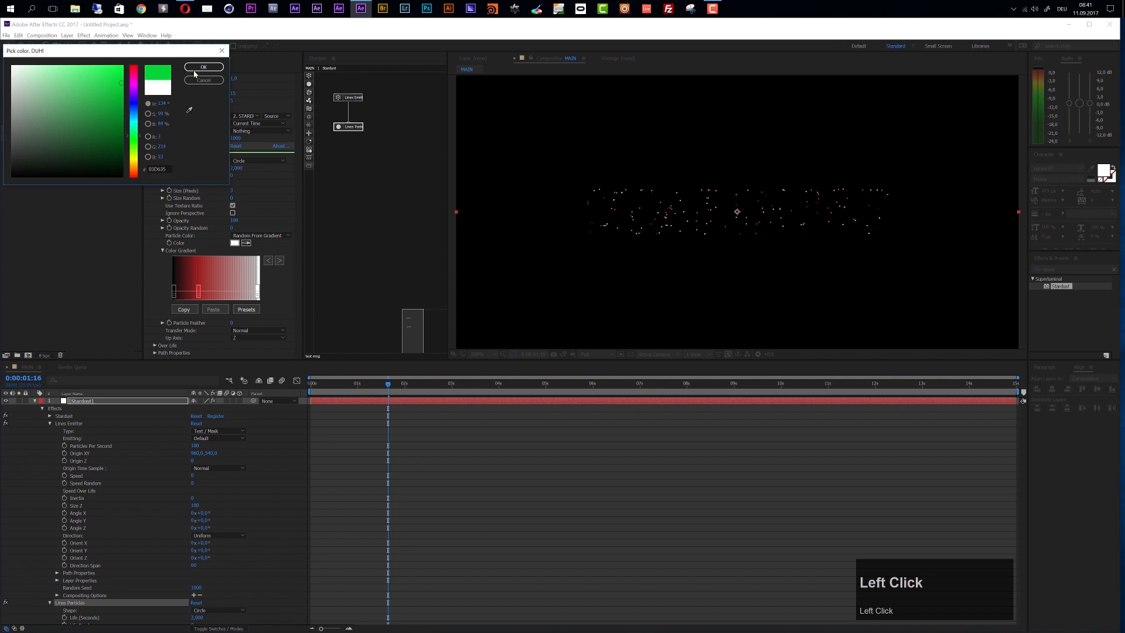
click(203, 66)
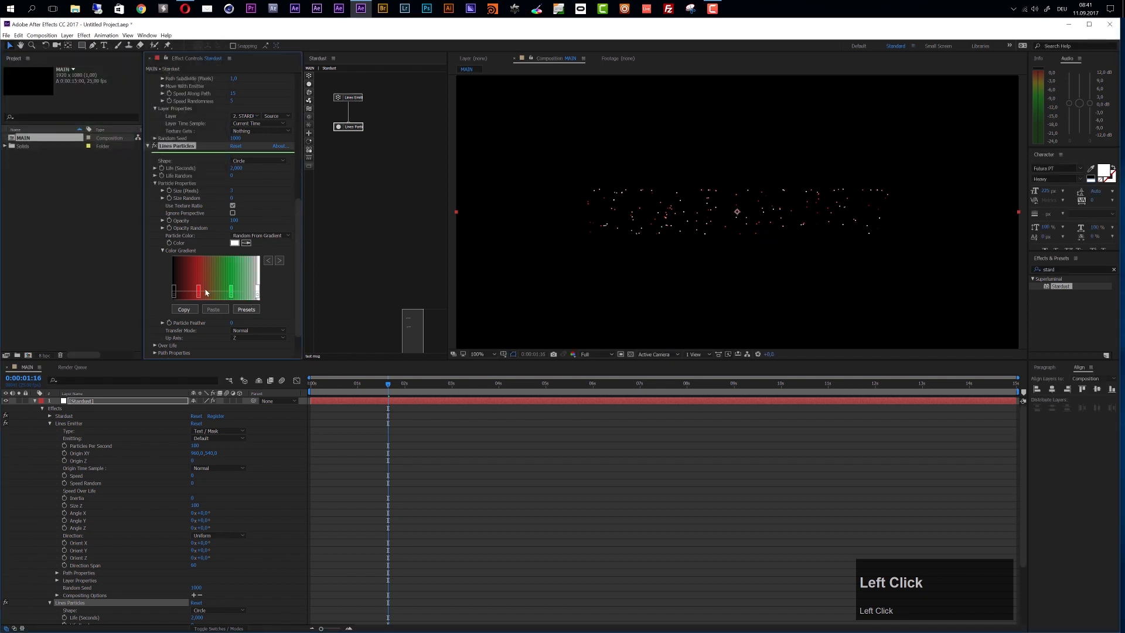
Apply the gradient preset running from dark slate blue through white to orange to the Lines Particles' color gradient.
click(246, 310)
scroll(560, 410, down, 1)
click(556, 429)
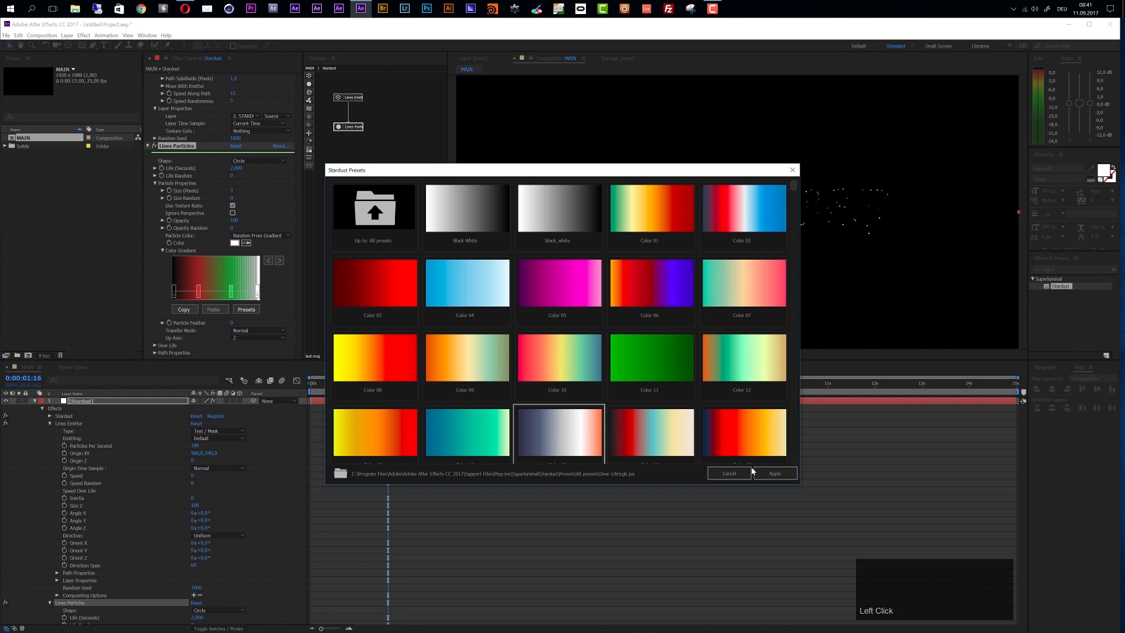
click(771, 475)
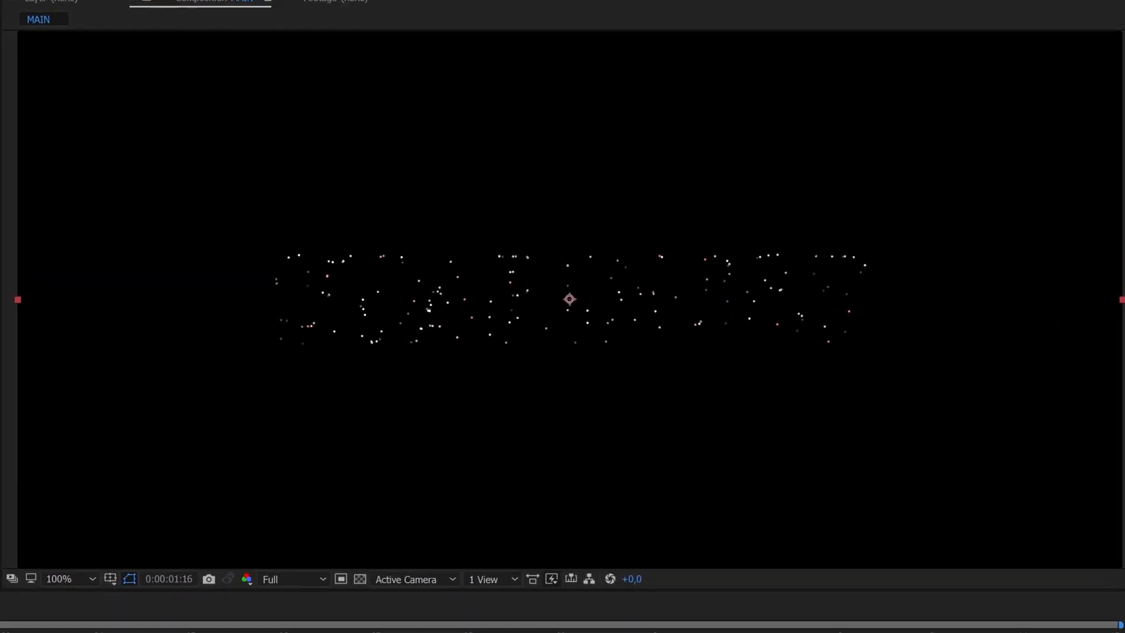
Preview the colored particles moving along the text's edges.
click(341, 384)
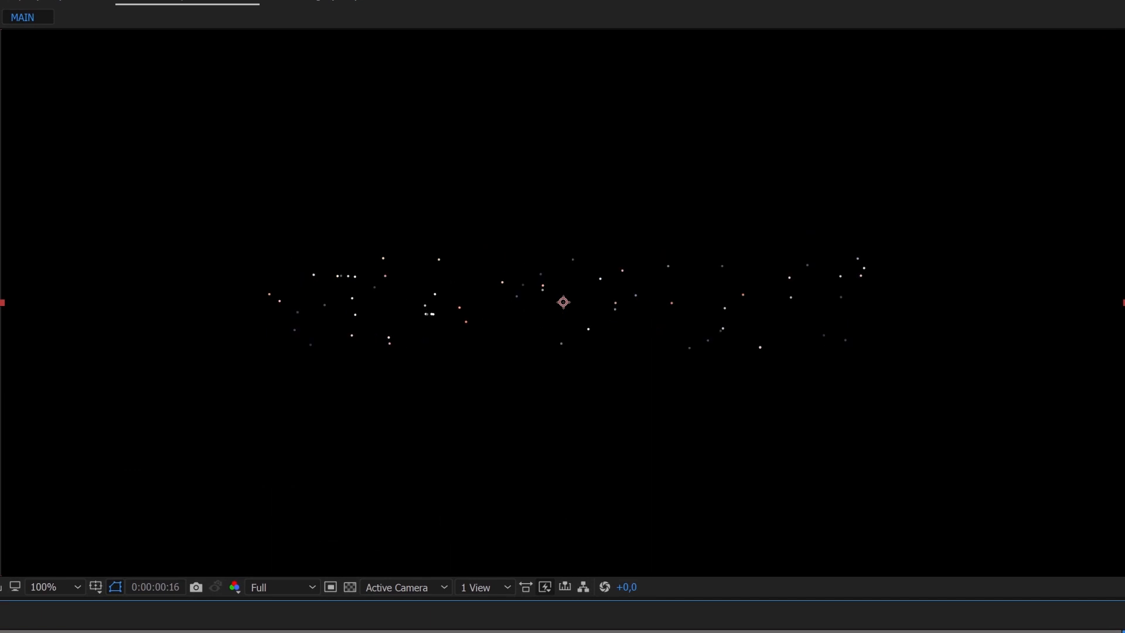
key(space)
key(space)
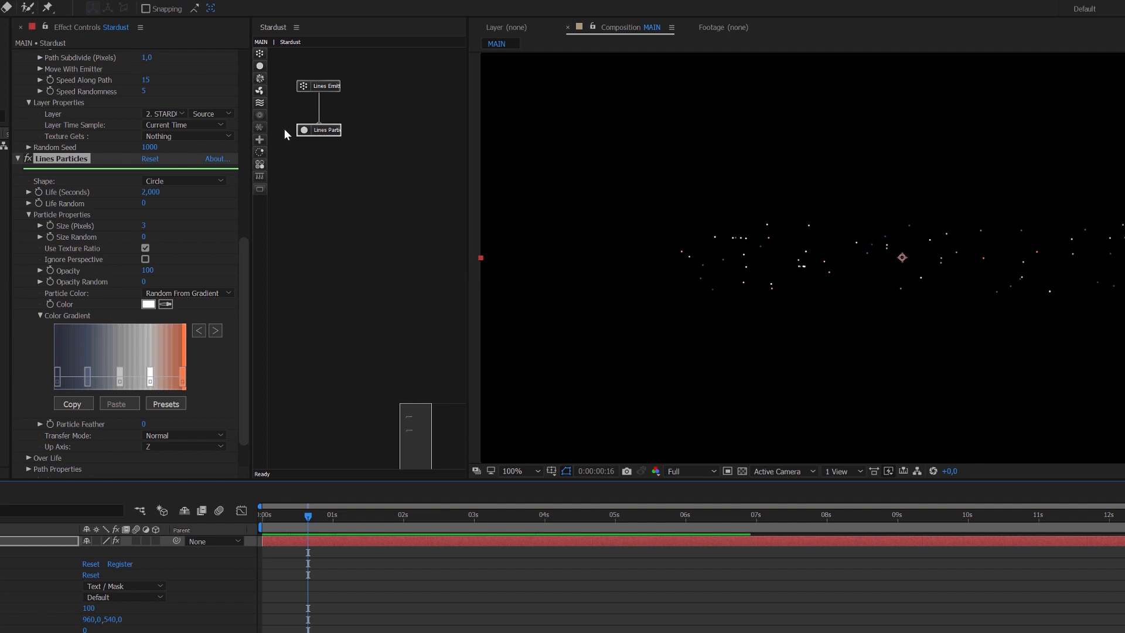
Add an Auxiliary node below the Lines Particles node and connect the two.
click(259, 78)
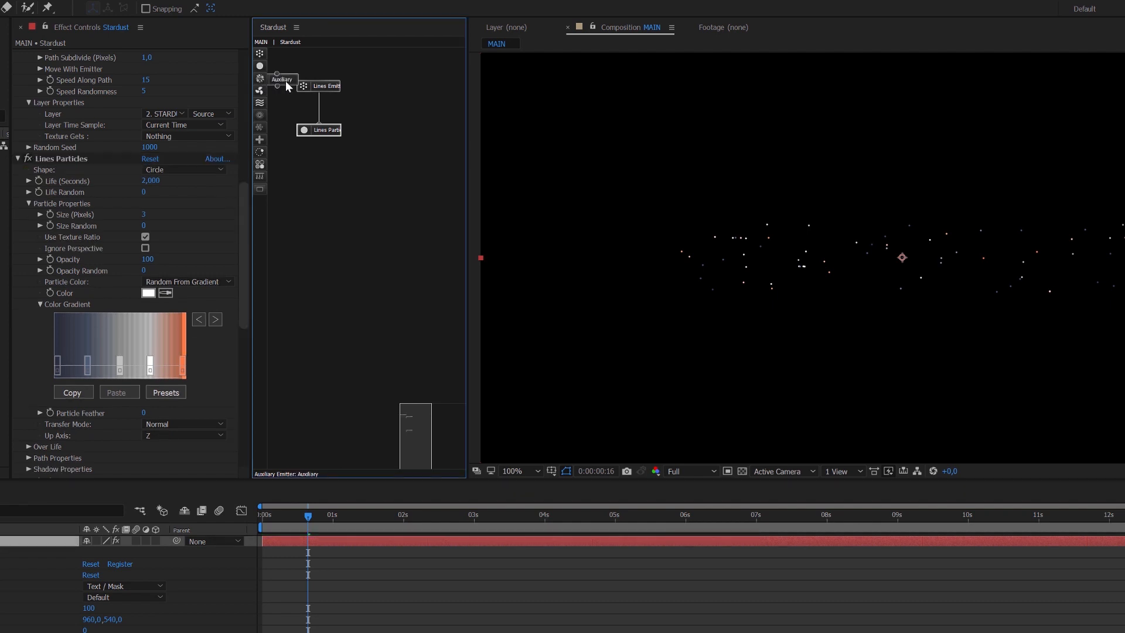
drag(294, 150, 324, 173)
click(328, 180)
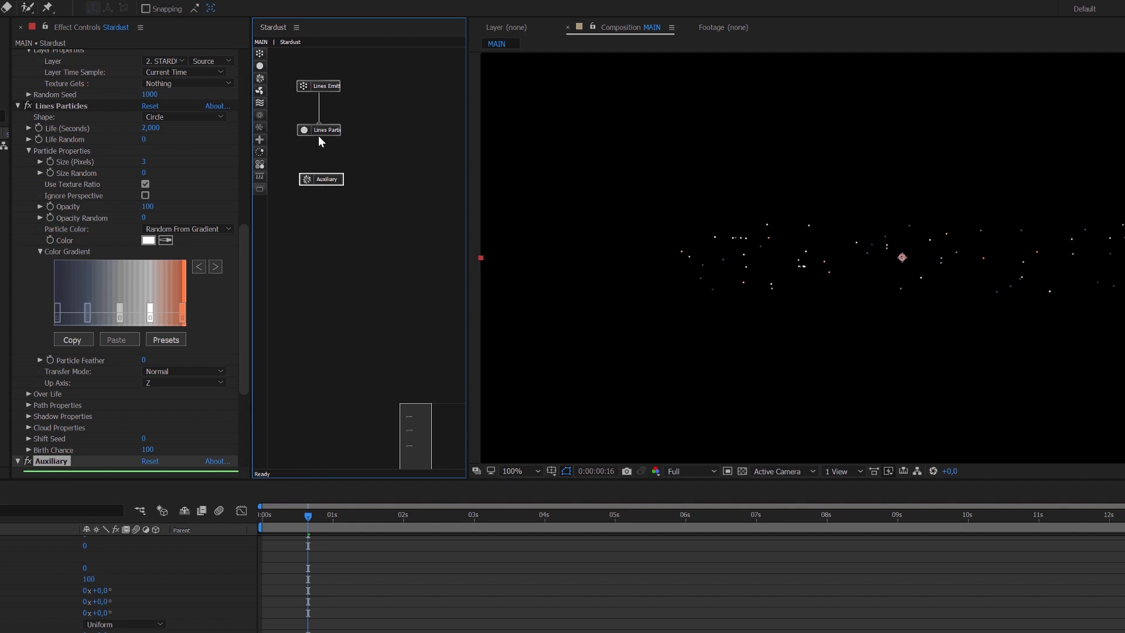
drag(321, 178, 329, 174)
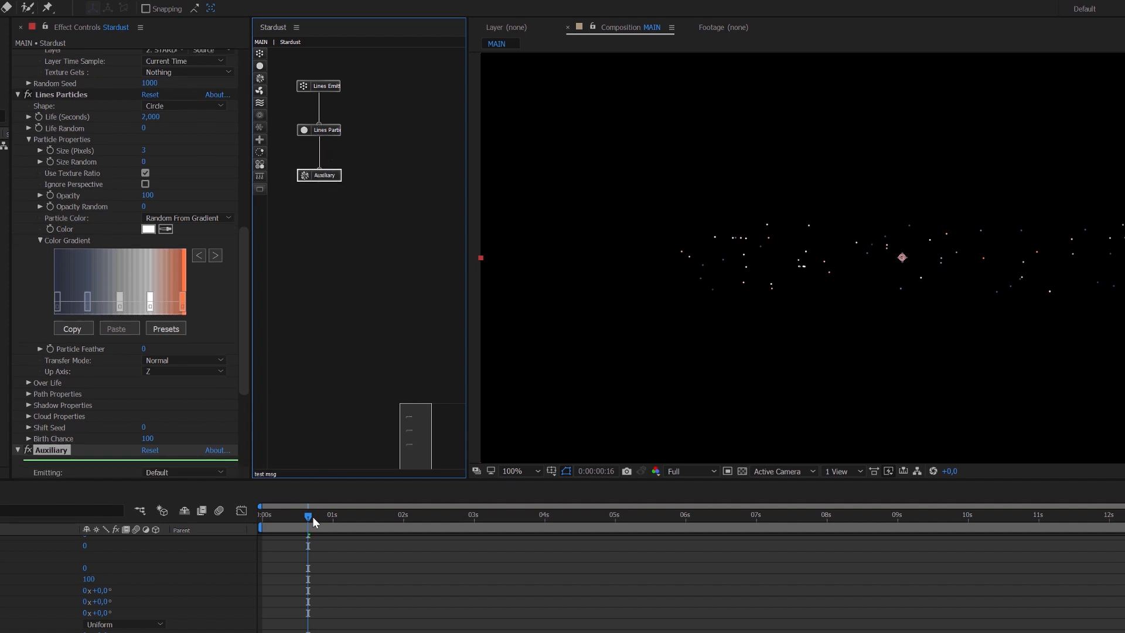
Move the current time to 0:00:02:18 and attach a Particle node below the Auxiliary node.
drag(267, 518, 454, 526)
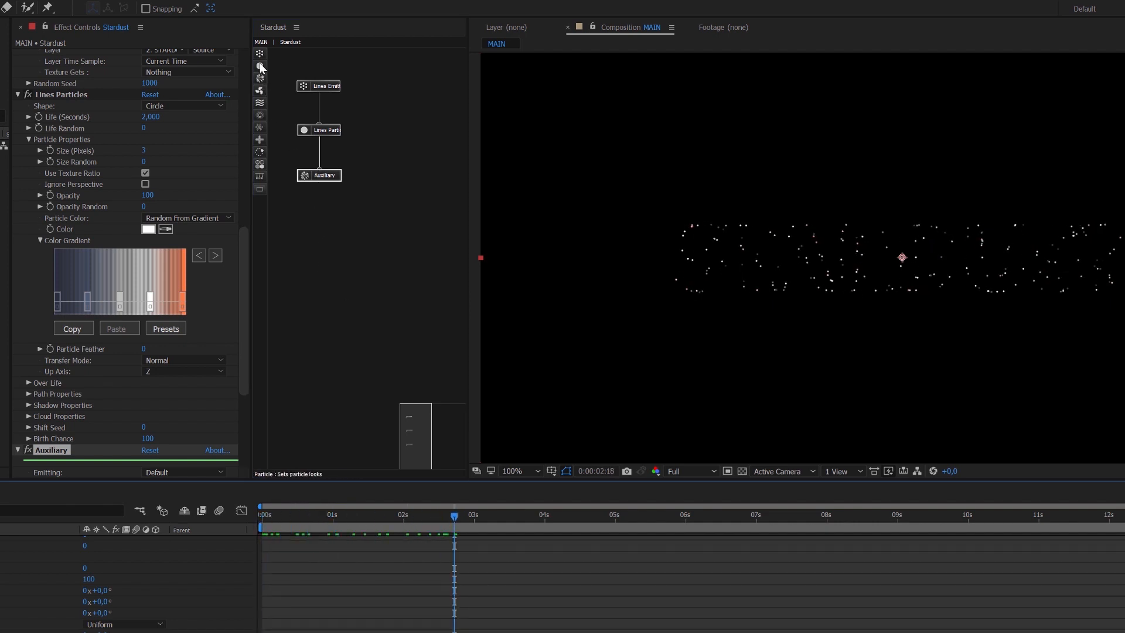
drag(259, 65, 322, 212)
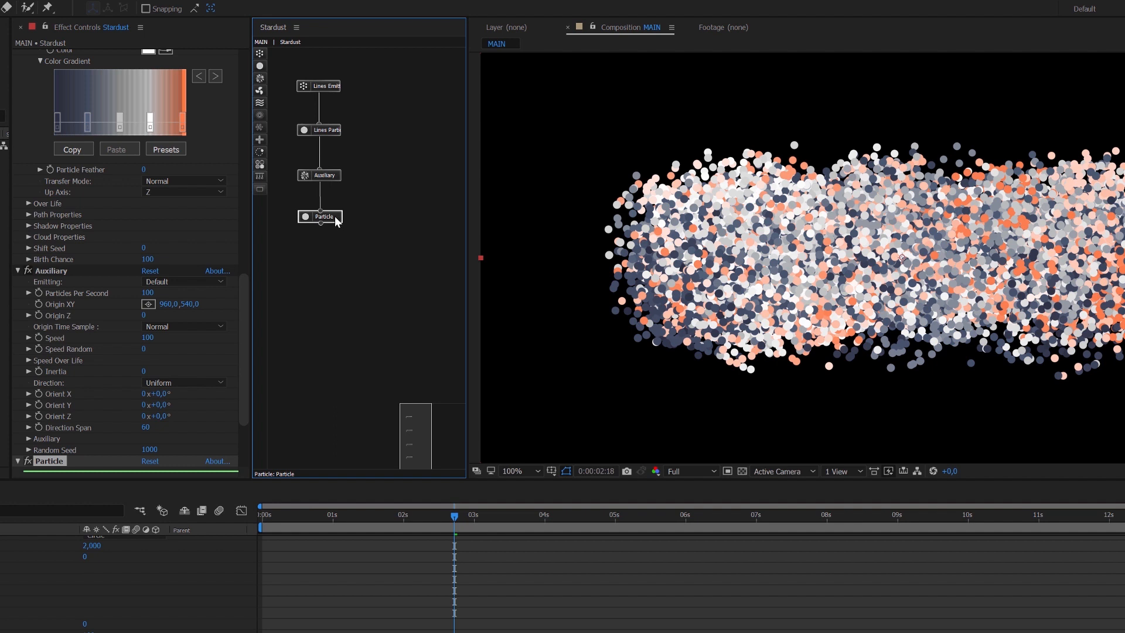
Rename the Auxiliary node as Lines Auxiliary.
click(329, 177)
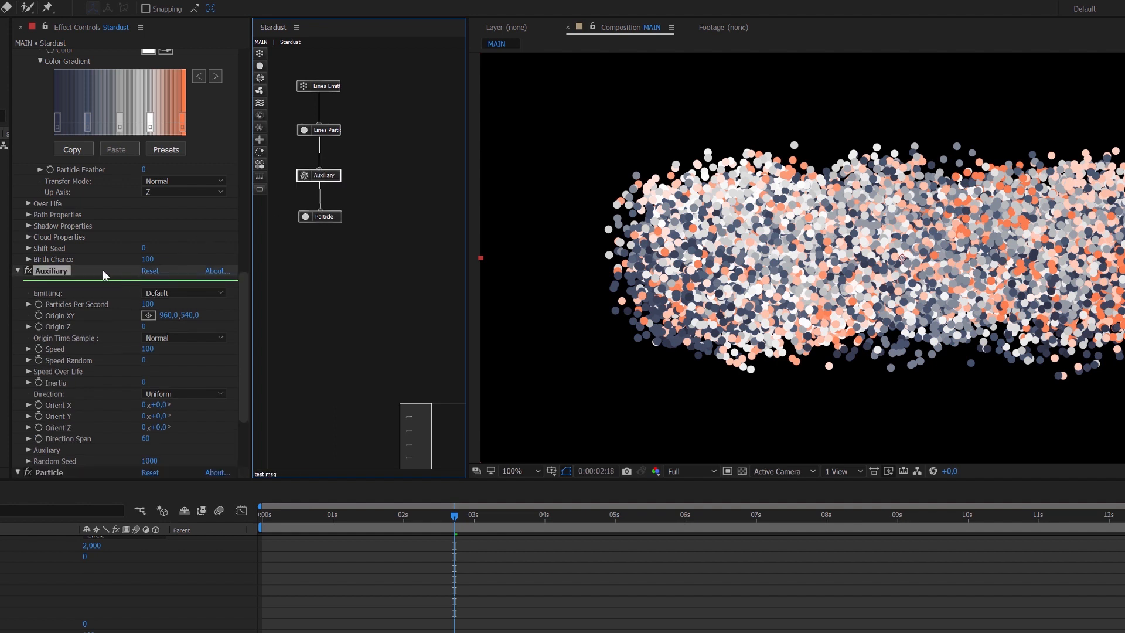
click(64, 275)
click(325, 177)
click(72, 270)
key(Return)
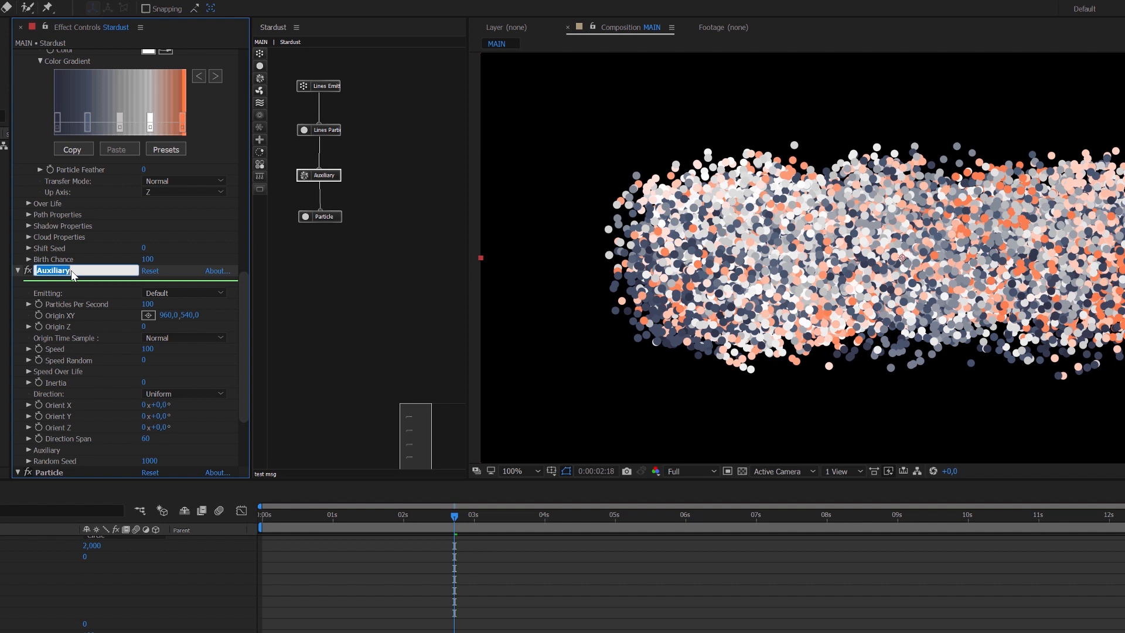
text(Lines Auxiliary)
Rename the Particle node under Lines Auxiliary as Line Aux Particles.
click(337, 218)
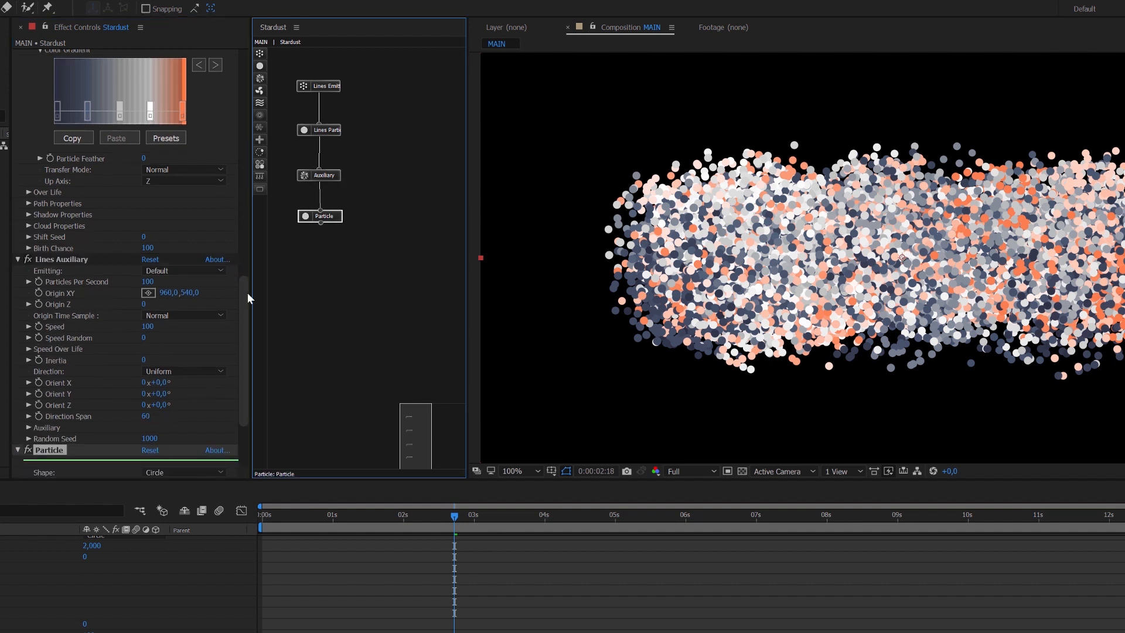
click(54, 451)
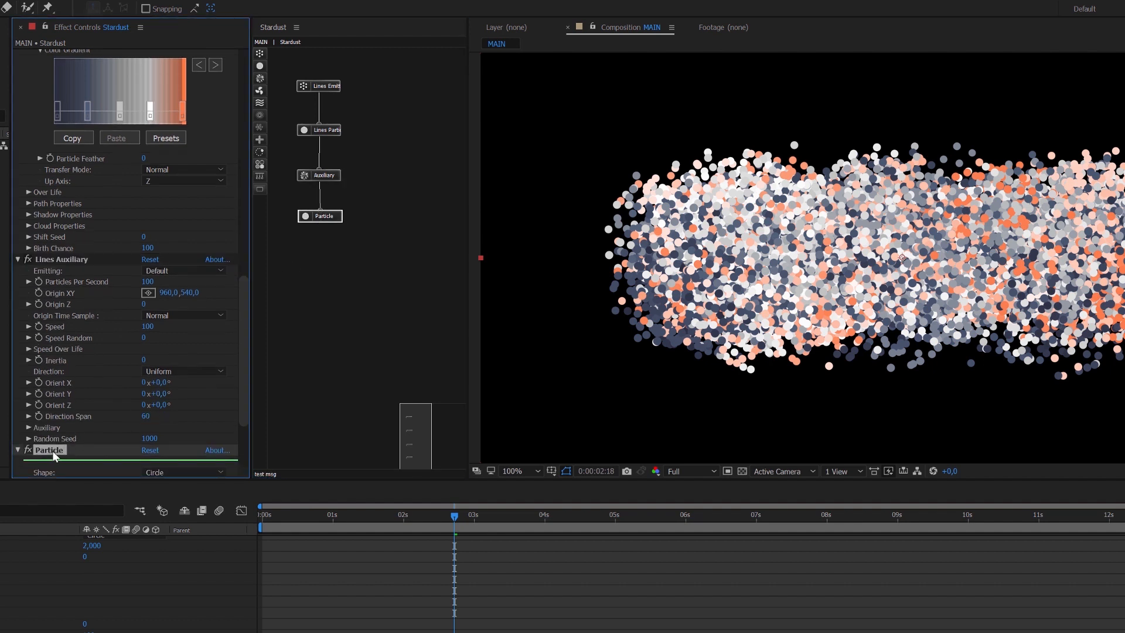
key(Return)
text(Line Aux Particles)
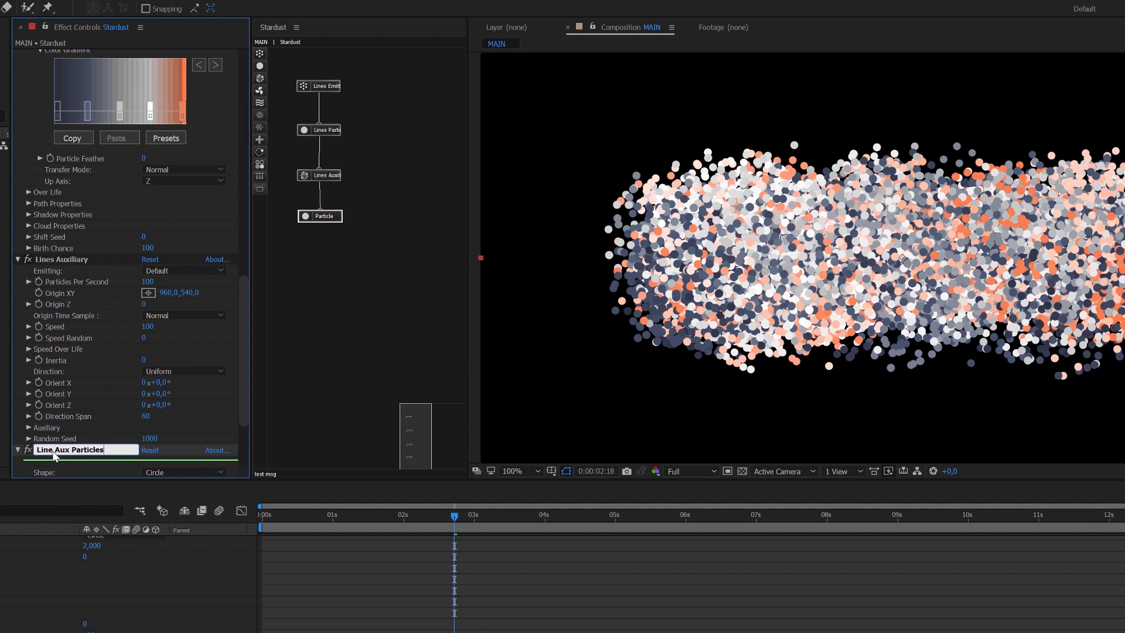
Set the Lines Auxiliary's Speed to 0 so its particles form trails along the letter edges.
click(133, 321)
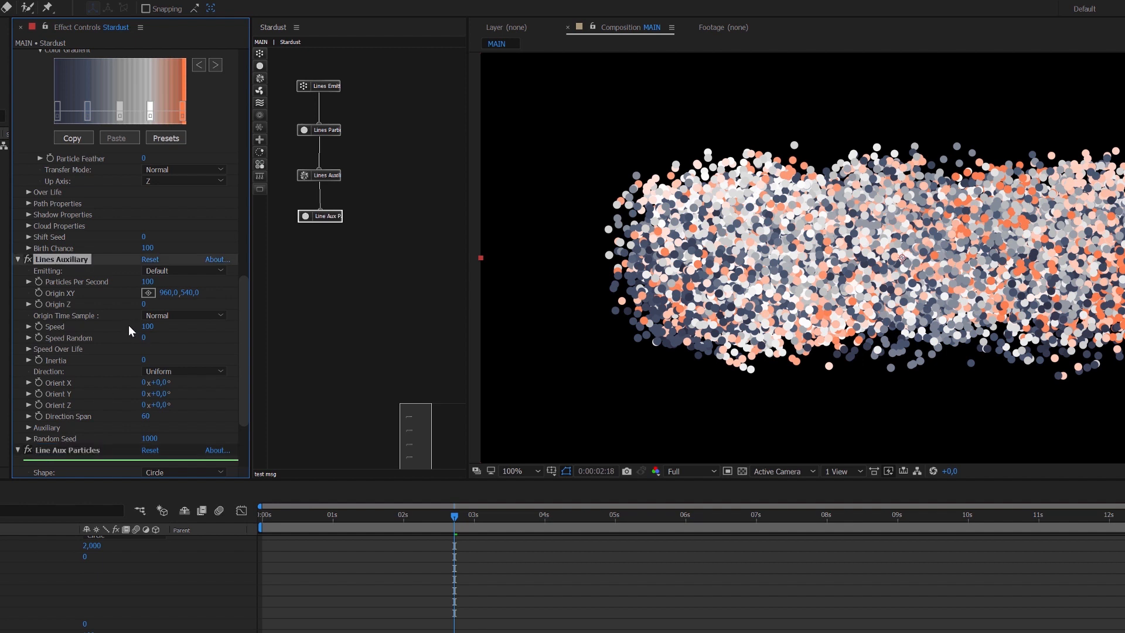
click(140, 326)
text(0)
key(Return)
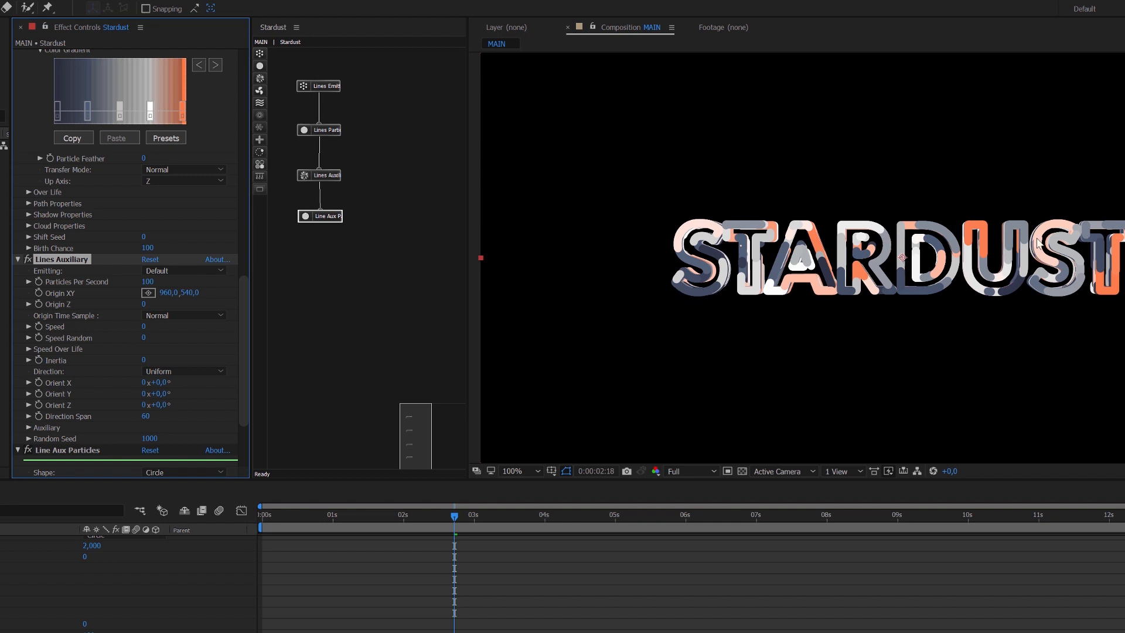
Set the Line Aux Particles' Life to 1.5 seconds.
click(337, 218)
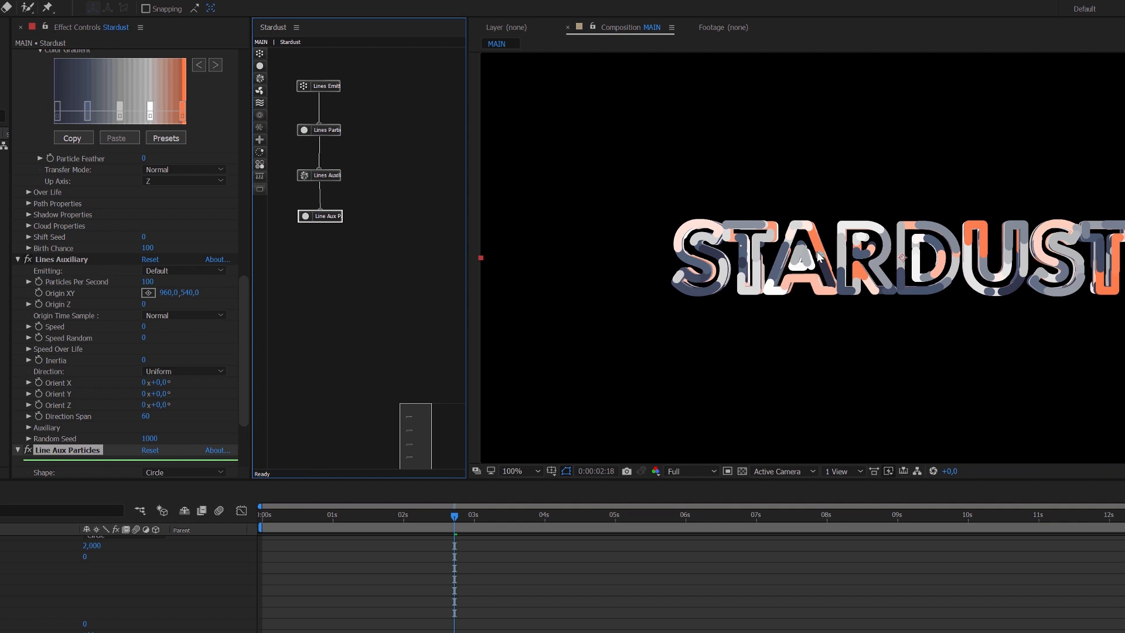
scroll(199, 399, down, 4)
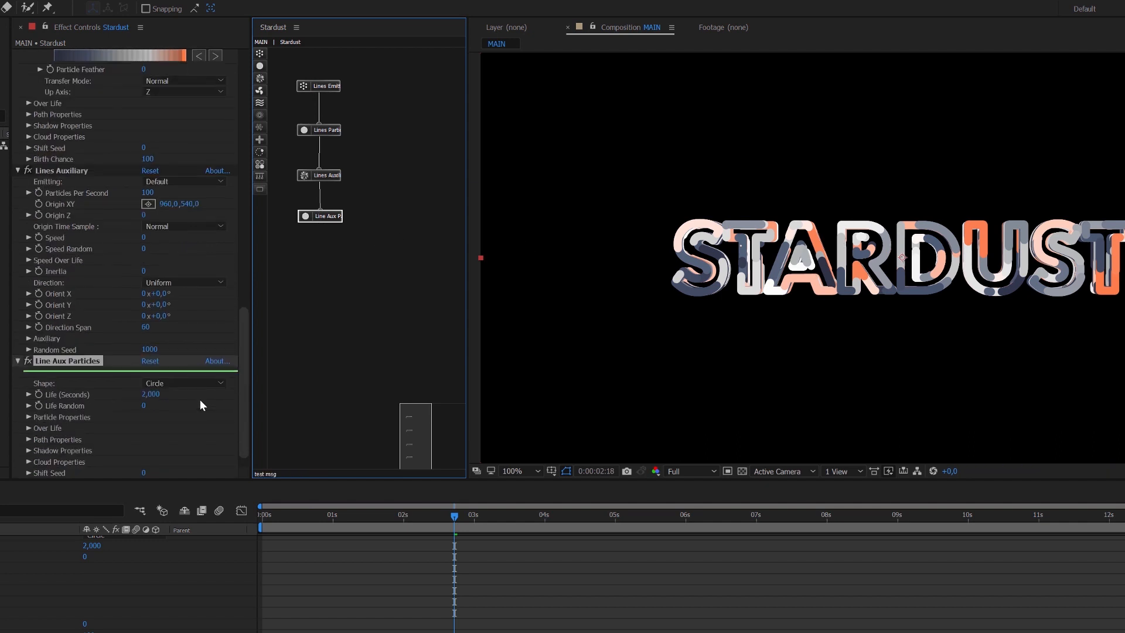
scroll(199, 400, down, 1)
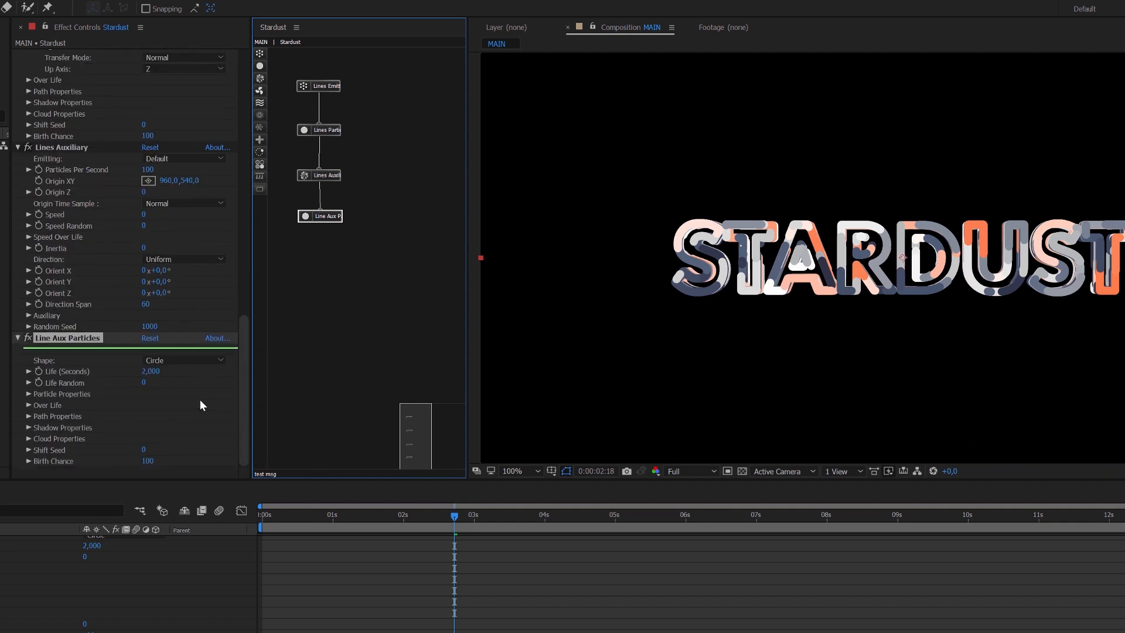
click(149, 371)
text(15)
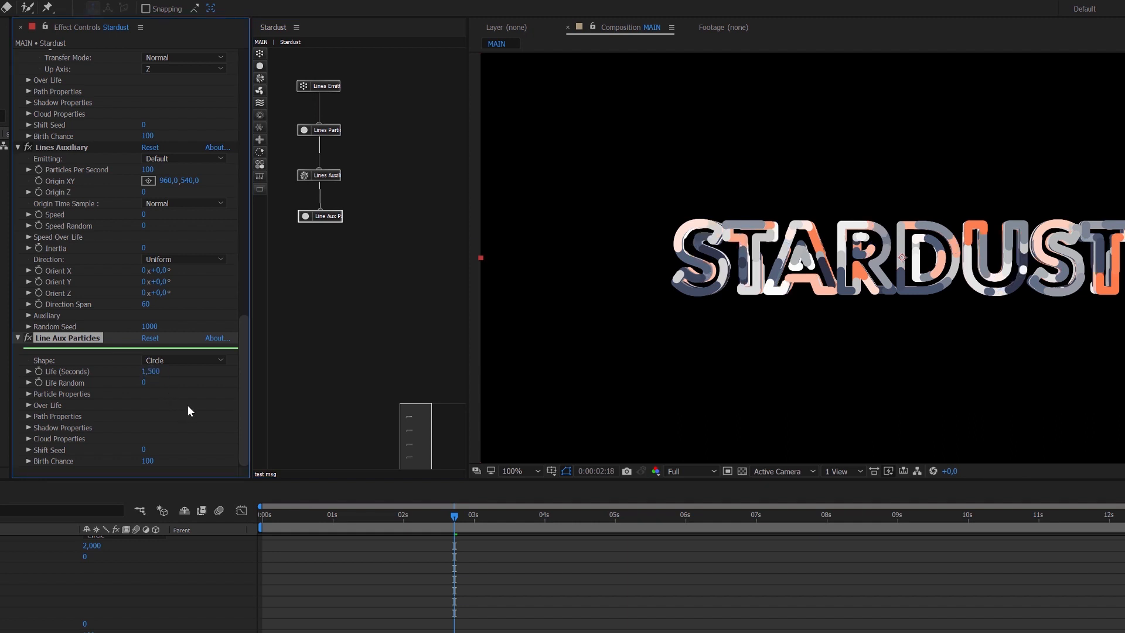
Set the Line Aux Particles' size to 1 pixel.
click(27, 394)
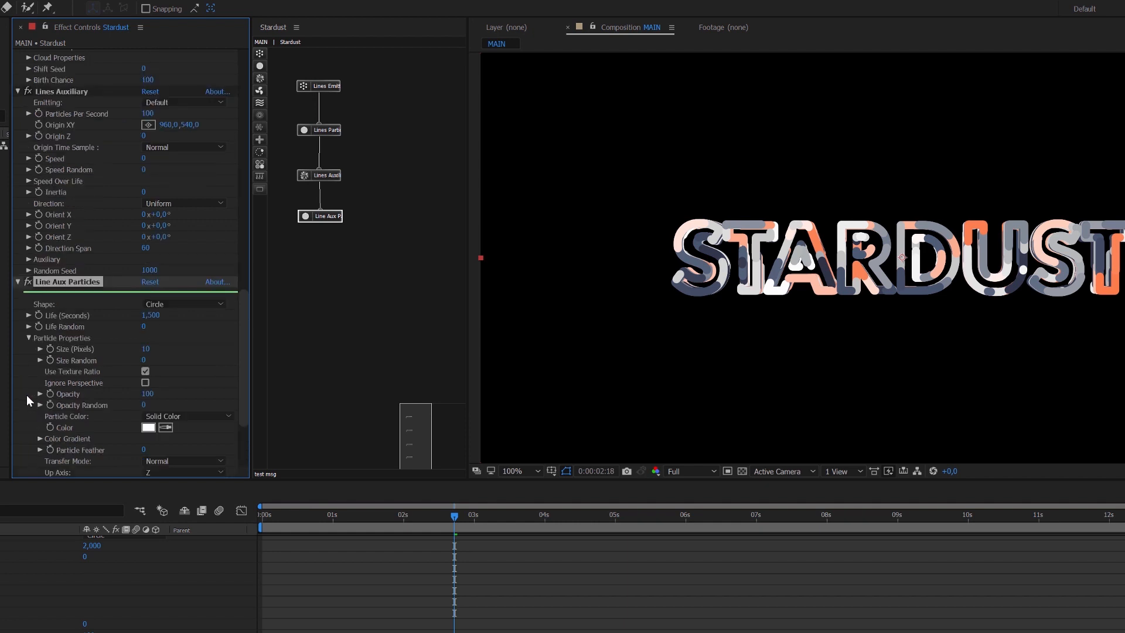
click(147, 351)
text(1)
key(Return)
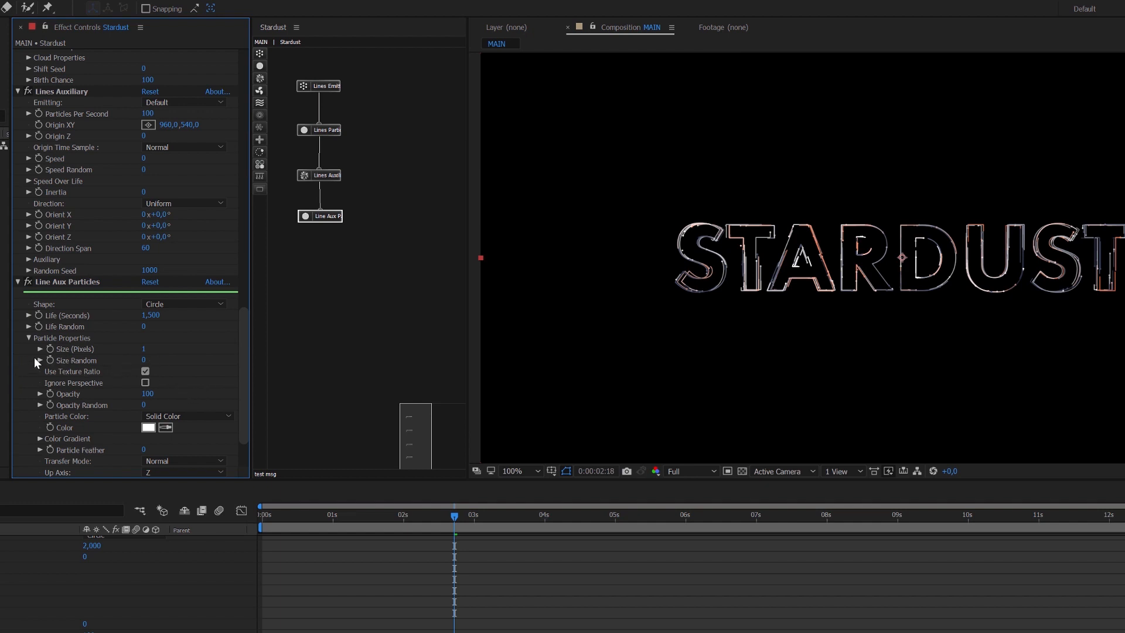
Apply the Fade Out Bezier preset to the Line Aux Particles' size over life and reshape the curve into a more gradual falloff.
scroll(34, 356, down, 3)
click(28, 424)
click(38, 435)
scroll(76, 422, down, 3)
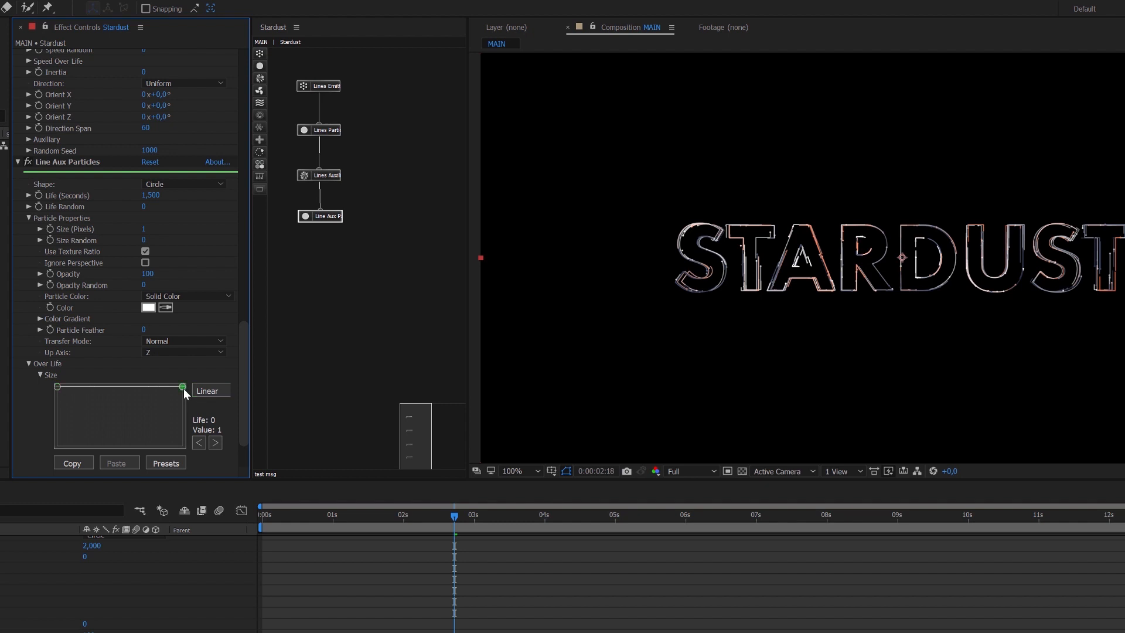
click(167, 465)
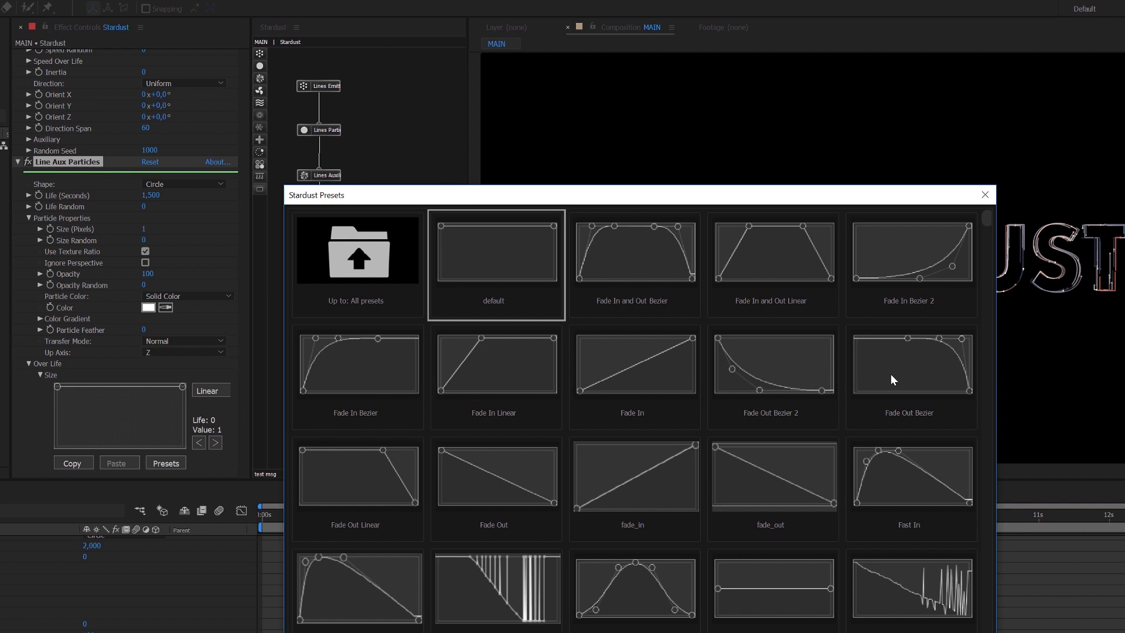
click(931, 379)
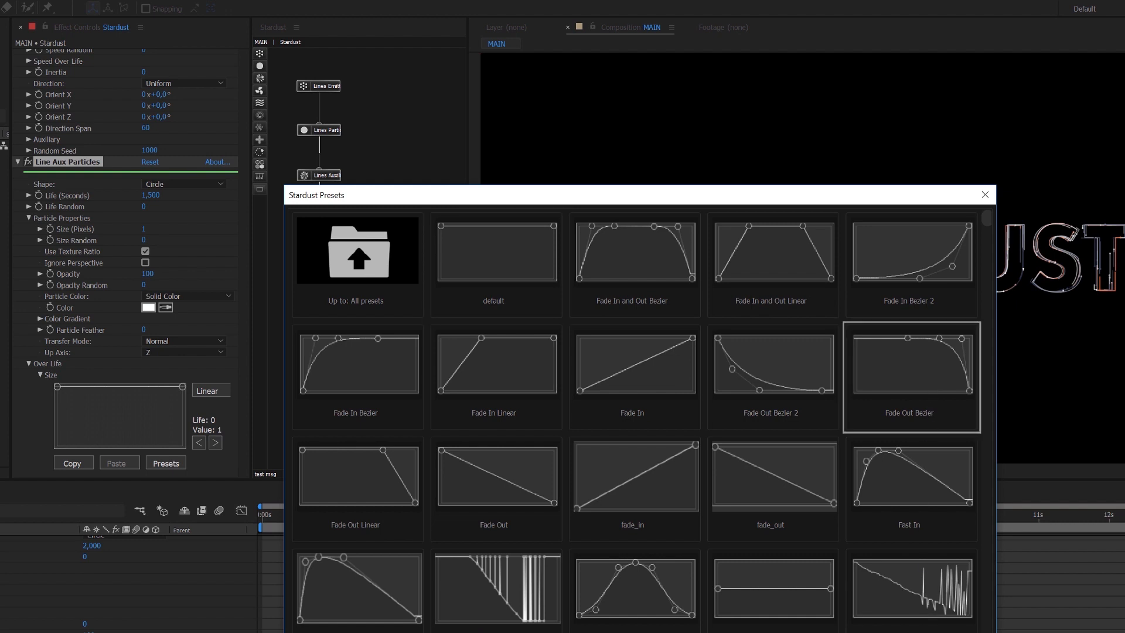
double_click(931, 379)
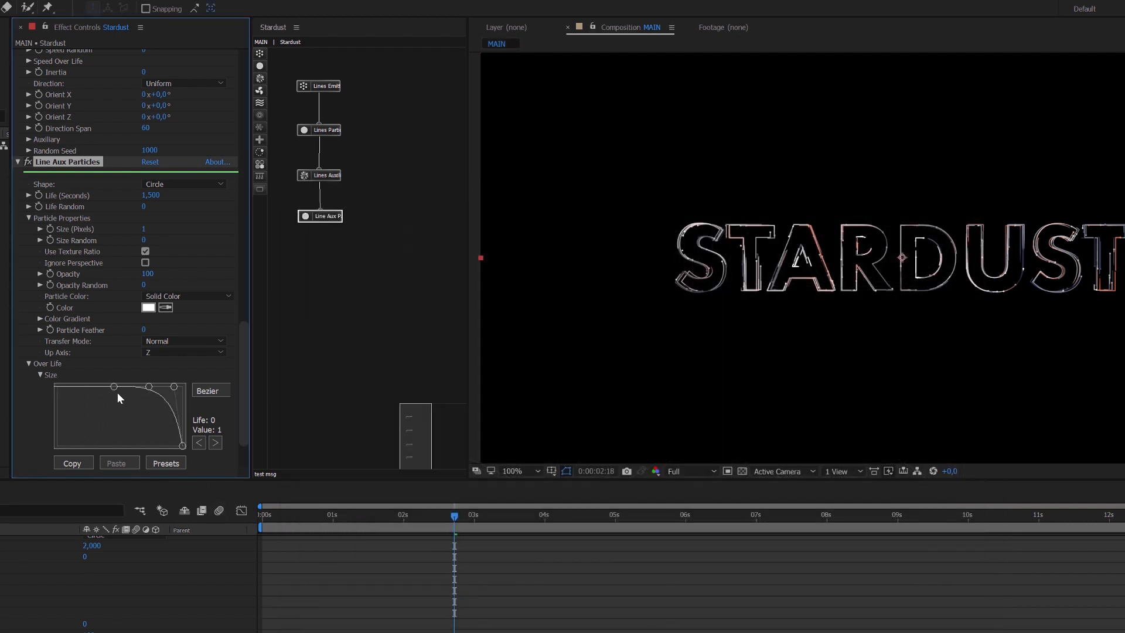
drag(112, 388, 78, 388)
drag(146, 389, 165, 403)
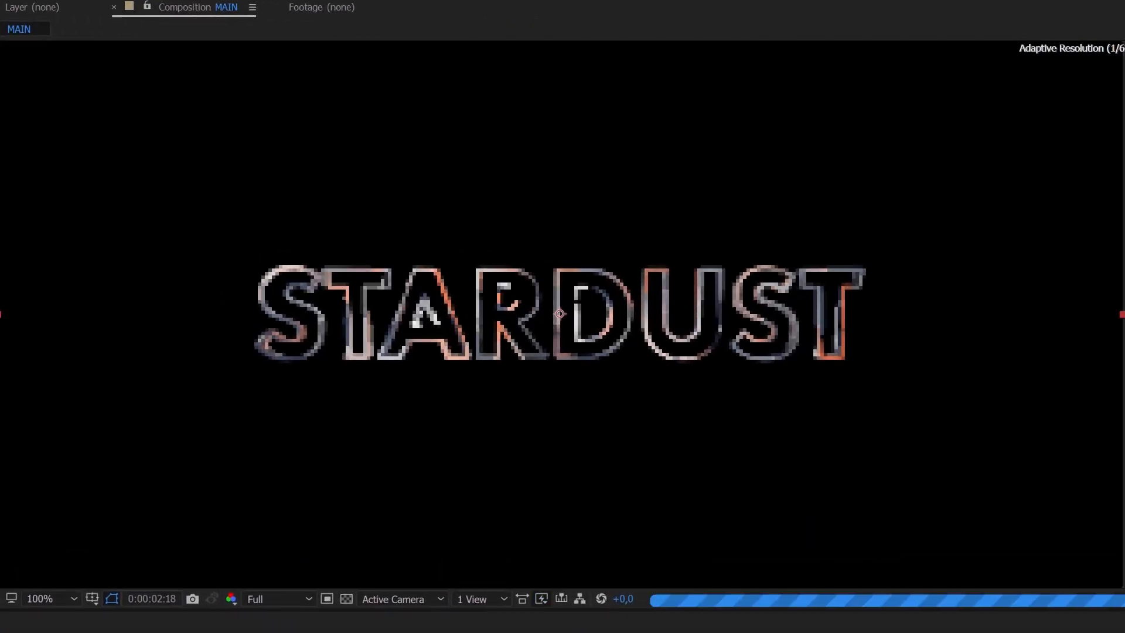
Examine the text's line trails at 200% magnification and preview the animation from the start at 100%.
key(period)
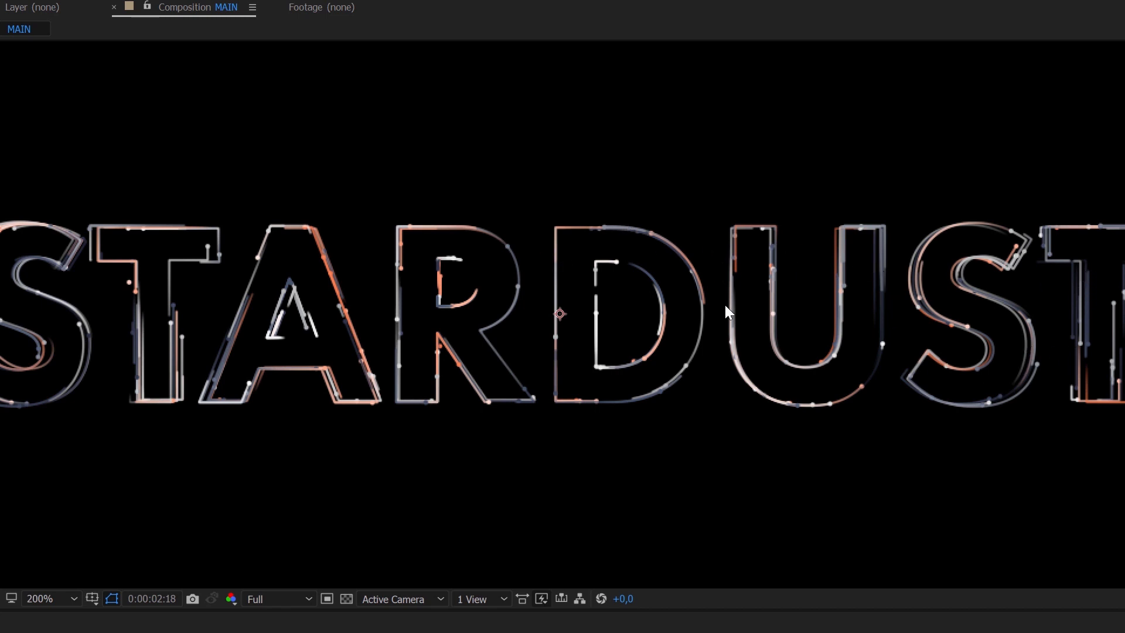
key(comma)
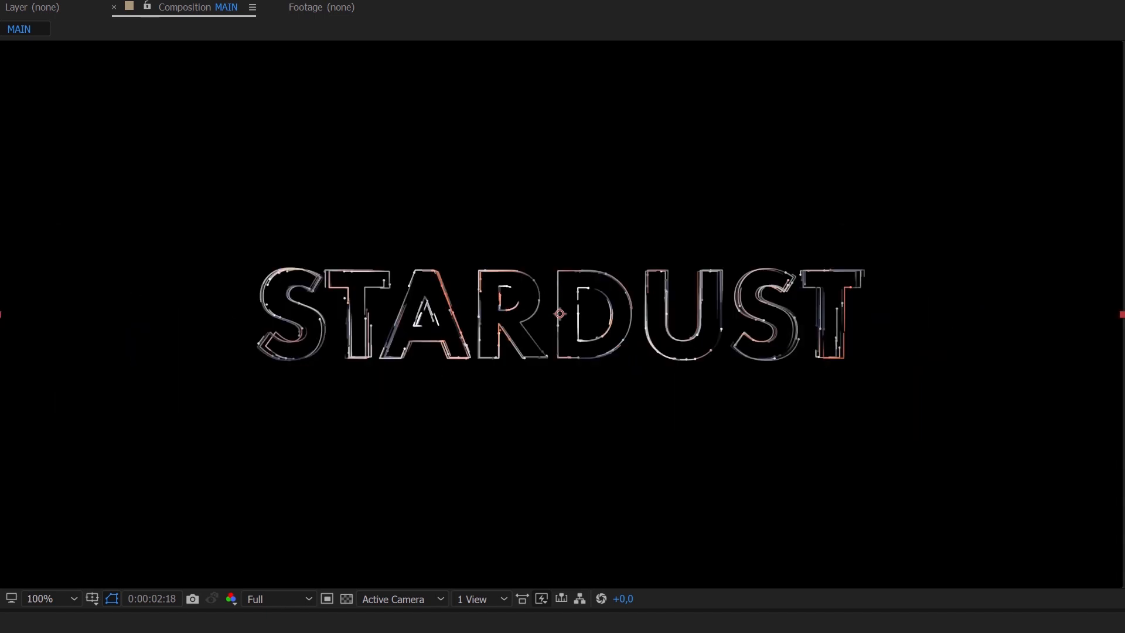
key(Home)
key(space)
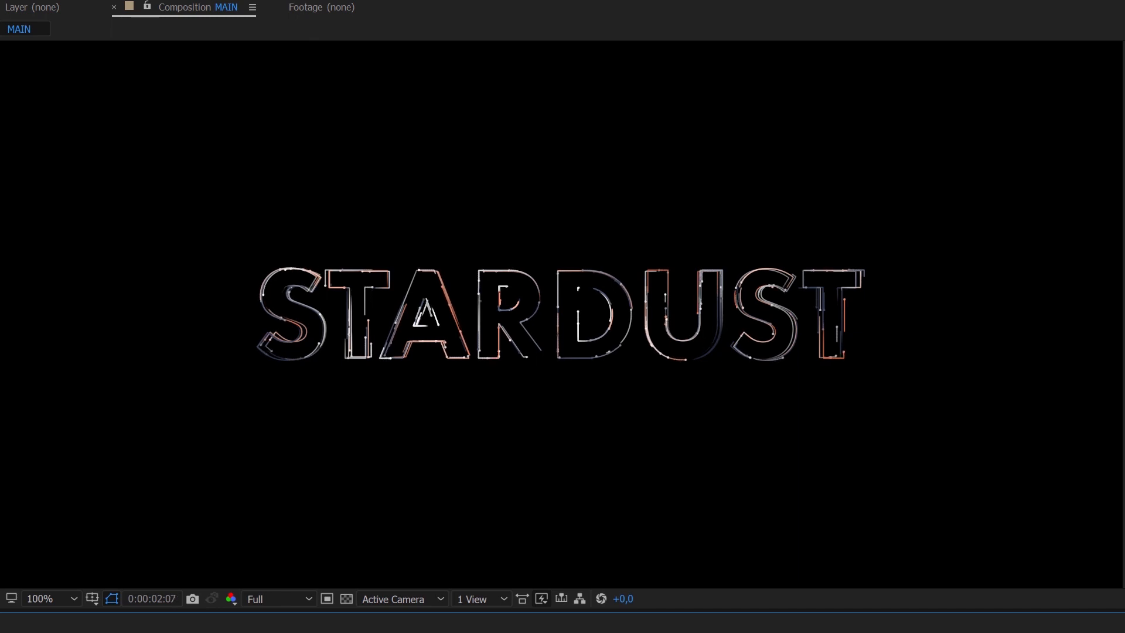
key(space)
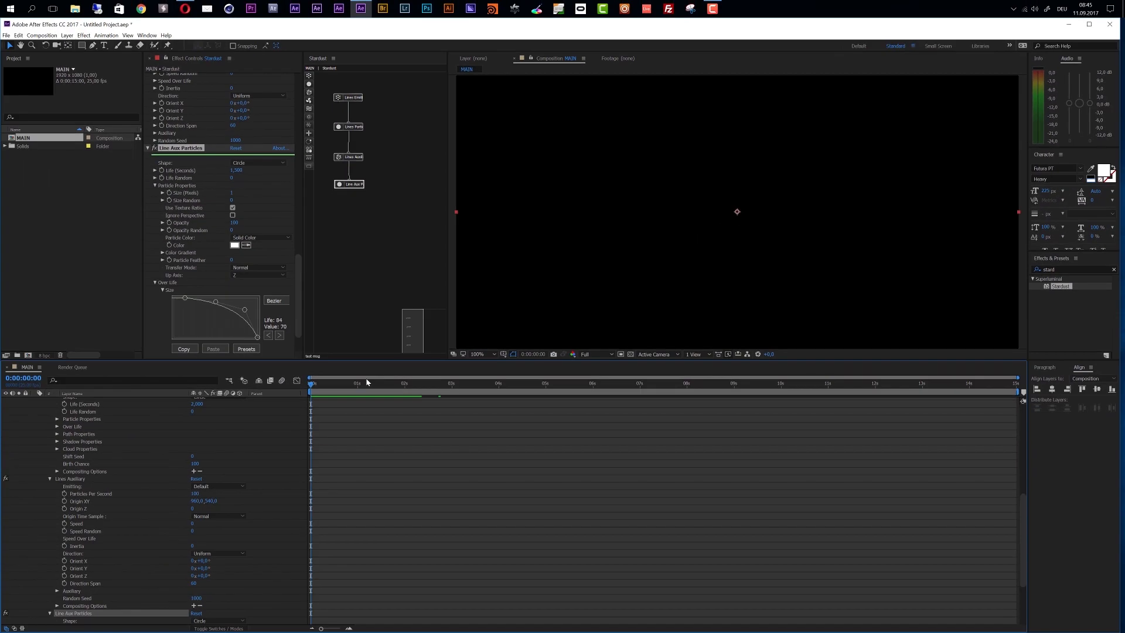
Move the current time to 0:00:01:17, then duplicate the four-node Lines chain and place the copy beside the original.
click(378, 385)
drag(379, 386, 394, 386)
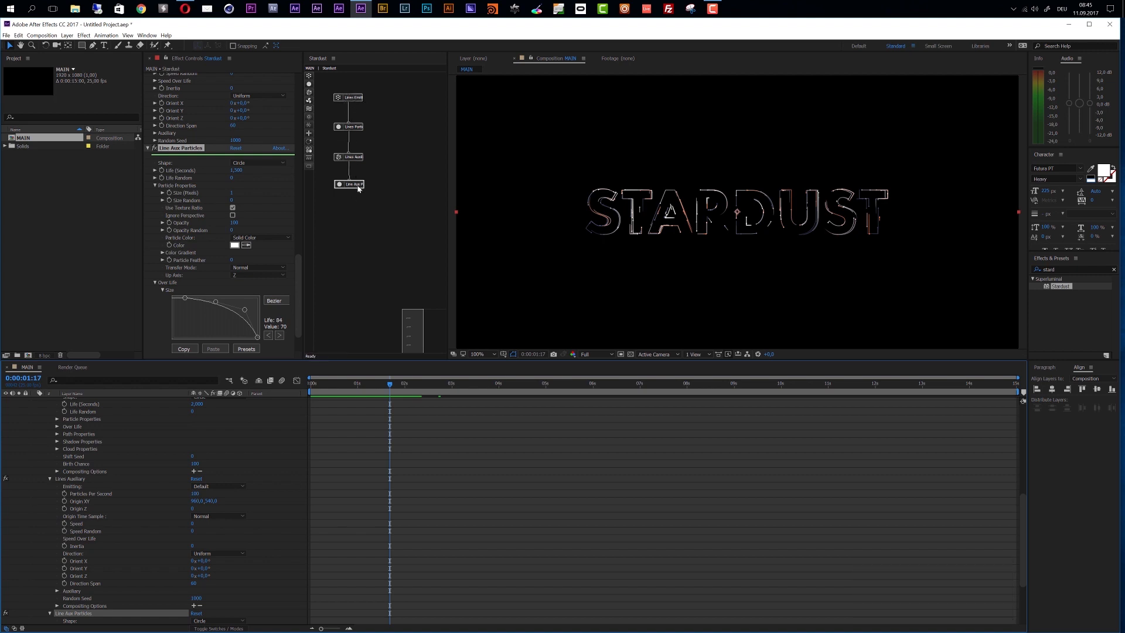
drag(382, 87, 348, 210)
drag(346, 155, 346, 155)
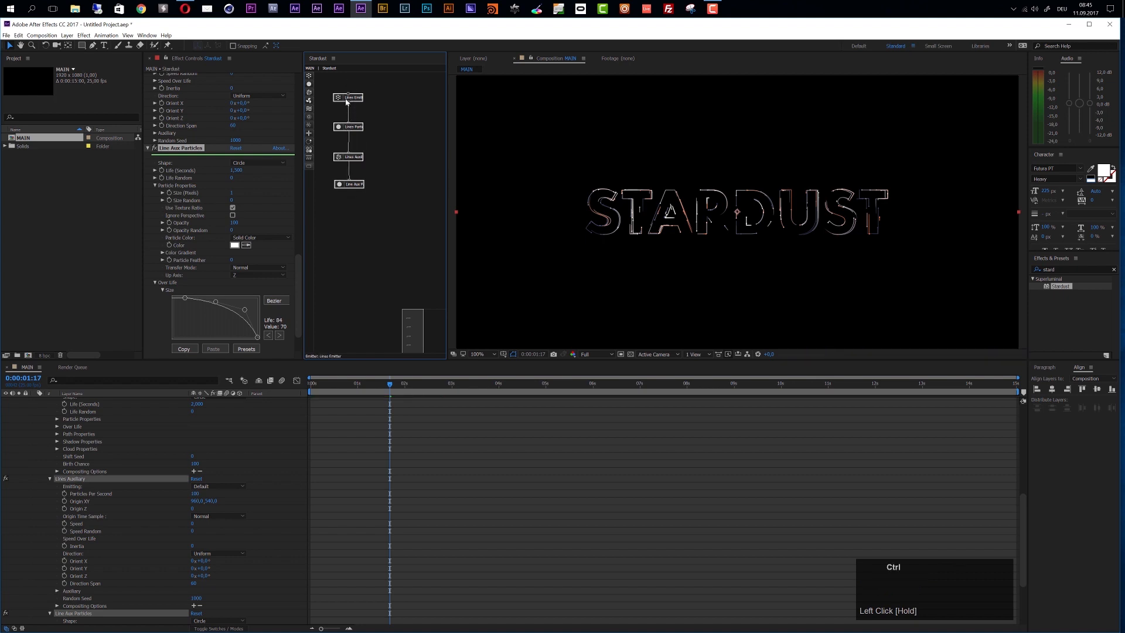
key(ctrl+d)
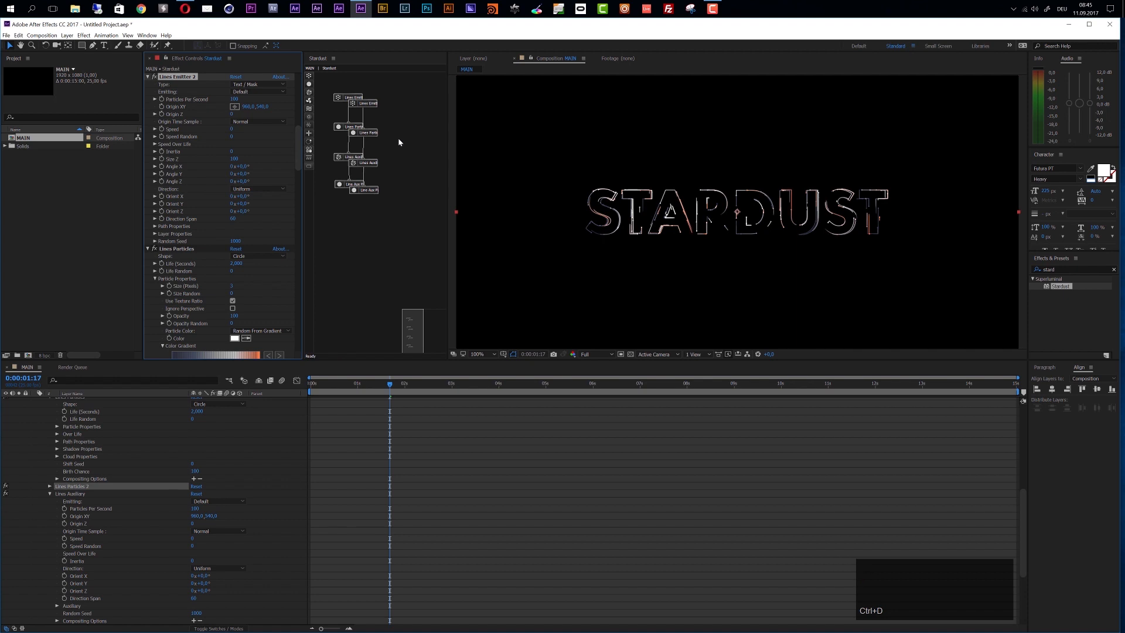
mouse_move(399, 89)
mouse_down()
mouse_move(366, 151)
mouse_move(366, 221)
mouse_move(366, 110)
mouse_move(392, 100)
mouse_up()
click(416, 219)
Rename the duplicated emitter node as Digits Emitter.
click(391, 99)
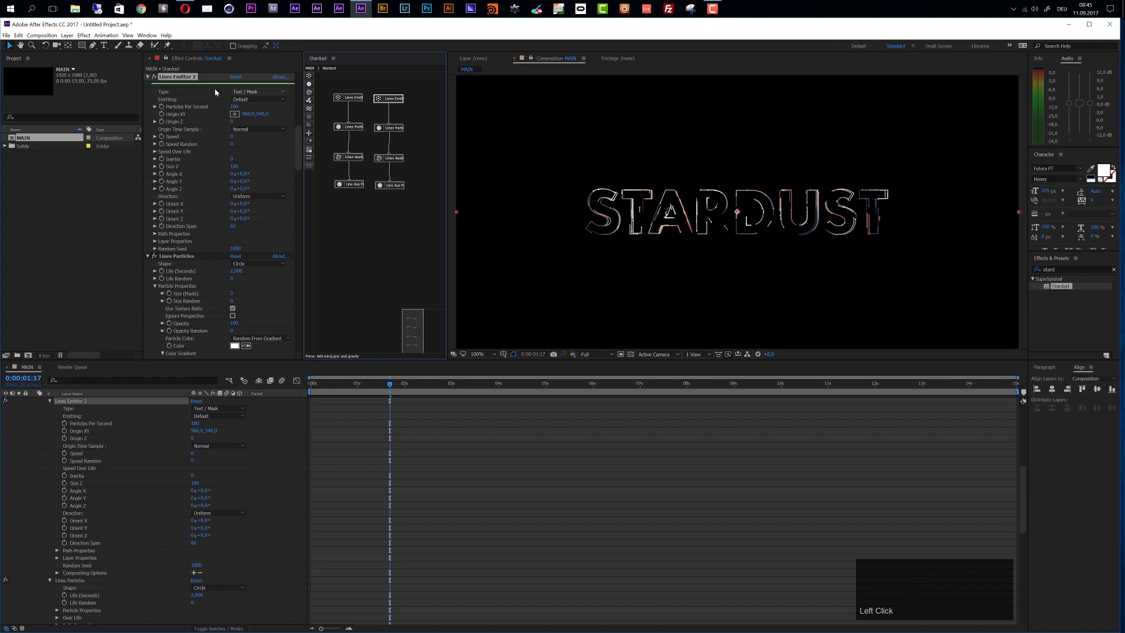
key(Return)
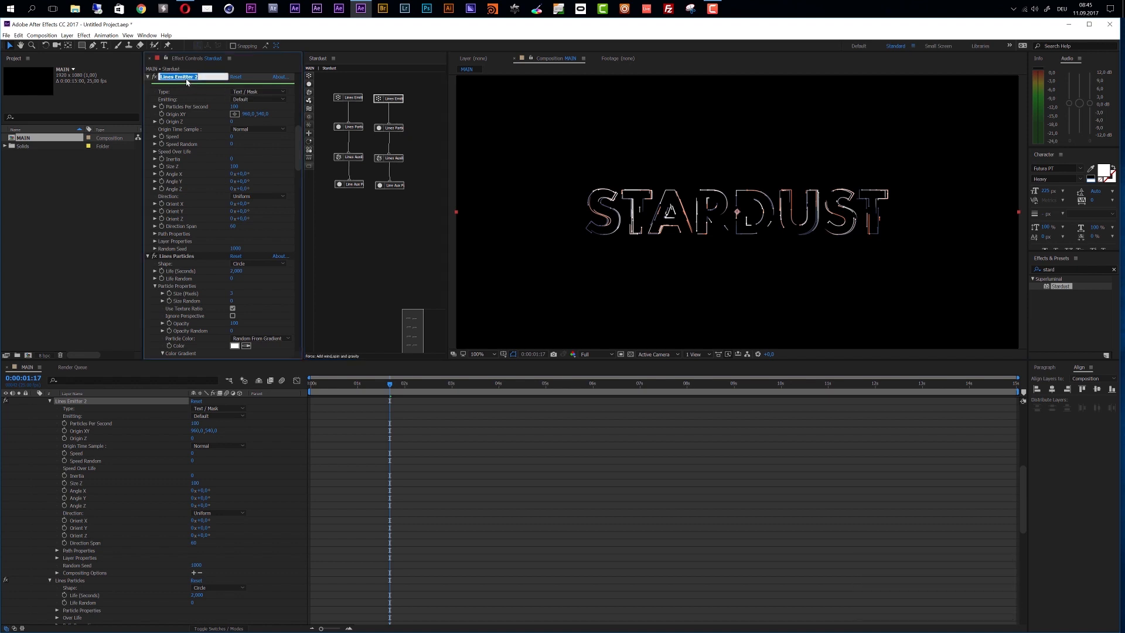
text(Digit)
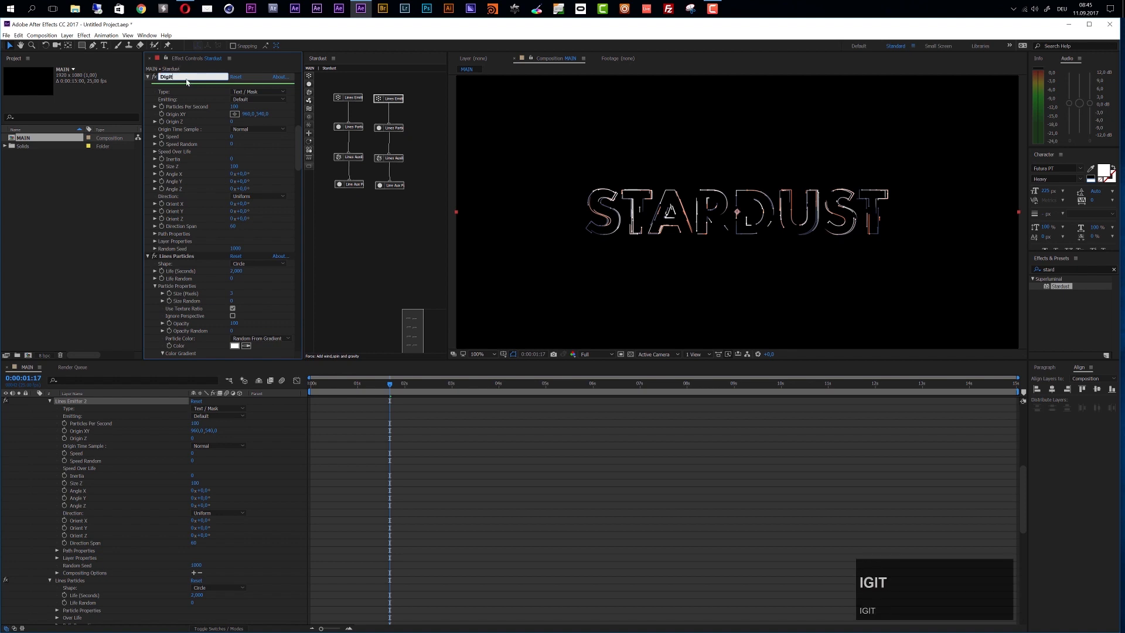
text(s Emitter)
click(396, 205)
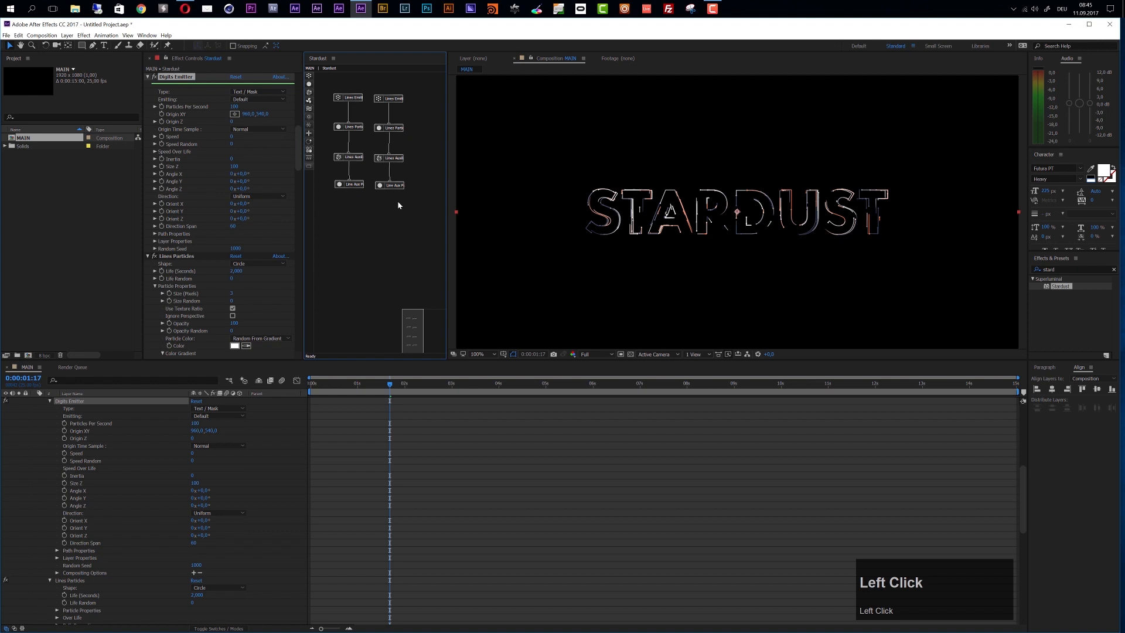
Rename the duplicated particle node below the Digits Emitter as Digits Particles.
click(400, 129)
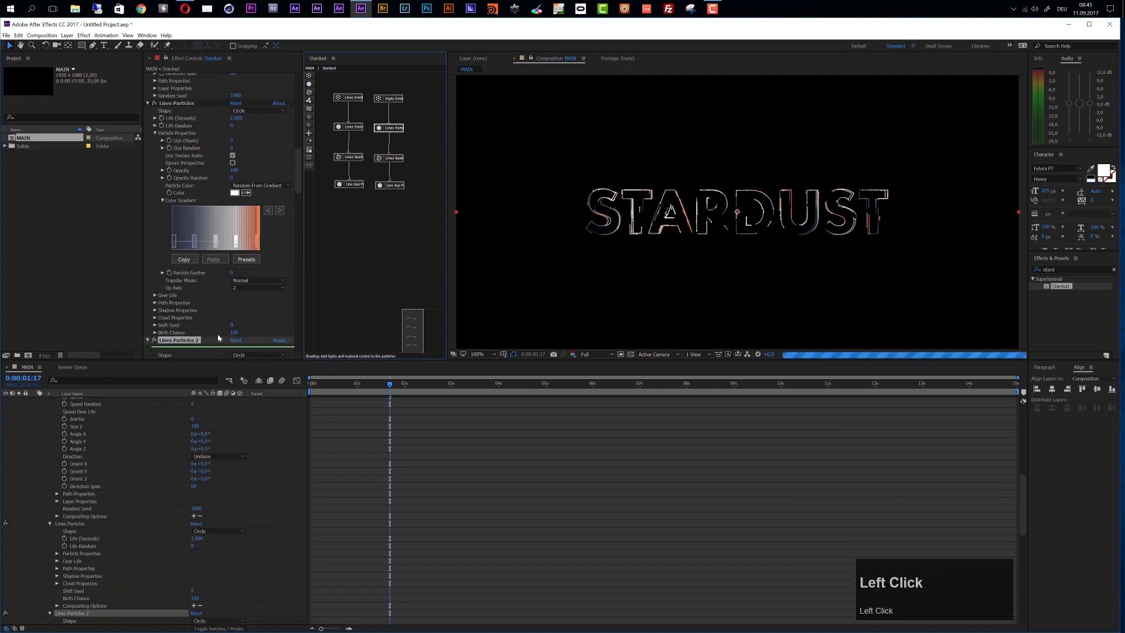
key(Return)
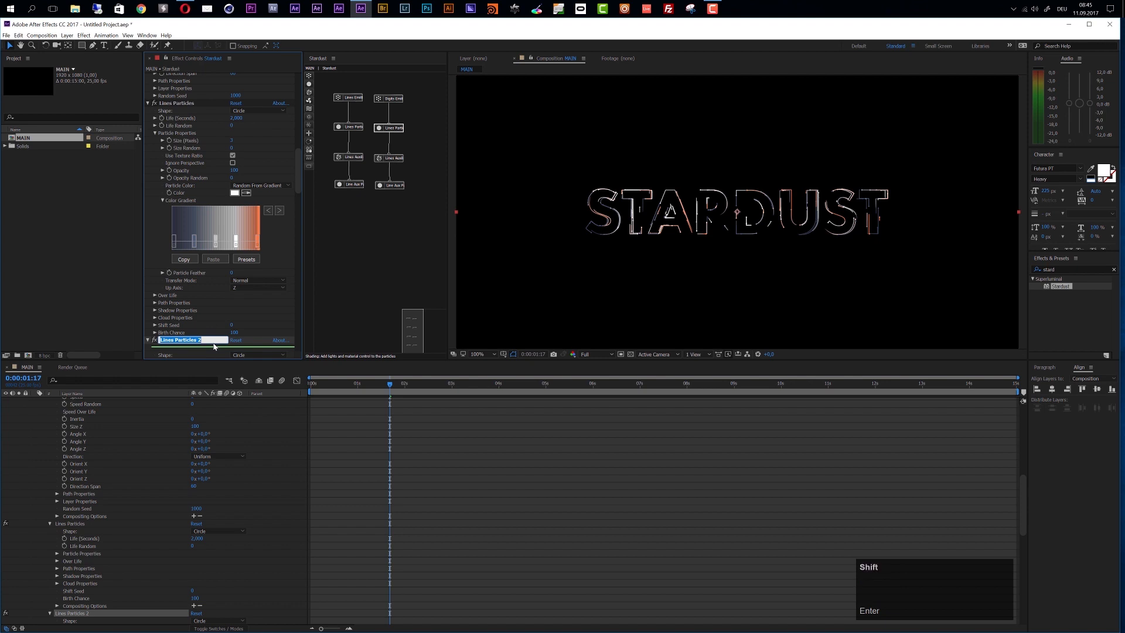
text(Digits )
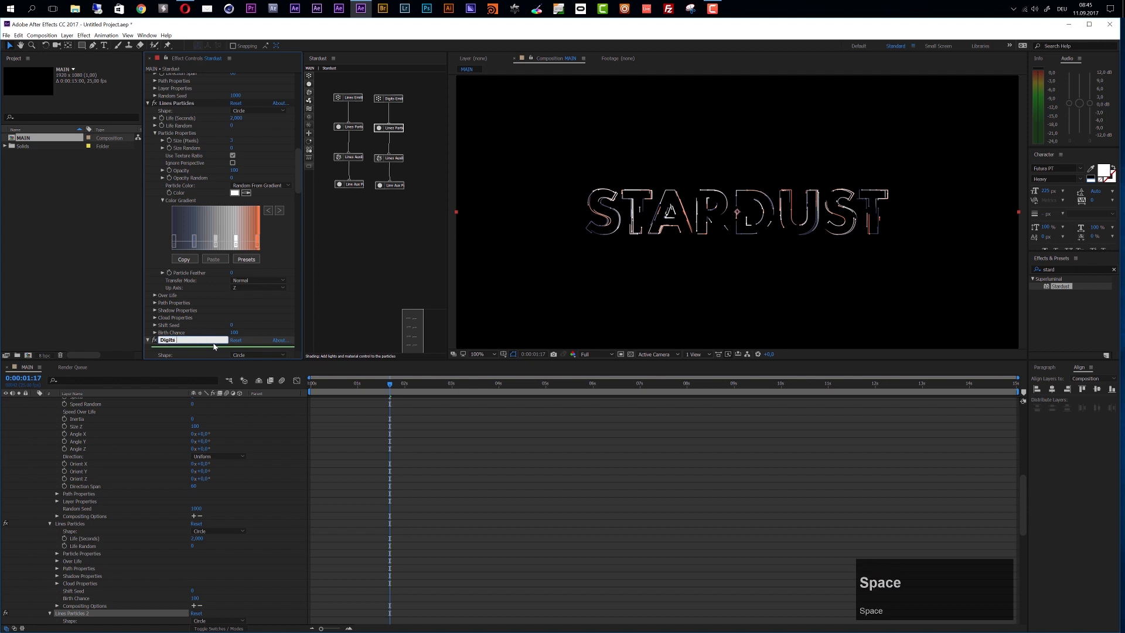
text(Particles)
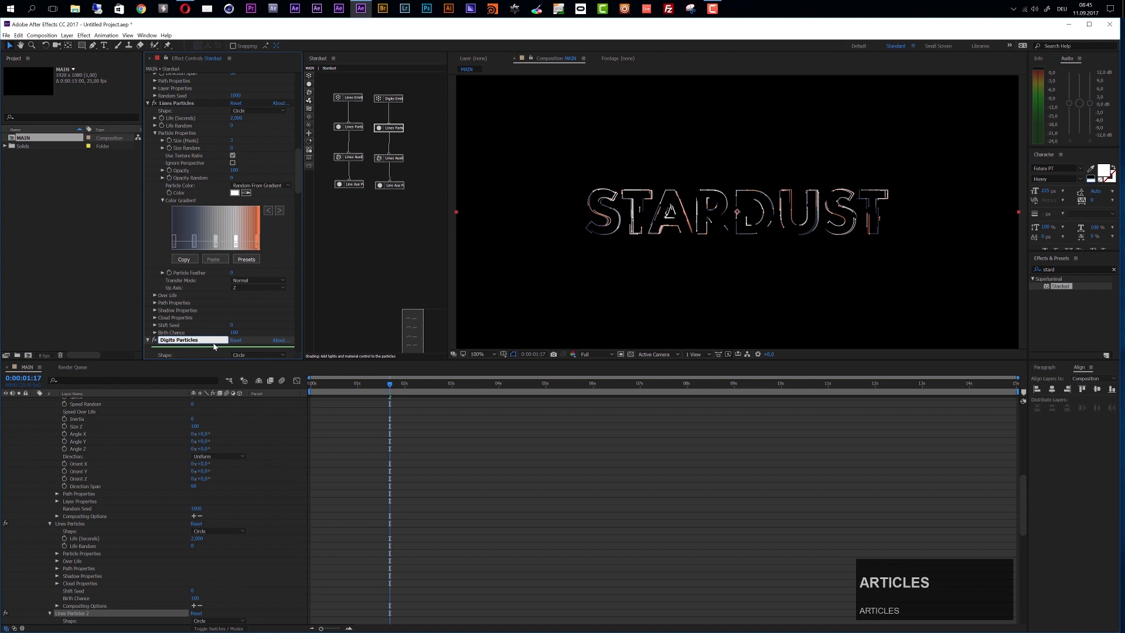
Rename the duplicated auxiliary node of the second chain as Digita Aux.
click(389, 158)
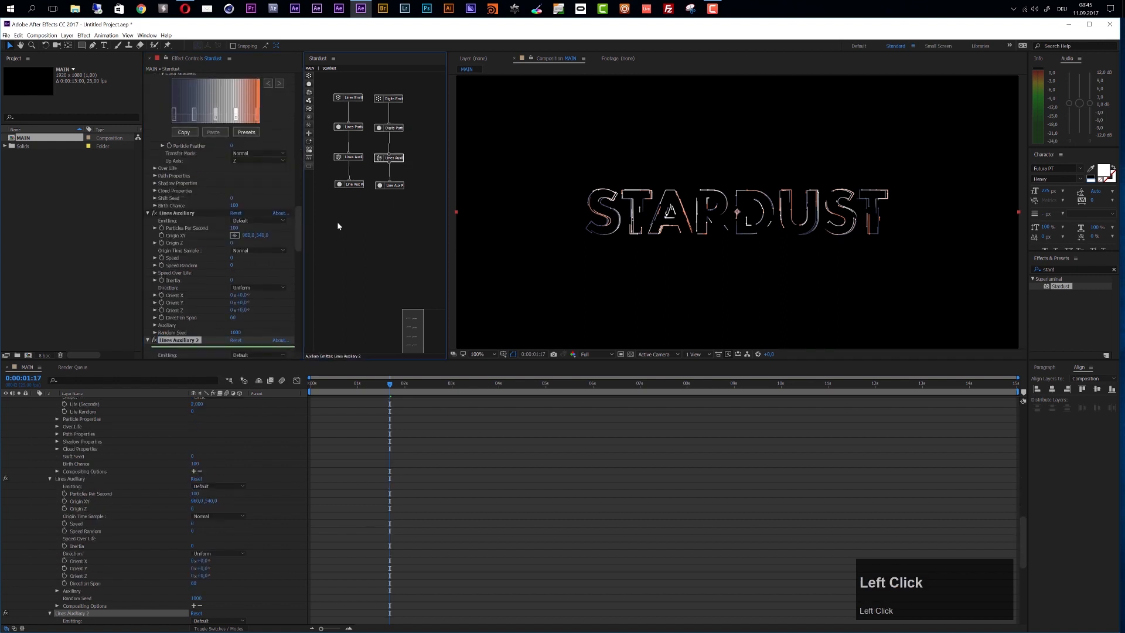
click(187, 345)
key(Return)
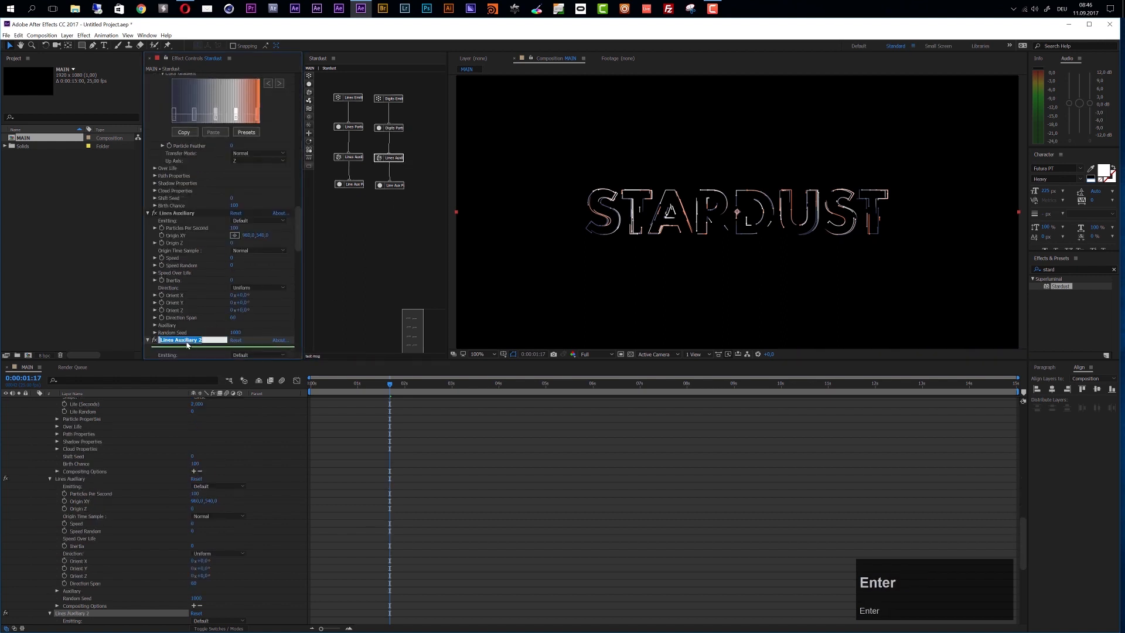
text(Digita Aux)
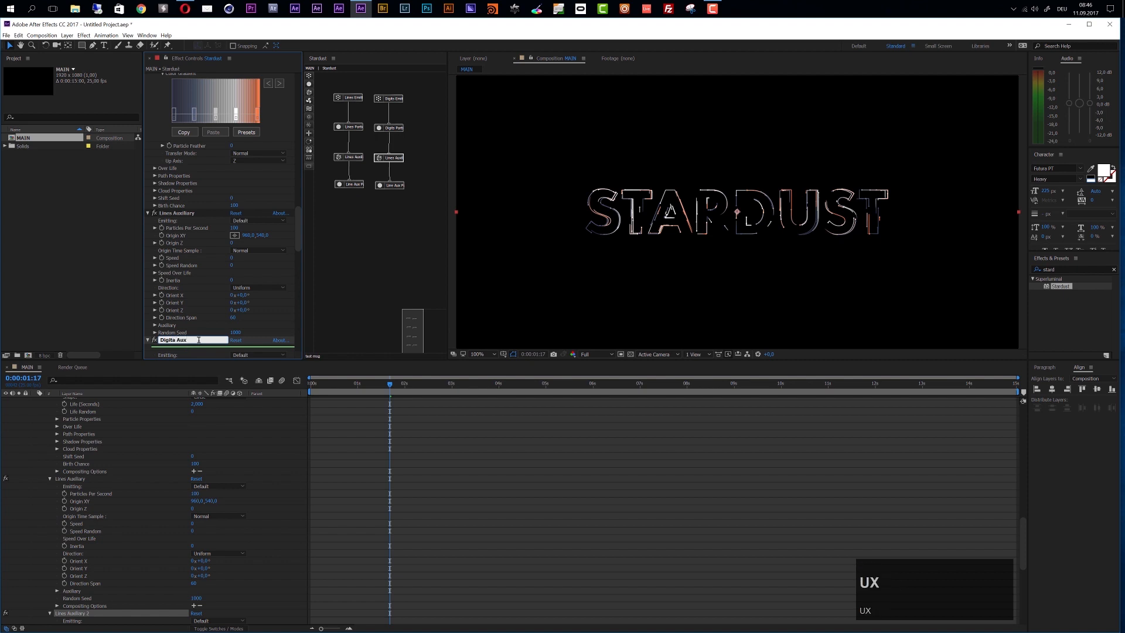
Rename the last node of the duplicated chain as Digits Aux Particles.
click(393, 185)
click(180, 343)
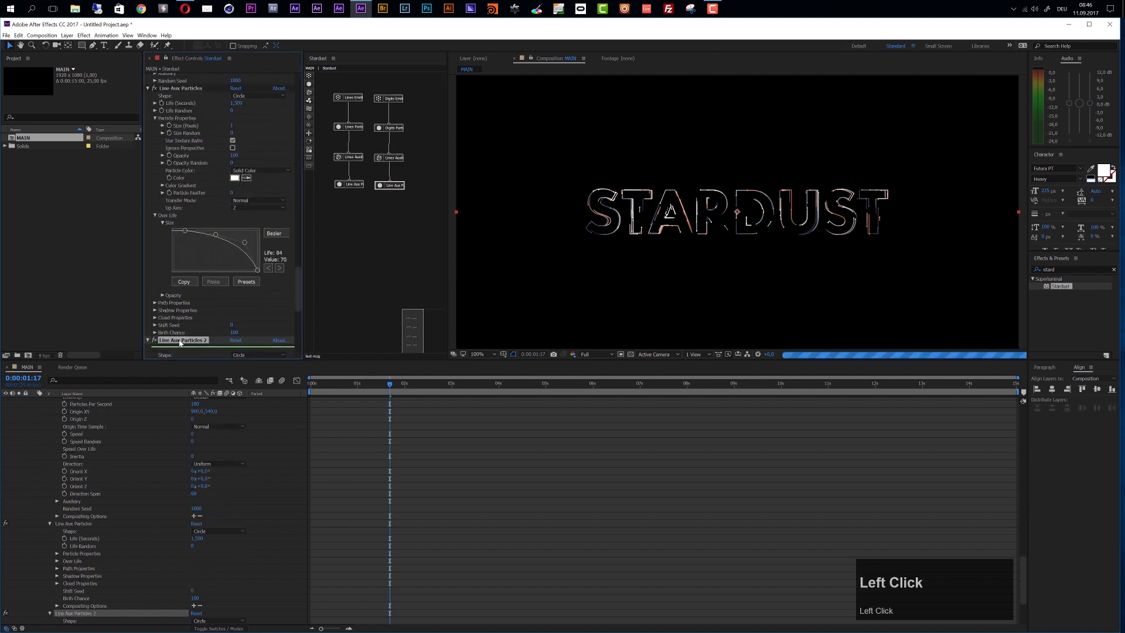
key(Return)
text(Digits Aux Particles)
click(398, 99)
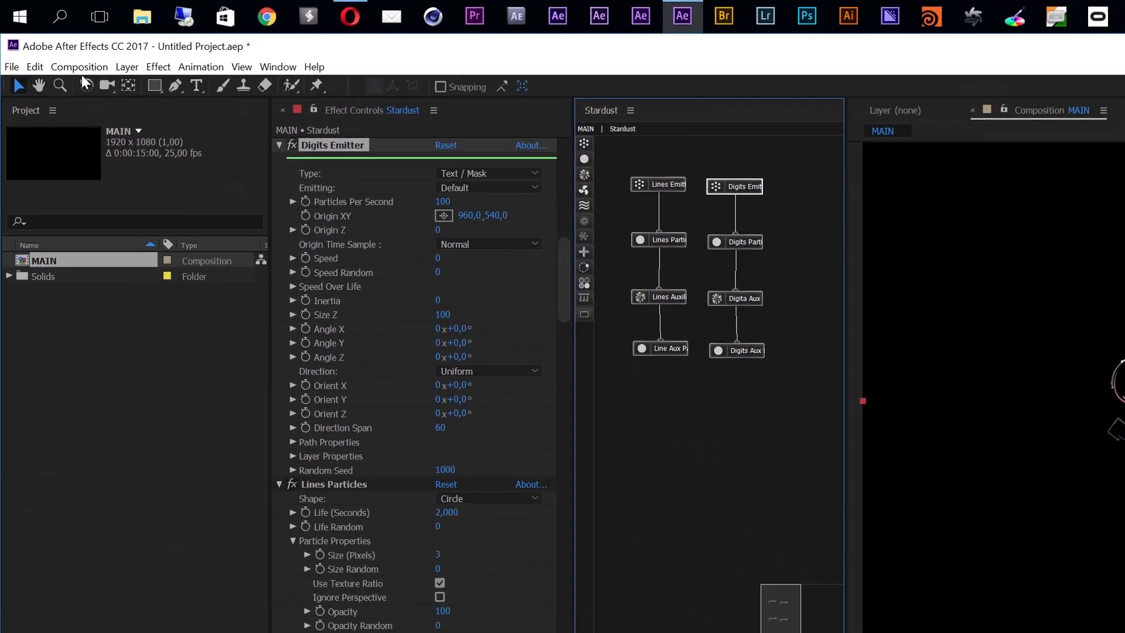
Start a new composition and name it Digits.
click(82, 71)
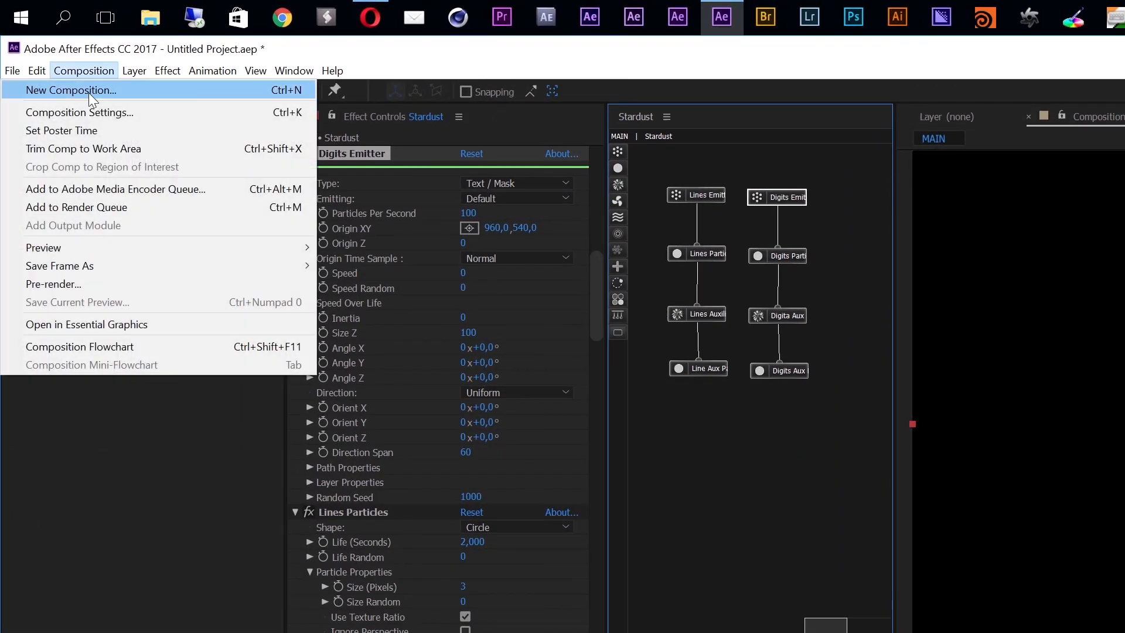
click(85, 87)
click(236, 138)
drag(246, 137, 151, 146)
text(Digits)
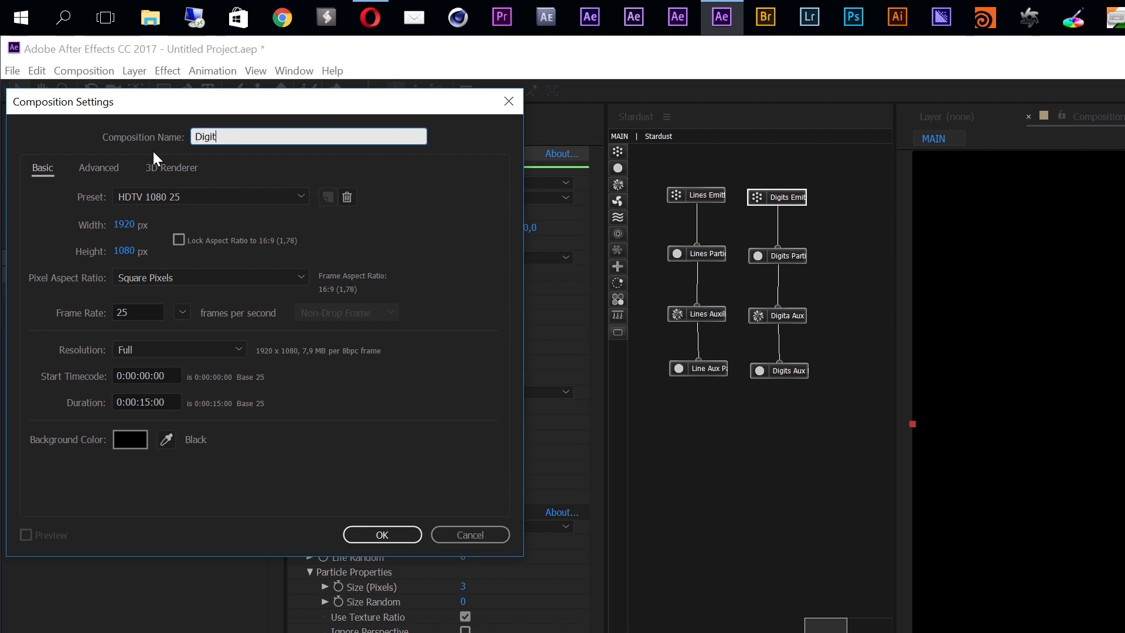
Set the new composition to 100 x 100 px with a duration of 8 frames and create it.
click(123, 228)
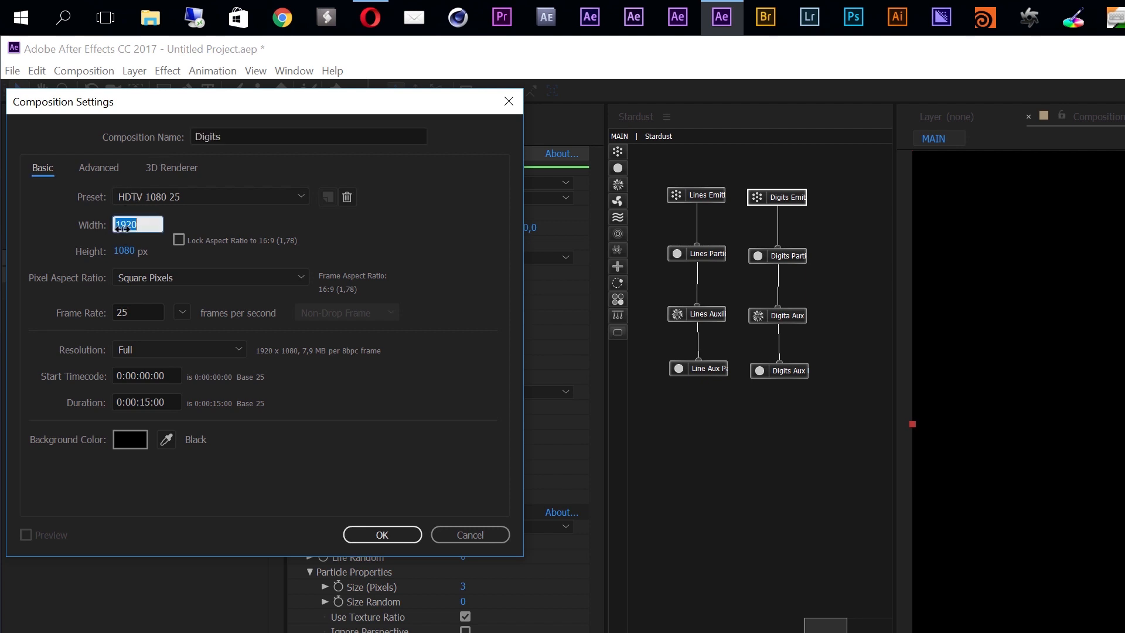
text(100)
key(Tab)
text(100)
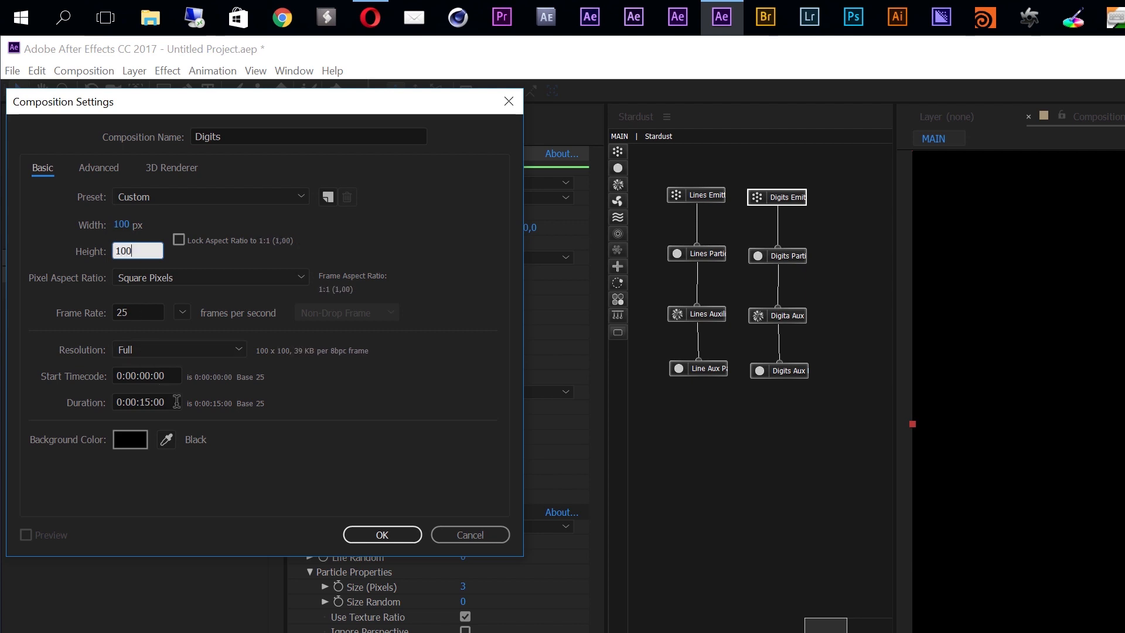
click(134, 402)
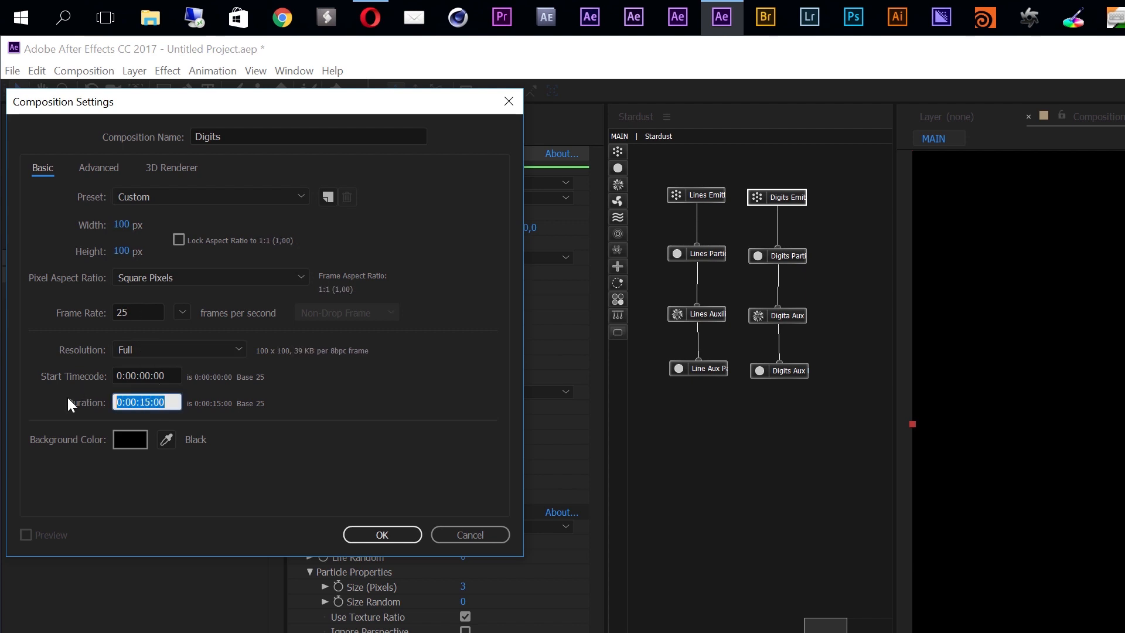
text(8)
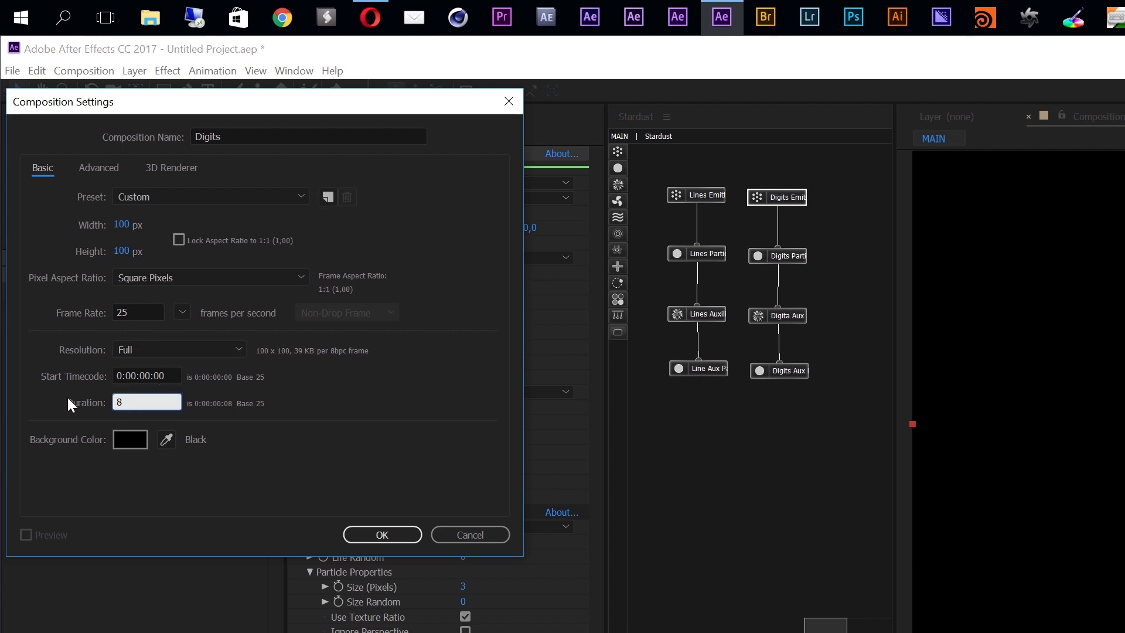
click(391, 533)
scroll(952, 424, up, 1)
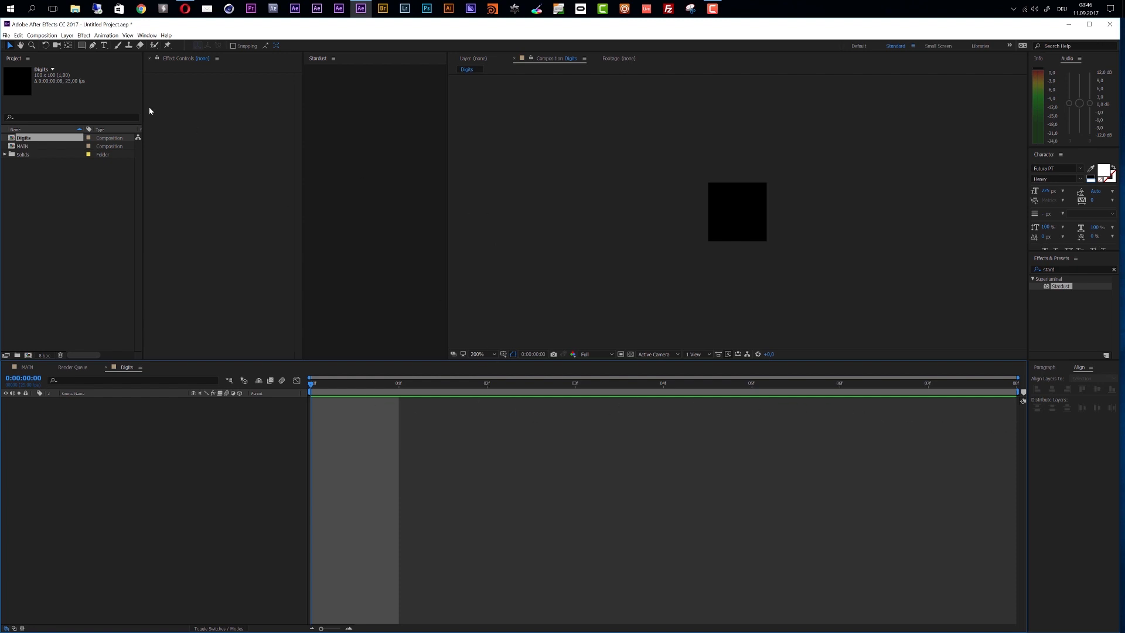
Add a text layer containing the digit 1 in the Digital-7 font to the Digits composition.
click(103, 47)
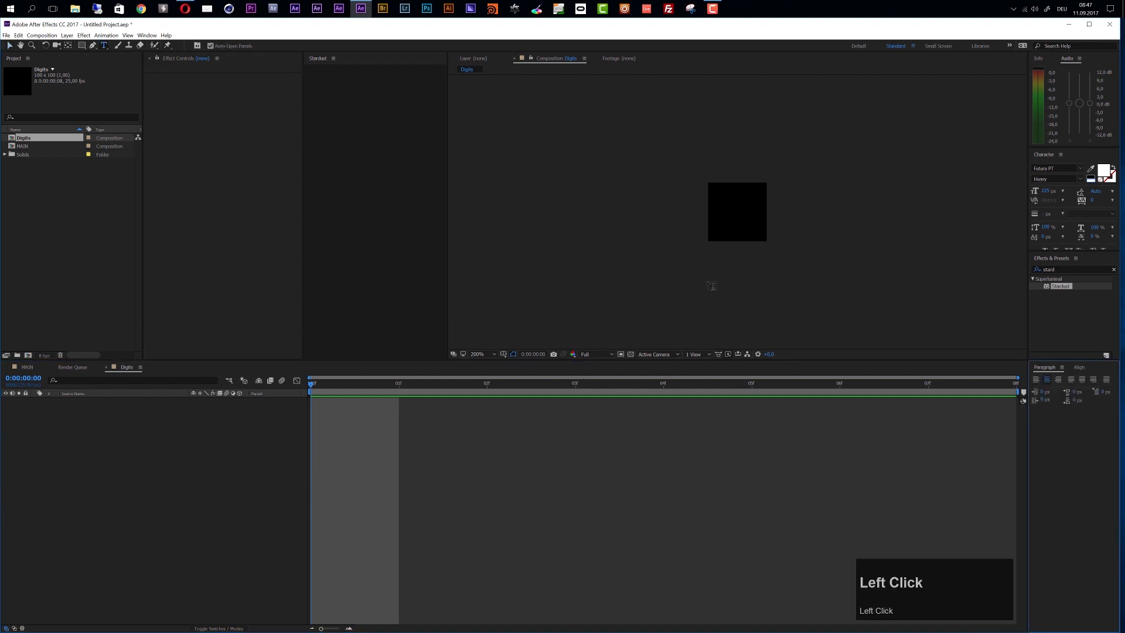
click(724, 223)
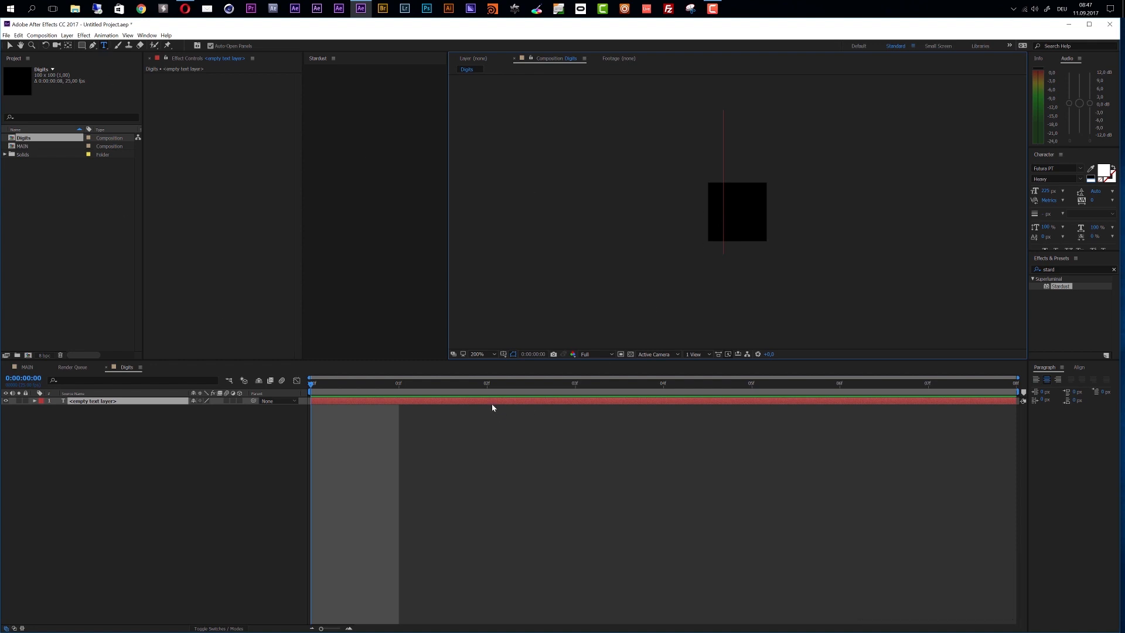
click(1061, 168)
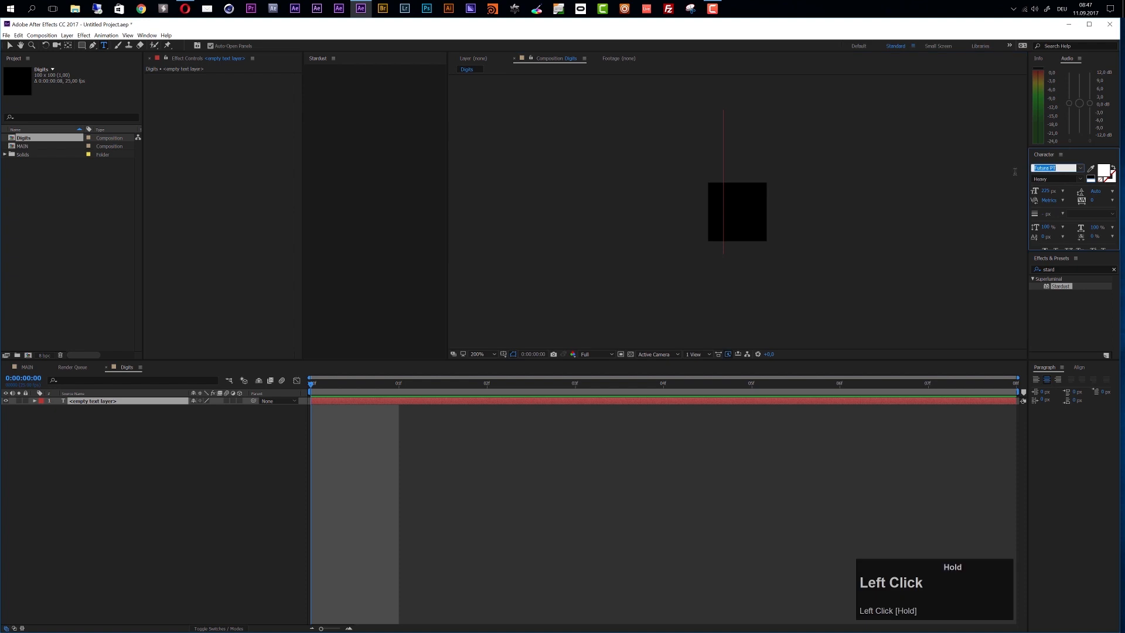
text(Digital-7)
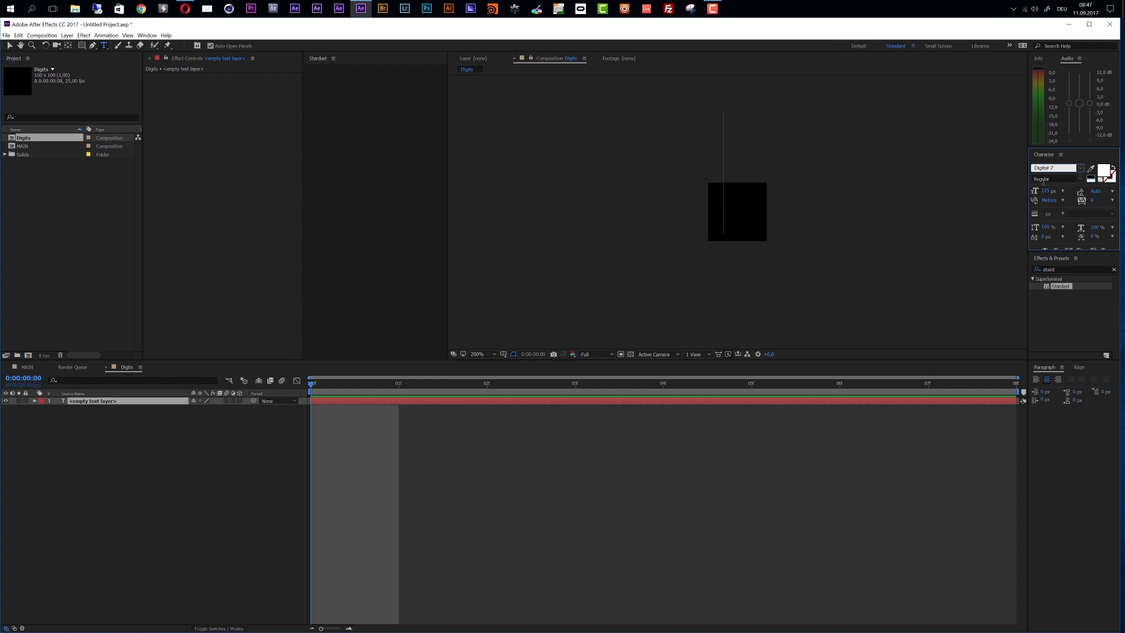
click(466, 414)
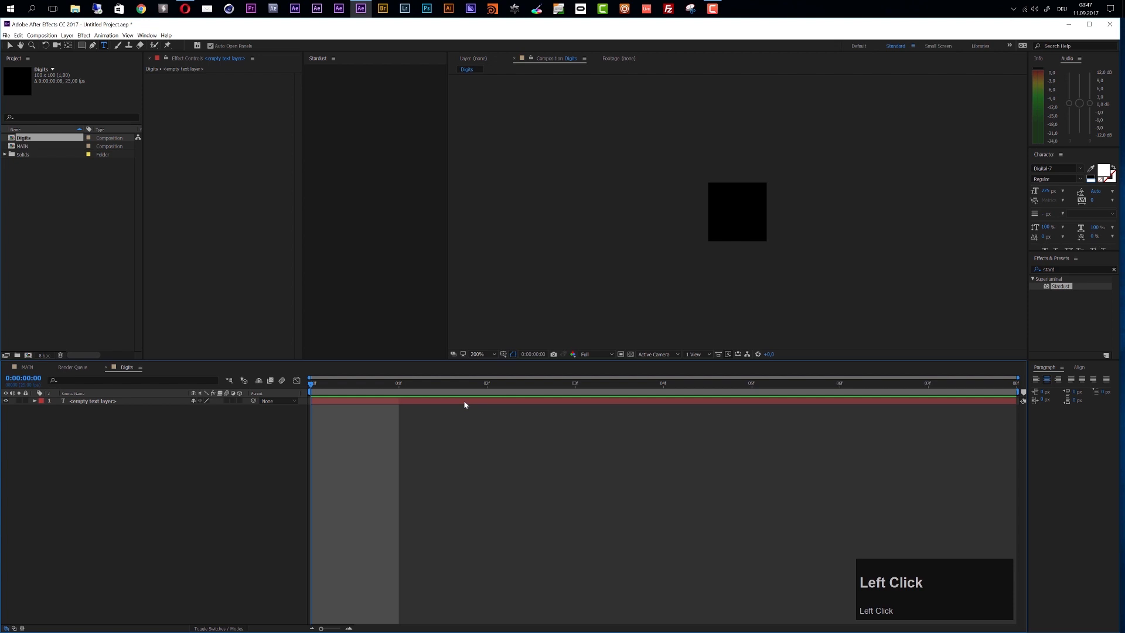
text(1)
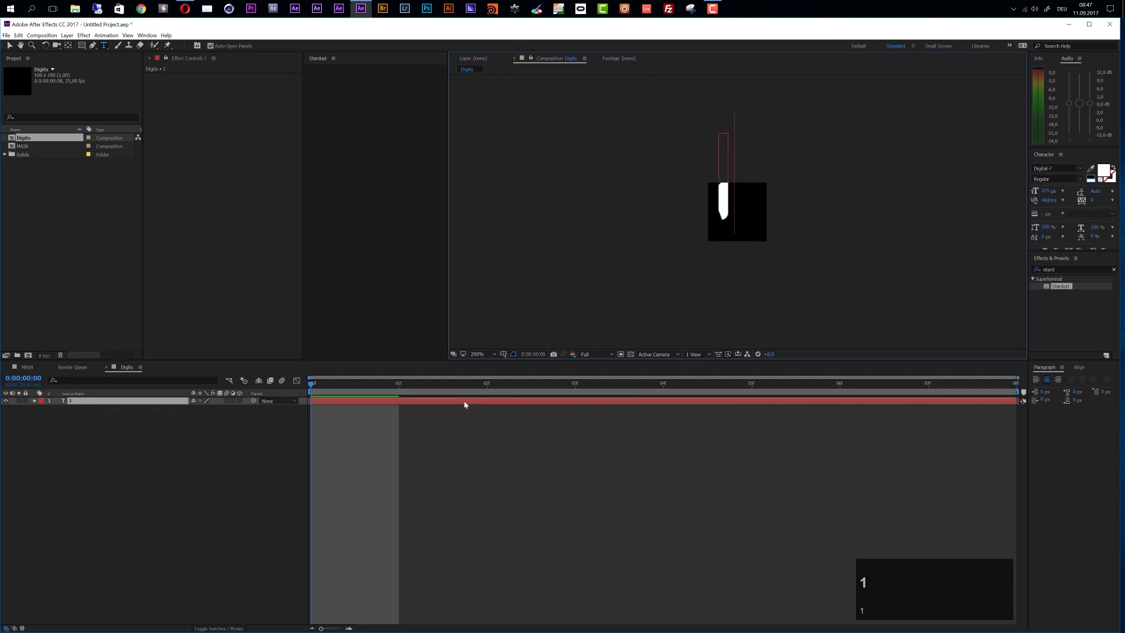
Reduce the digit's font size to 110 px and centre it horizontally and vertically in the composition.
drag(1046, 190, 1023, 192)
click(856, 404)
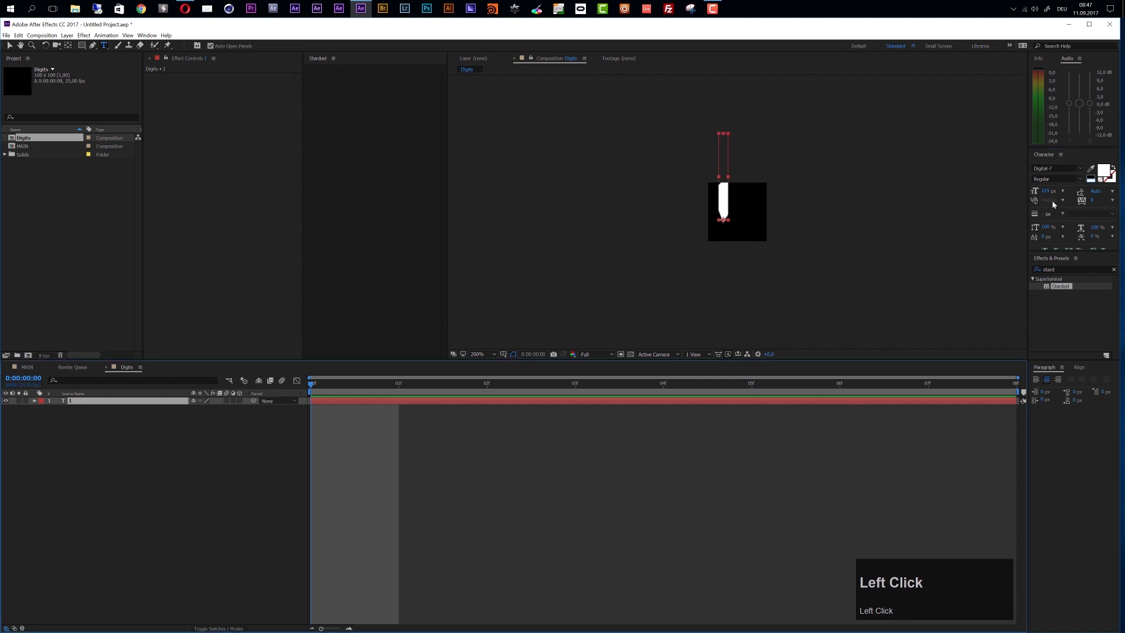
drag(1048, 193, 999, 196)
click(1079, 367)
click(1052, 389)
click(1097, 389)
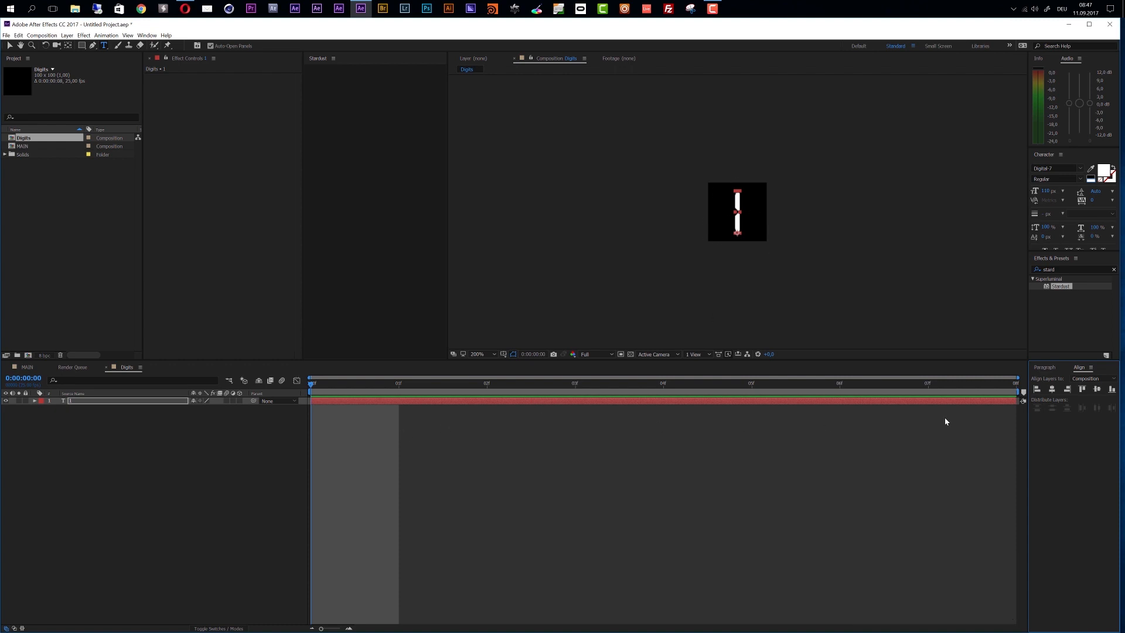
Trim the digit 1 layer to the first frame and place a duplicate of it on the second frame.
drag(1017, 401, 352, 404)
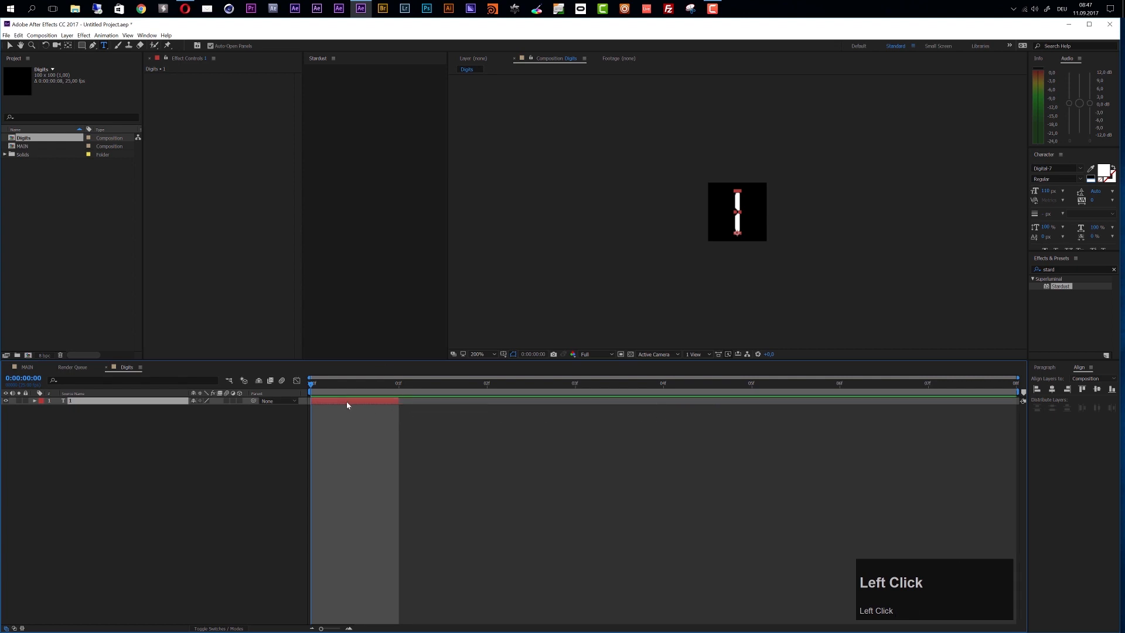
key(ctrl+d)
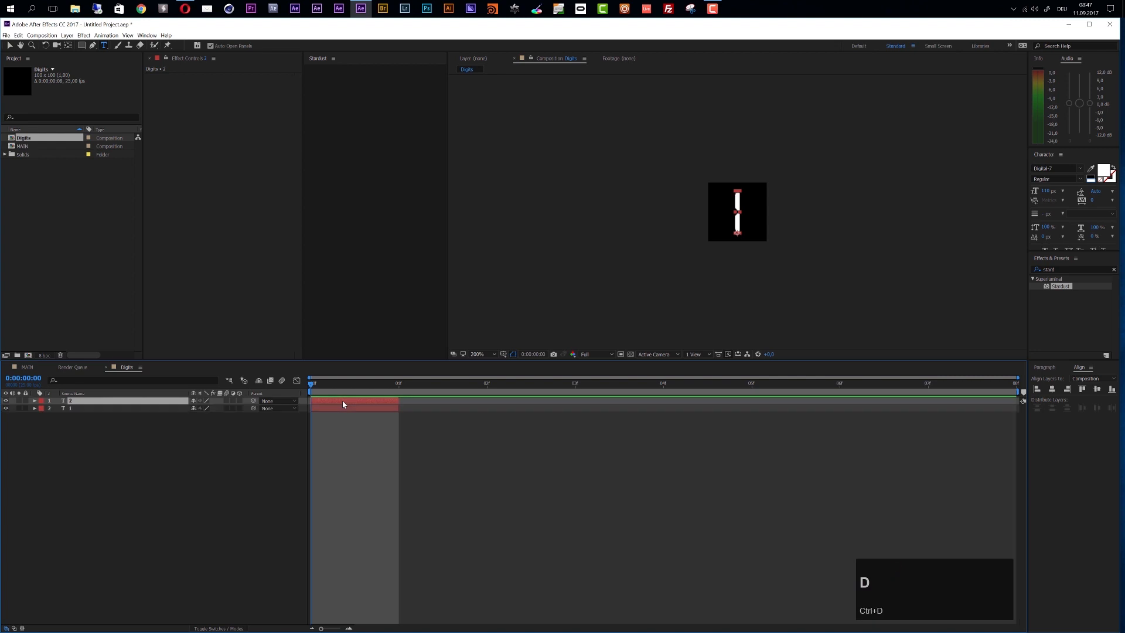
drag(395, 402, 412, 403)
Change the duplicated layer's text to 0 and centre it horizontally in the composition.
click(398, 383)
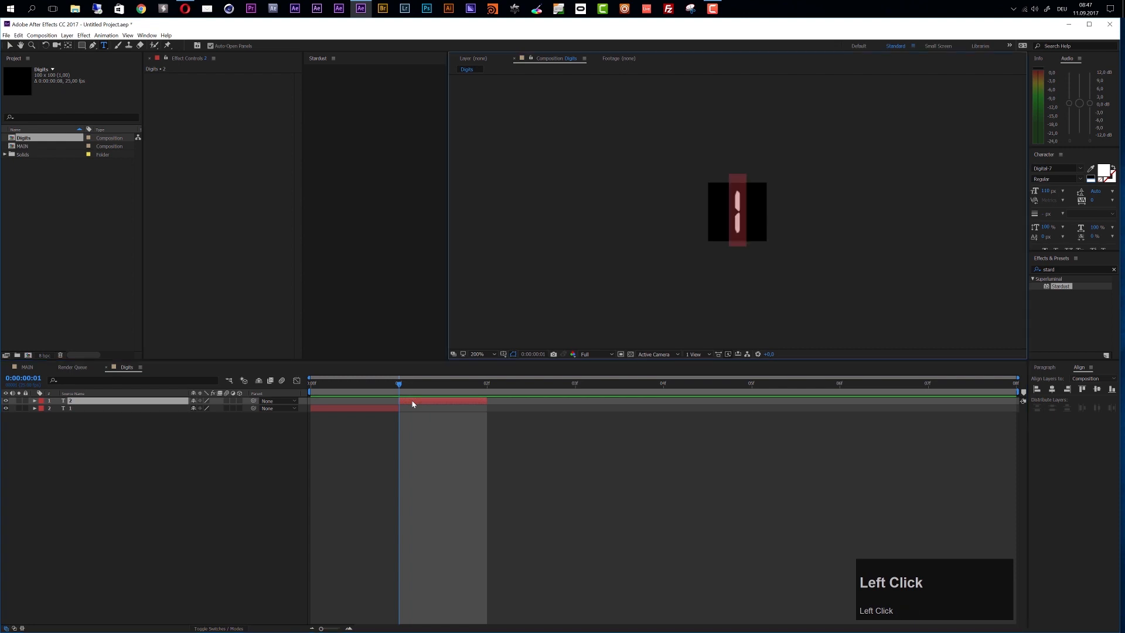
text(0)
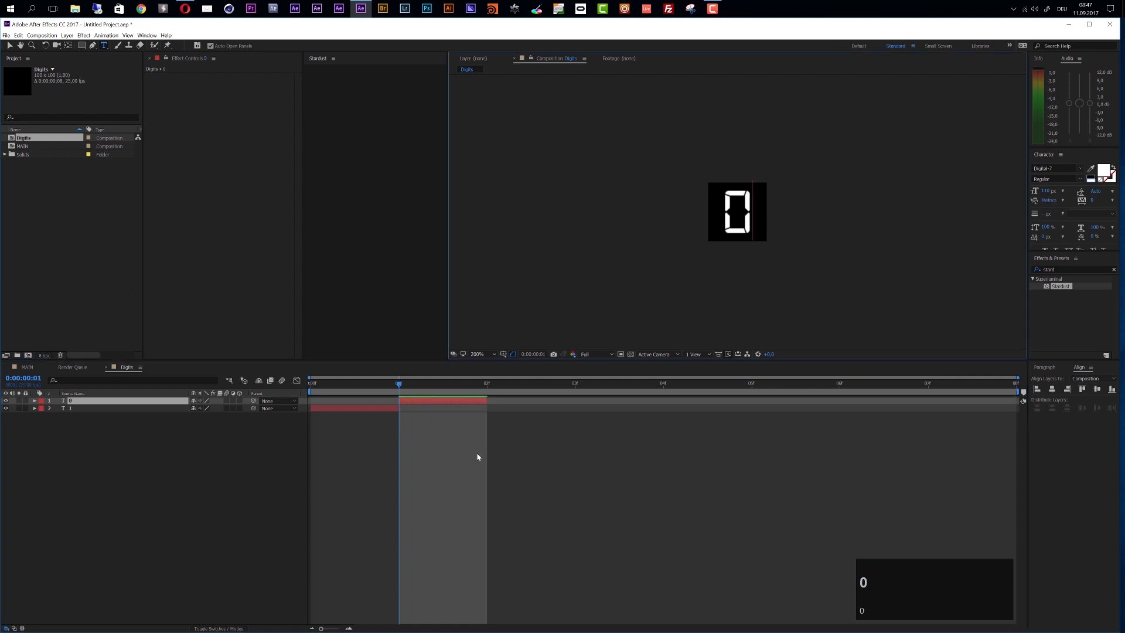
click(564, 457)
click(449, 403)
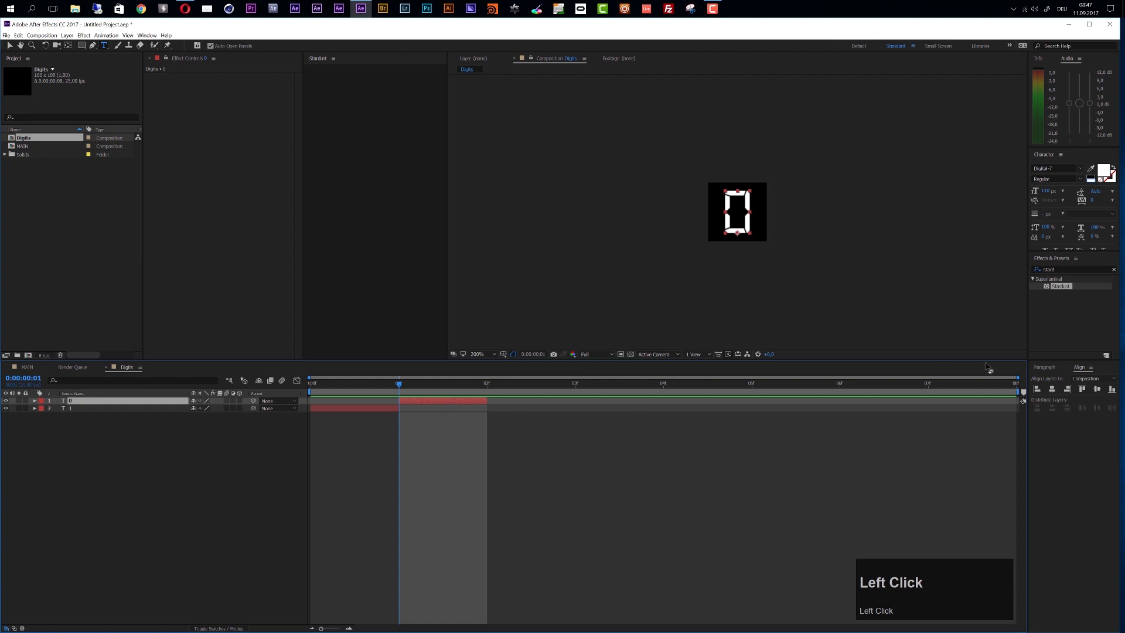
click(1052, 389)
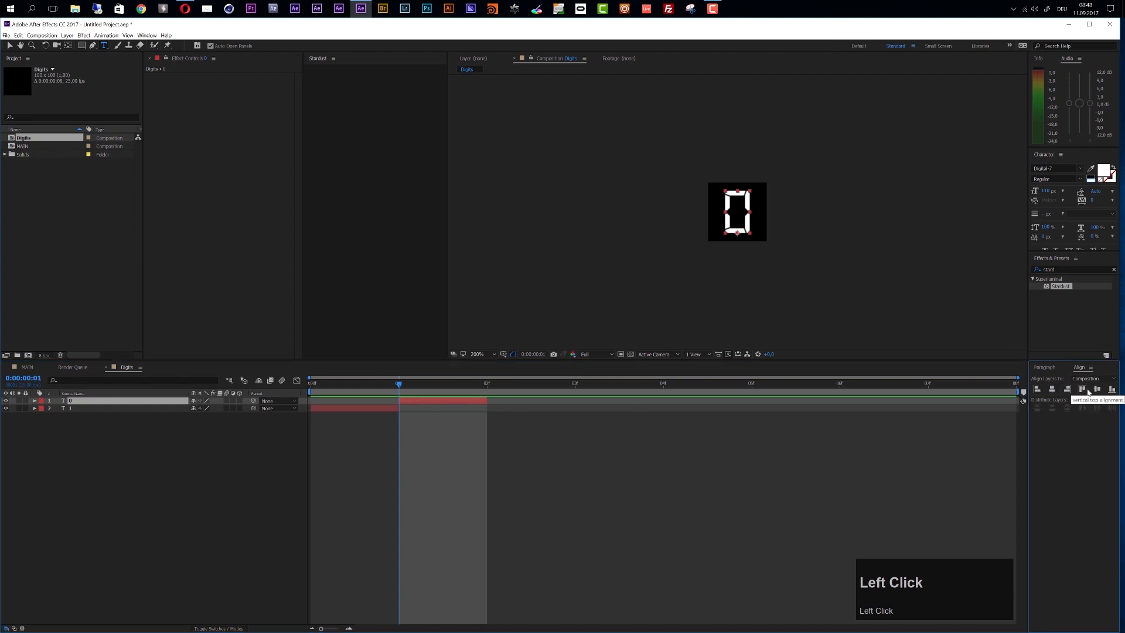
click(492, 409)
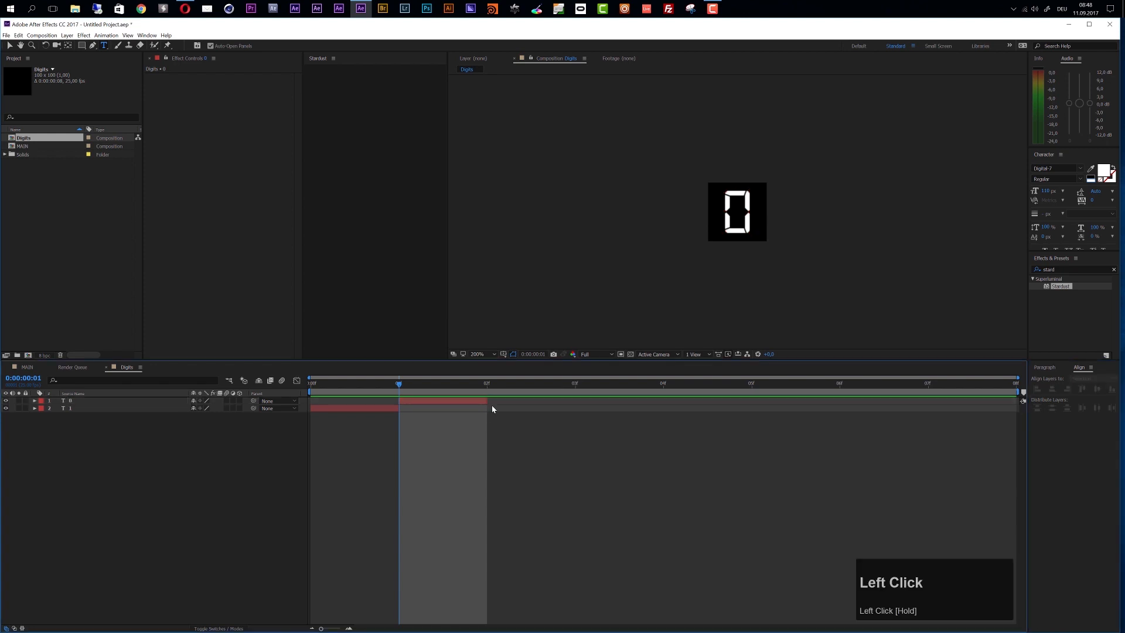
Set the duration of the Digits composition to 0:00:00:02, two frames.
click(42, 35)
click(50, 56)
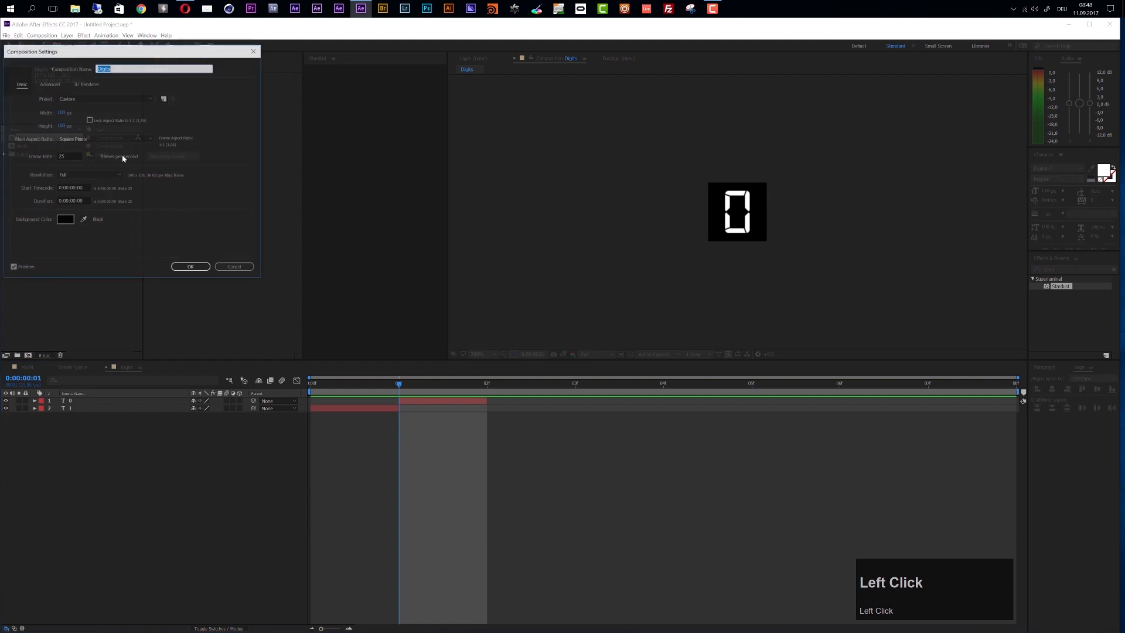
click(82, 200)
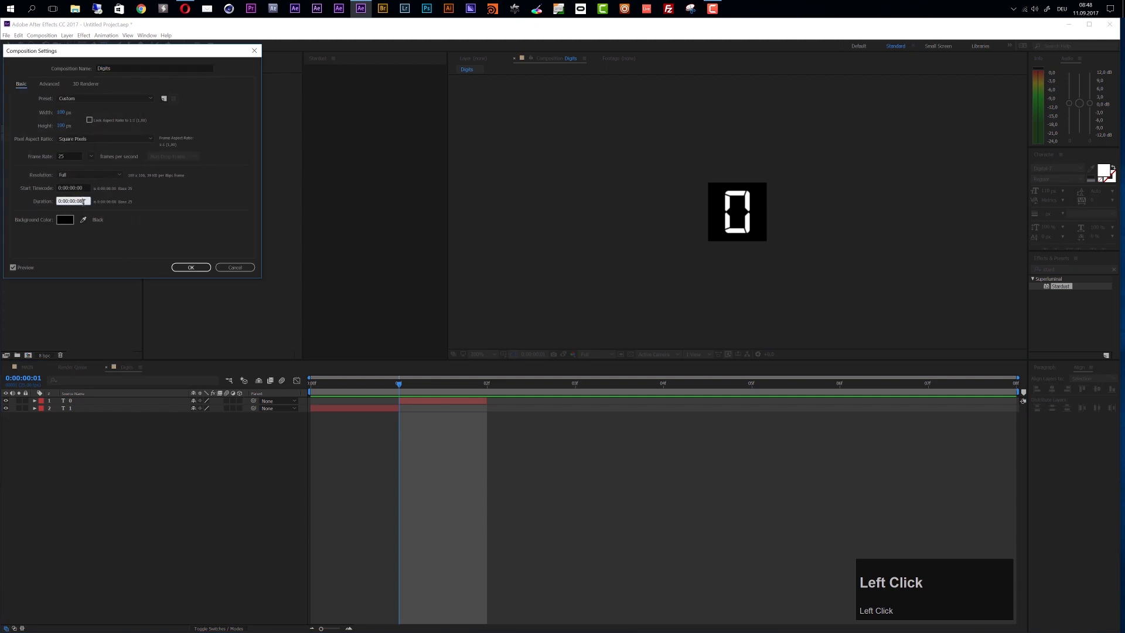
text(2)
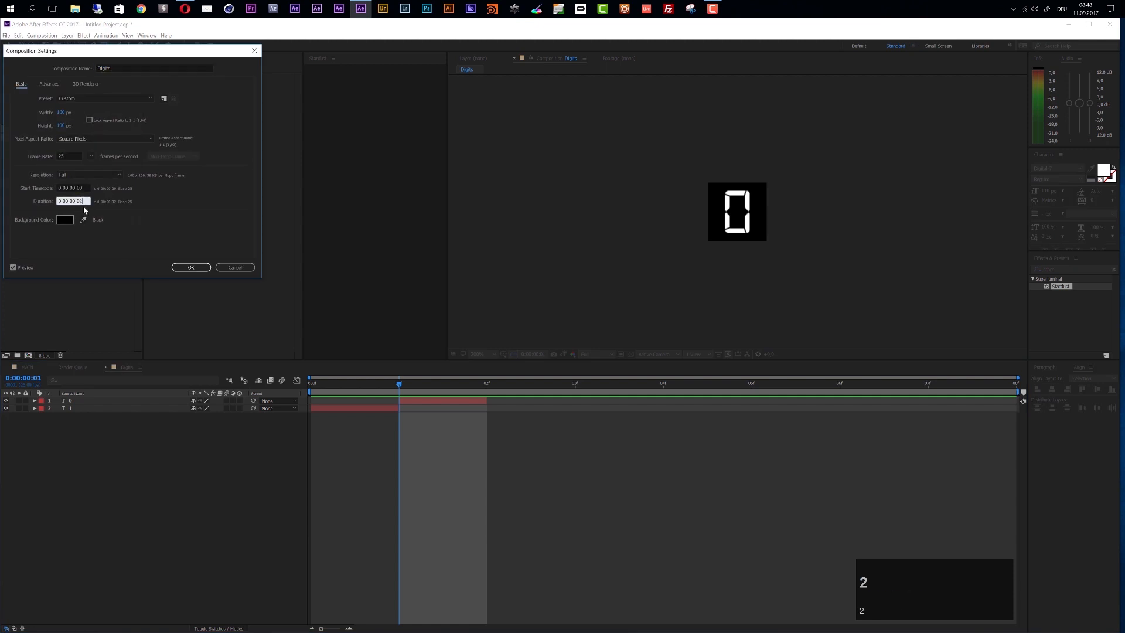
click(191, 267)
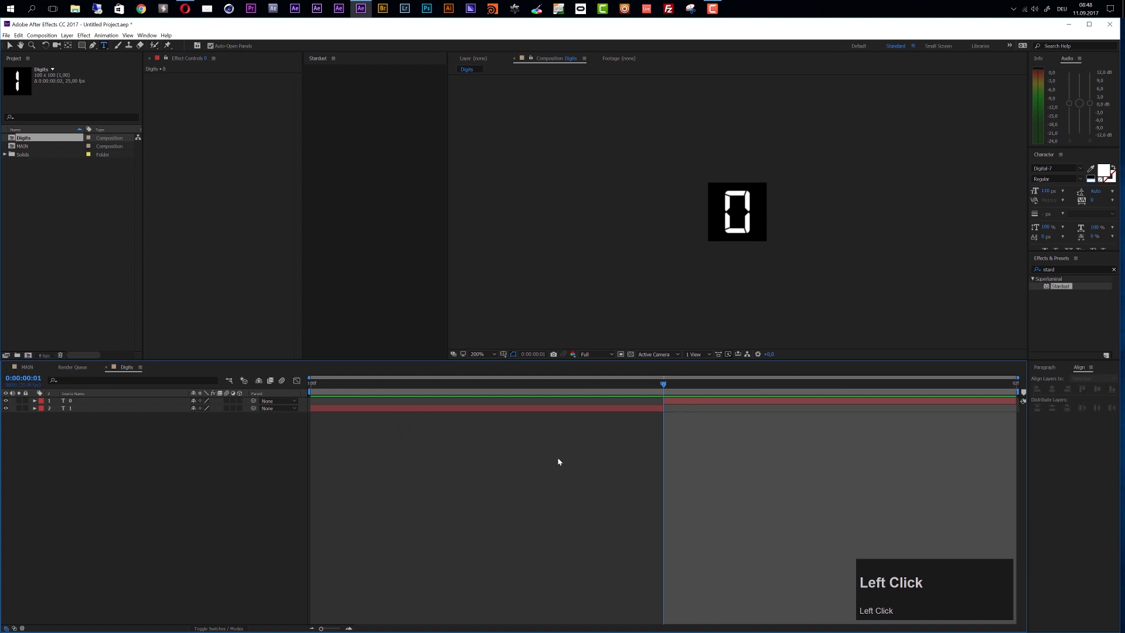
Place the Digits composition beneath the STARDUST text layer in the MAIN composition and hide it.
click(26, 366)
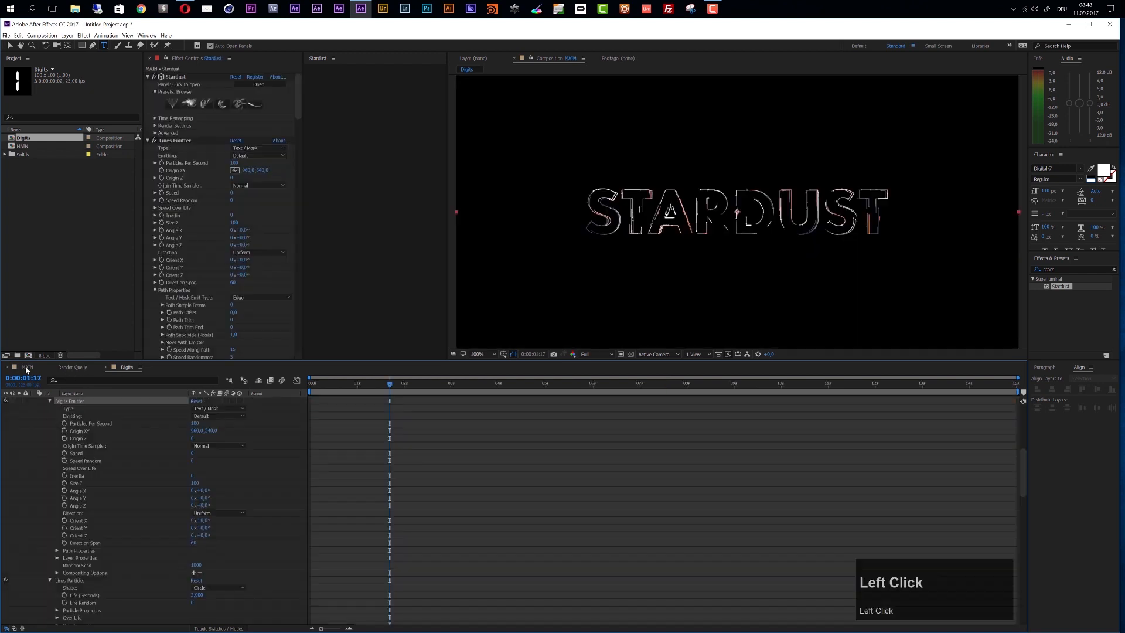
scroll(38, 413, up, 1)
scroll(38, 412, up, 3)
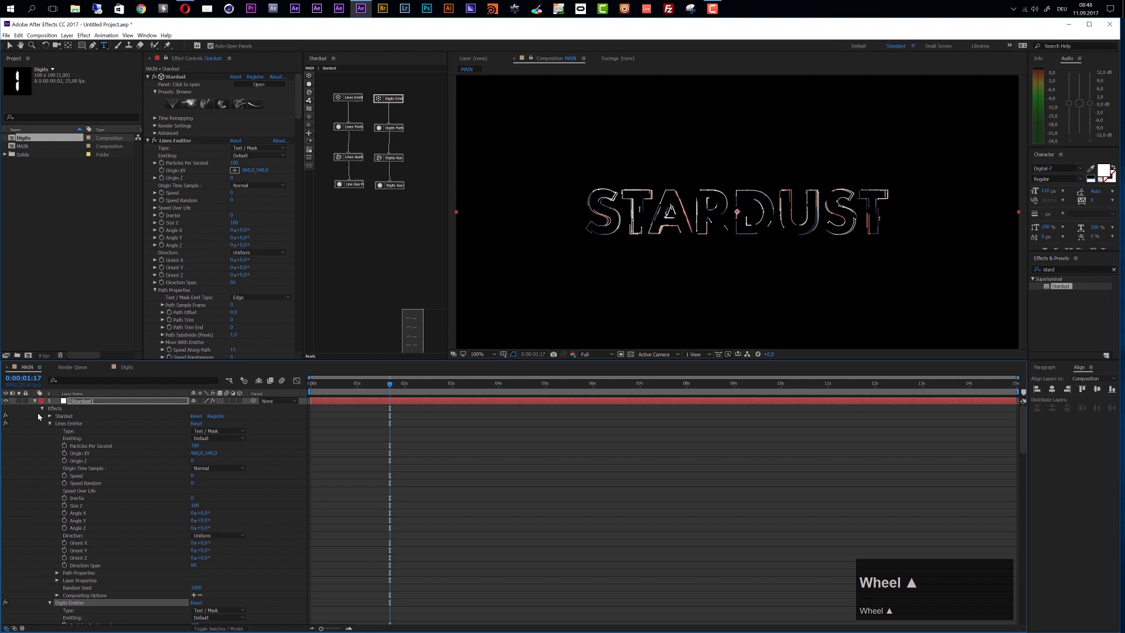
click(34, 401)
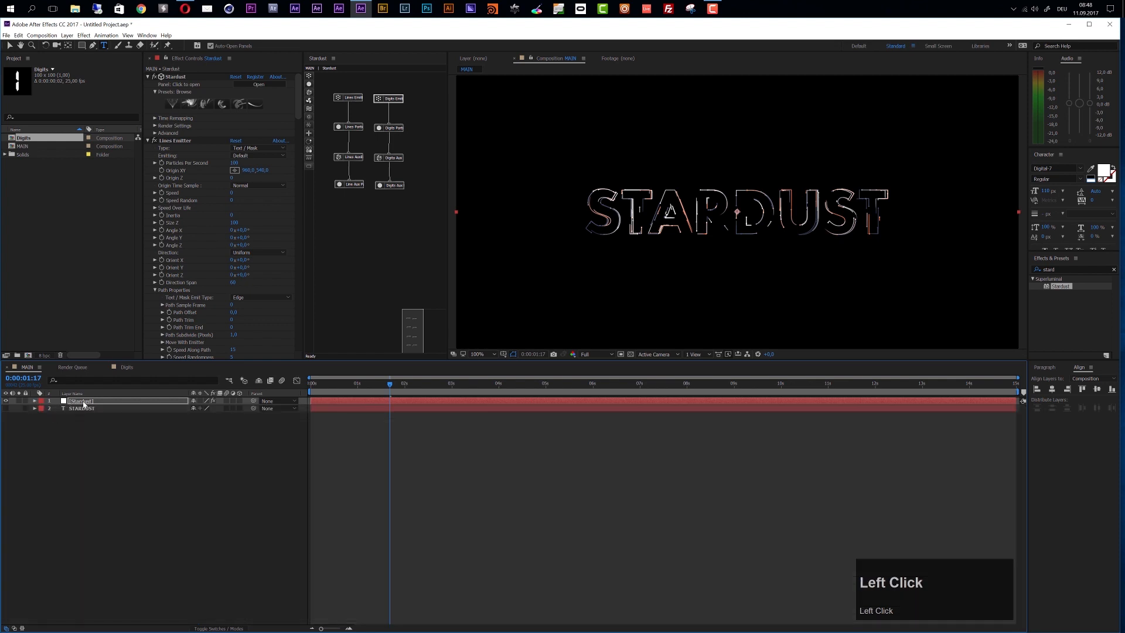
drag(26, 139, 65, 423)
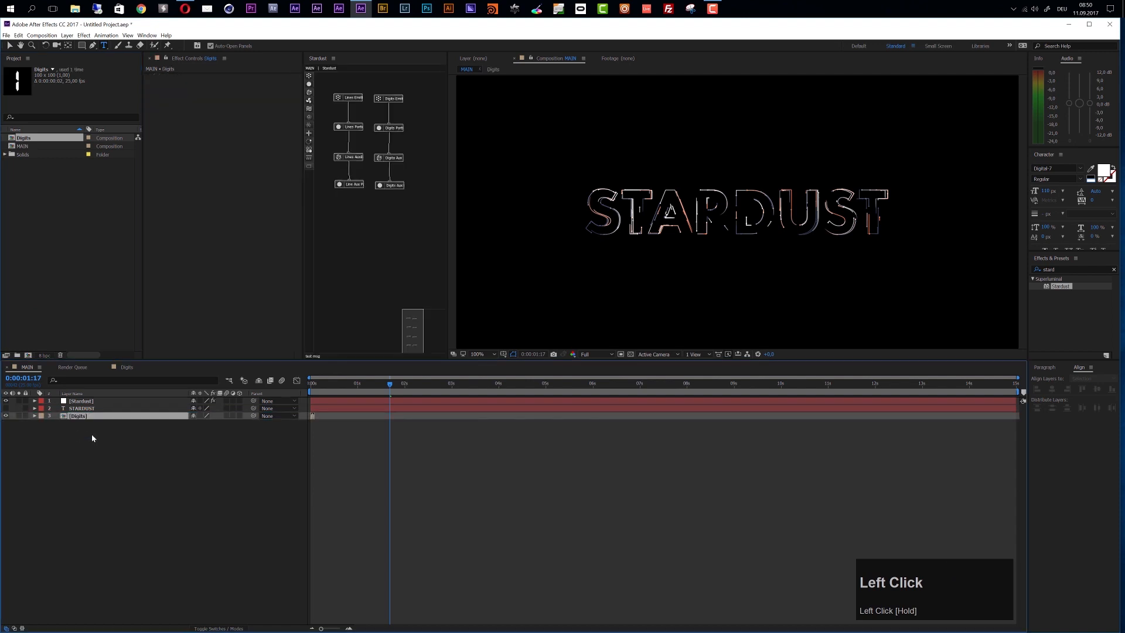
click(6, 417)
Set the particle shape of the Stardust effect's Digits Aux Particles node to Texture.
click(93, 402)
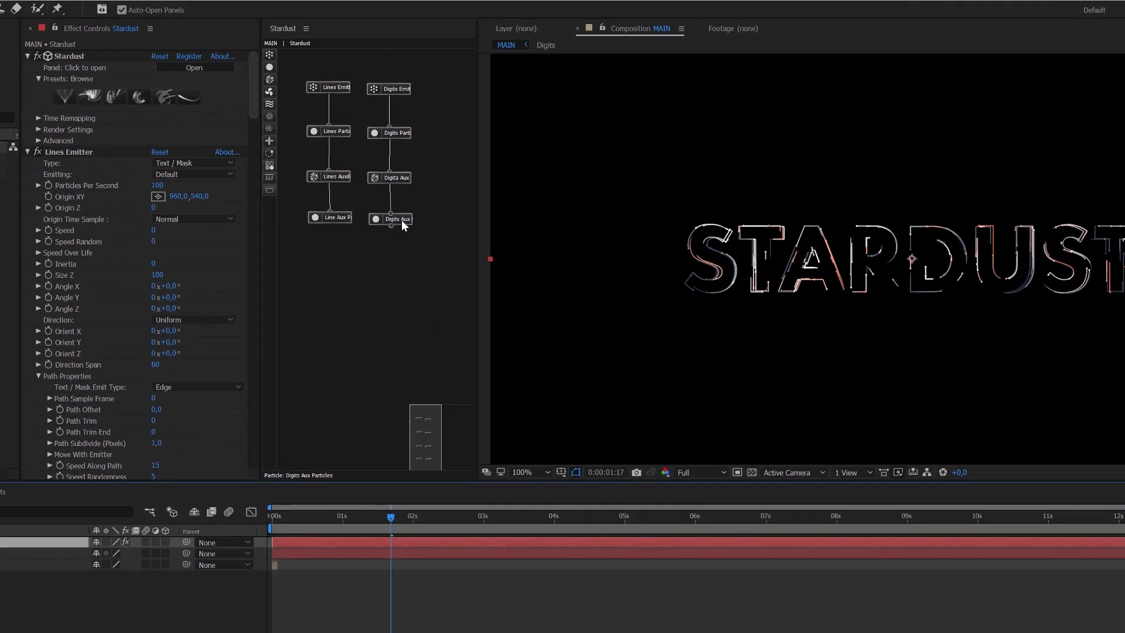
click(402, 219)
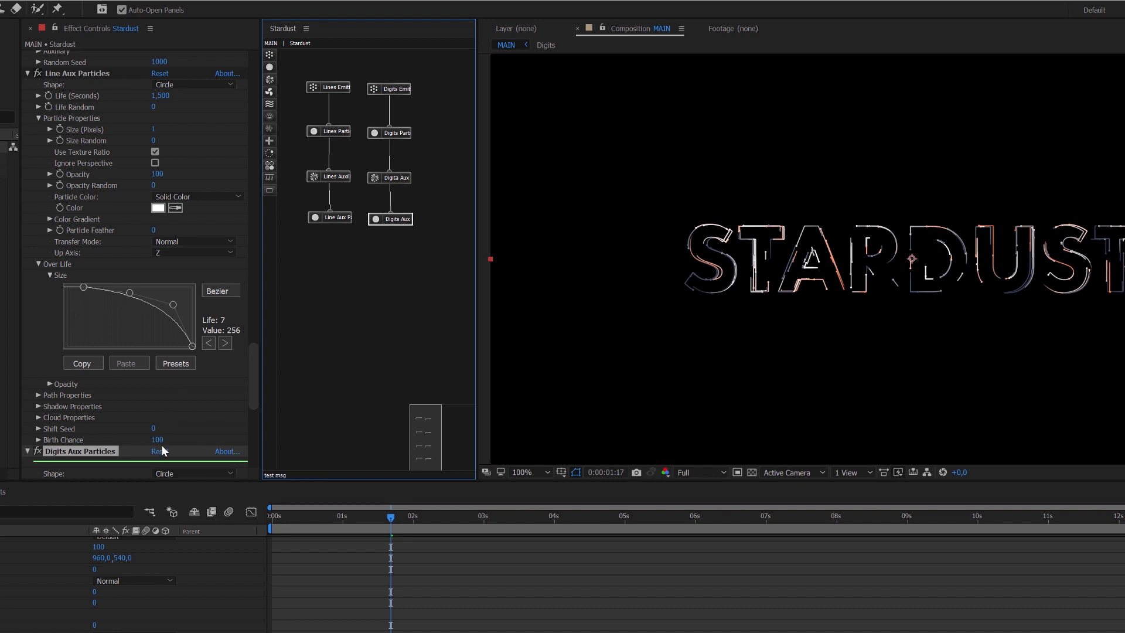
scroll(162, 450, down, 2)
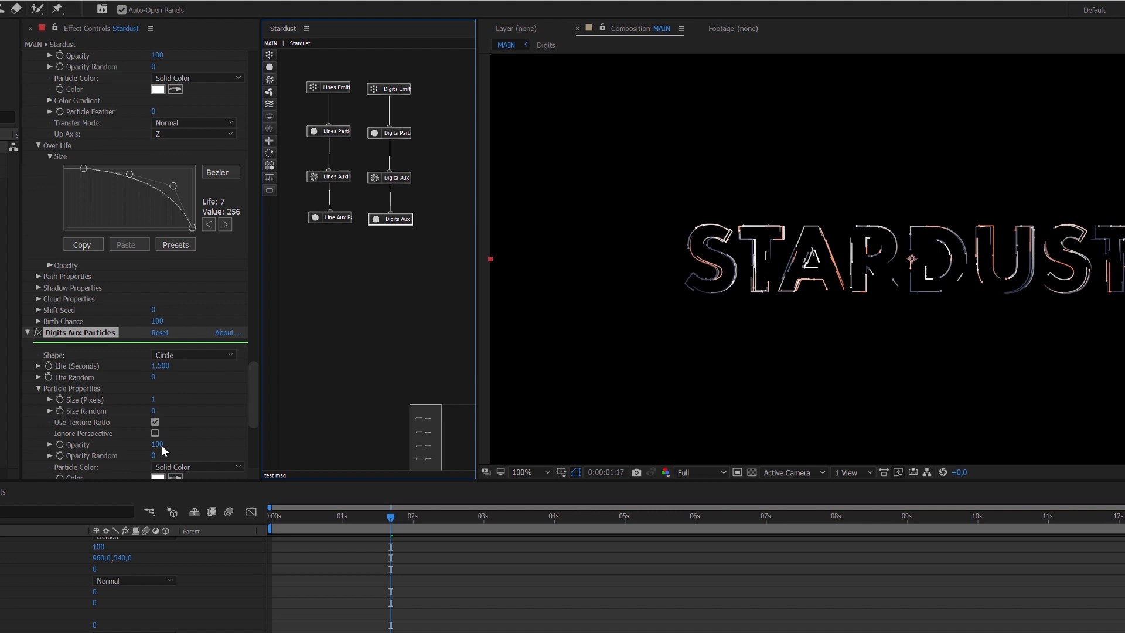
click(184, 356)
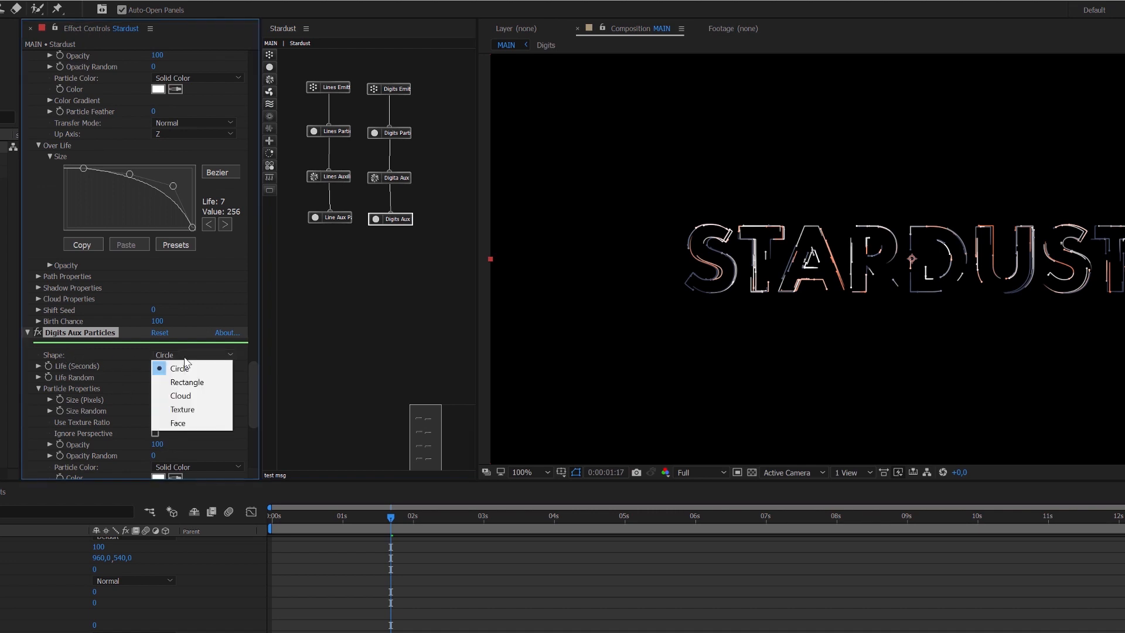
click(190, 412)
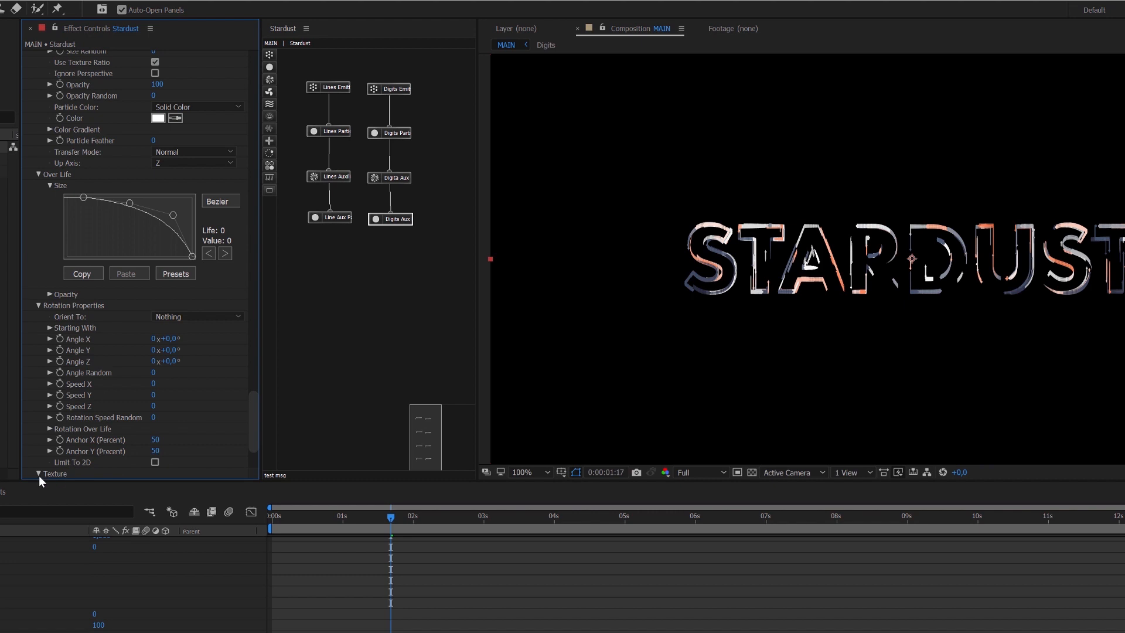
Use the Digits layer for both texture Layer and Dark Side, with Texture Time Sample set to Random Still Frame.
scroll(57, 473, down, 2)
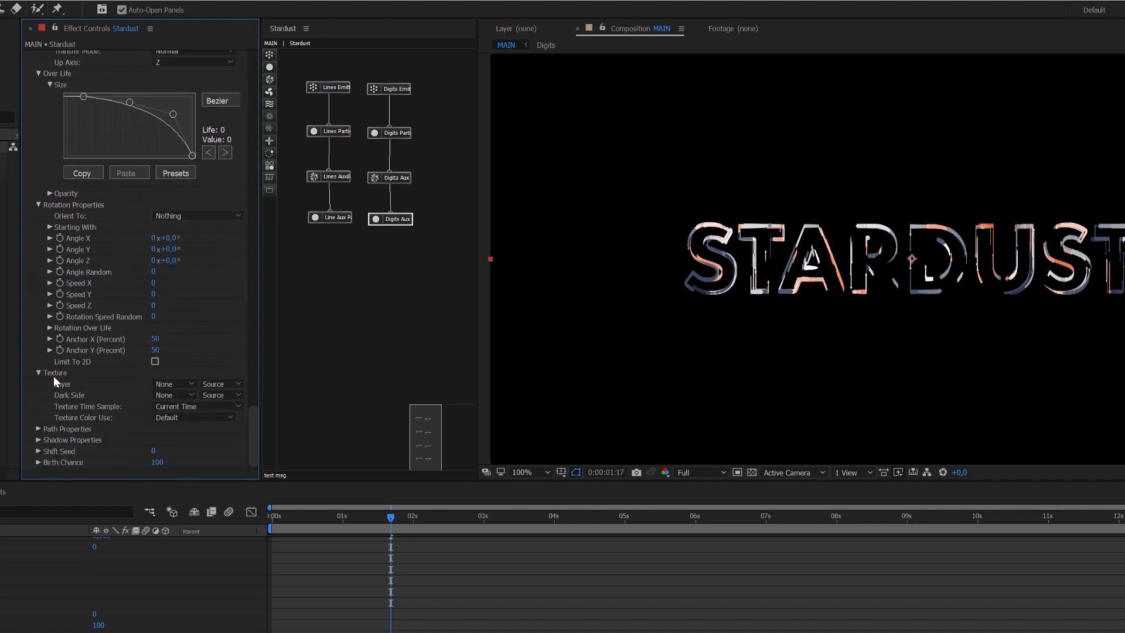
click(170, 385)
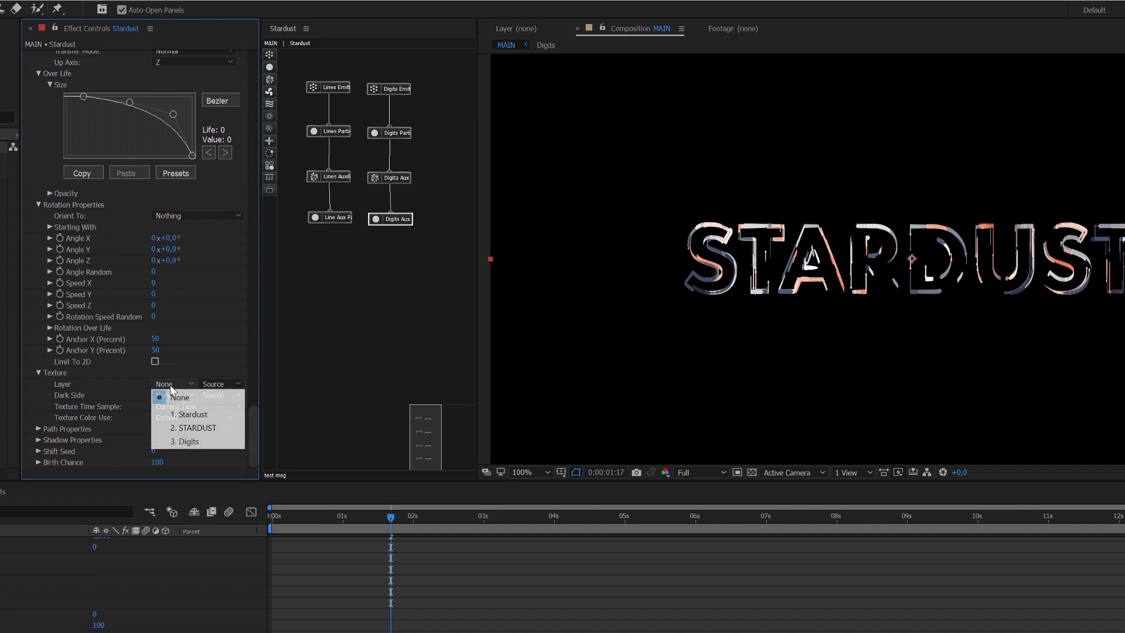
click(188, 443)
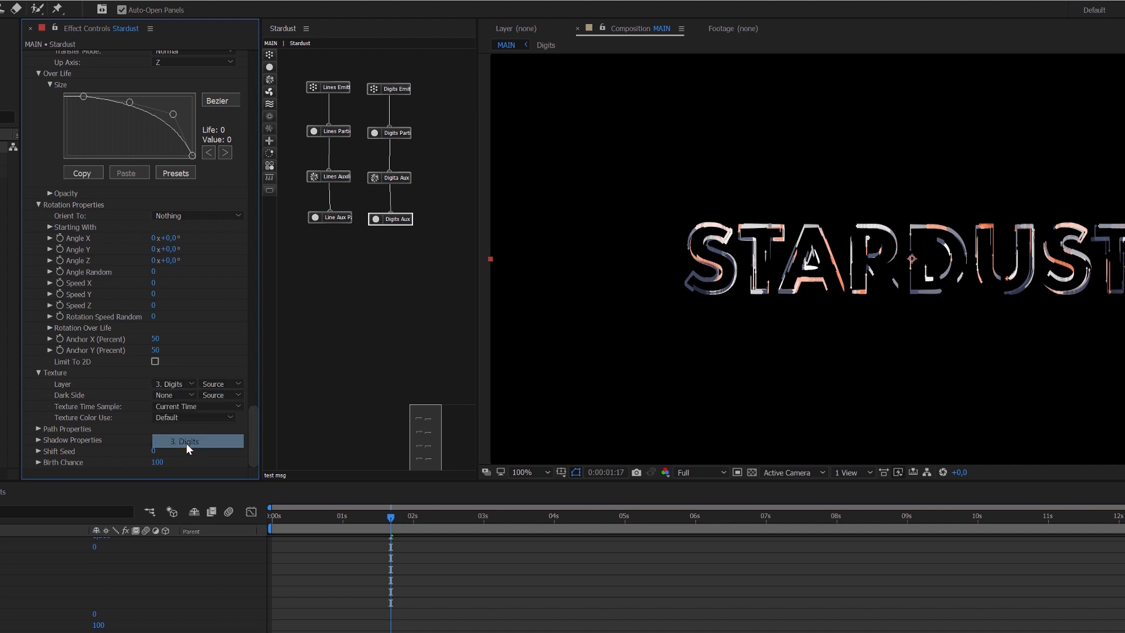
click(174, 395)
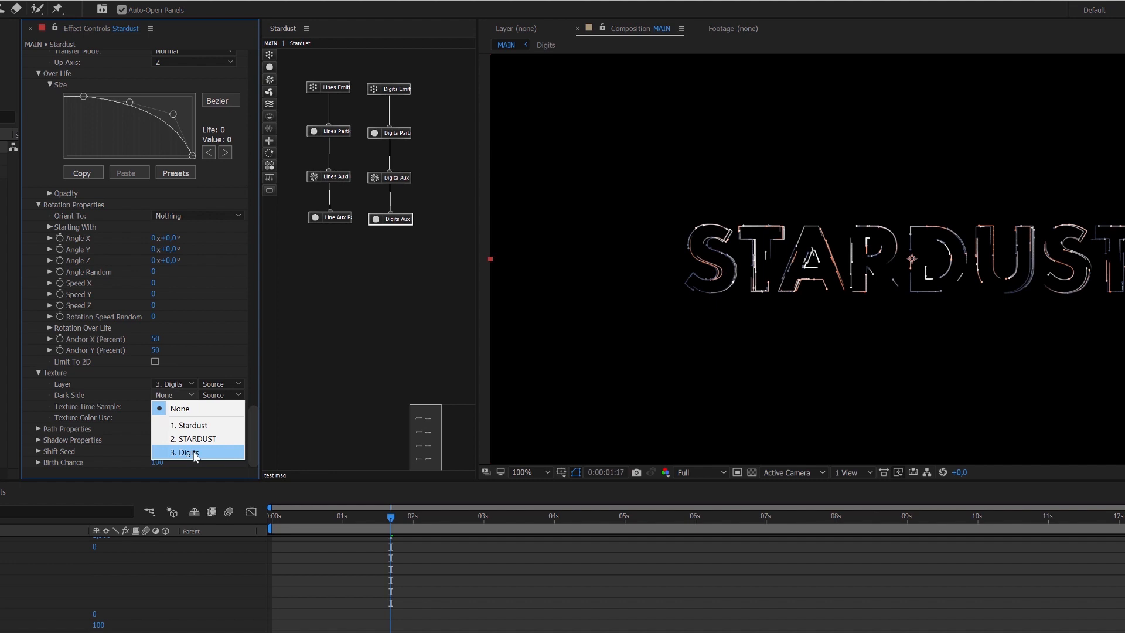
click(195, 455)
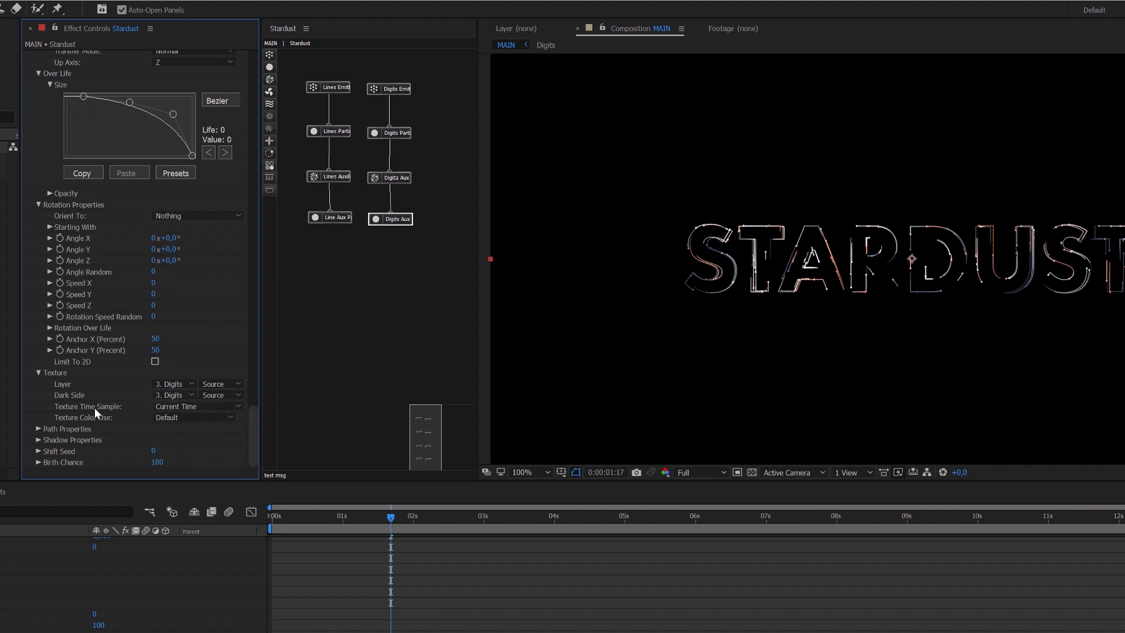
click(195, 407)
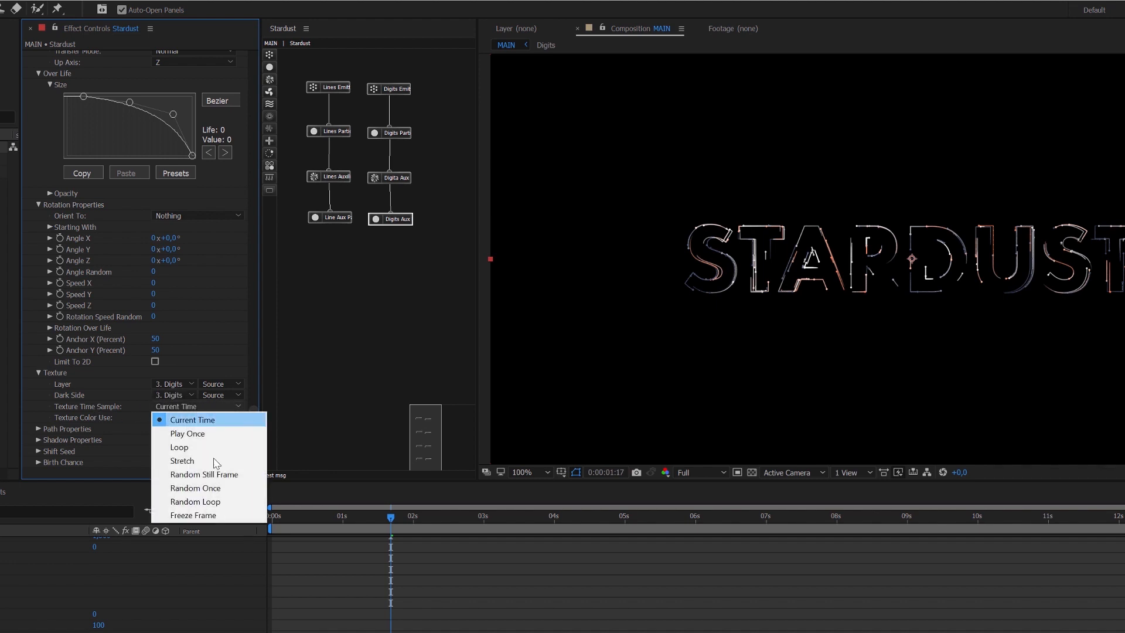
click(220, 474)
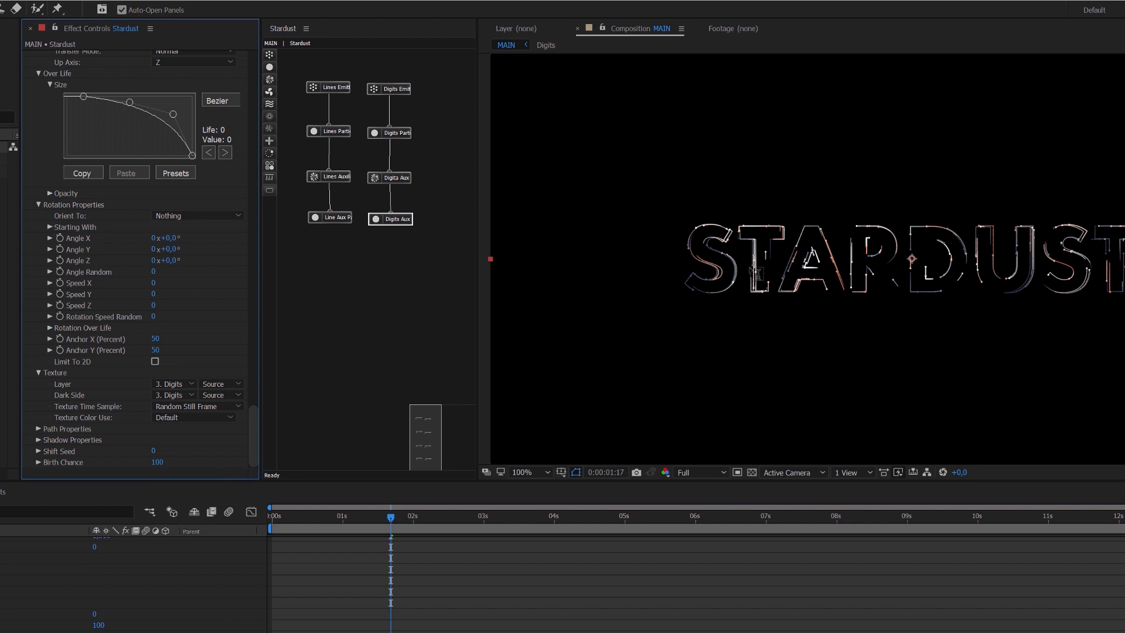
Disable all four nodes of the Lines emitter chain in the Stardust effect.
key(v)
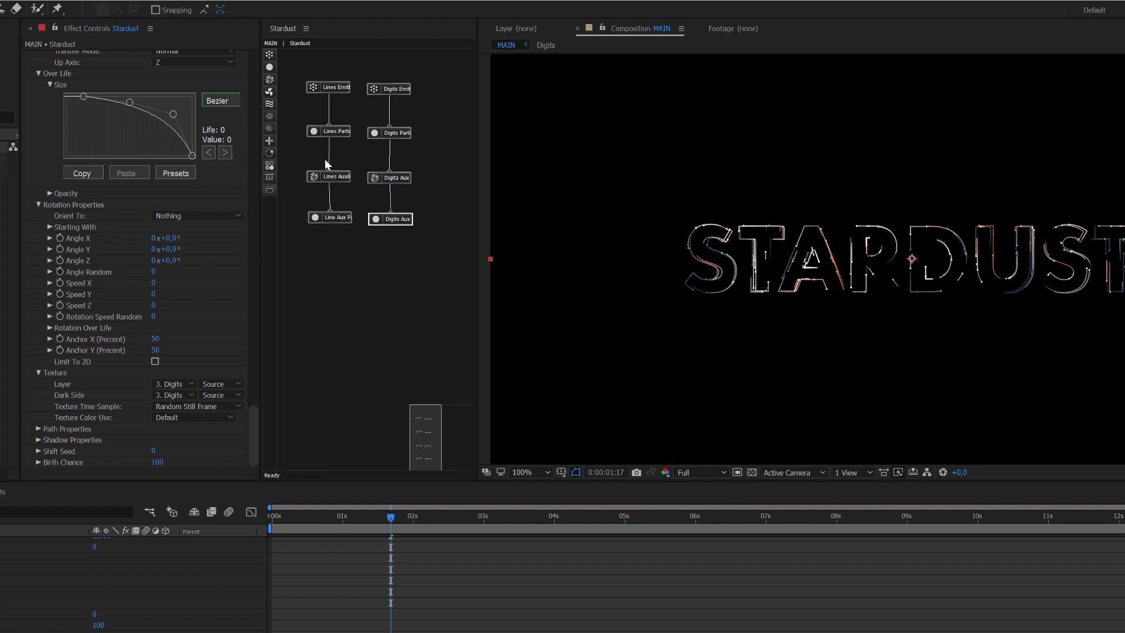
drag(341, 64, 322, 257)
scroll(114, 341, down, 6)
scroll(100, 363, down, 10)
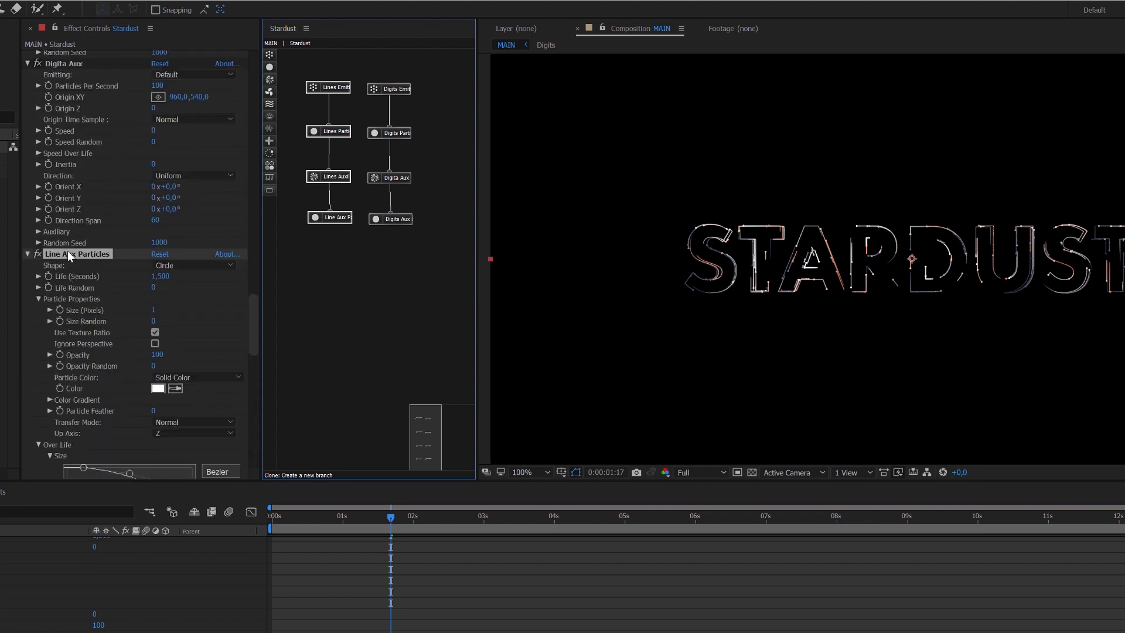
click(37, 255)
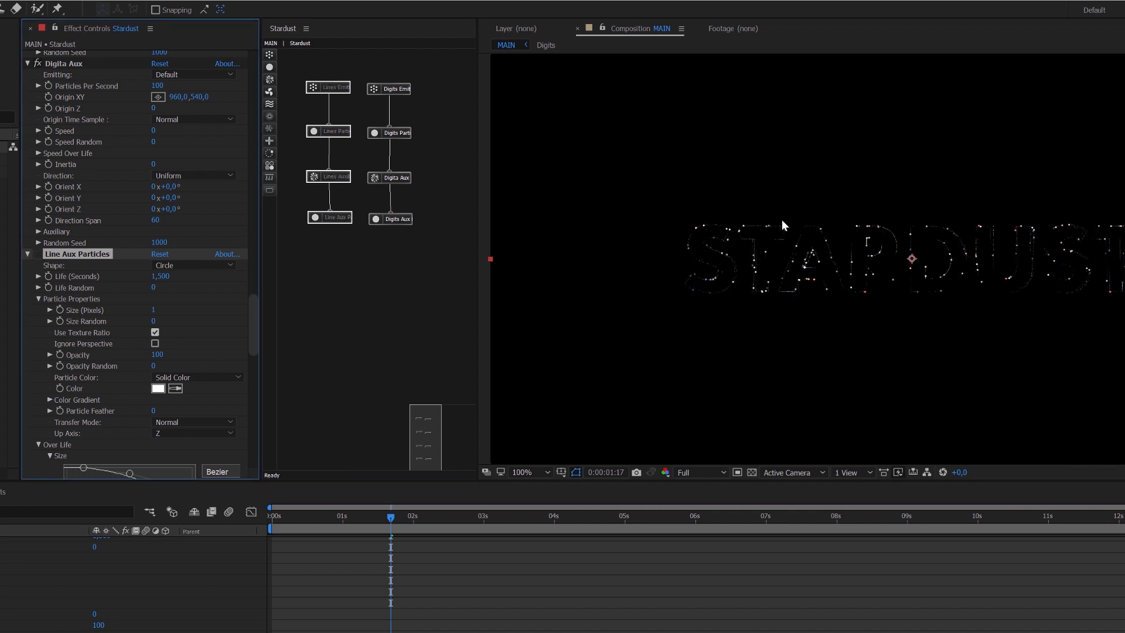
Set the particle size of the Digits Aux Particles node to 4 pixels.
click(403, 220)
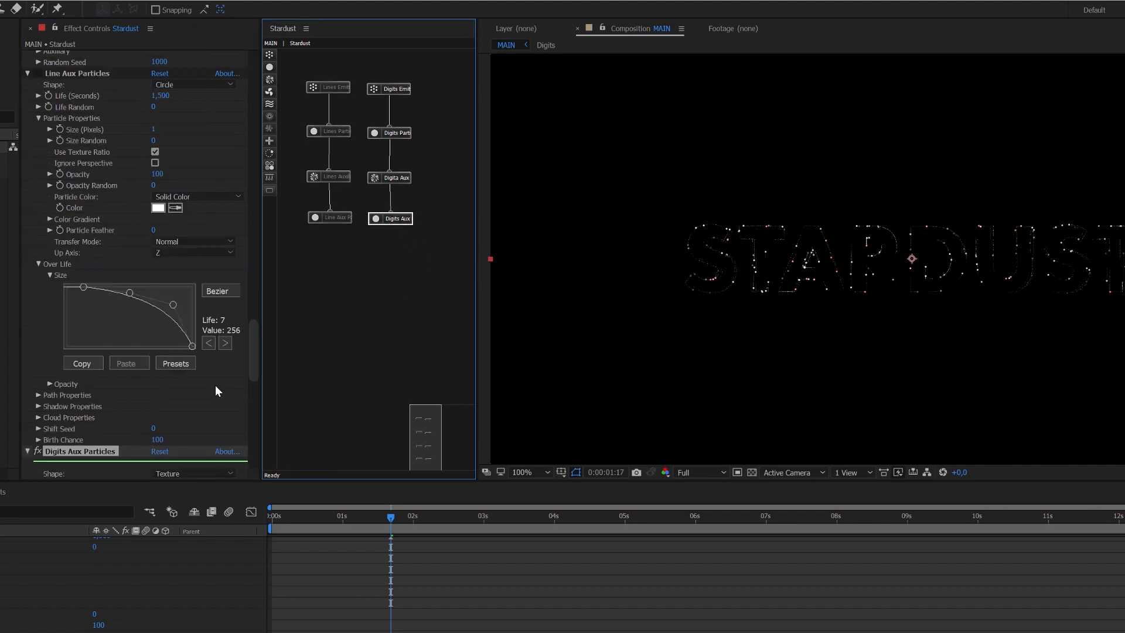
scroll(229, 391, down, 5)
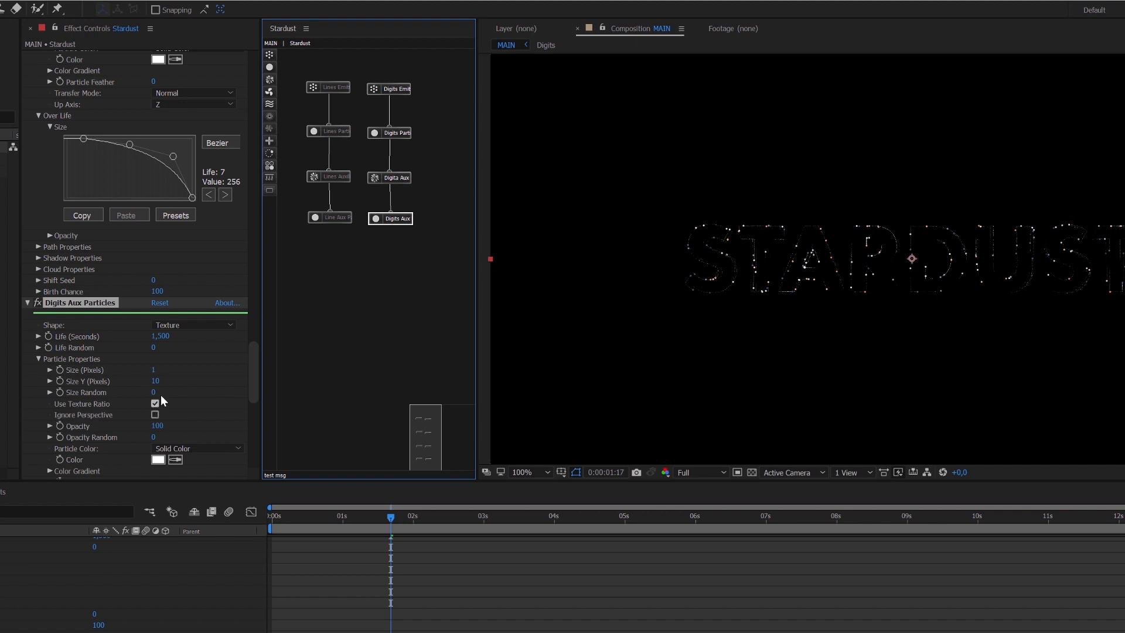
click(154, 370)
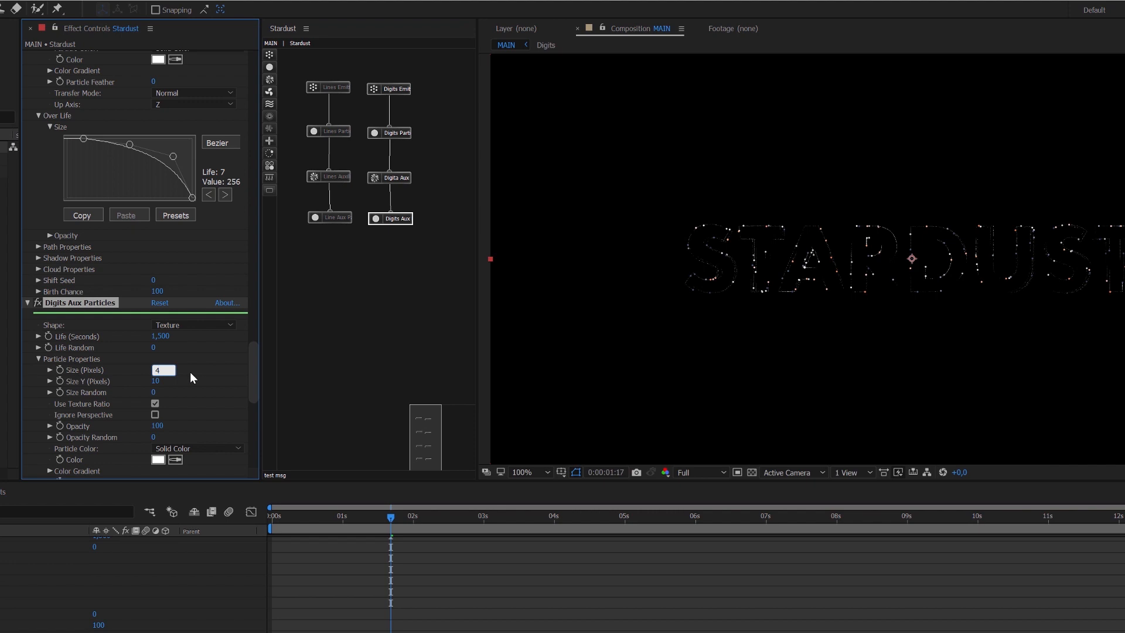
text(4)
key(Return)
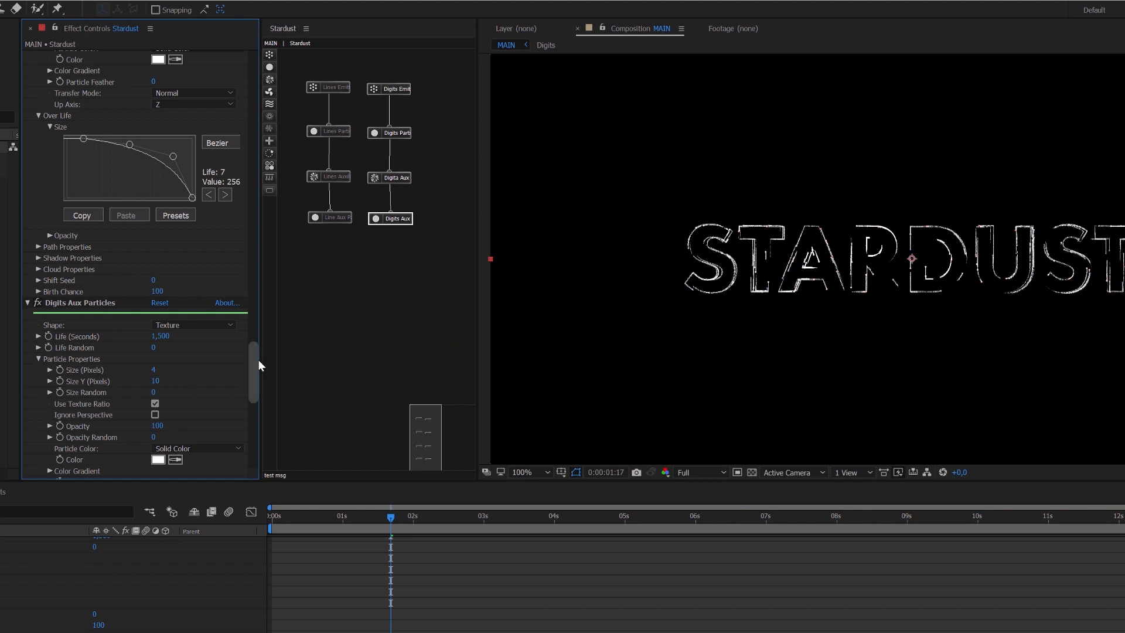
Rename the misspelled Digita Aux node to Digits Aux.
click(403, 218)
click(408, 180)
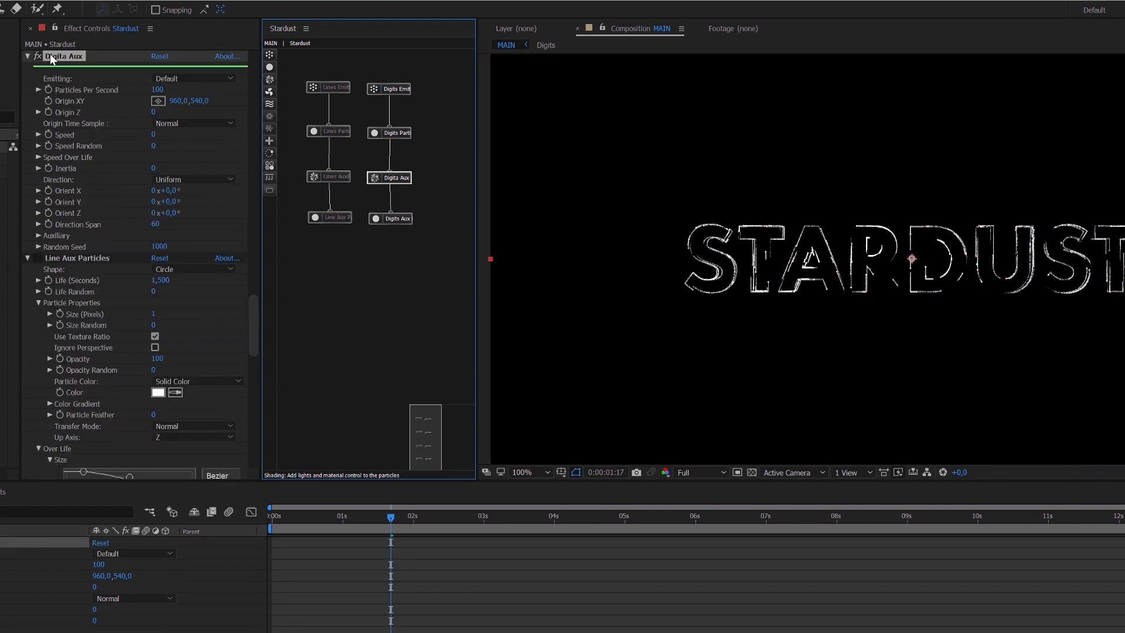
click(54, 58)
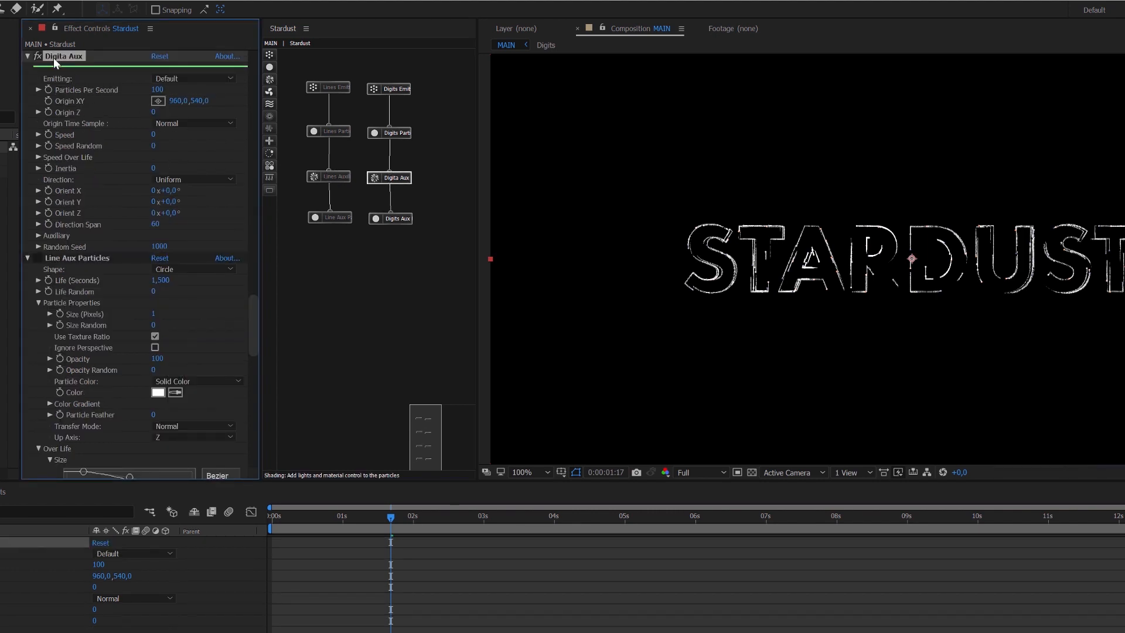
key(Return)
key(BackSpace)
text(s)
click(387, 275)
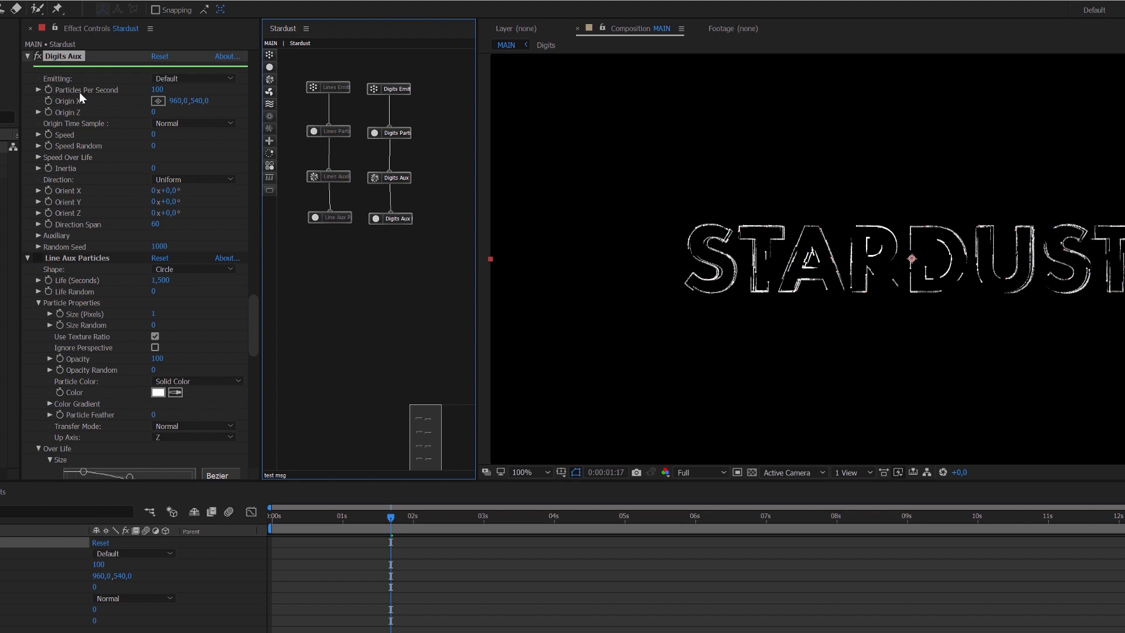
At the start of the timeline, set Digits Aux Particles Per Second to 5 and keyframe it.
drag(293, 518, 259, 516)
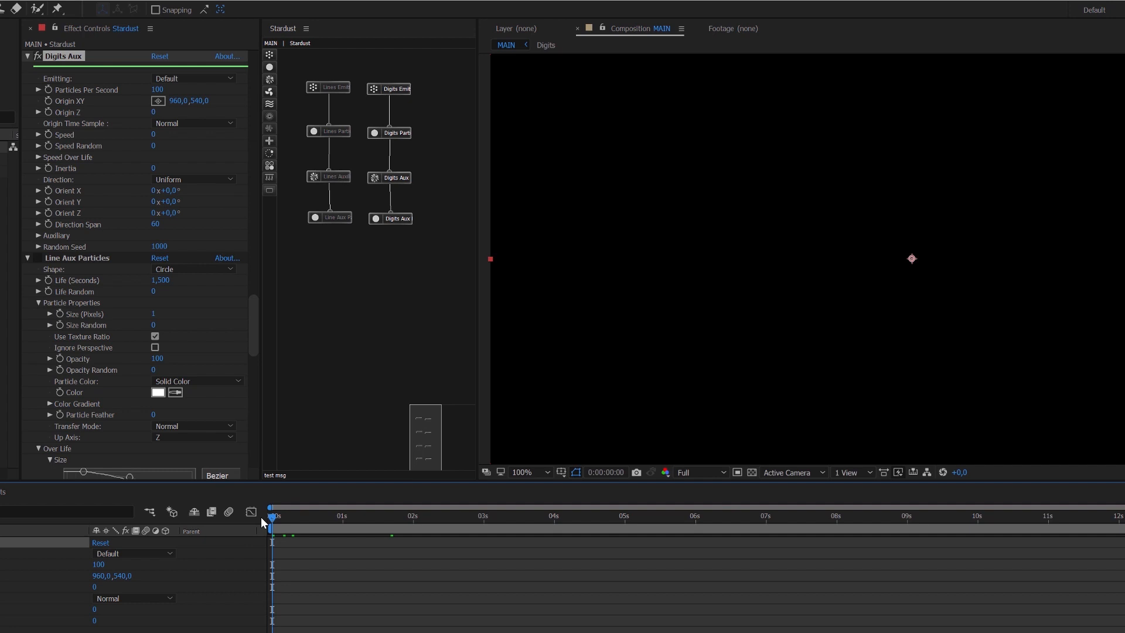
click(154, 90)
text(5)
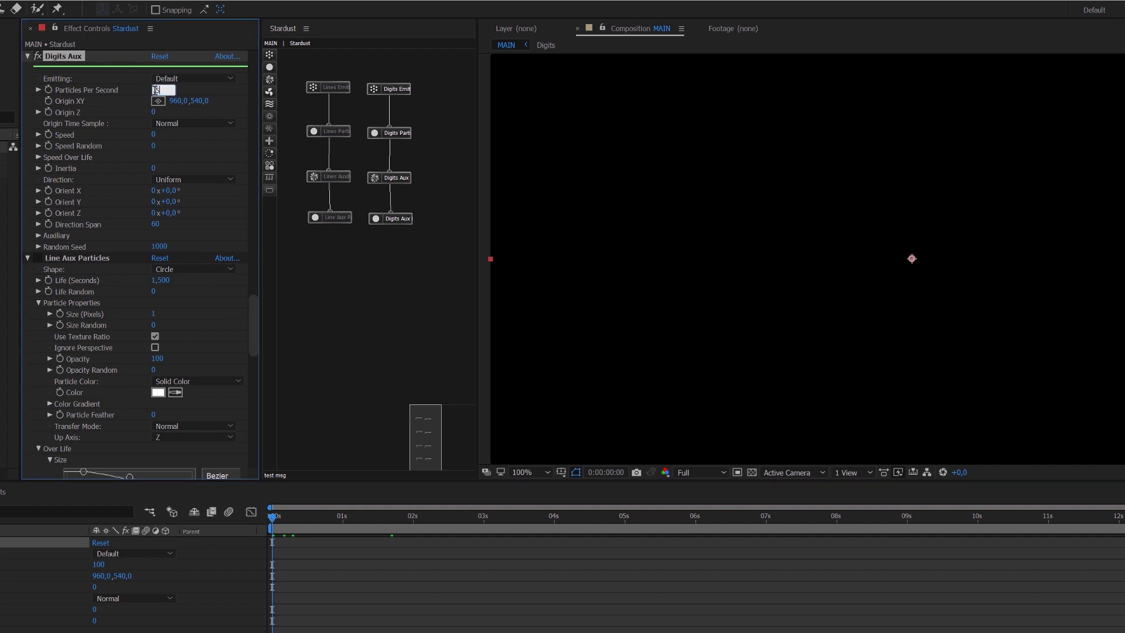
key(Return)
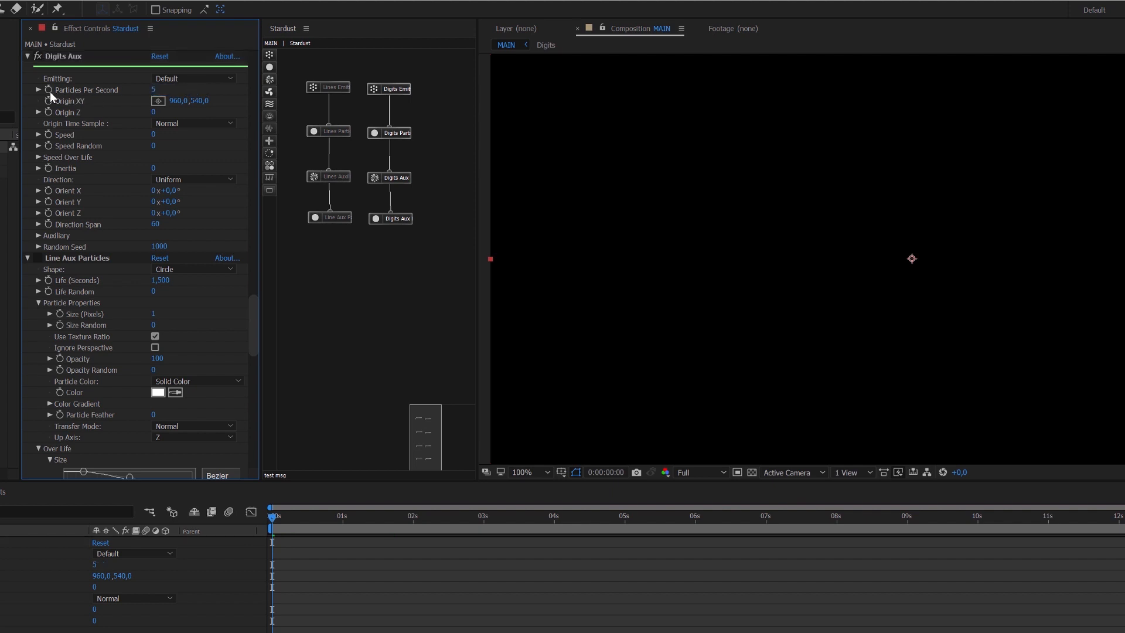
click(49, 90)
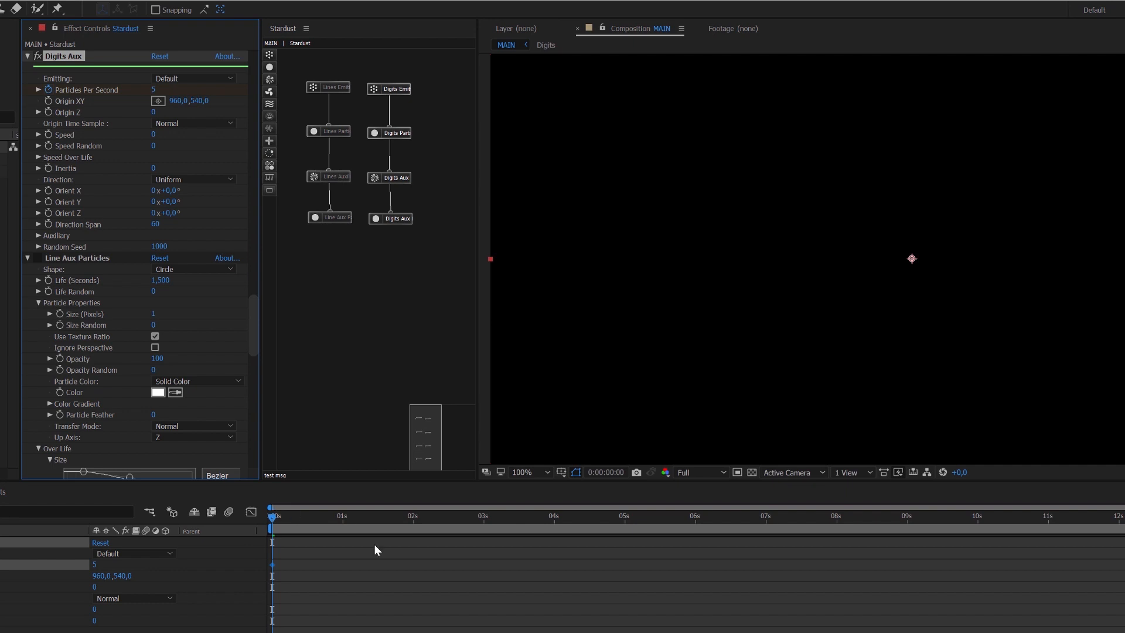
At 0:00:04:00, set the Digits Aux Particles Per Second to 60 and check the particles at an earlier time.
click(154, 90)
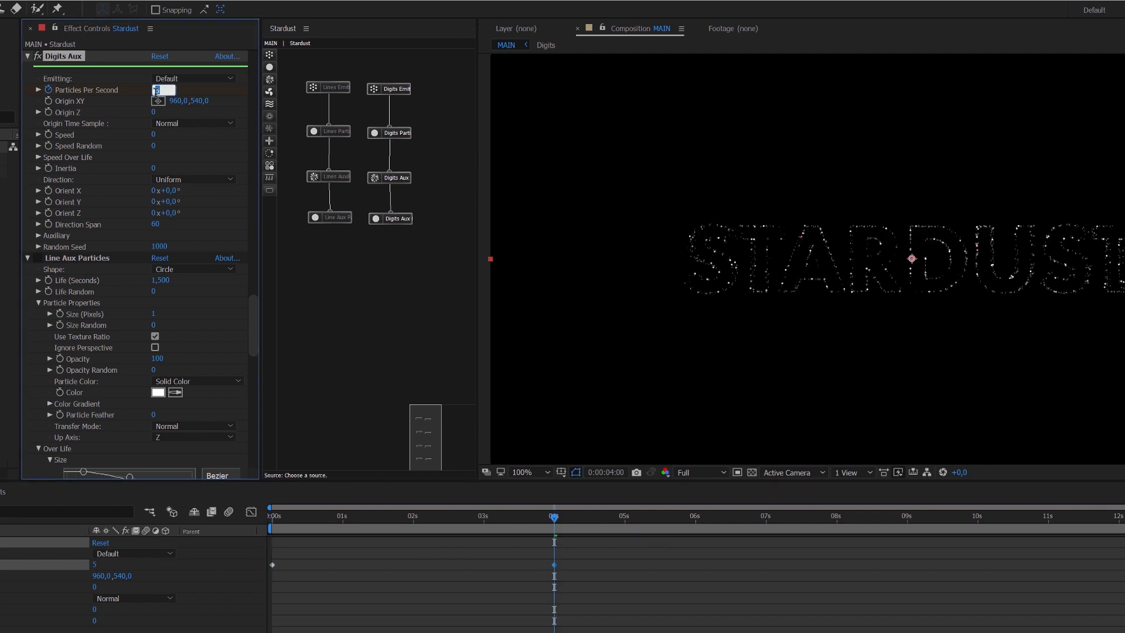
text(60)
key(Return)
drag(500, 517, 368, 518)
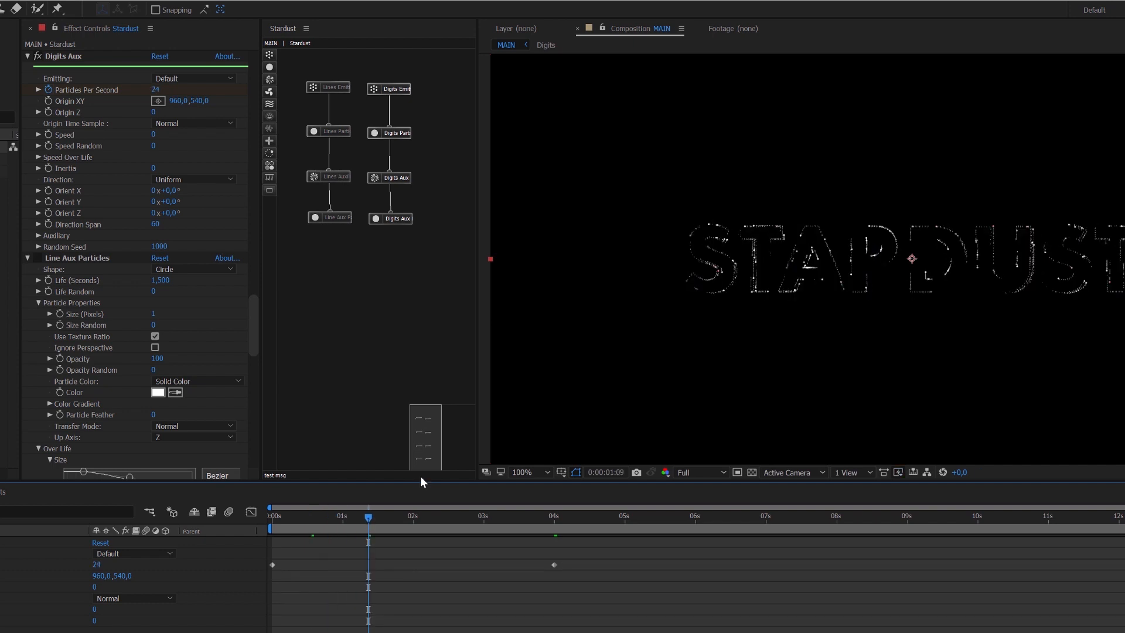
Change the Digits Particles shape to Rectangle and set its life to 7 seconds.
click(408, 135)
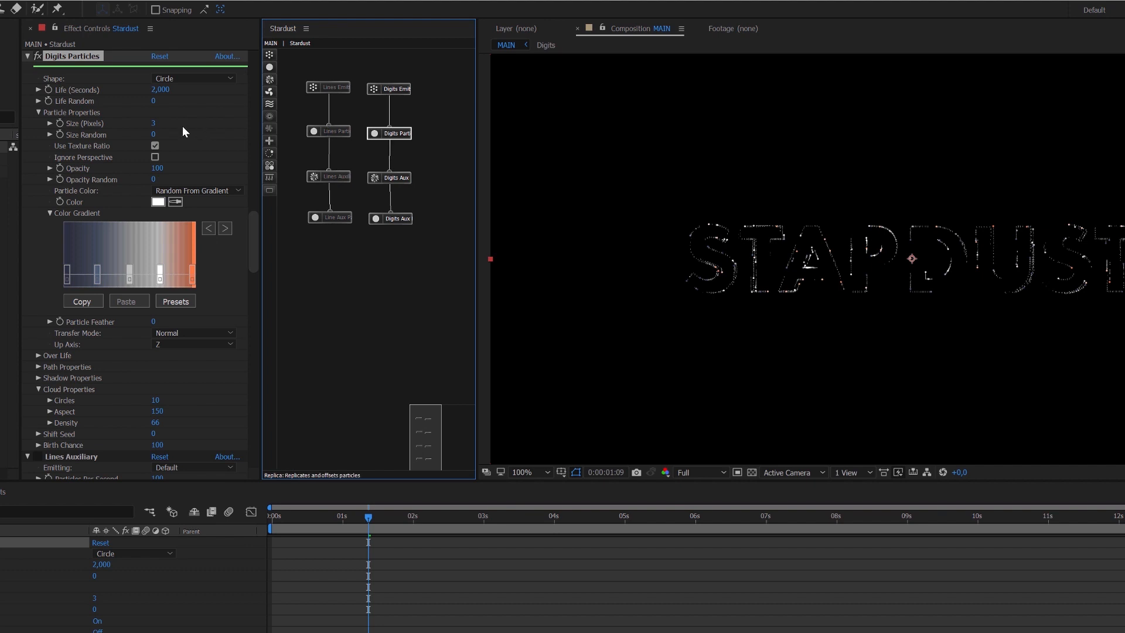
click(180, 79)
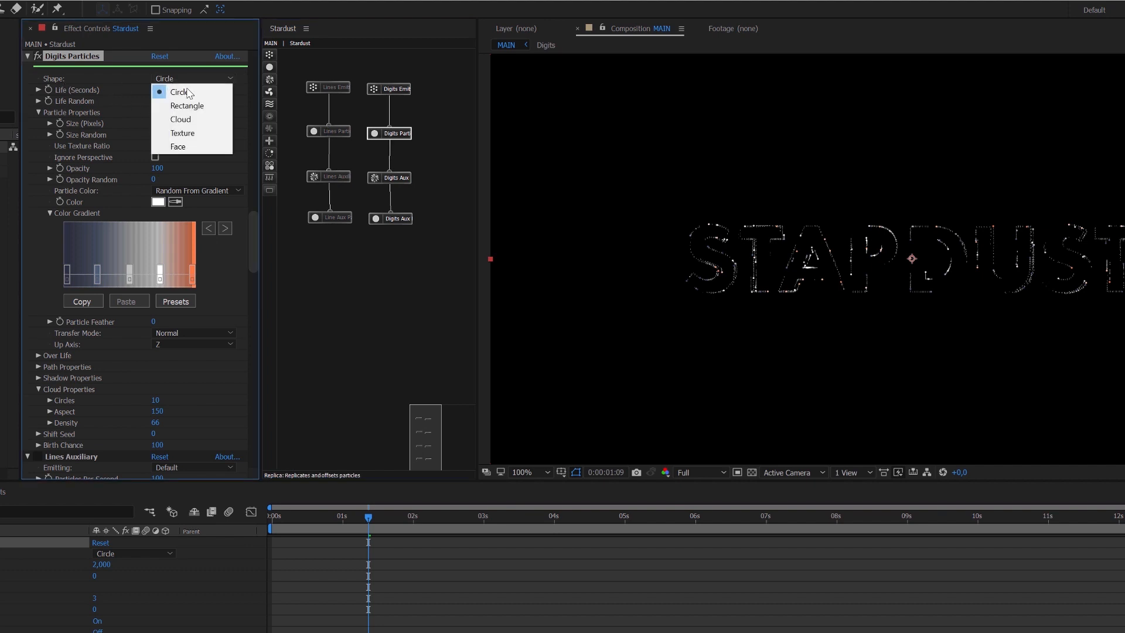
click(195, 107)
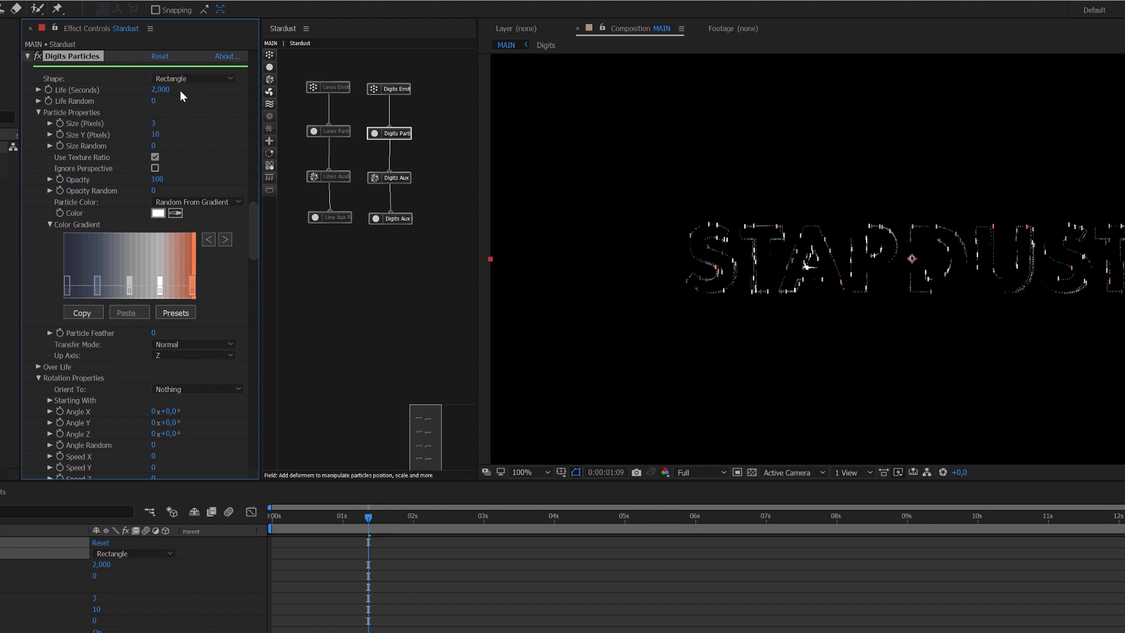
click(154, 124)
click(160, 89)
text(7)
key(Return)
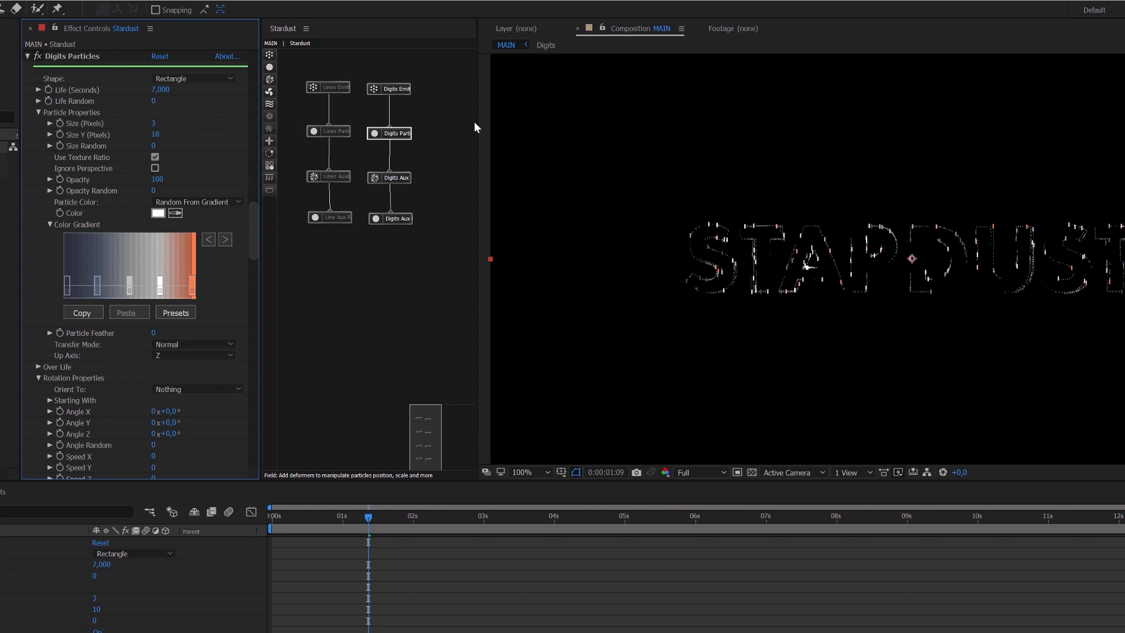
Set the Size Y of Digits Particles to 3 pixels and preview the first seconds of the animation.
click(154, 124)
key(Tab)
text(3)
key(Return)
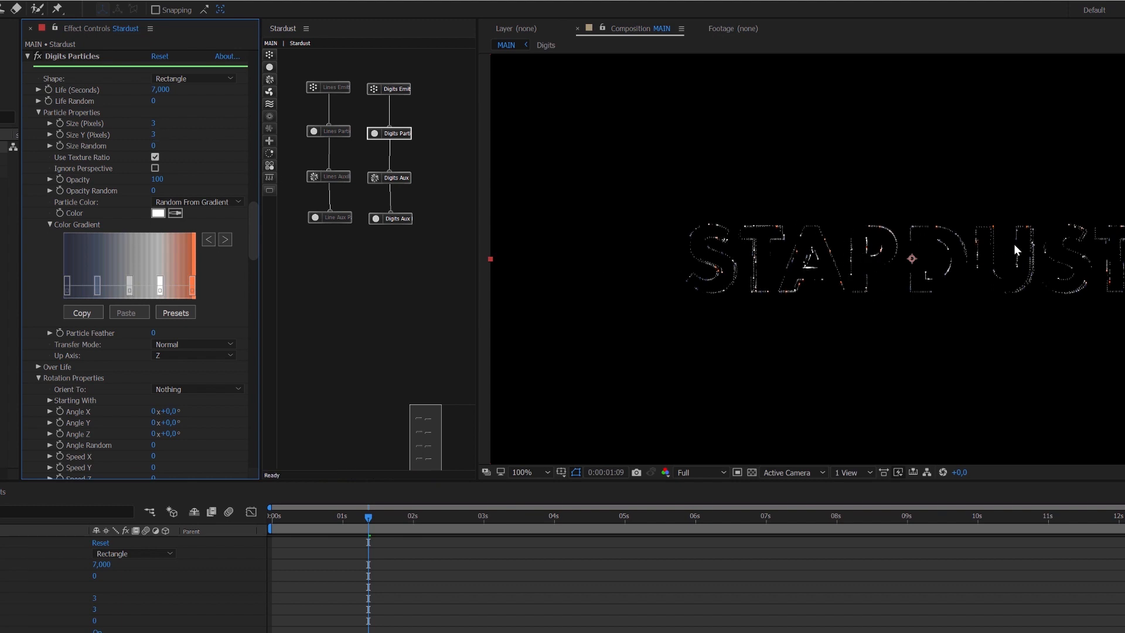
drag(282, 518, 389, 533)
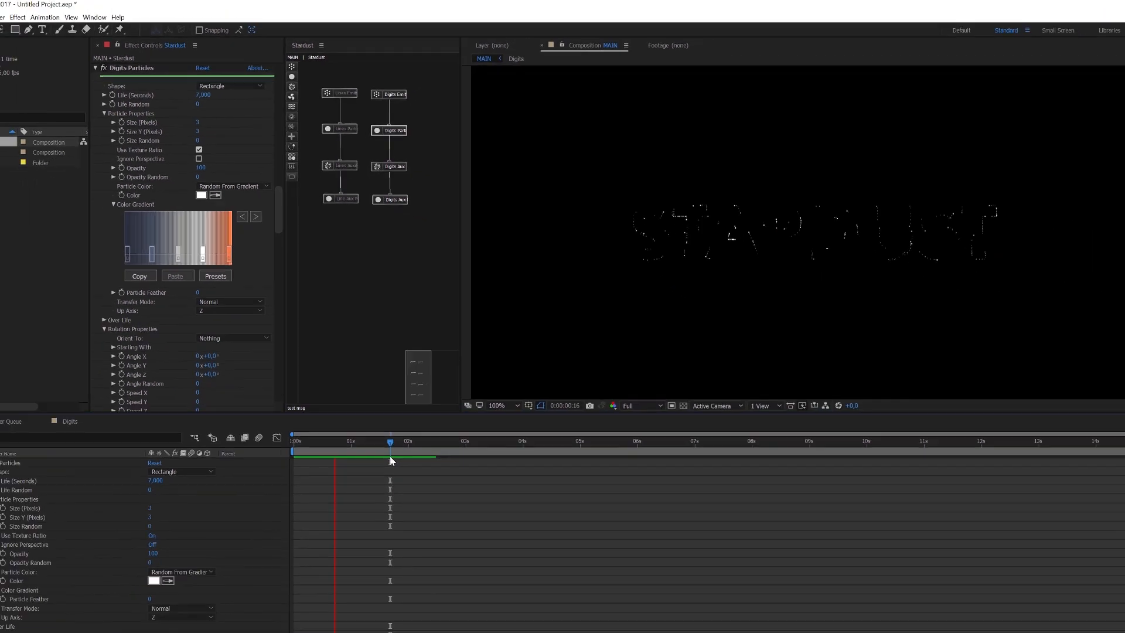
key(space)
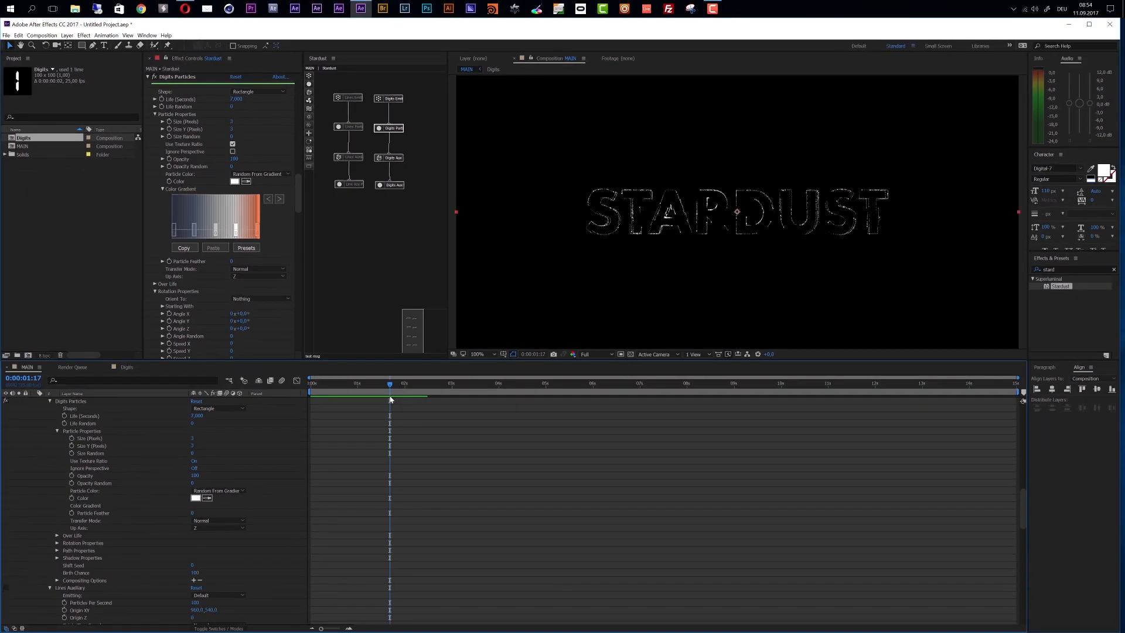
Collapse the Stardust layer and add a one-node camera with the 24mm preset to the MAIN composition.
scroll(126, 436, up, 10)
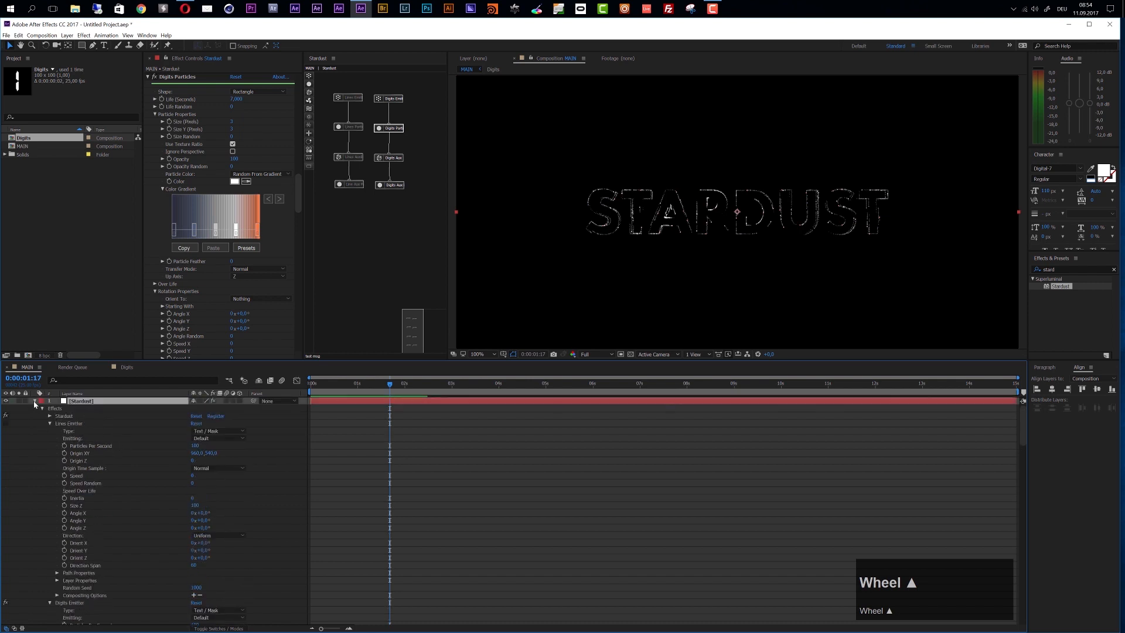
click(35, 401)
click(67, 36)
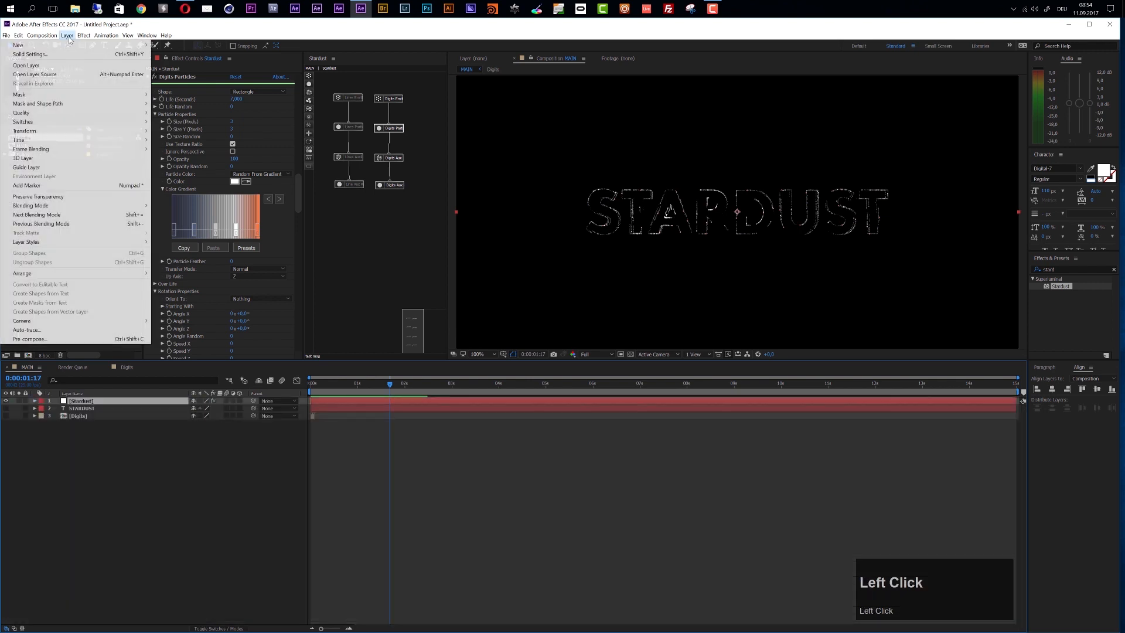
mouse_move(73, 46)
click(176, 72)
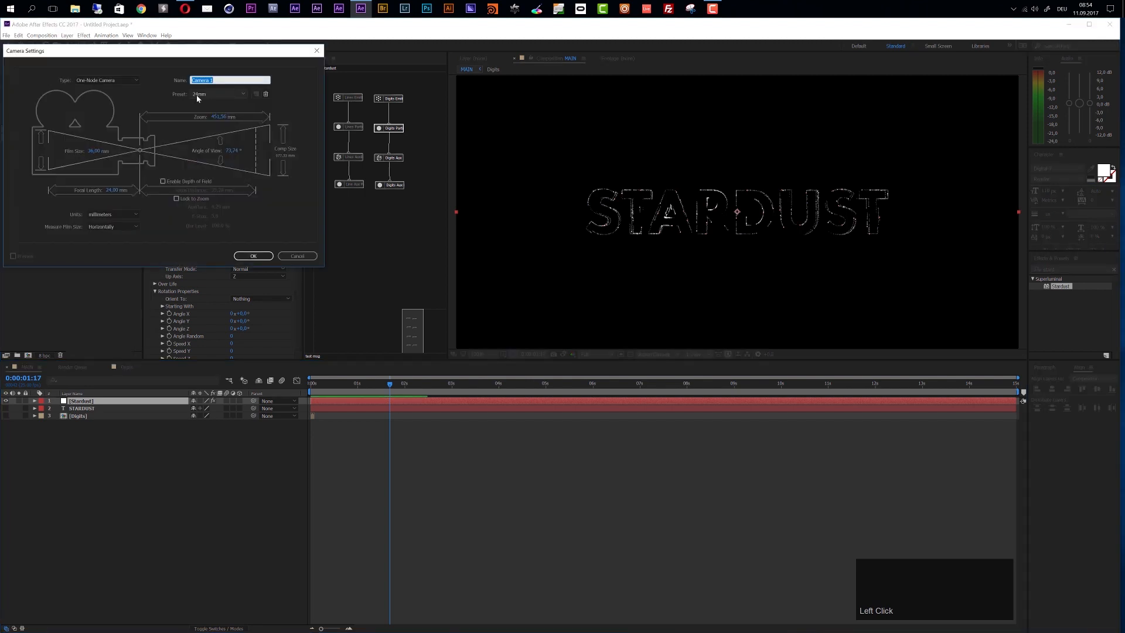
click(208, 96)
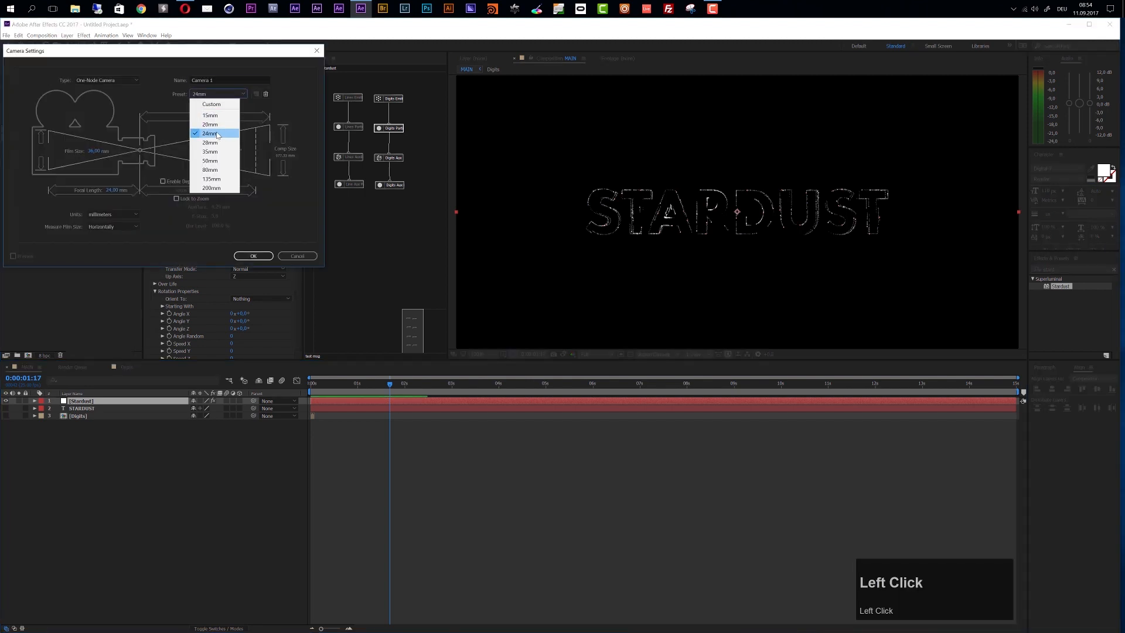
click(253, 255)
click(253, 255)
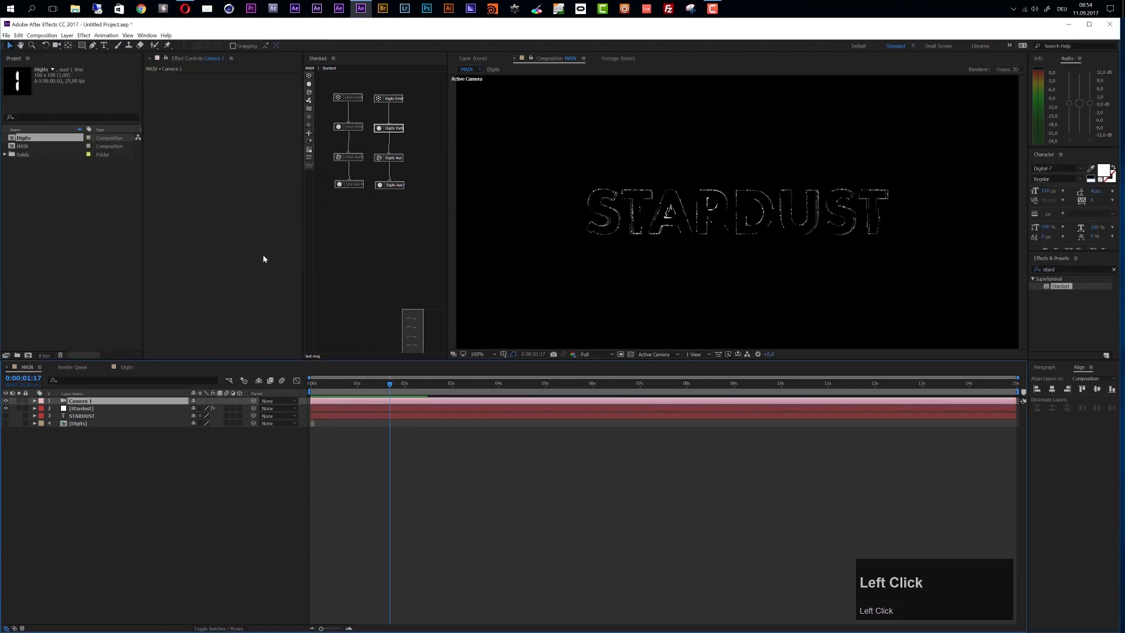
Add a null object above the camera and make it a 3D layer.
click(67, 36)
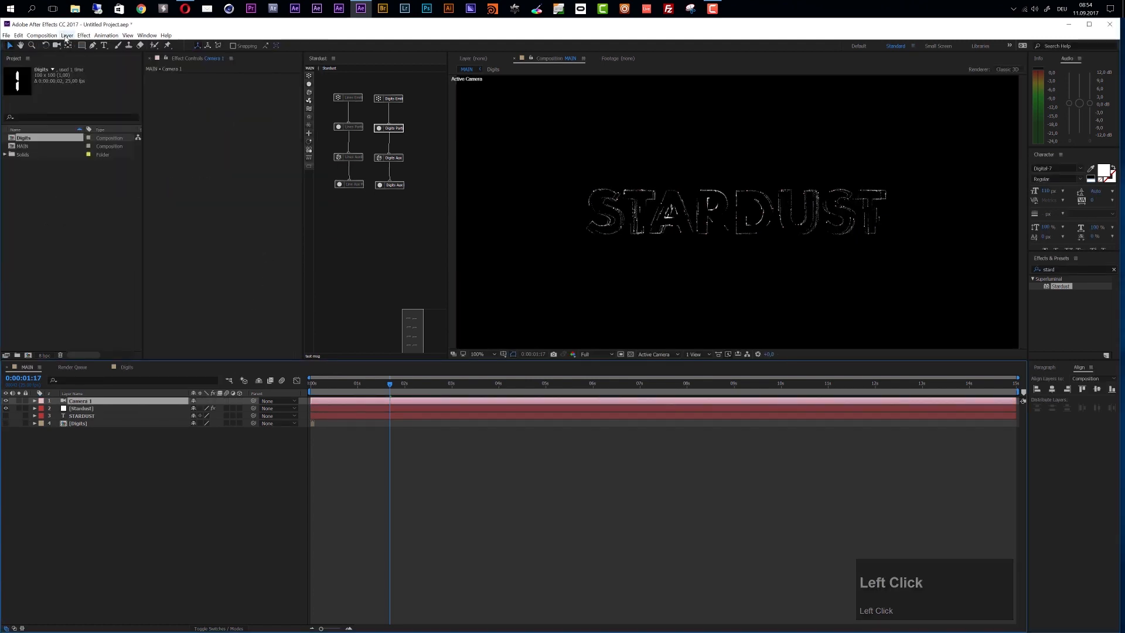
mouse_move(72, 47)
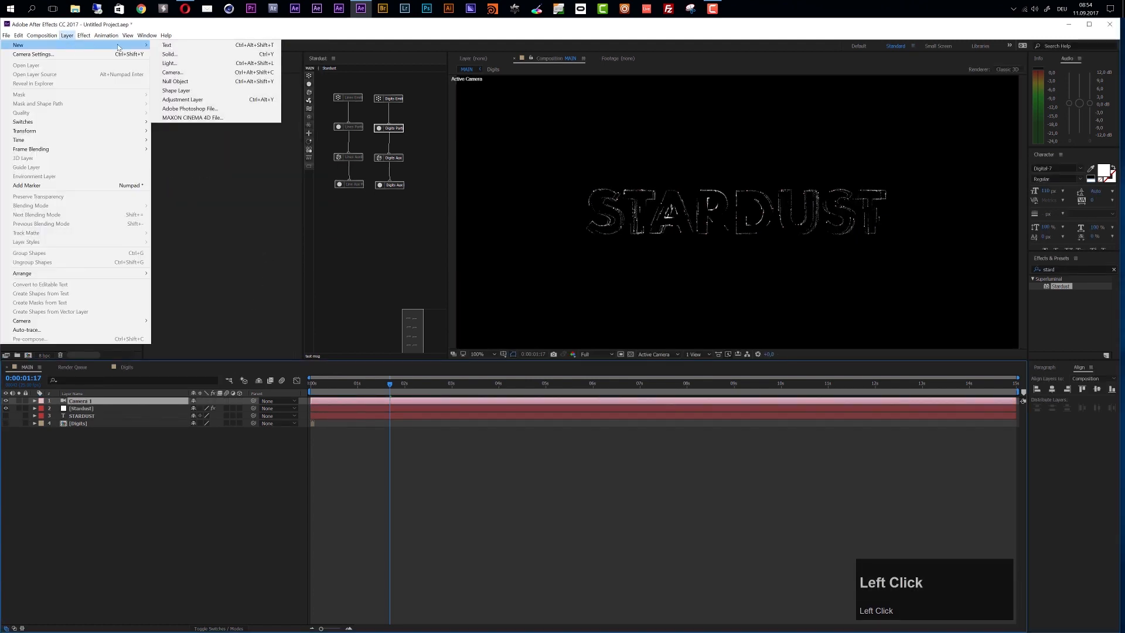
click(186, 83)
click(240, 402)
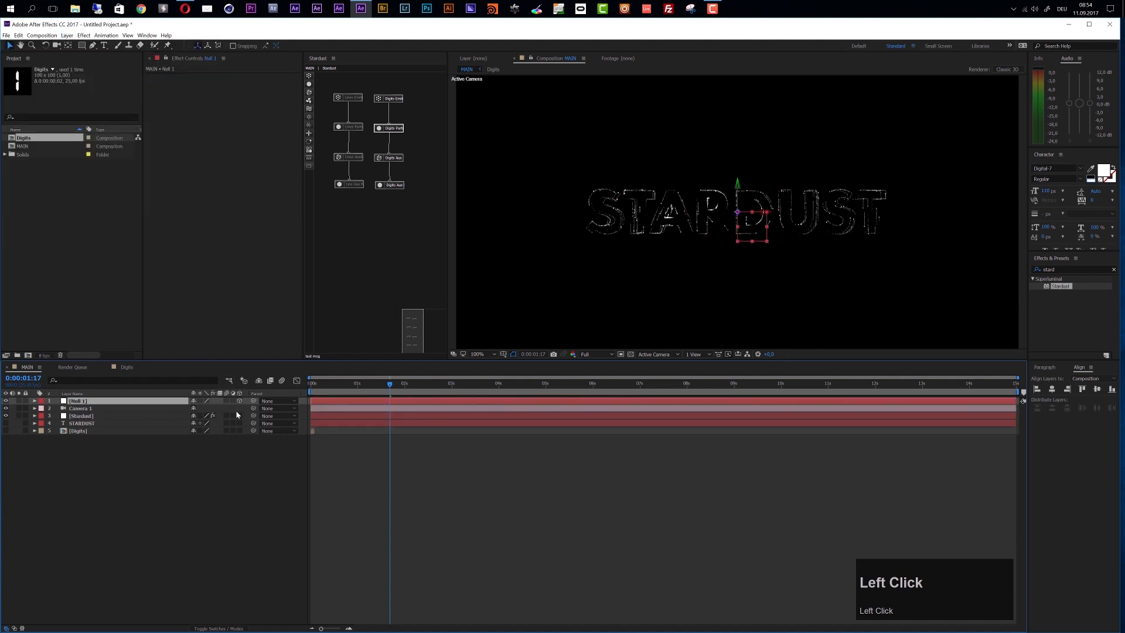
Parent Camera 1 to the null object and rename the null Cam Control.
drag(253, 408, 104, 403)
key(Return)
text(Cam Control)
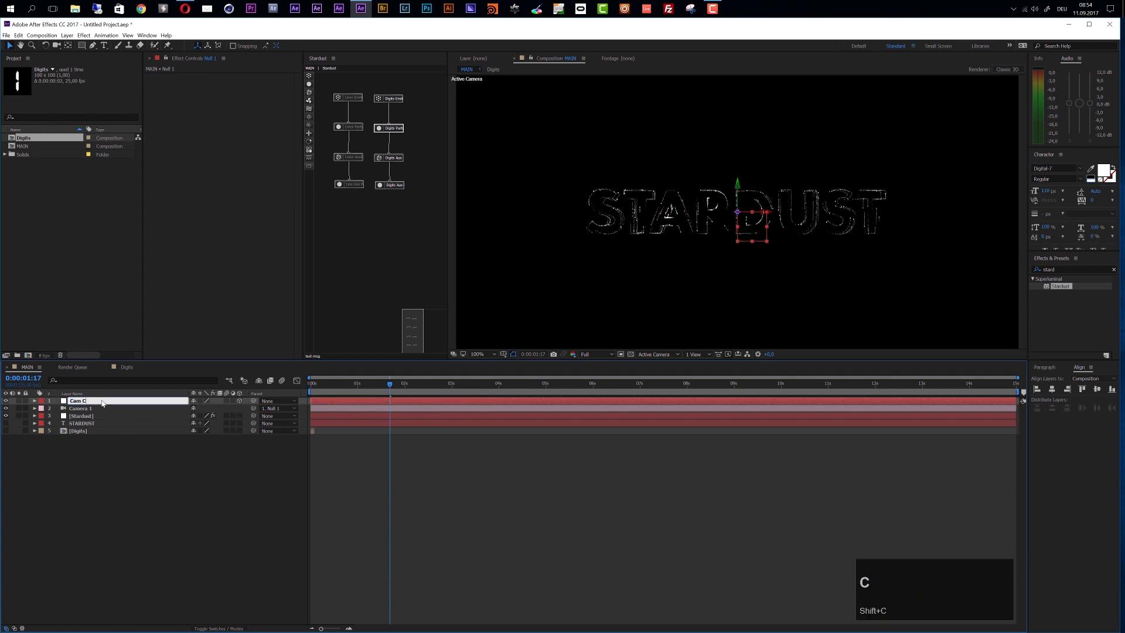
click(121, 464)
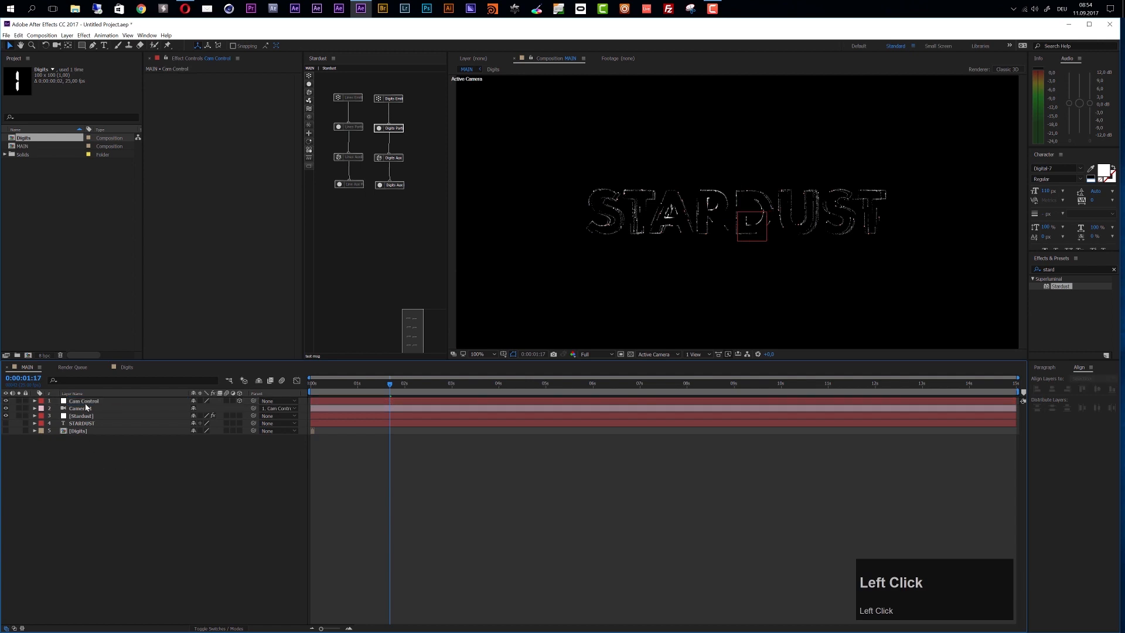
At 0:00:08:00, set a Position keyframe on Camera 1.
click(491, 400)
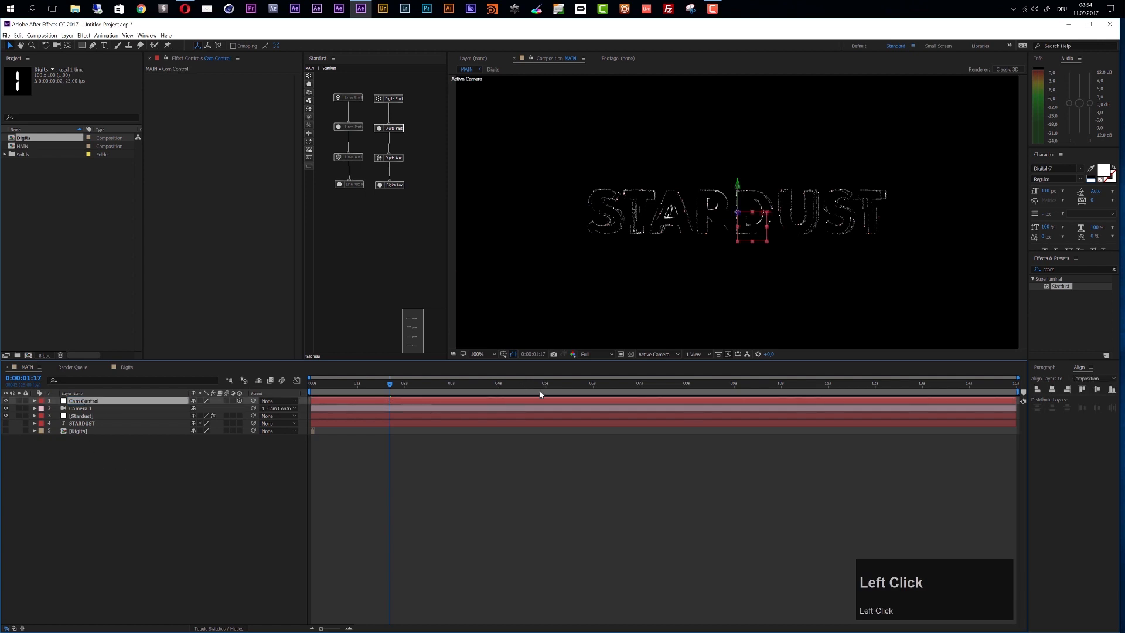
click(687, 386)
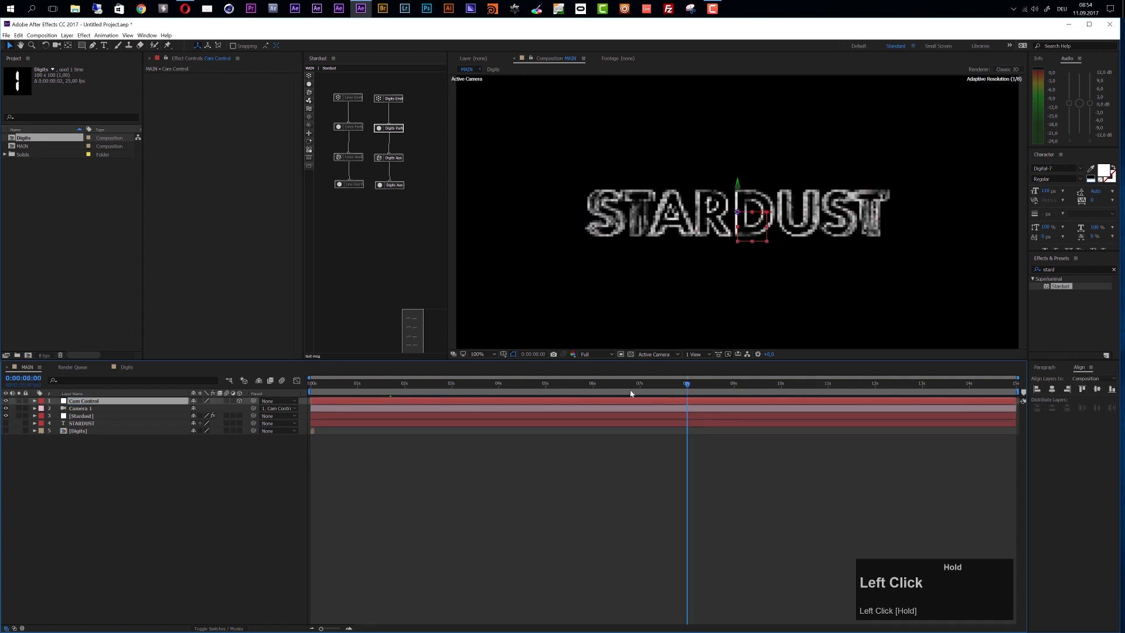
click(85, 410)
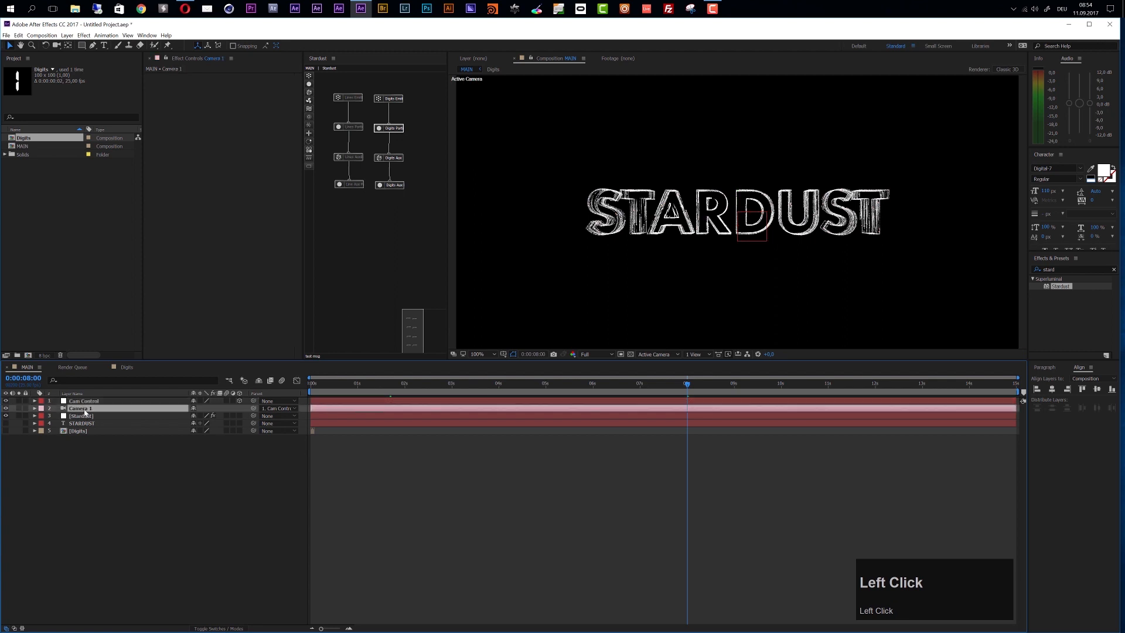
key(p)
click(56, 416)
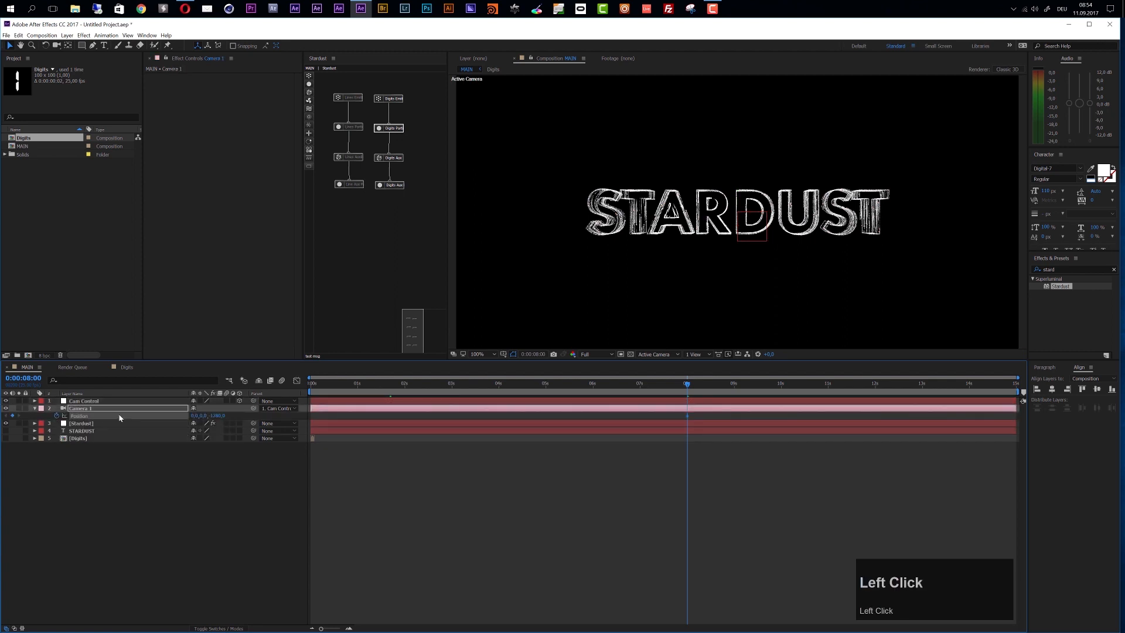
click(89, 409)
key(p)
key(p)
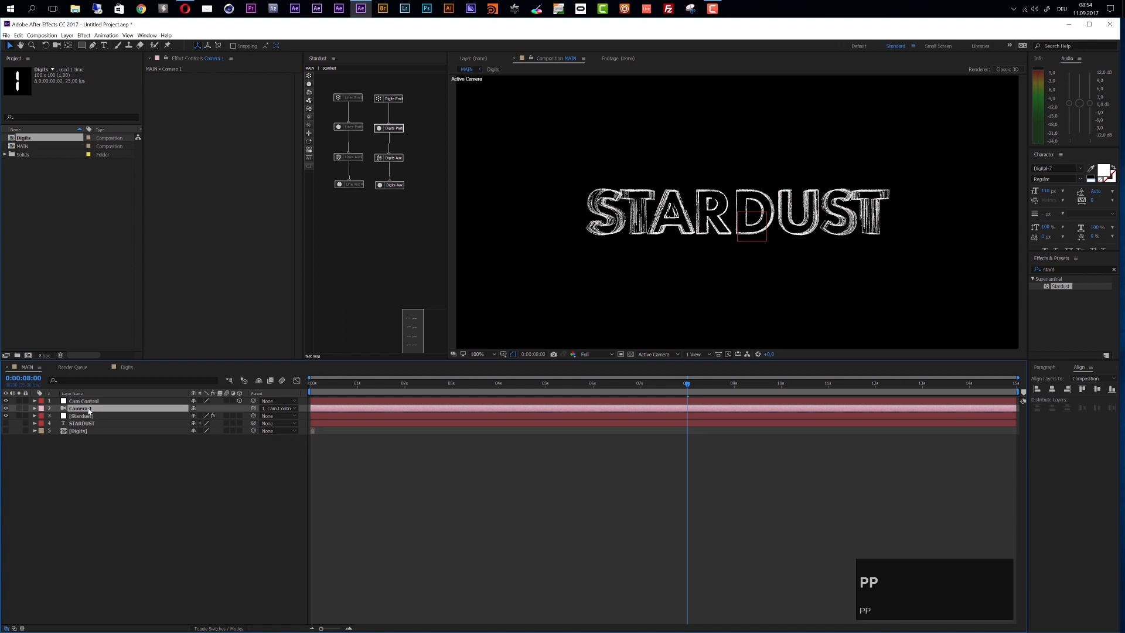
key(p)
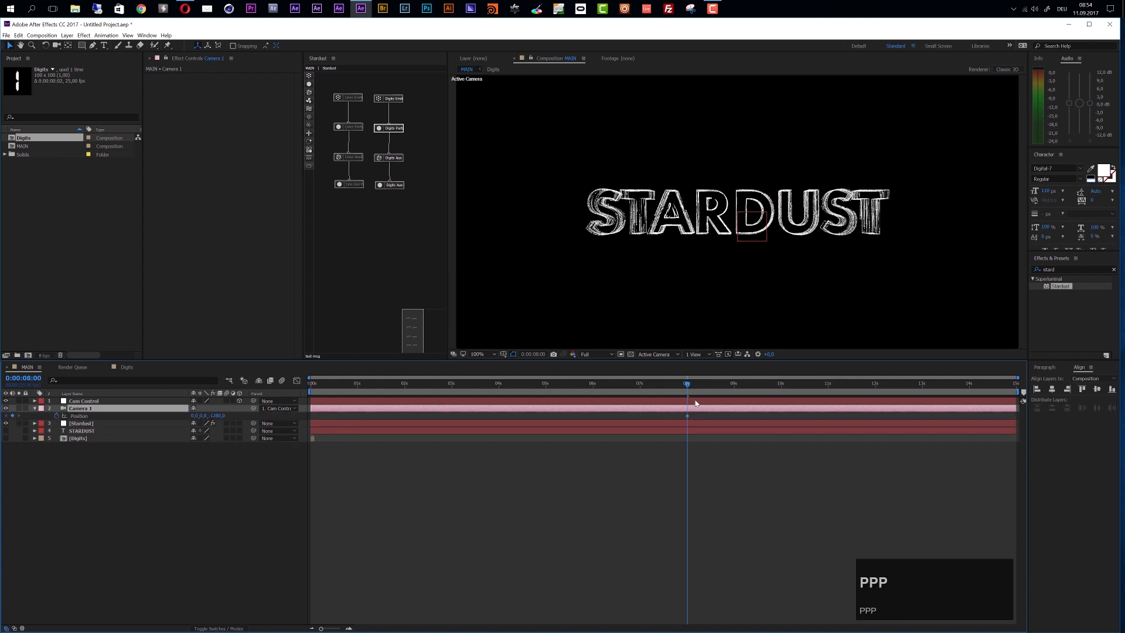
At 0:00:08:00, set a Y Rotation keyframe on the Cam Control null.
click(90, 402)
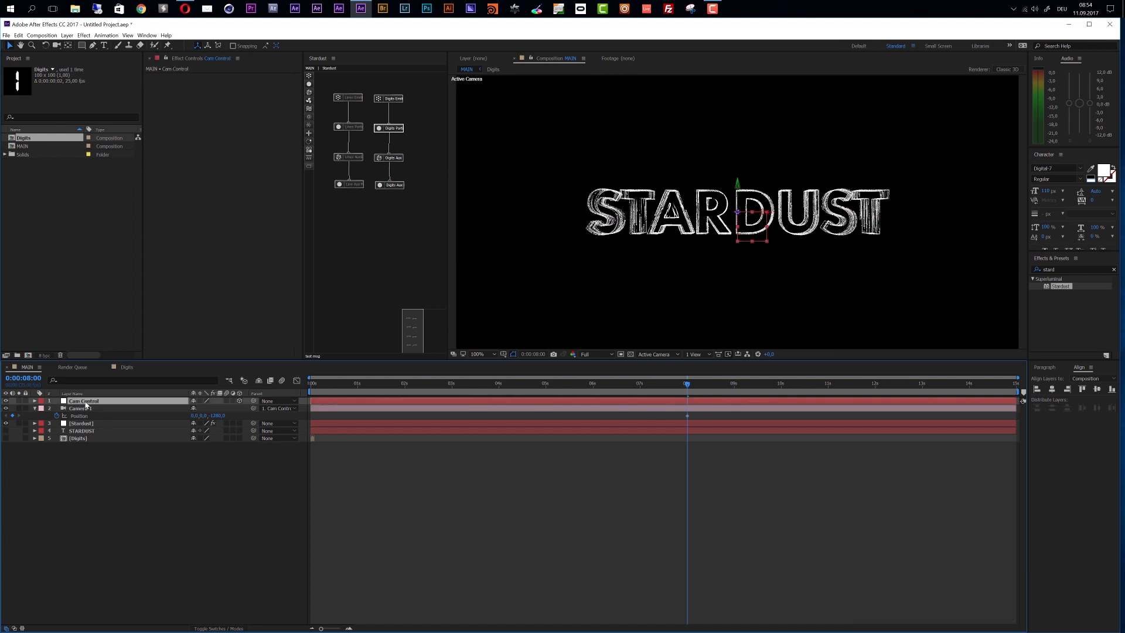
key(r)
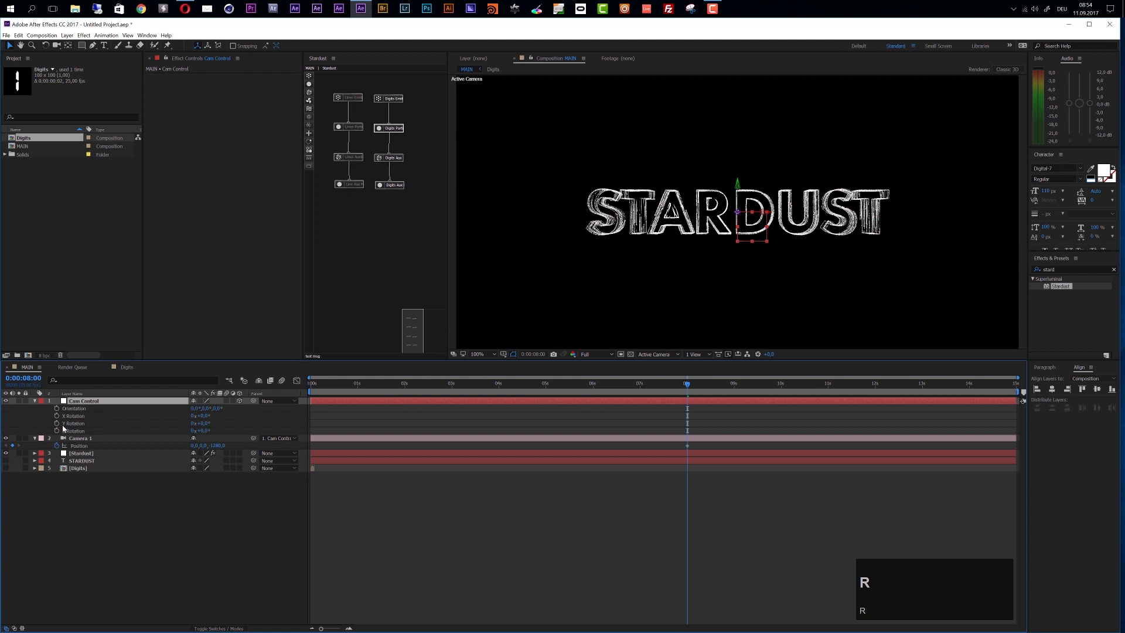
click(57, 424)
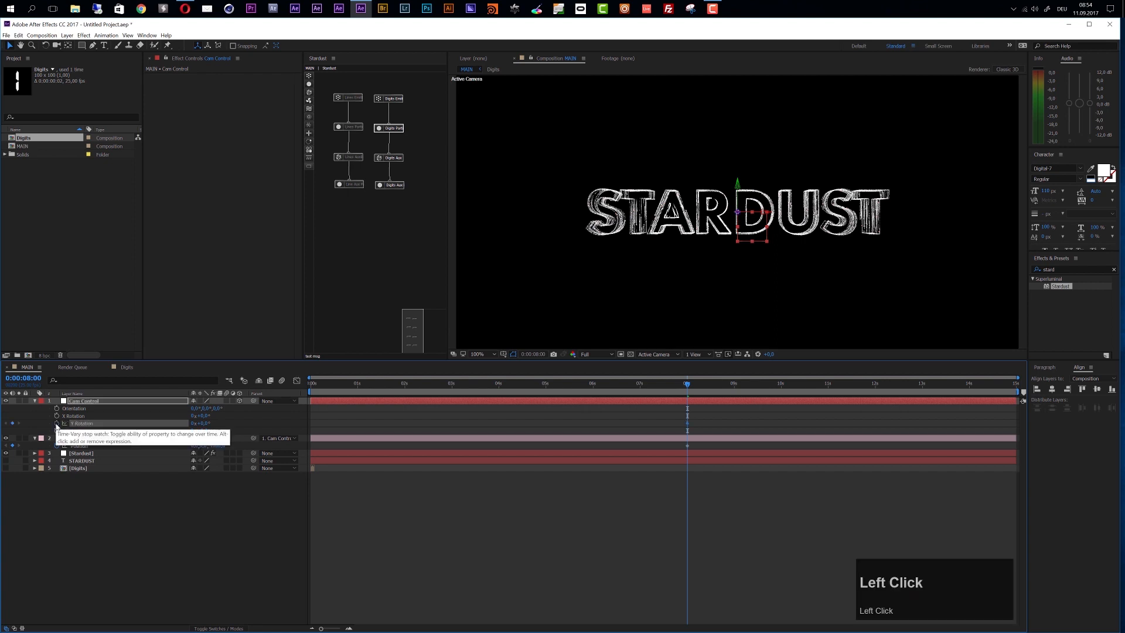
At 0:00:02:04, keyframe Camera 1's Z position at -250 and the Cam Control Y Rotation at 60°.
drag(382, 384, 398, 415)
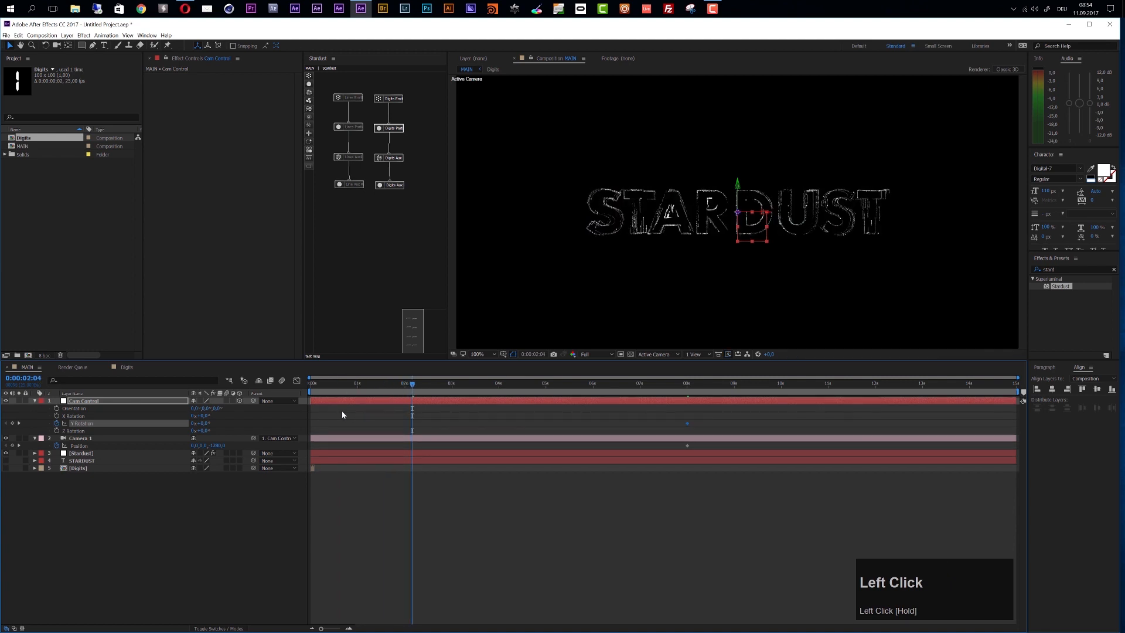
drag(205, 446, 267, 447)
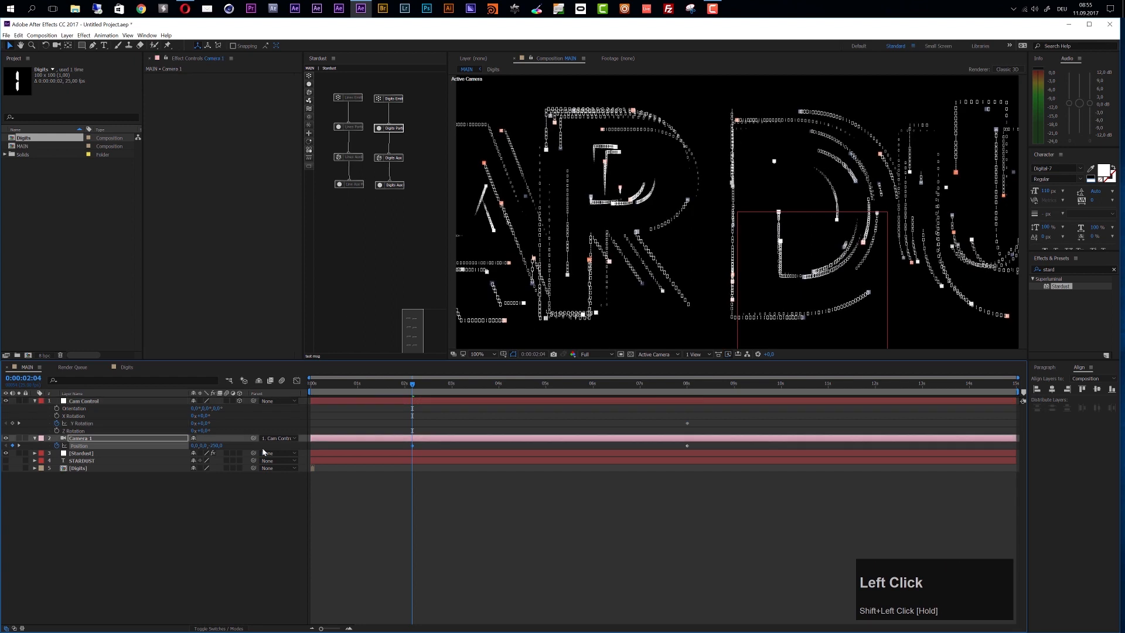
click(203, 423)
text(60)
key(Return)
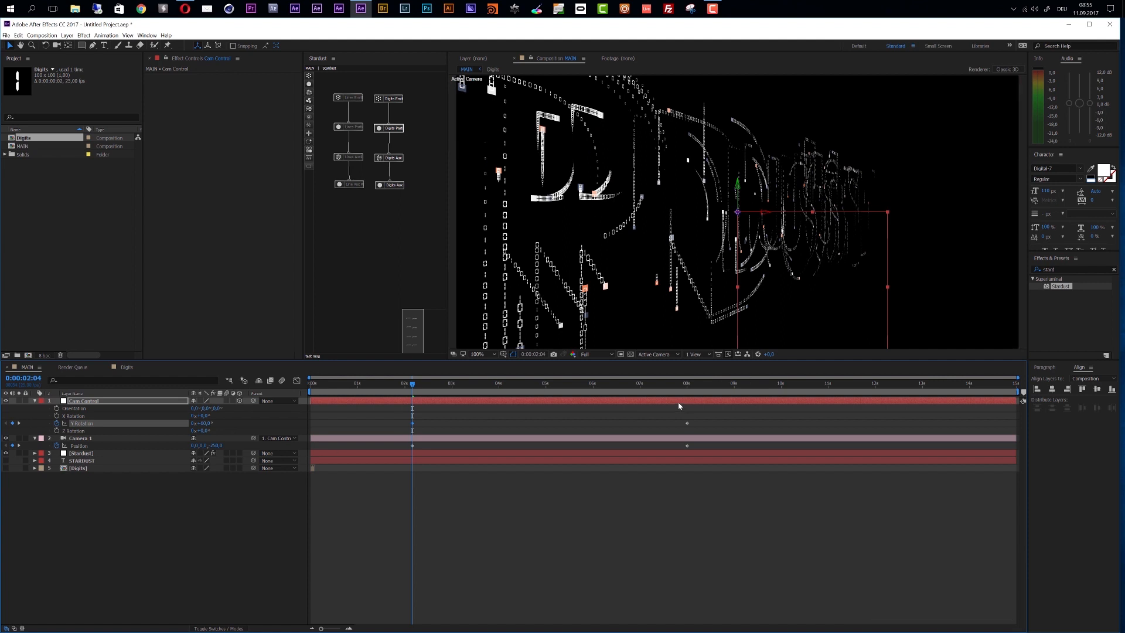
Move the first camera Position and Cam Control Y Rotation keyframes to the timeline start, and scrub through the camera move.
mouse_move(423, 422)
mouse_down()
mouse_move(405, 452)
mouse_move(309, 455)
mouse_up()
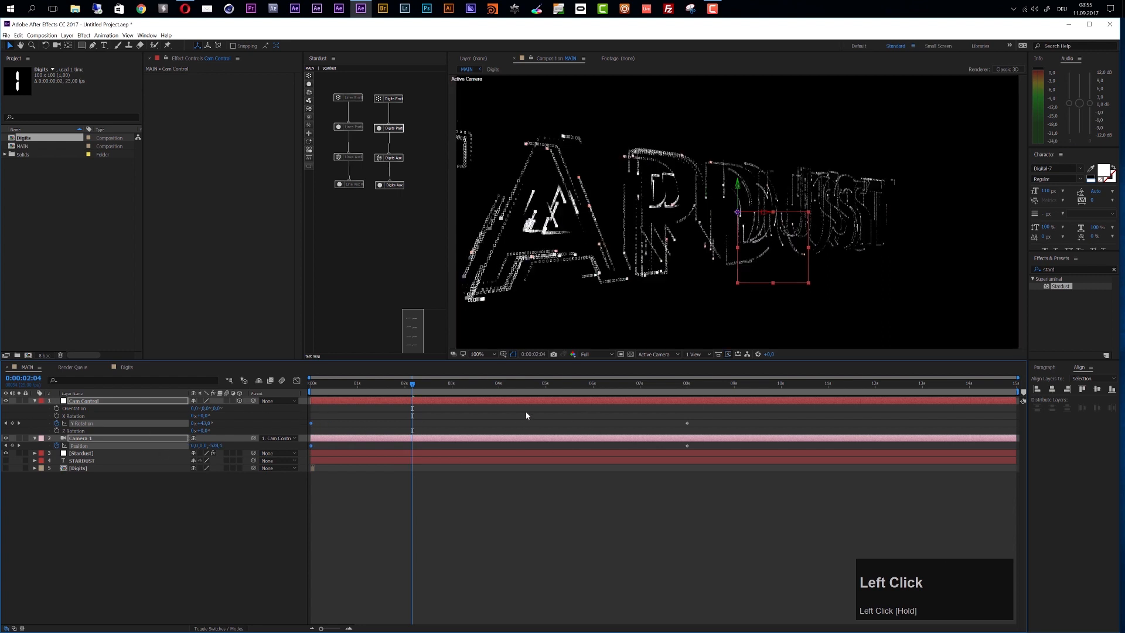
drag(373, 384, 628, 401)
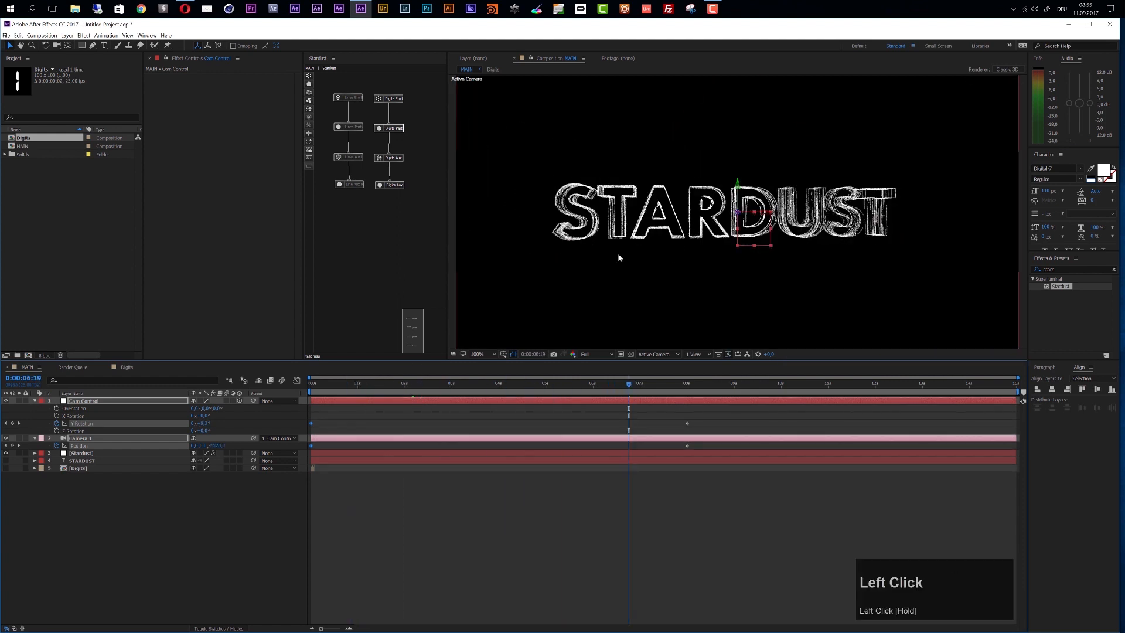
drag(481, 388, 386, 391)
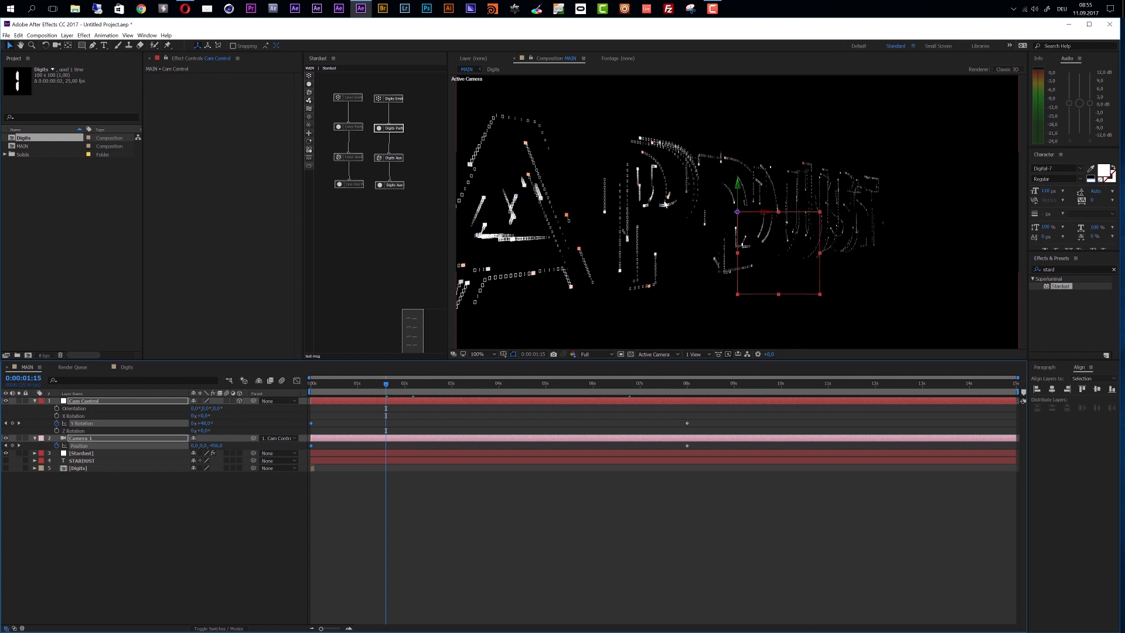
Extend the Digits composition's duration to 0:00:00:08 and fit its full length in the timeline.
click(127, 367)
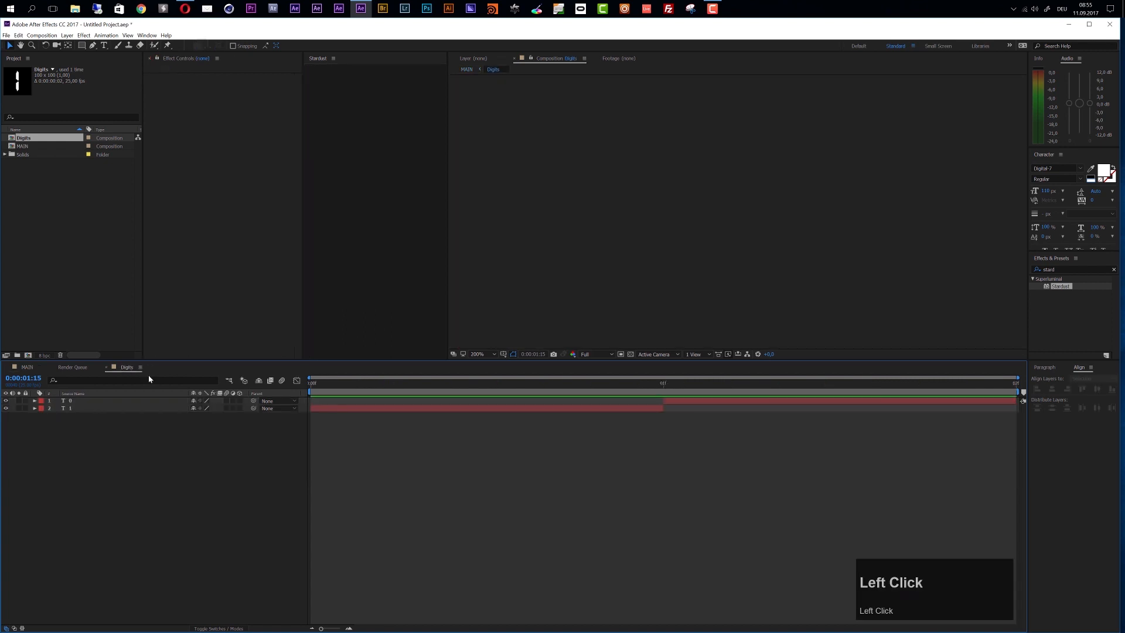
click(52, 36)
click(56, 57)
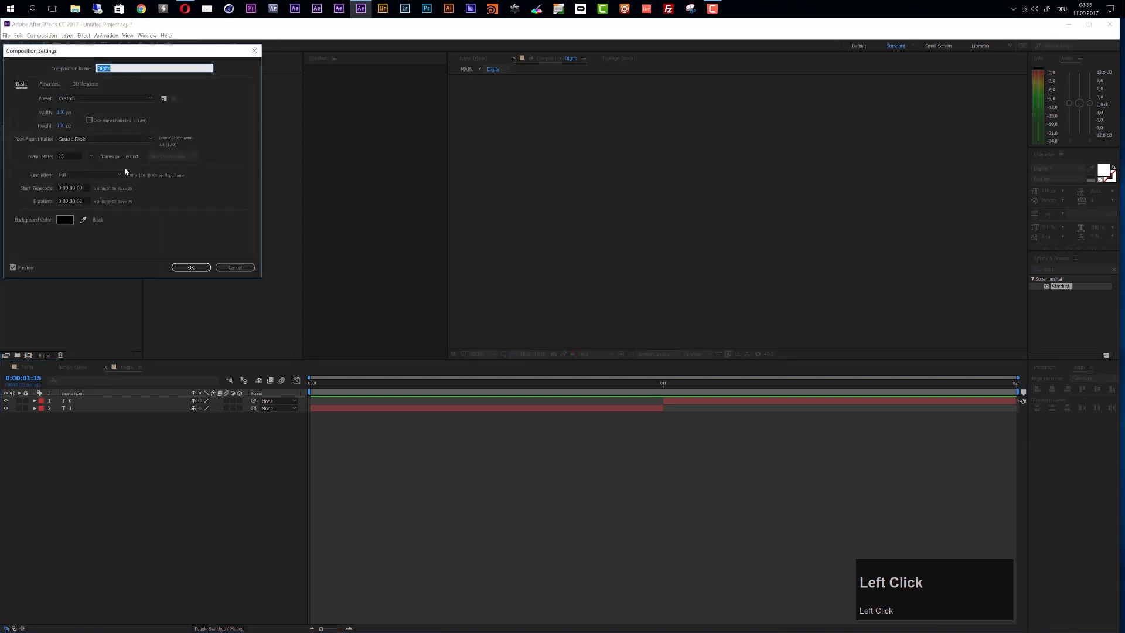
click(82, 200)
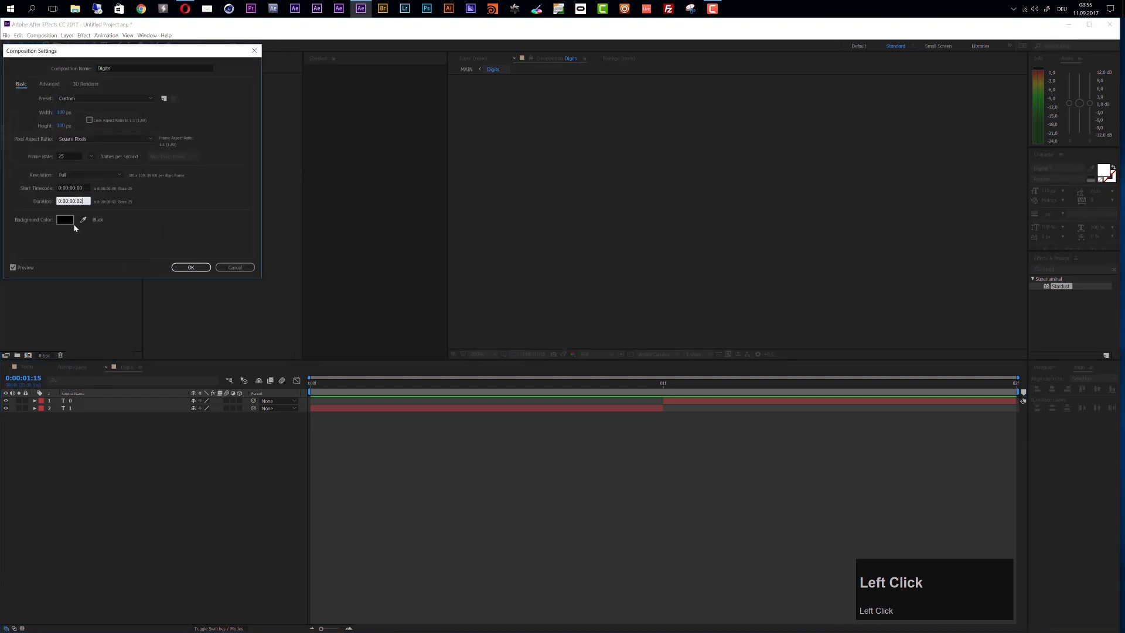
key(BackSpace)
text(8)
key(Return)
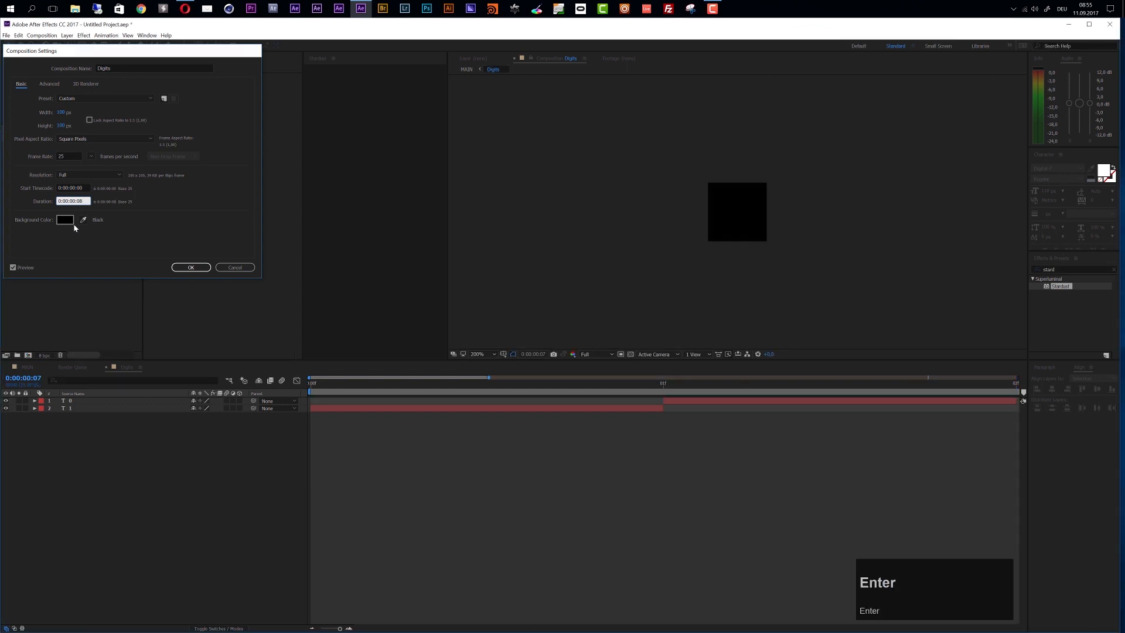
drag(337, 628, 321, 628)
Duplicate the 0 text layer, start the copy at 0:00:00:02, and change its text to #.
click(409, 387)
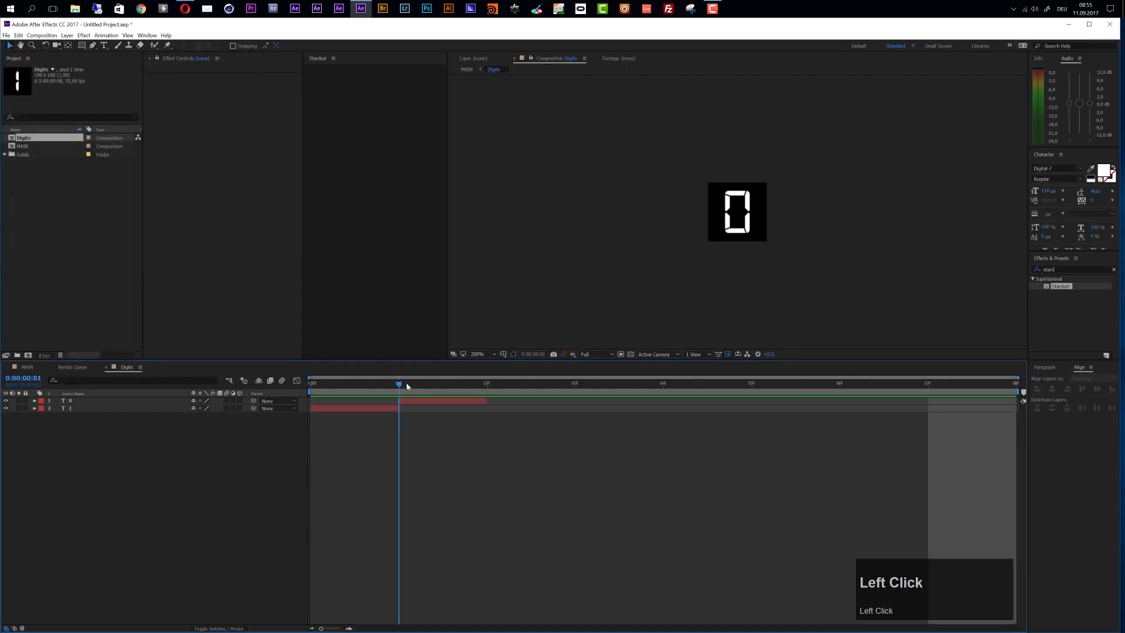
click(422, 402)
key(ctrl+d)
drag(429, 403, 504, 402)
click(489, 386)
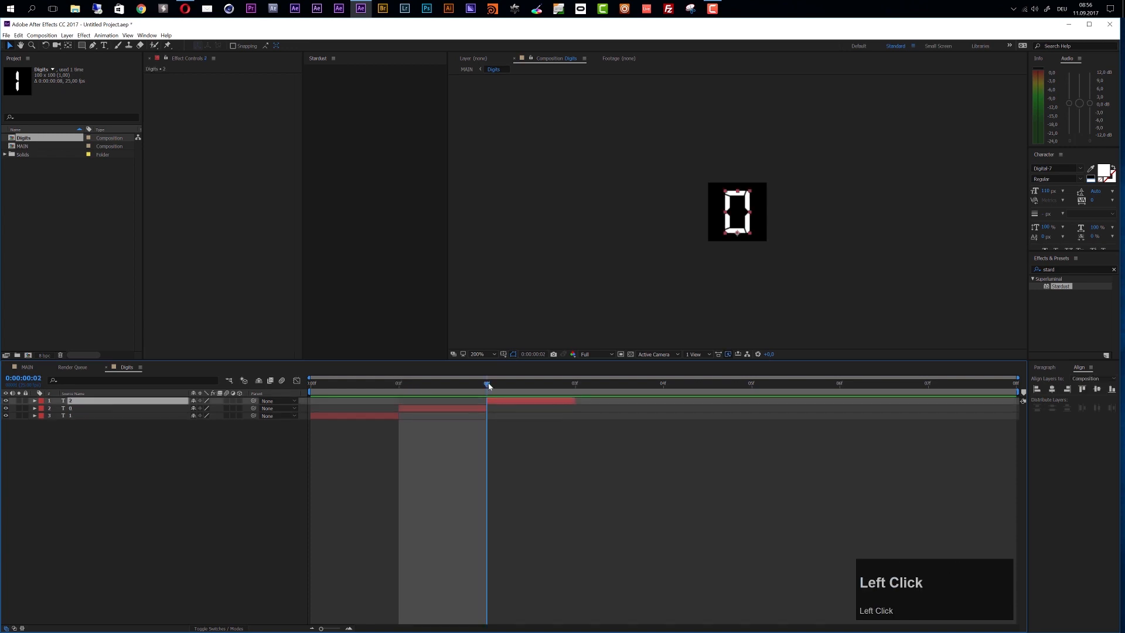
double_click(514, 405)
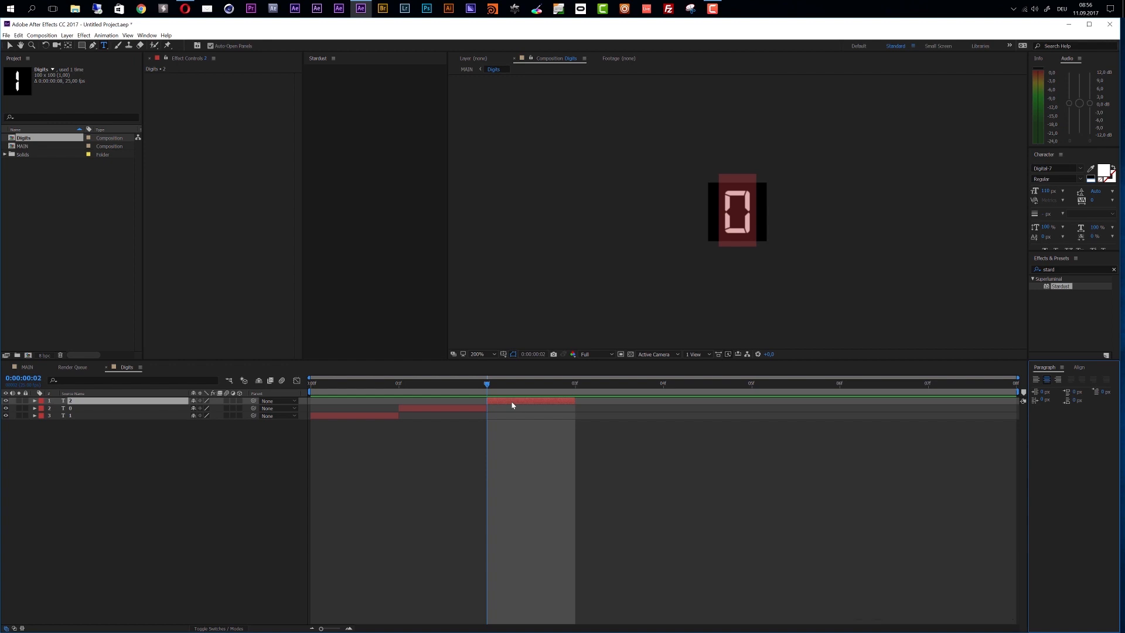
text(#)
click(512, 404)
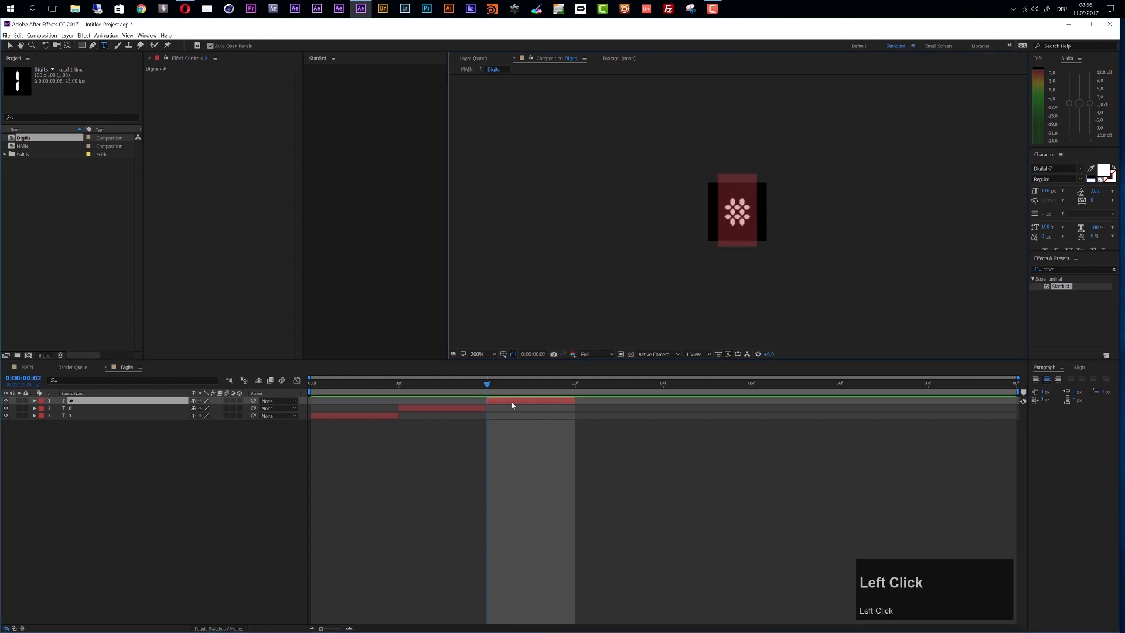
Enlarge the # character until it nearly fills the frame and center it vertically in the composition.
drag(1047, 191, 1063, 191)
click(1078, 367)
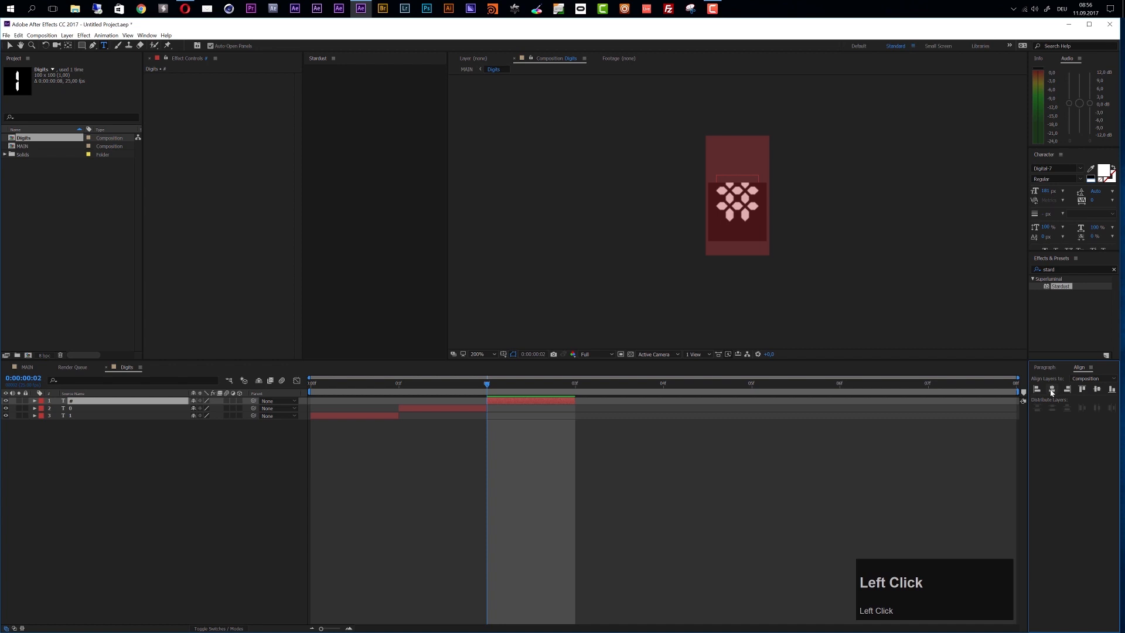
click(1093, 390)
click(1093, 391)
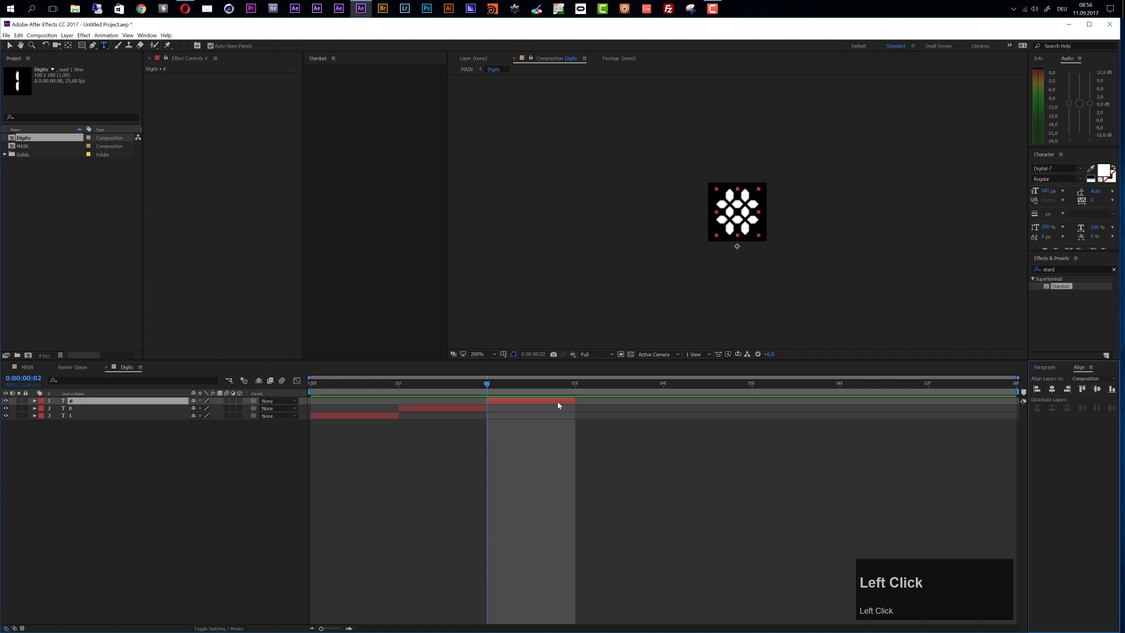
Duplicate the # layer, start the copy at 0:00:00:03, and change its text to ].
key(ctrl+d)
click(616, 402)
drag(616, 402, 617, 402)
click(577, 384)
double_click(603, 401)
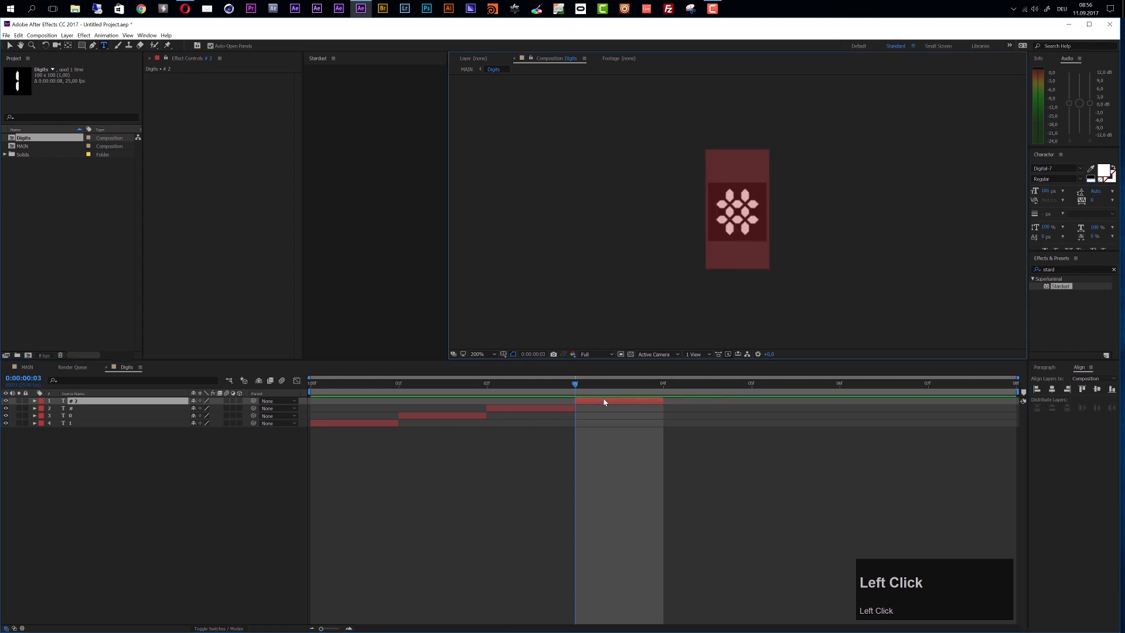
text(])
Reduce the ] character's font size to fit the frame and center it vertically in the composition.
drag(1048, 191, 1022, 193)
key(Escape)
click(1059, 400)
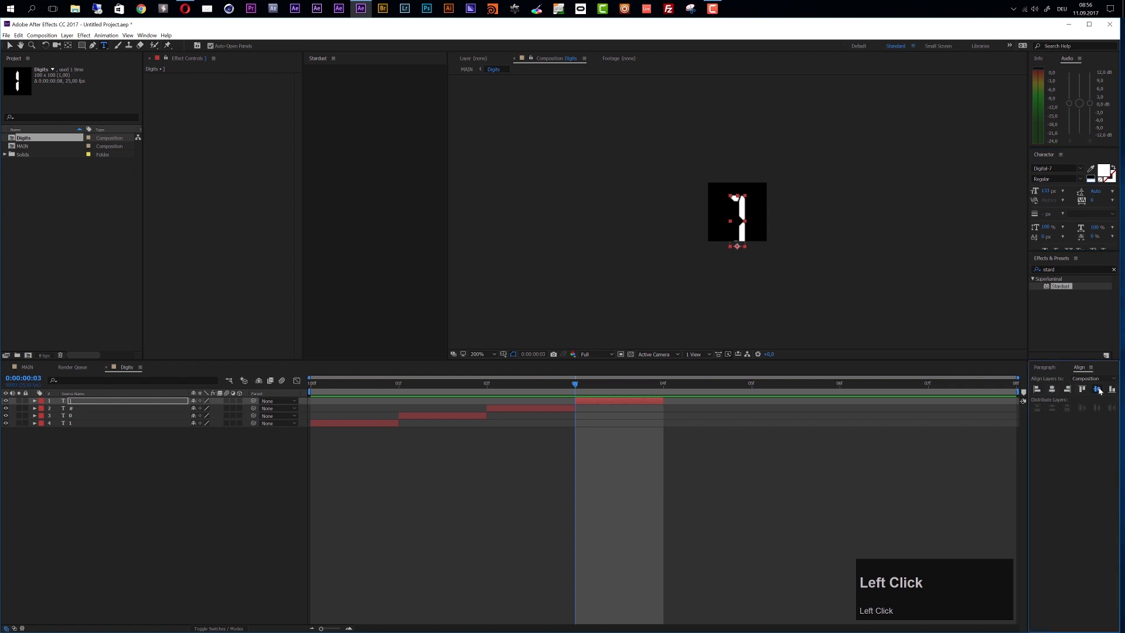
Duplicate the ] layer, start the copy at 0:00:00:04, and change its text to %.
click(593, 402)
key(ctrl+d)
drag(594, 402, 681, 393)
click(662, 385)
click(682, 400)
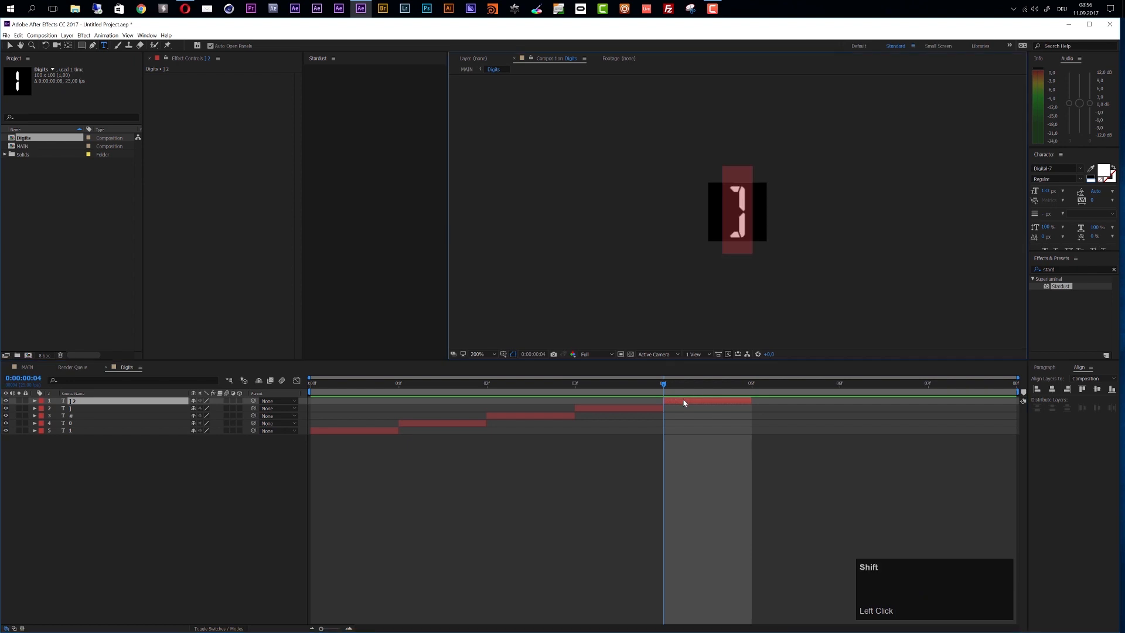
text(%)
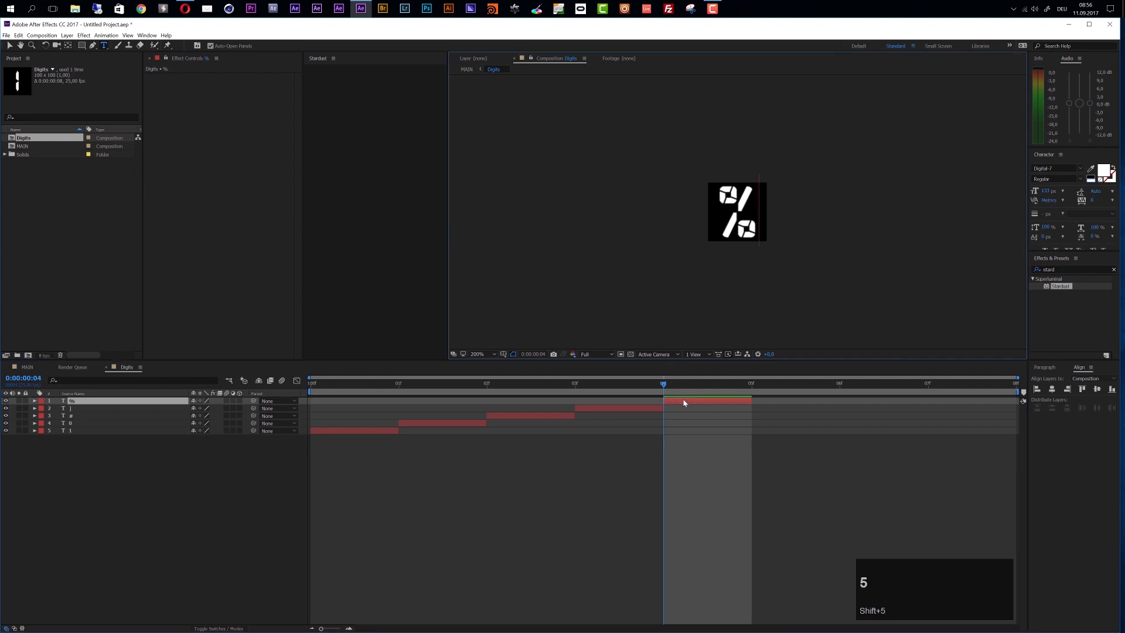
Duplicate the % layer, start the copy at 0:00:00:05, and change its text to a double quotation mark.
key(ctrl+d)
key(ctrl+d)
drag(684, 401, 748, 406)
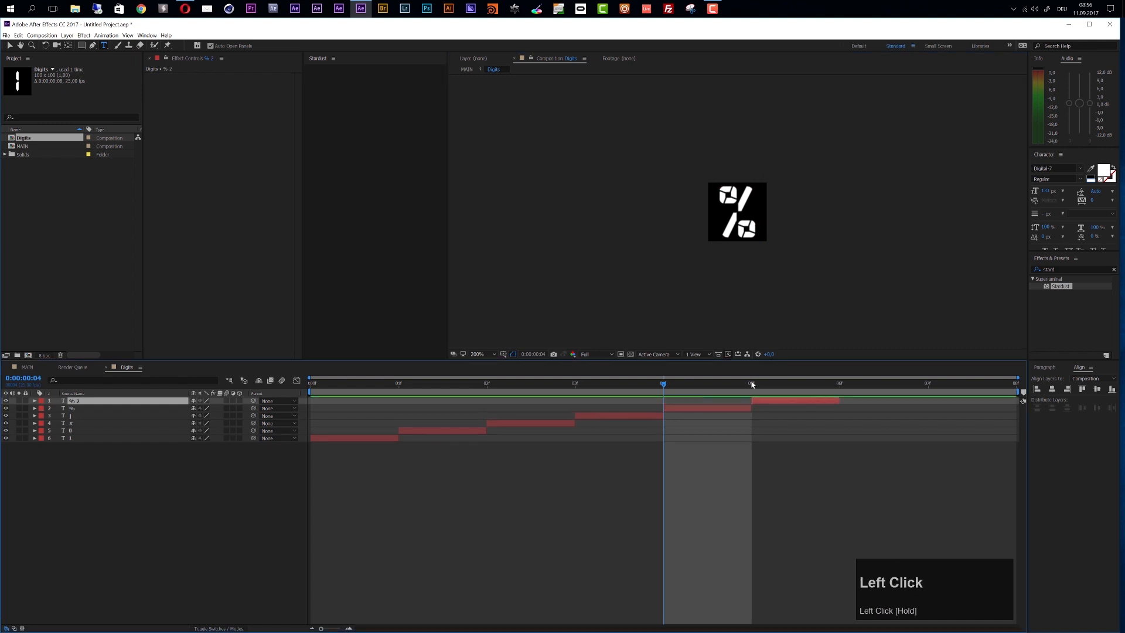
click(752, 387)
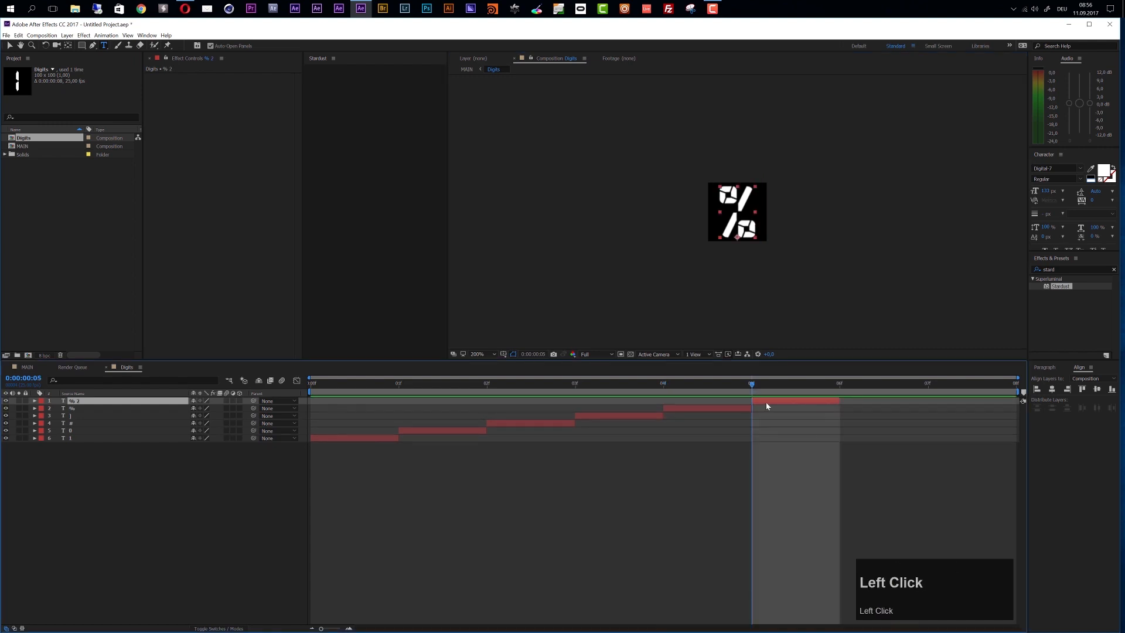
click(767, 405)
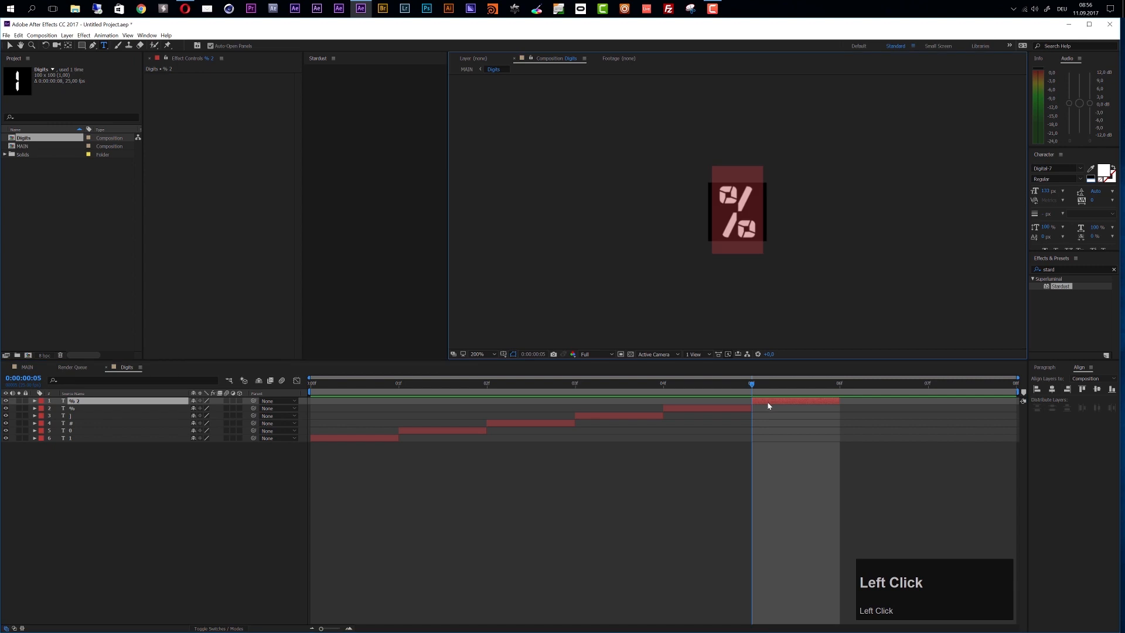
text(")
click(768, 405)
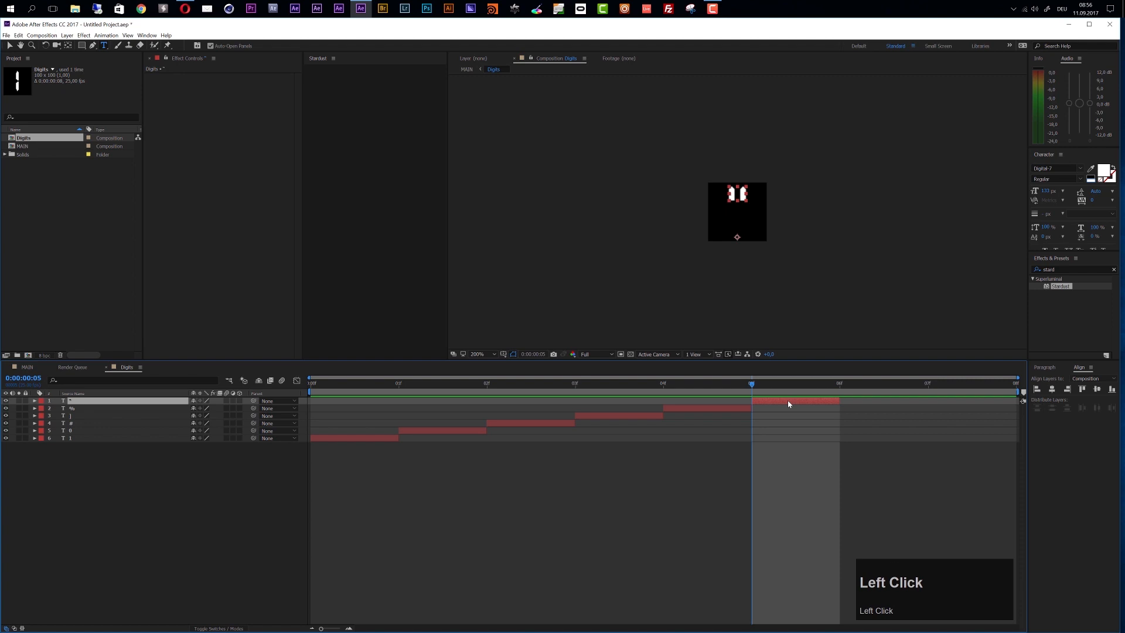
Duplicate the quotation mark layer, start the copy at 0:00:00:06, and change its text to /.
key(ctrl+d)
drag(788, 403, 874, 403)
click(863, 385)
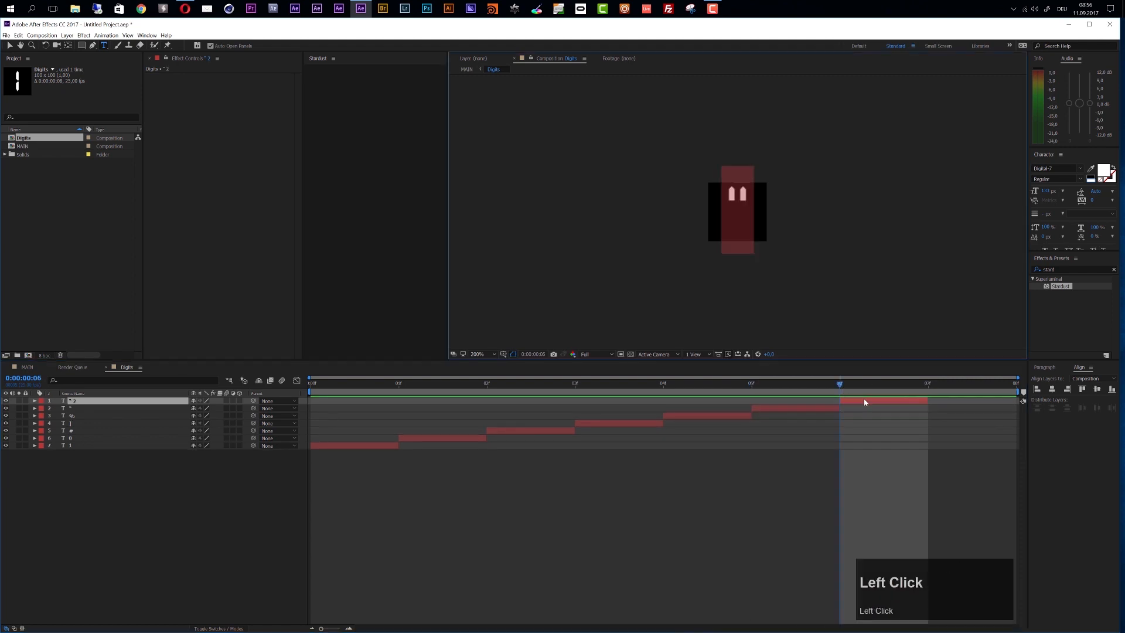
text(/)
Duplicate the / layer, start the copy at 0:00:00:07, and change its text to +.
key(ctrl+d)
drag(866, 401, 931, 403)
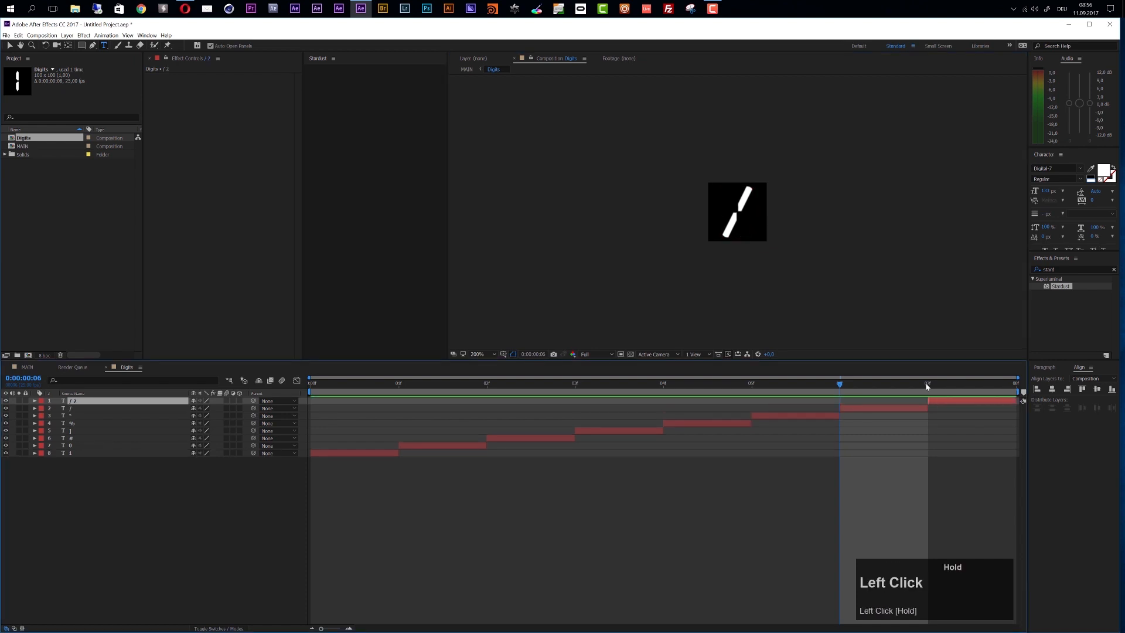
click(926, 385)
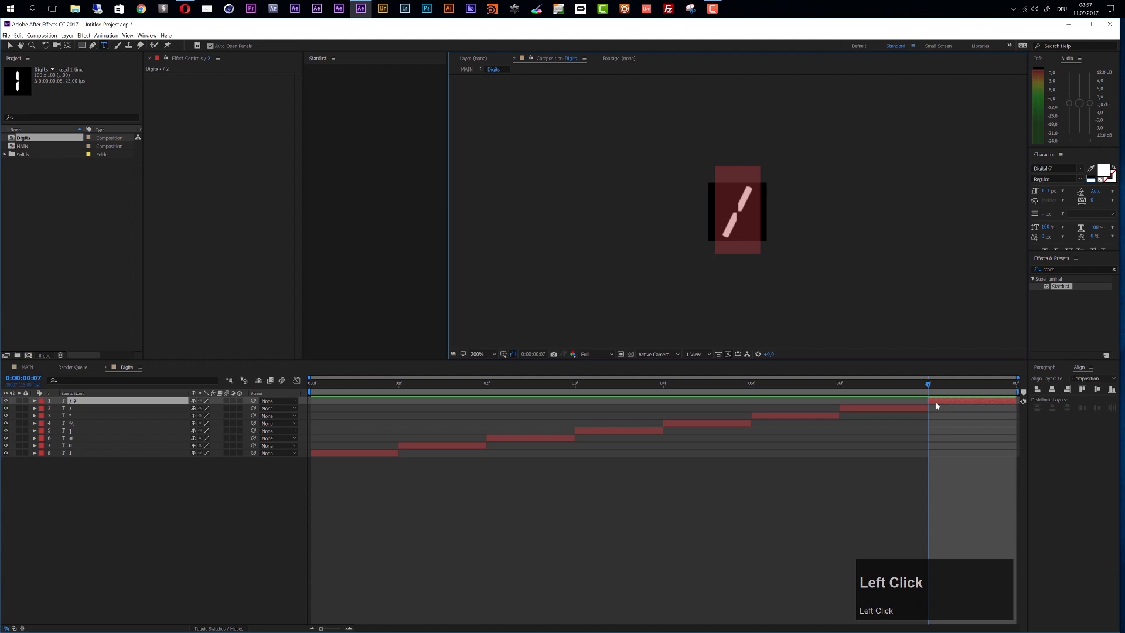
text(+)
Set the + character's font size to 222 px and center it in the composition.
double_click(934, 403)
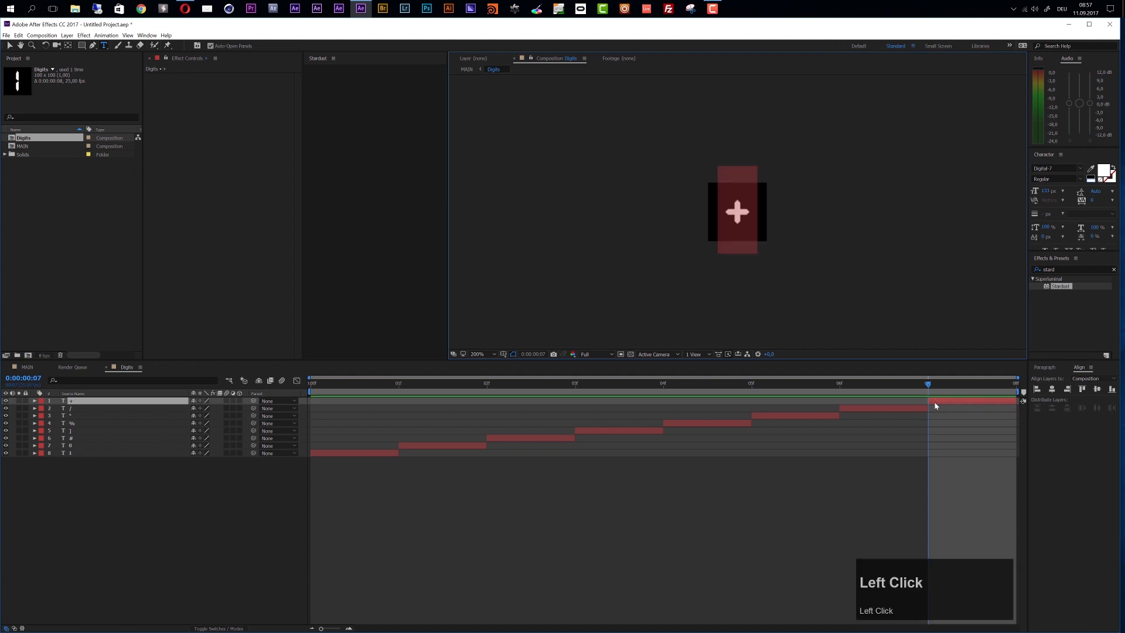
drag(1045, 191, 1066, 369)
click(1057, 388)
click(1097, 390)
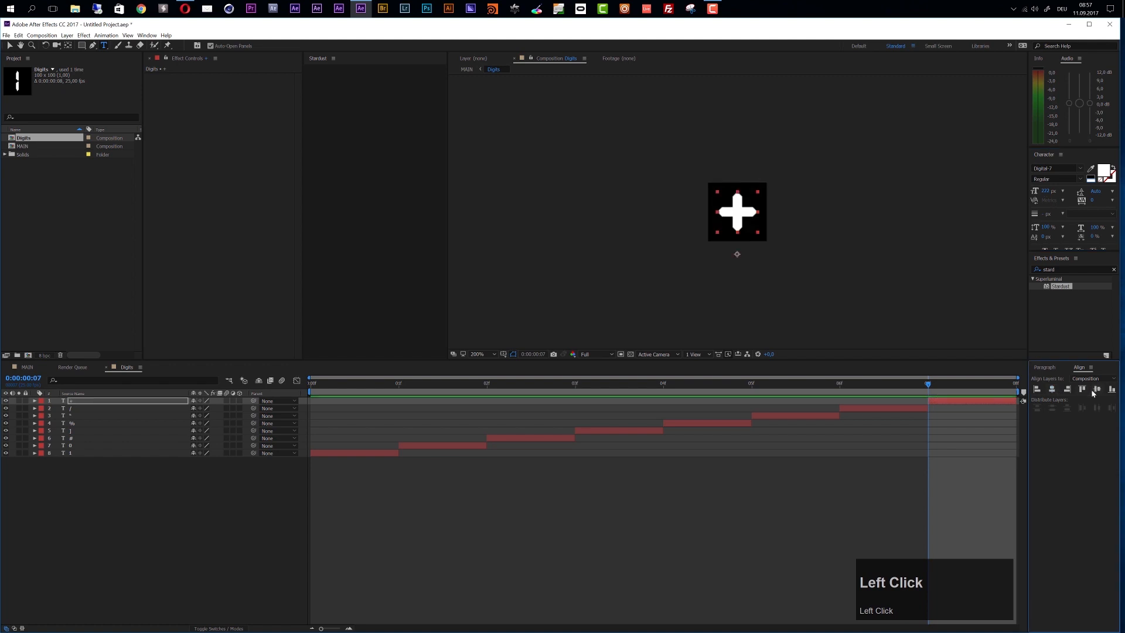
click(732, 507)
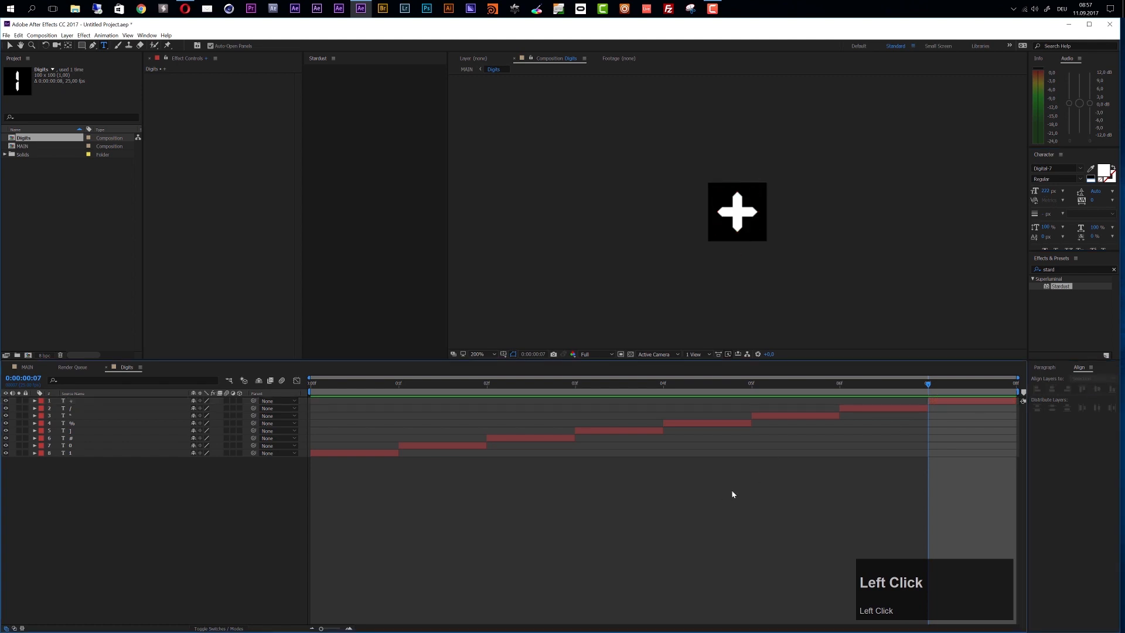
Return to the MAIN composition and scrub to 0:00:01:13 to check the new characters in the particle title.
click(27, 367)
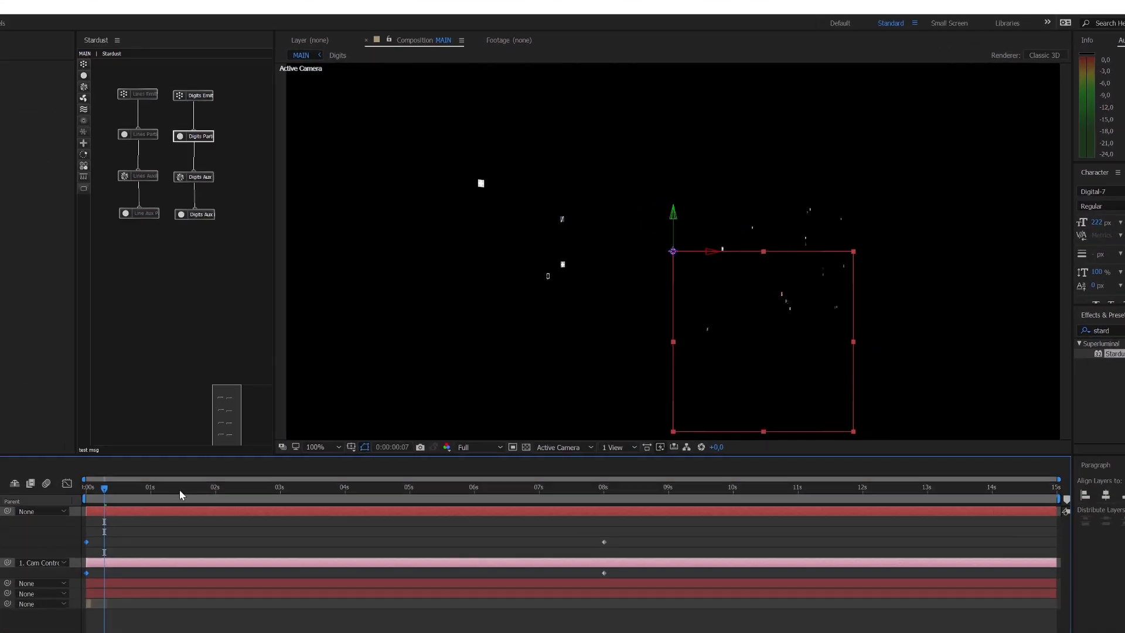
drag(330, 384, 463, 384)
drag(299, 632, 182, 632)
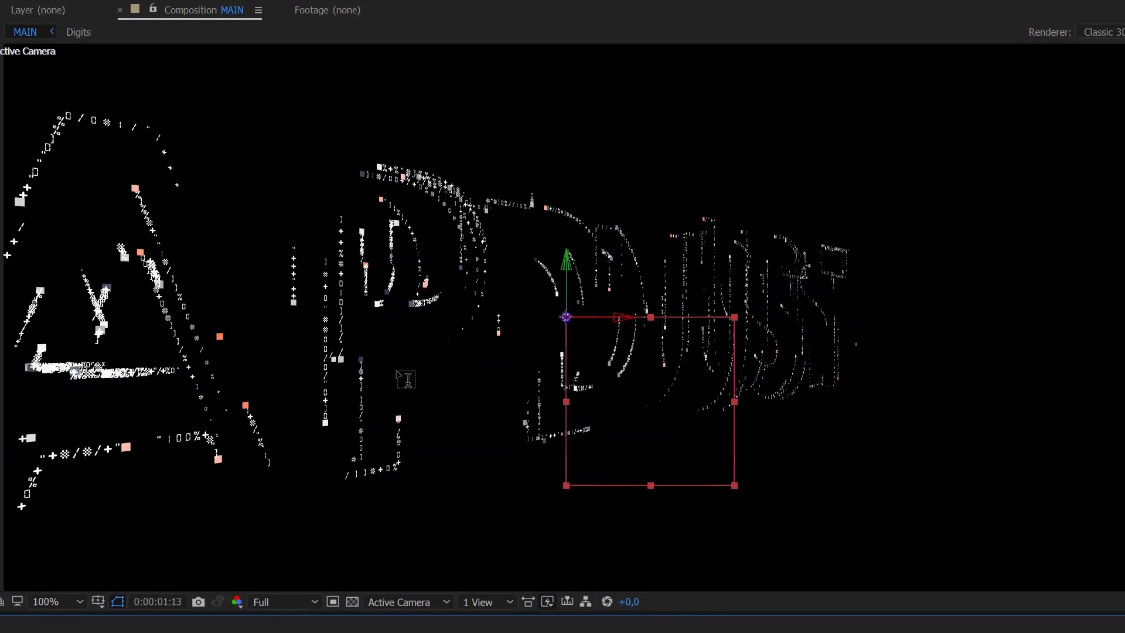
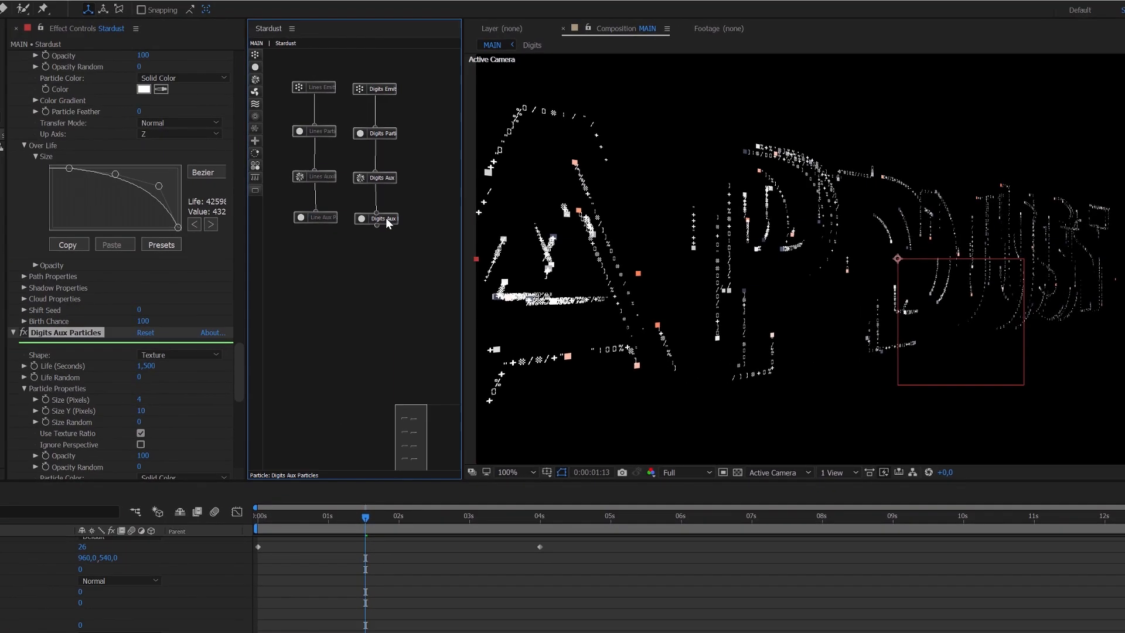
Select the Digits Aux Particles node and review its Texture settings.
click(385, 218)
scroll(155, 382, down, 5)
scroll(119, 328, down, 5)
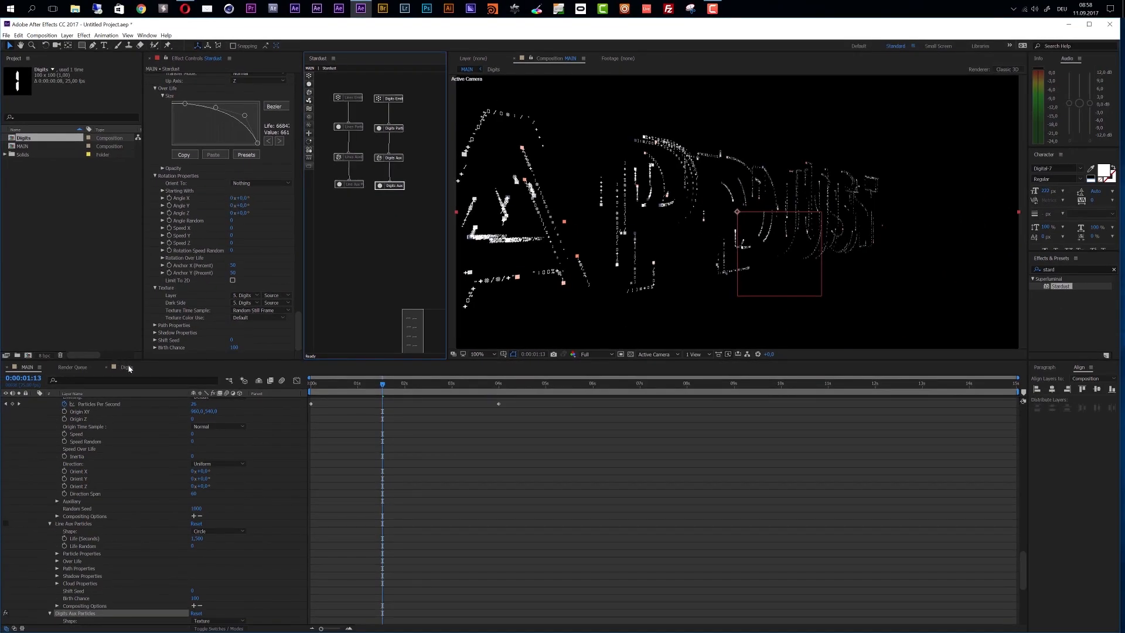
Reopen the Digits composition and examine the # layer at 0:00:00:02.
click(128, 367)
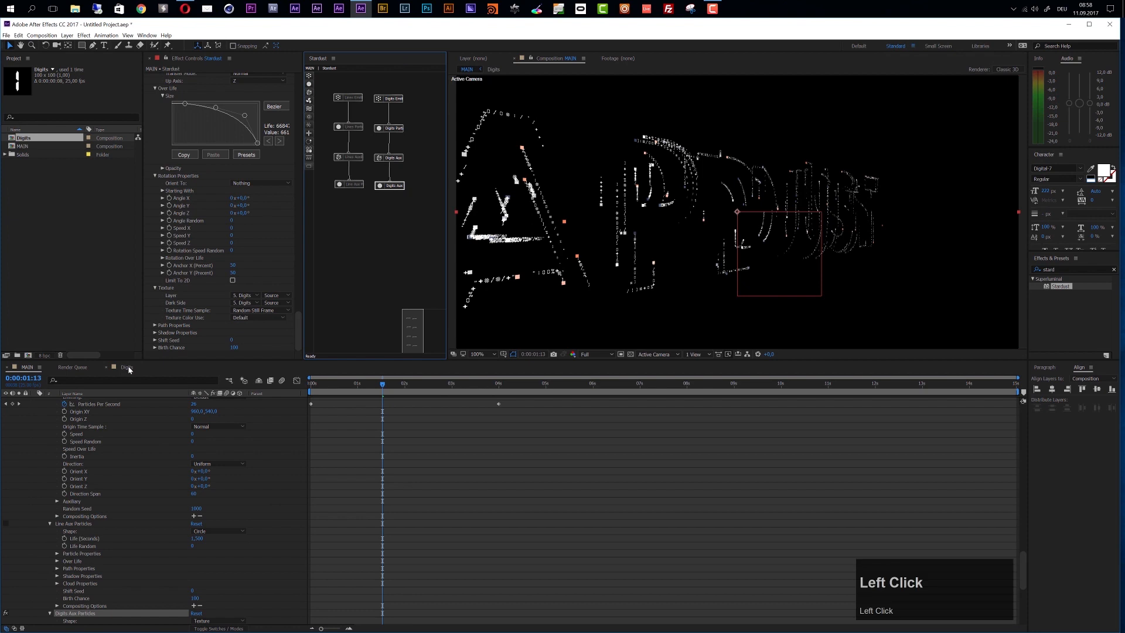
click(526, 383)
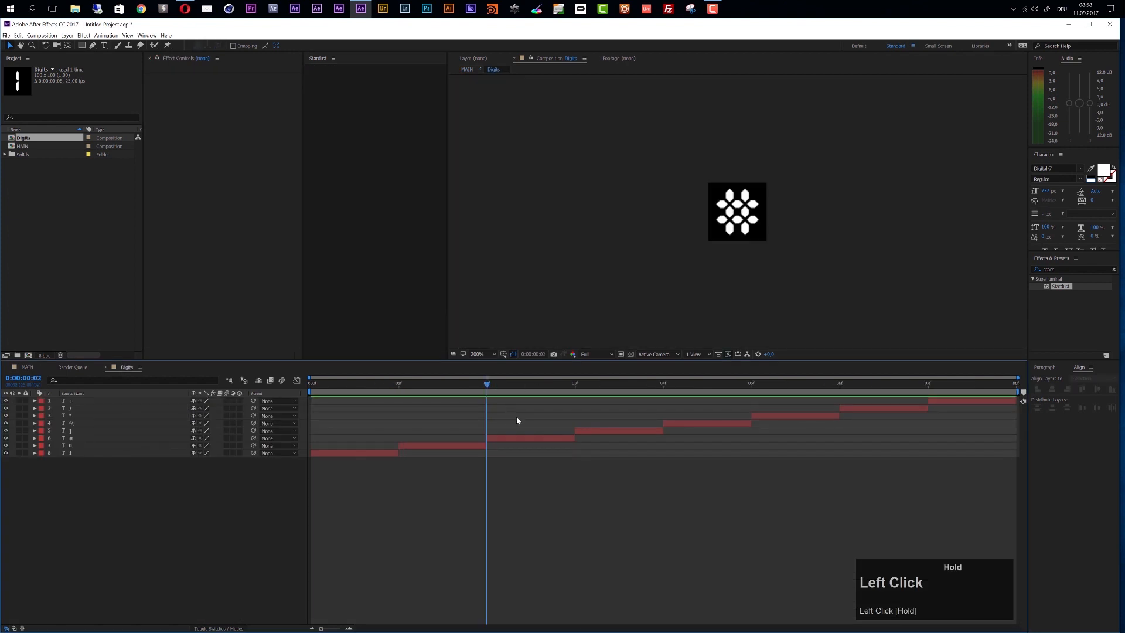
click(521, 437)
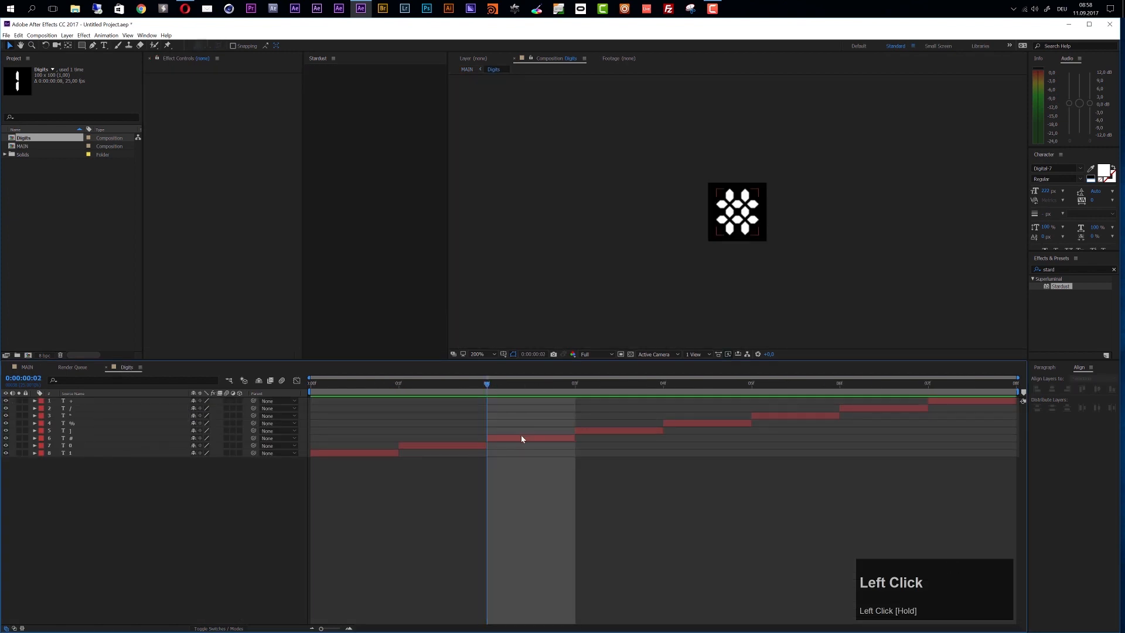
Try a purple fill on the # text layer in the Digits composition, check it in MAIN, and undo the colour change.
click(1105, 171)
click(141, 89)
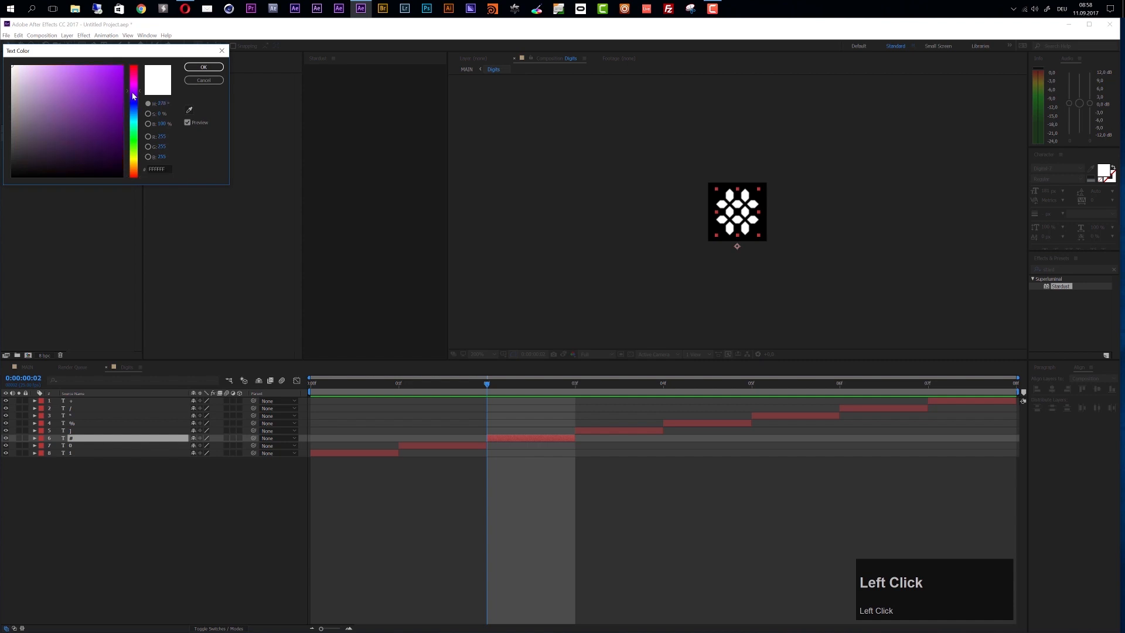
click(203, 66)
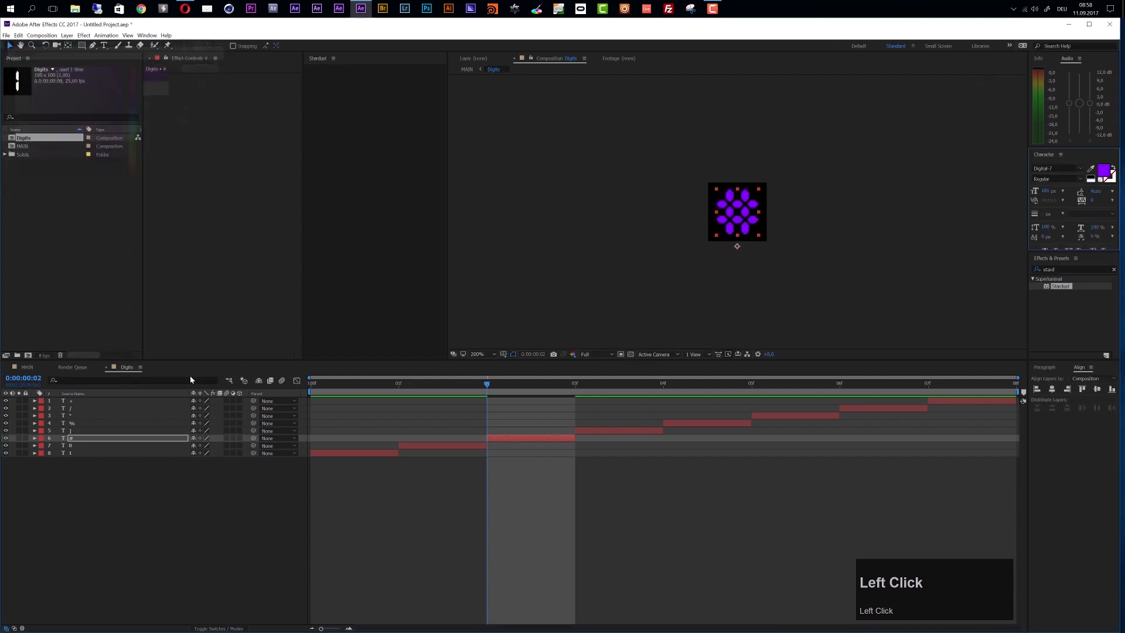
click(29, 367)
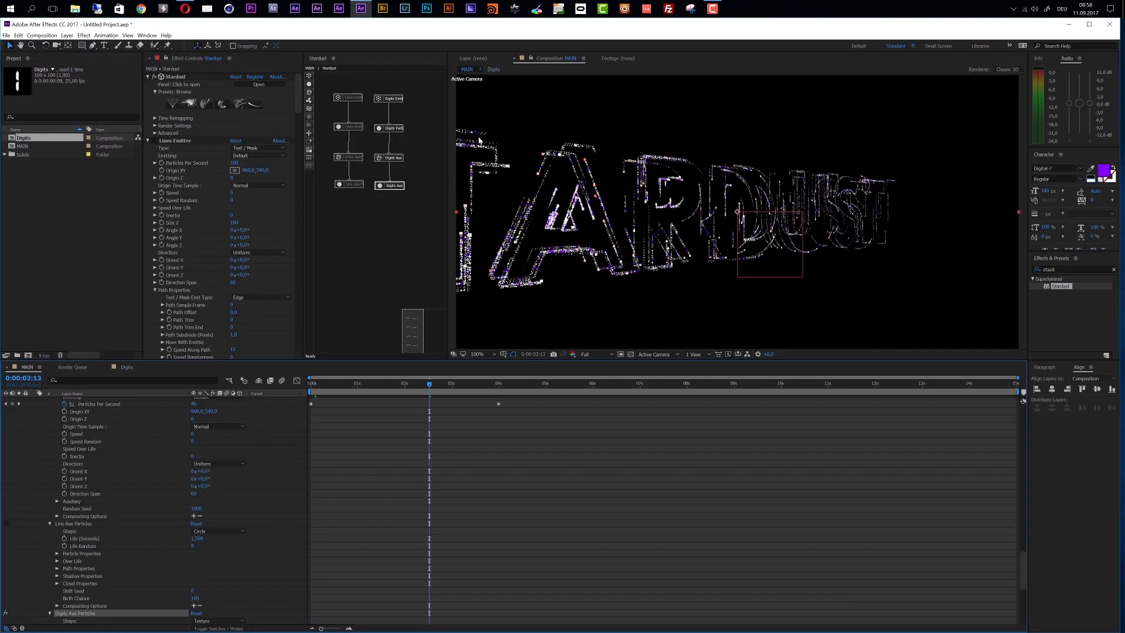
click(127, 367)
key(ctrl+z)
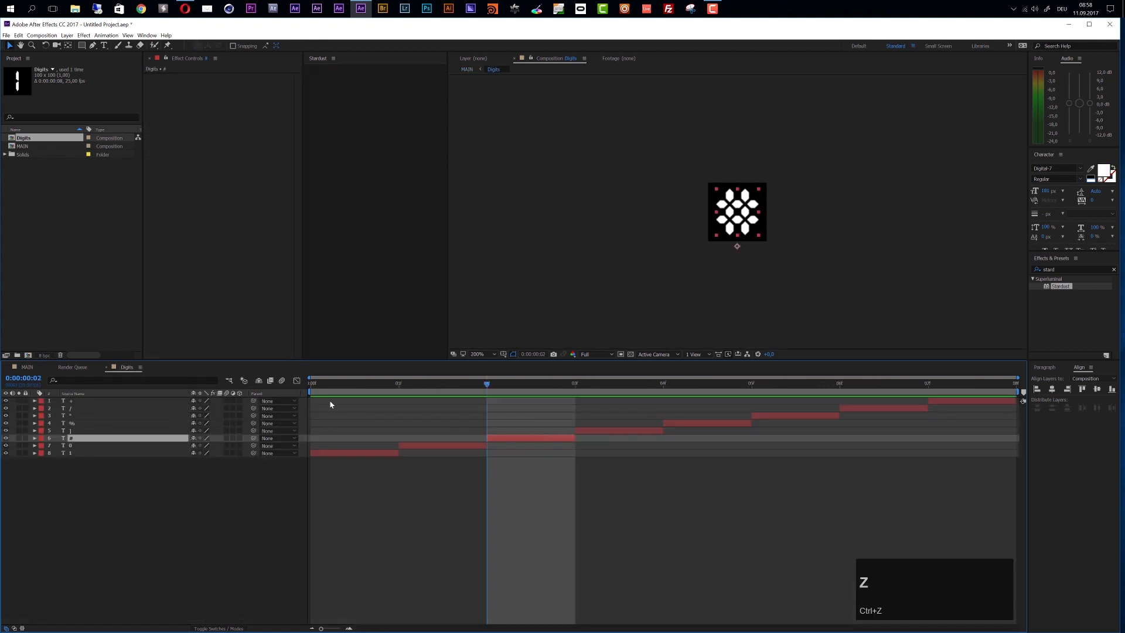
In MAIN, set the Digits Aux Particles' Texture Color Use to Alpha and preview the frame at 0:00:02:07.
click(24, 366)
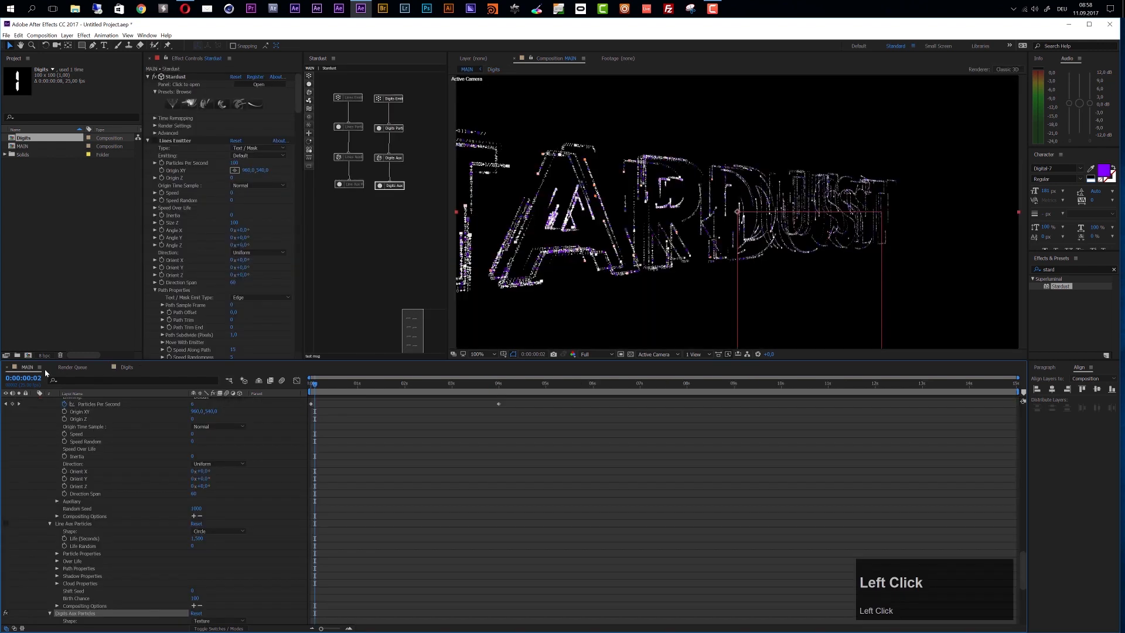
click(389, 185)
scroll(237, 323, down, 2)
scroll(237, 323, down, 10)
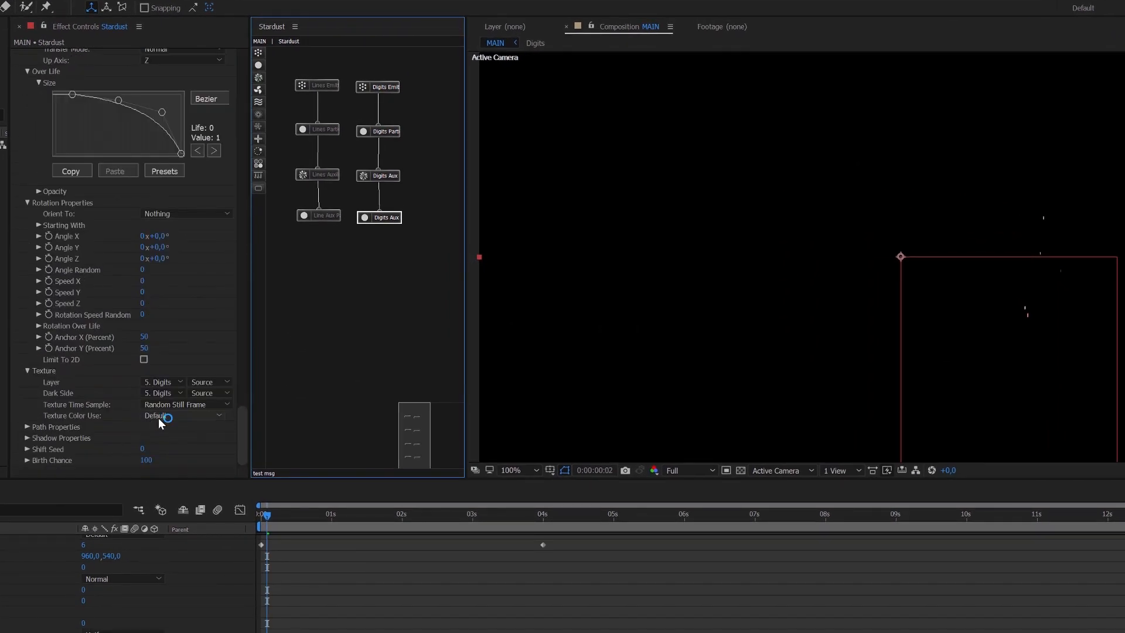
click(158, 417)
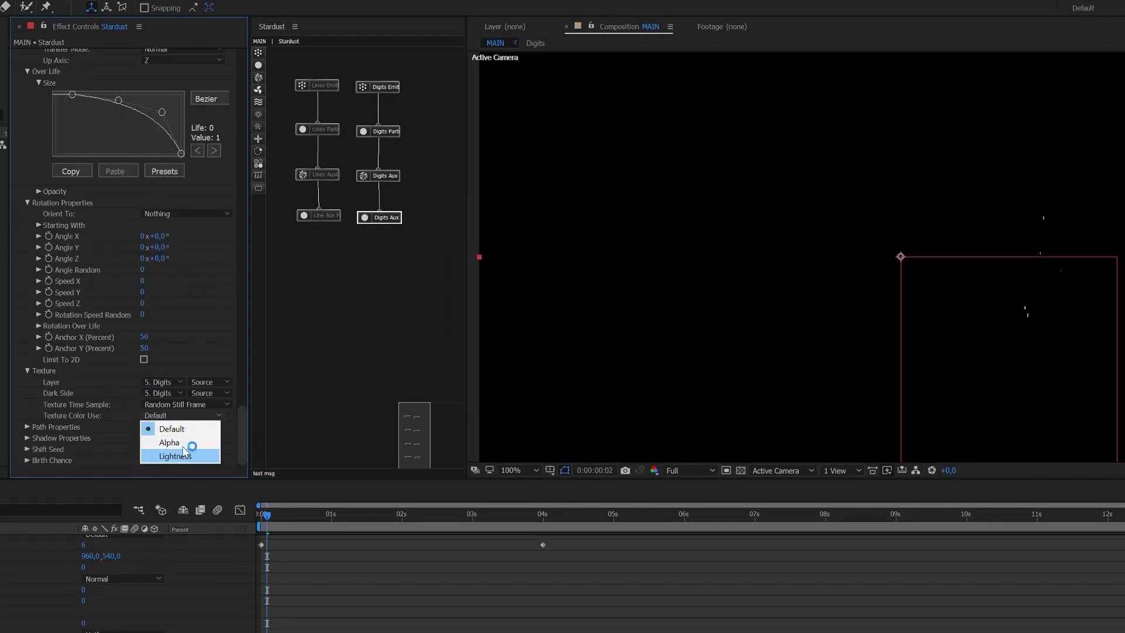
click(179, 443)
click(423, 514)
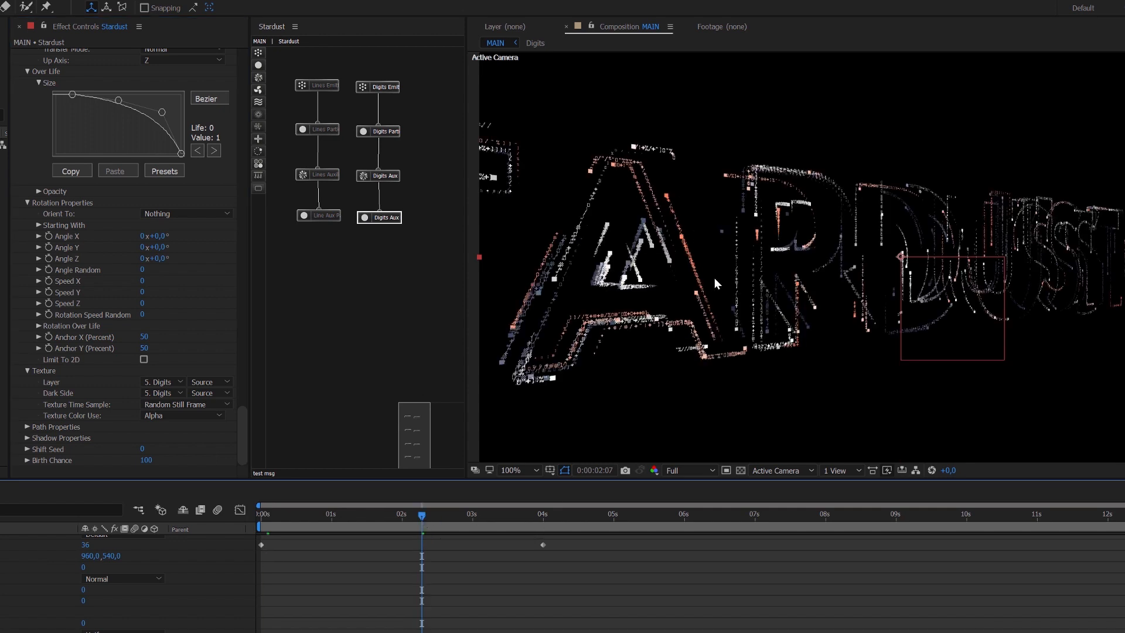
Keyframe the Digits Emitter's Particles Per Second at 20 at the start of the composition.
click(388, 132)
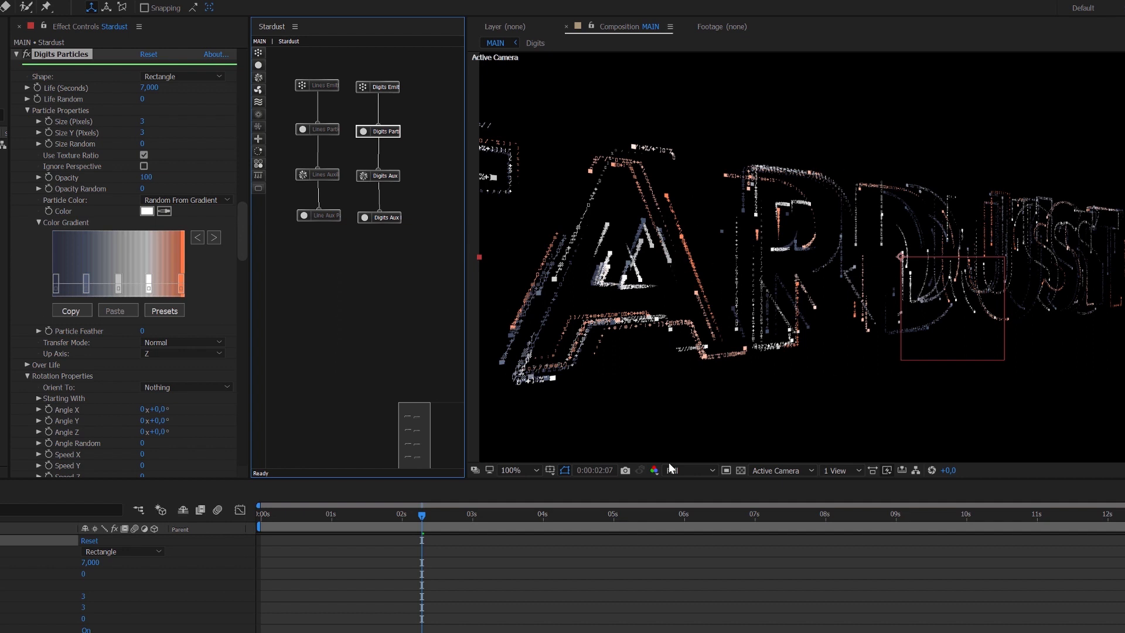
click(363, 87)
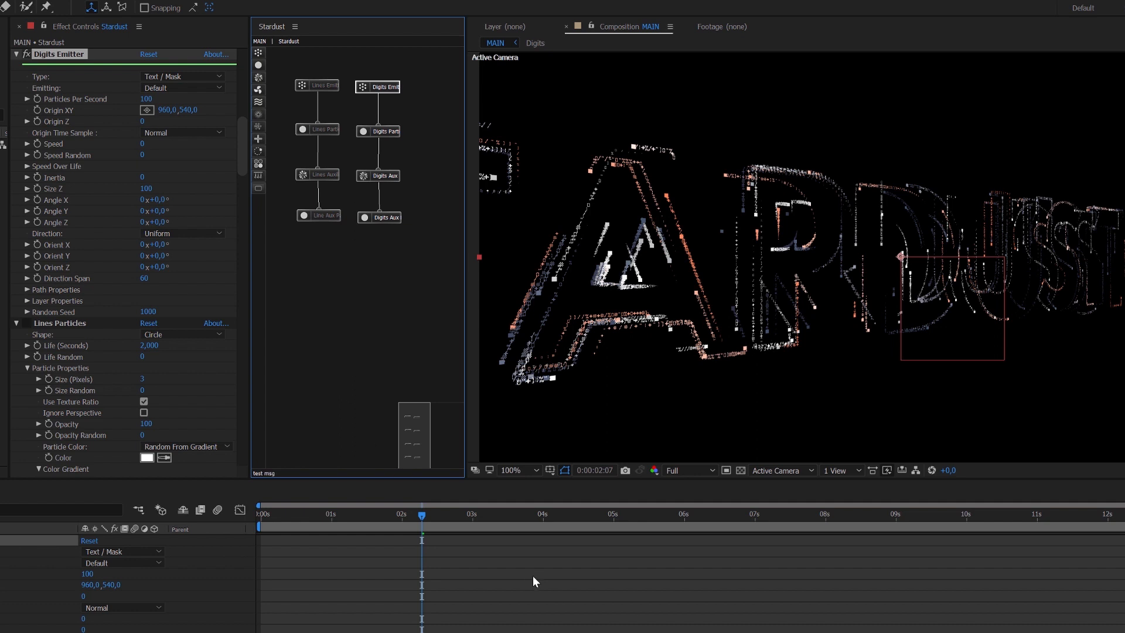
click(261, 513)
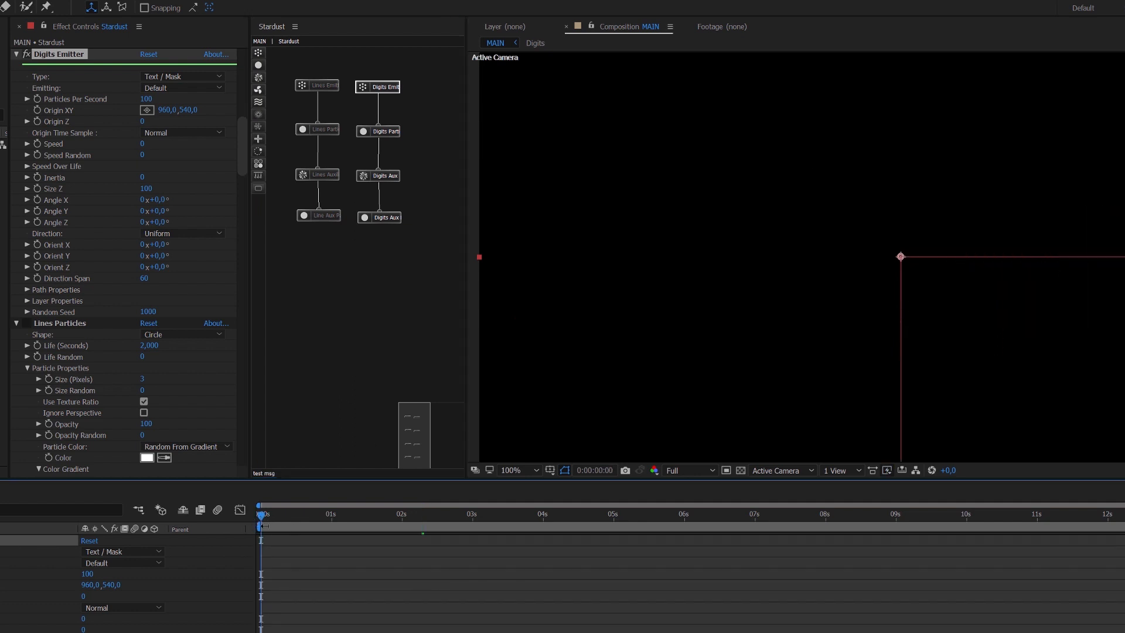
click(36, 100)
click(146, 101)
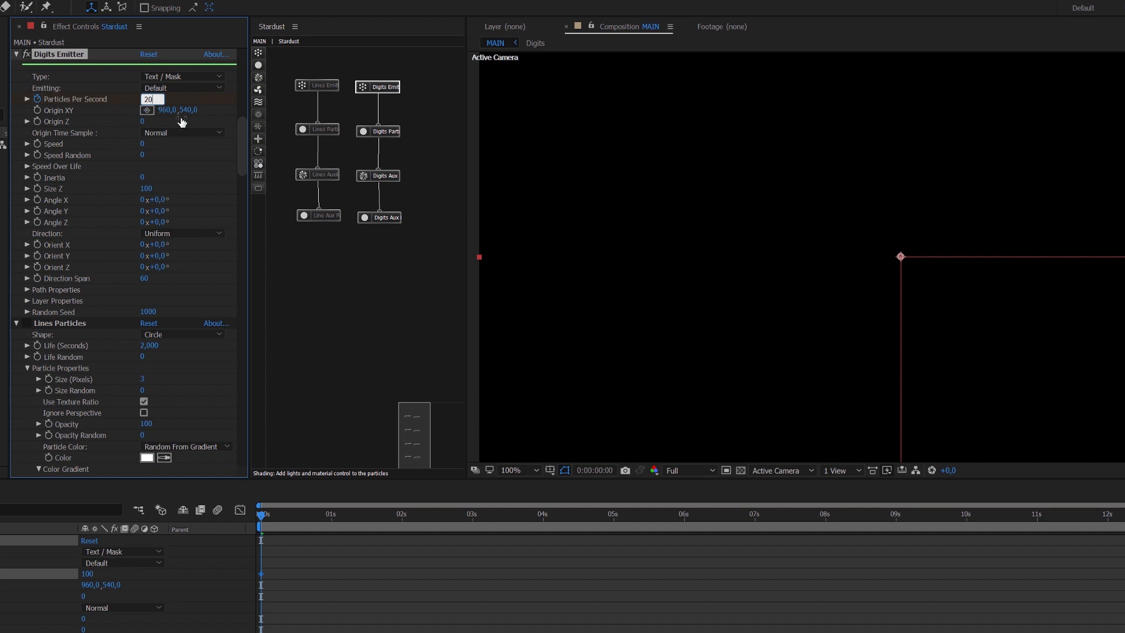
key(Return)
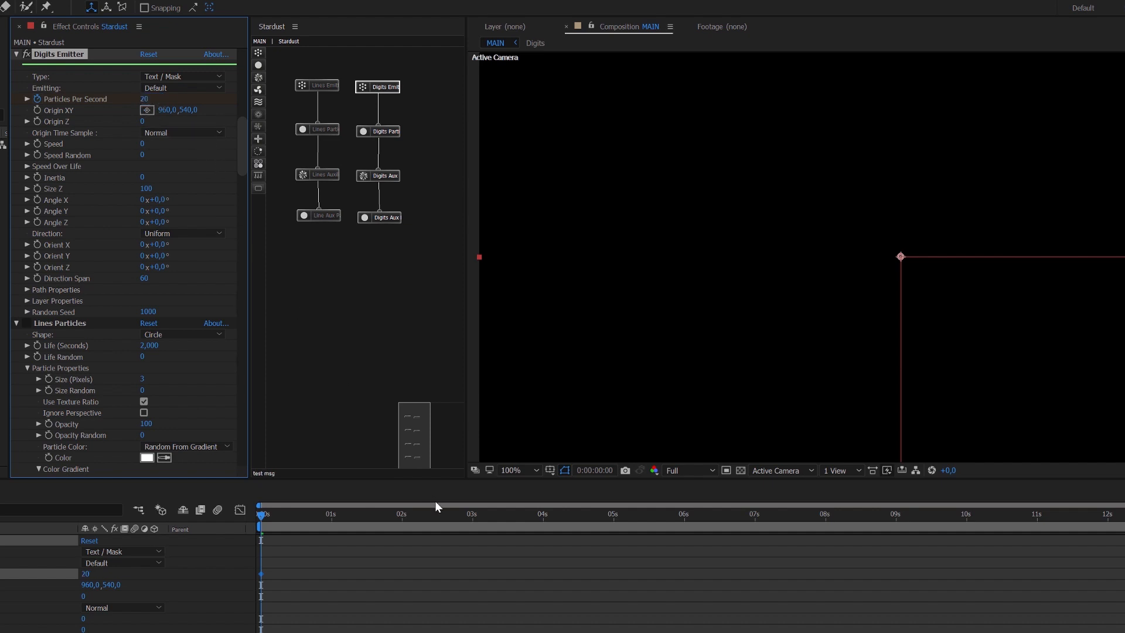
Add a second Particles Per Second keyframe of 100 for the Digits Emitter at 7 seconds.
click(755, 515)
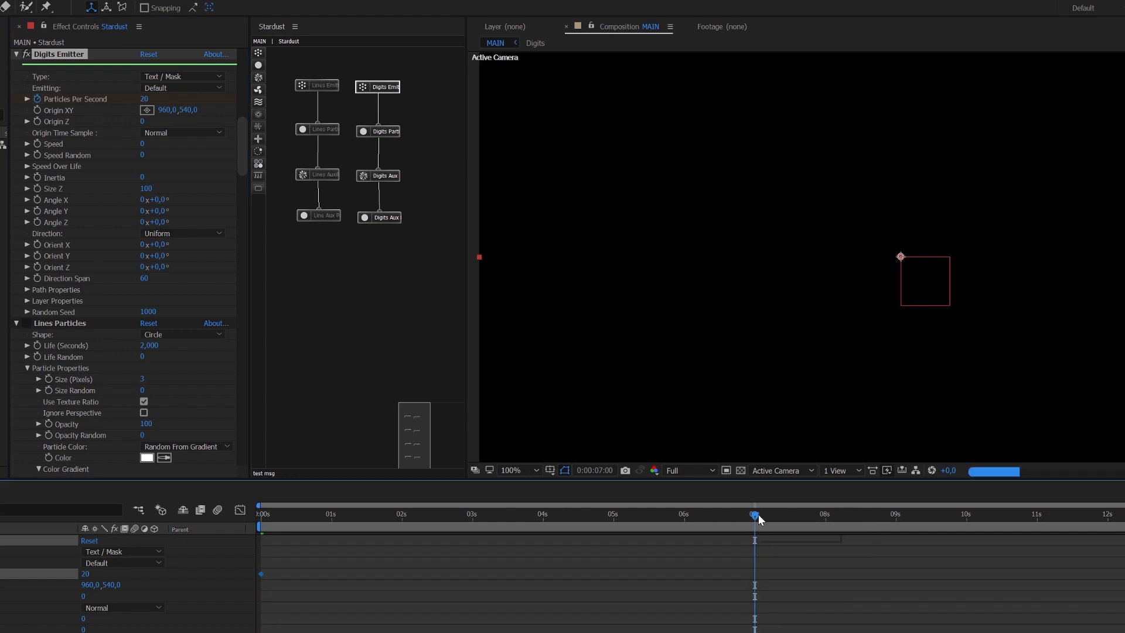
click(144, 99)
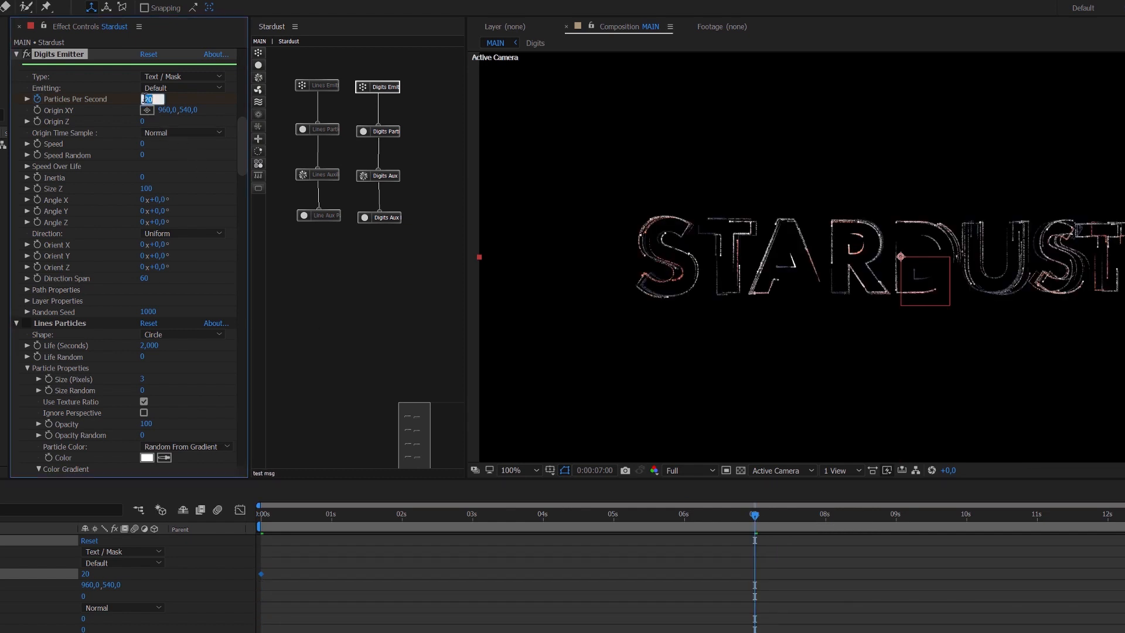
text(100)
click(187, 156)
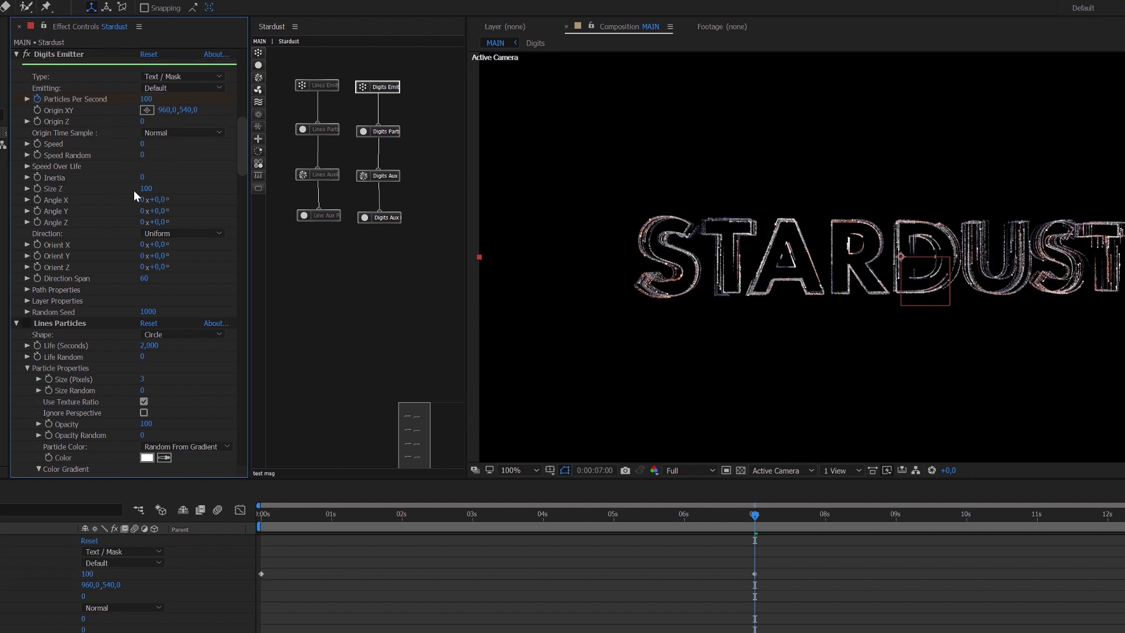
Keyframe the Digits Emitter's Size Z at 500 at the start of the composition.
click(248, 515)
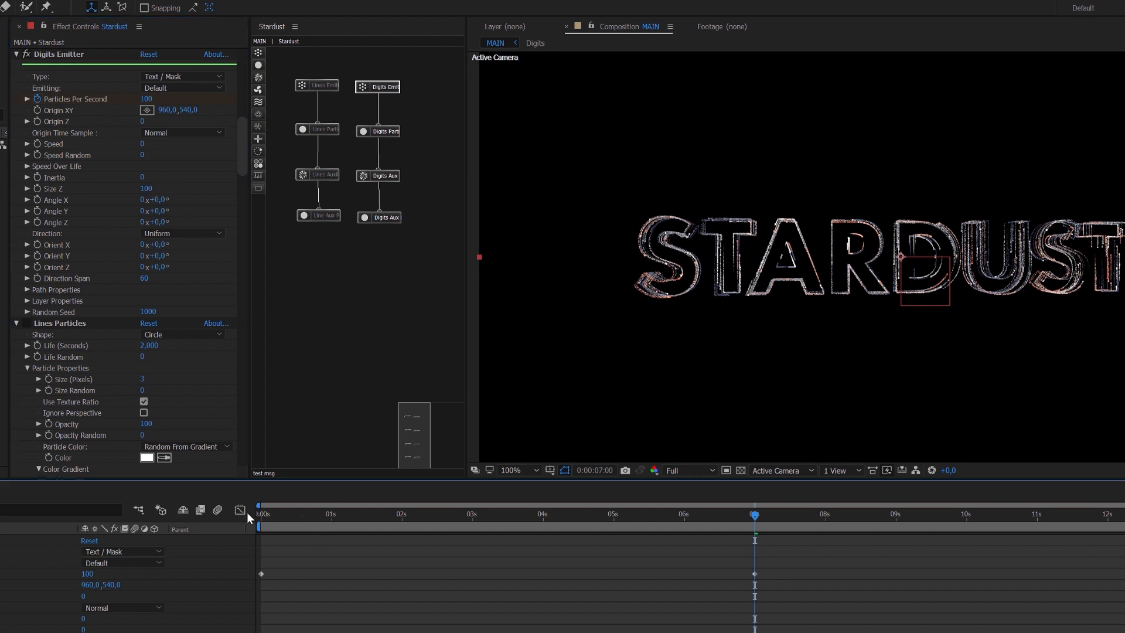
click(256, 514)
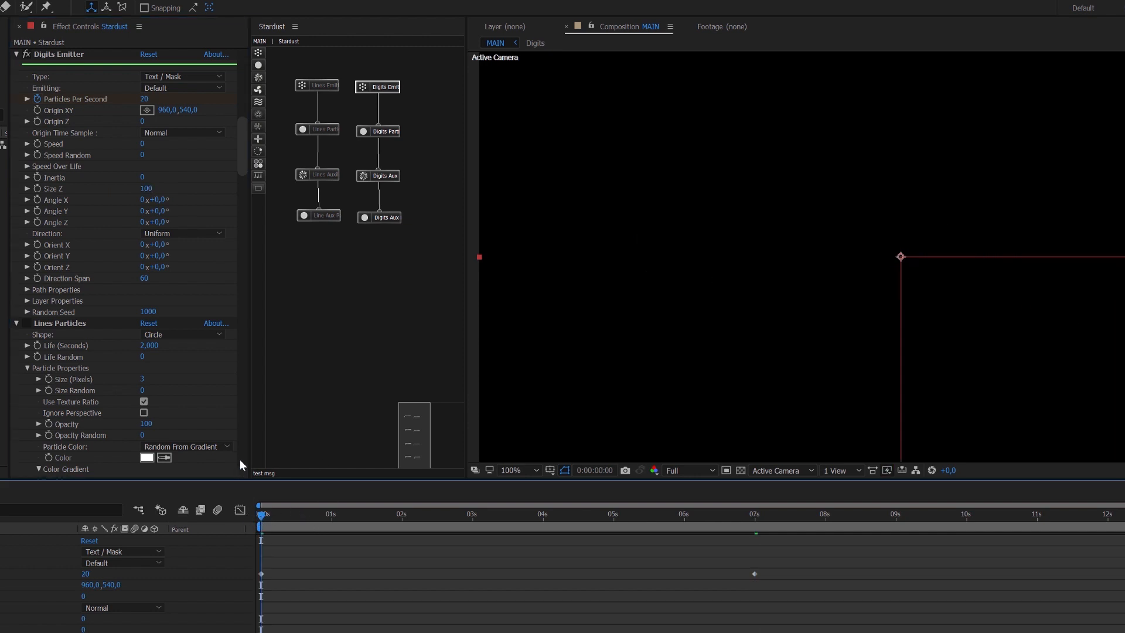
click(147, 188)
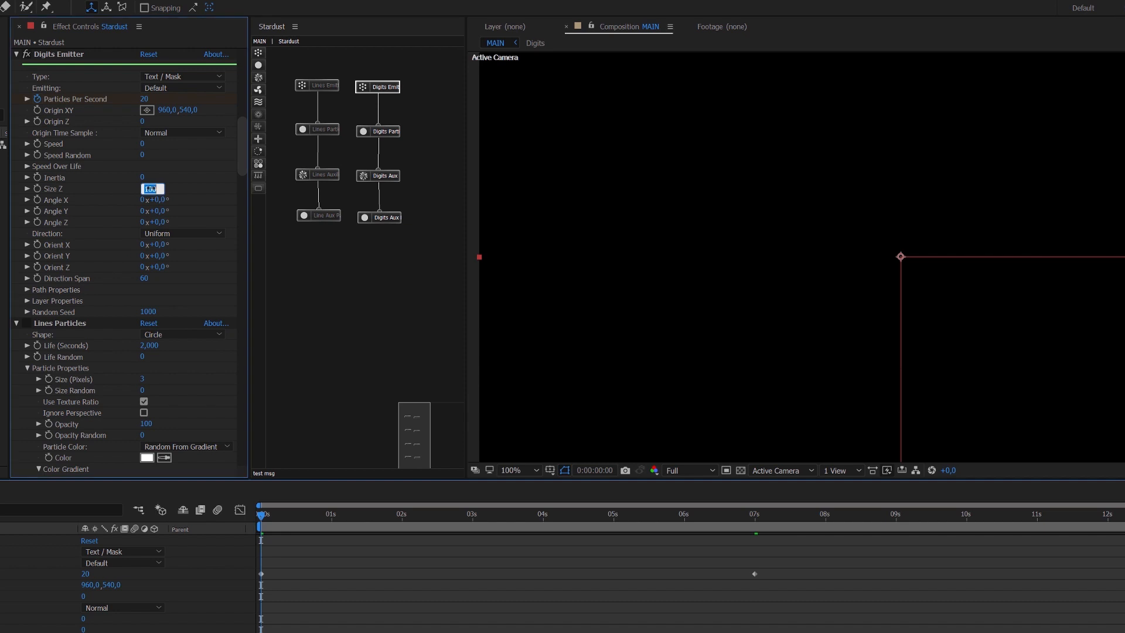
text(500)
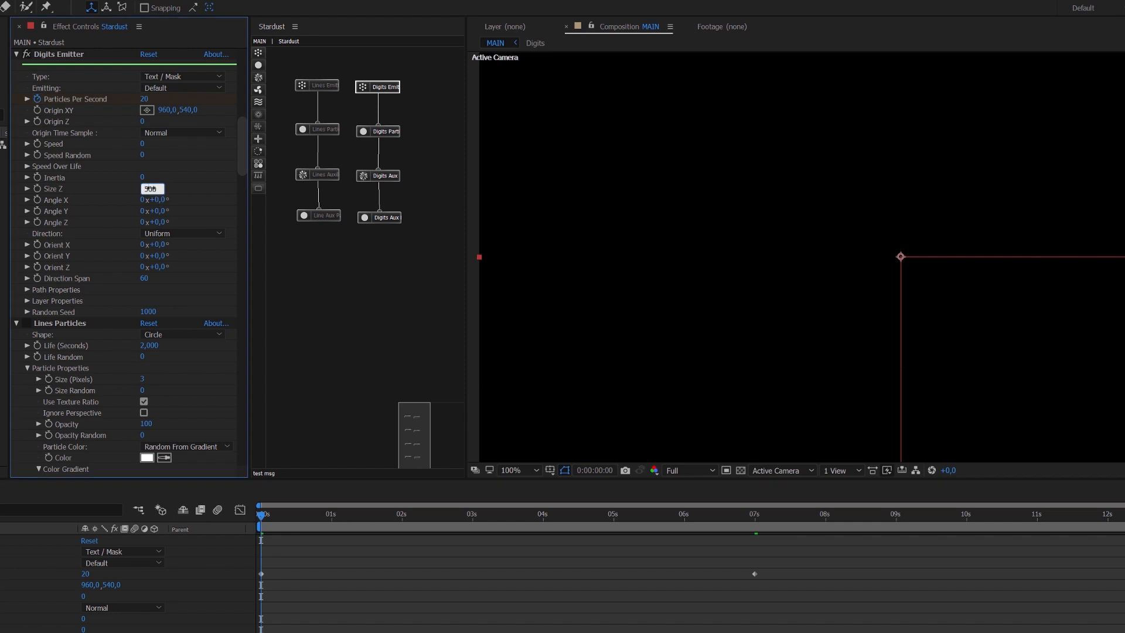
click(35, 189)
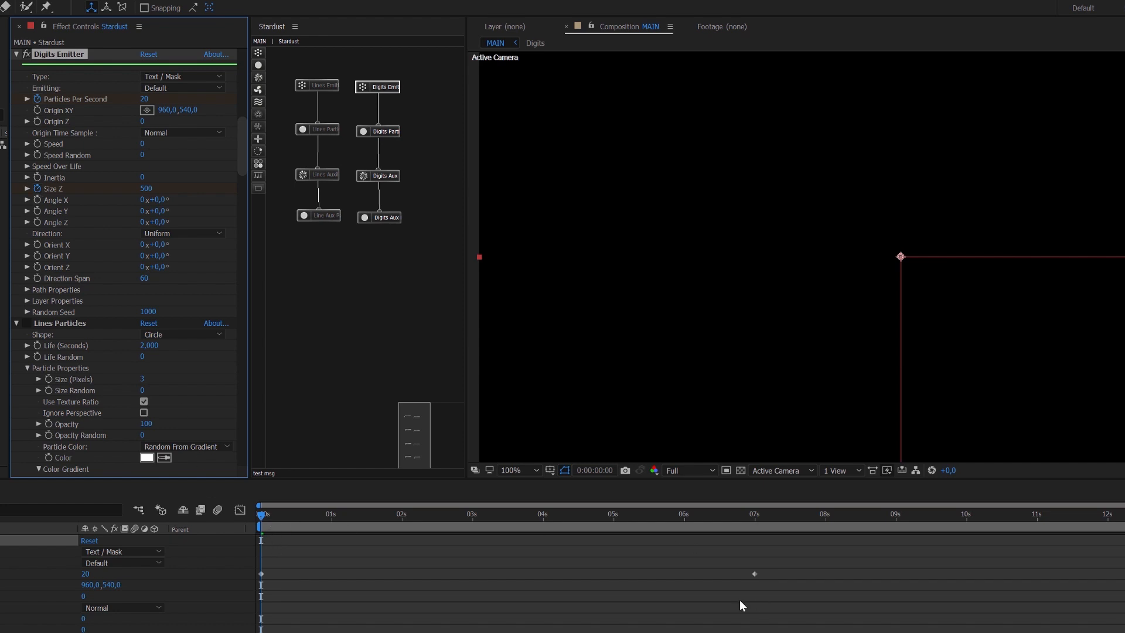
Set the Digits Emitter's Size Z to 150 at 5 seconds.
click(614, 519)
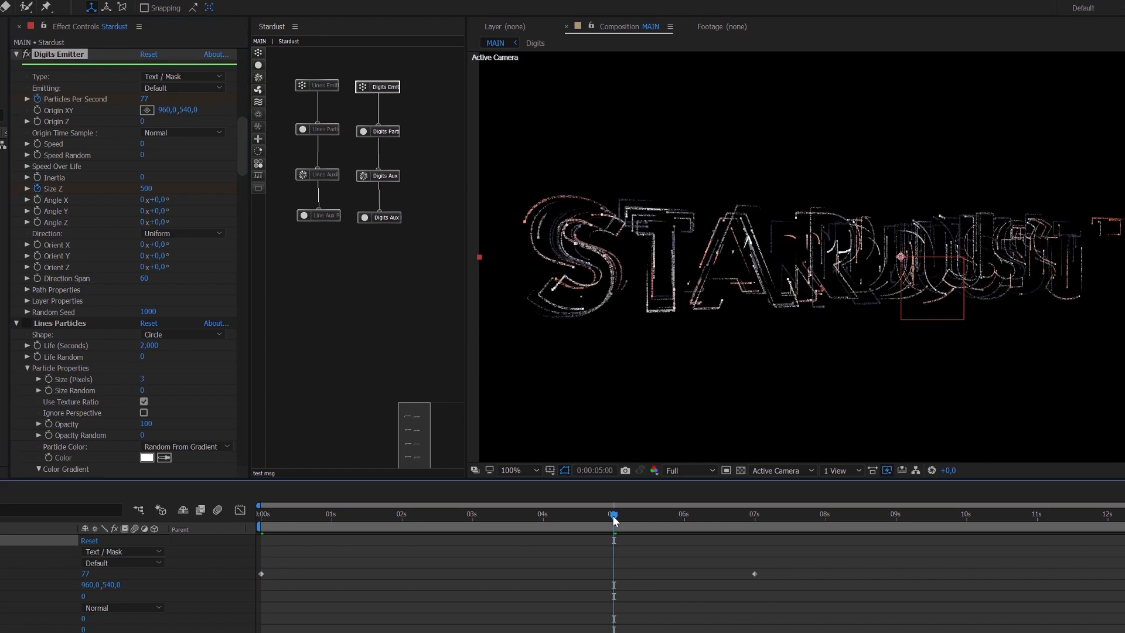
drag(612, 520, 614, 519)
click(146, 189)
text(150)
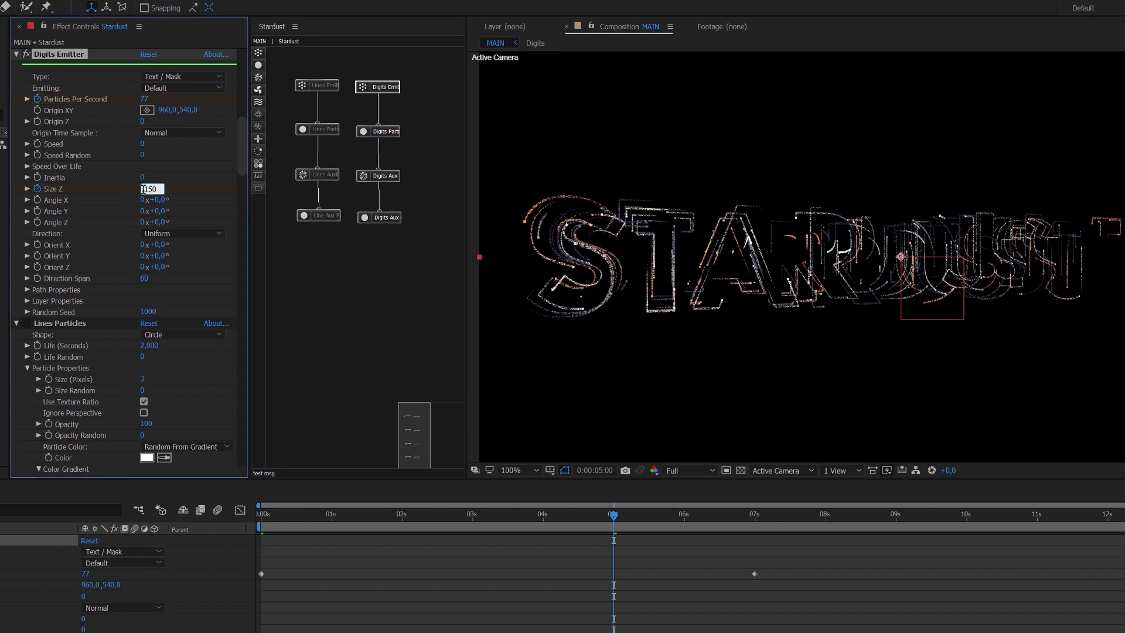
key(Return)
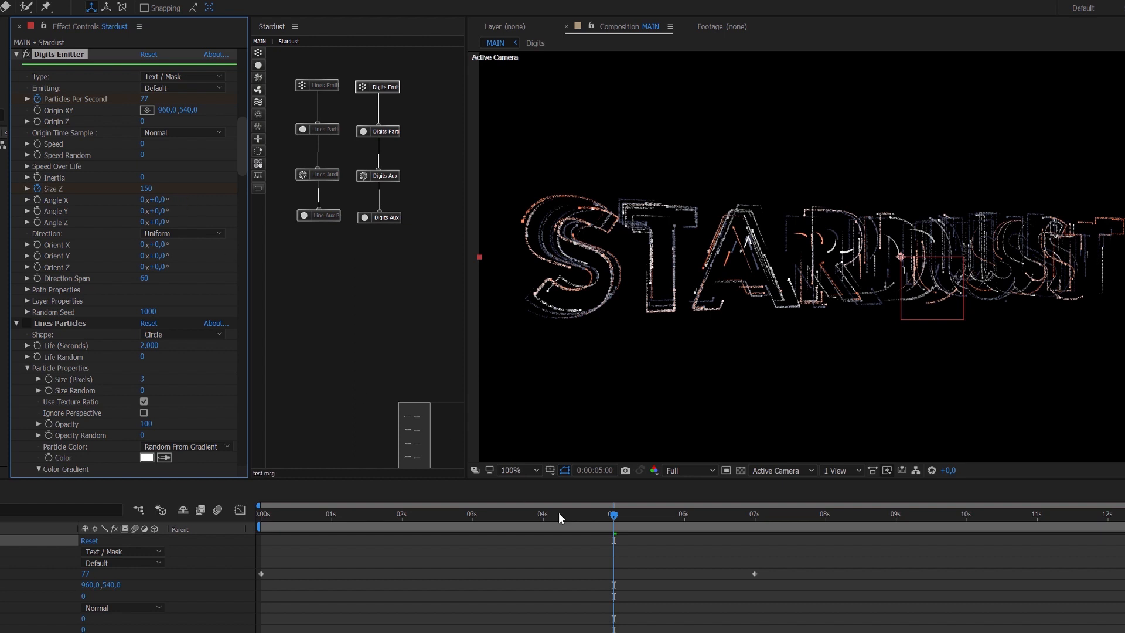
Examine how the particle text builds up at several times between 1 and 5 seconds.
drag(617, 511, 532, 510)
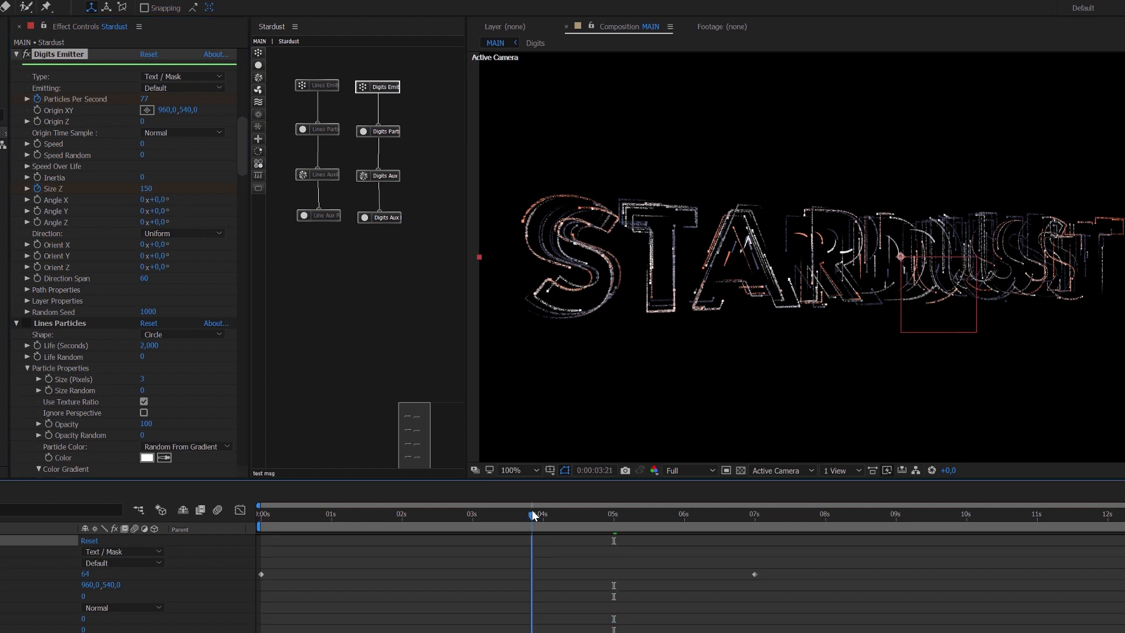
click(420, 512)
click(346, 518)
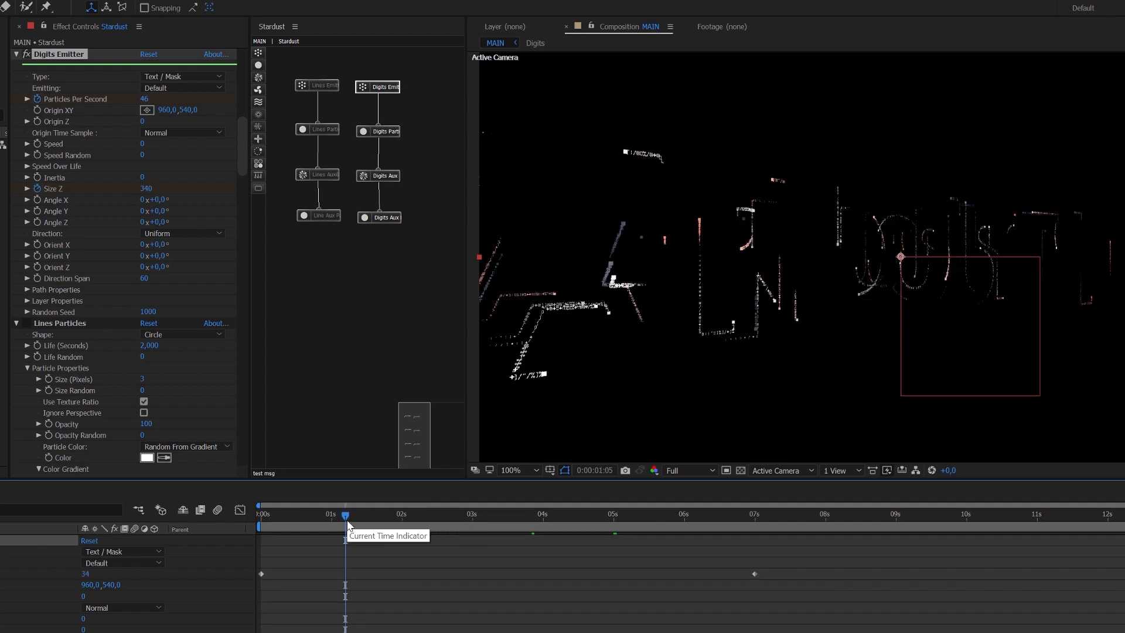
click(440, 519)
click(511, 518)
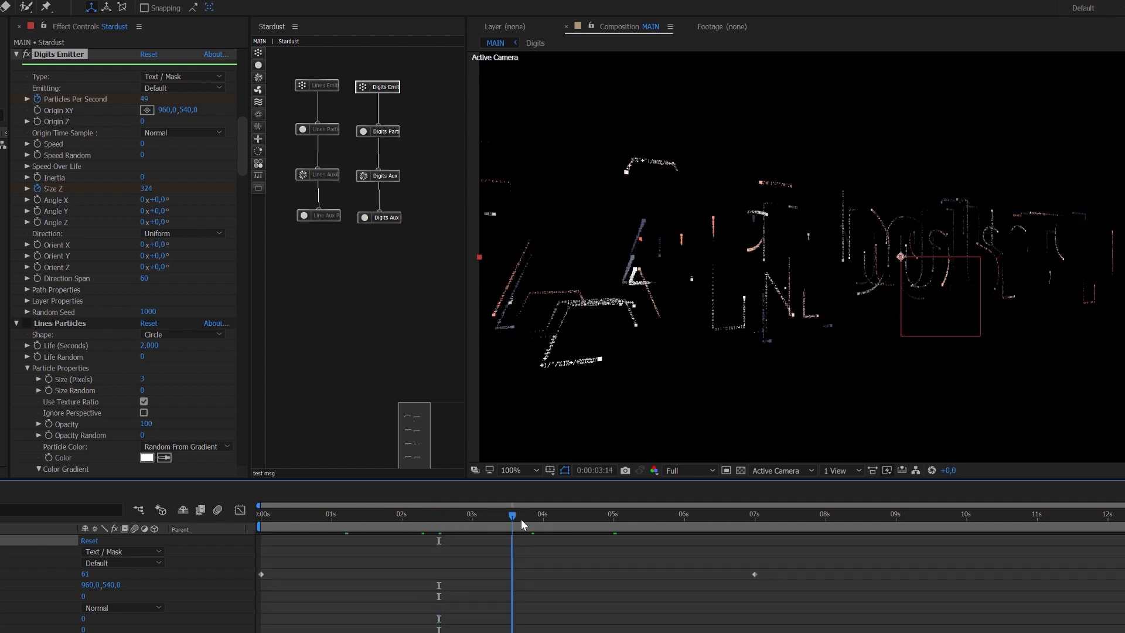
click(550, 518)
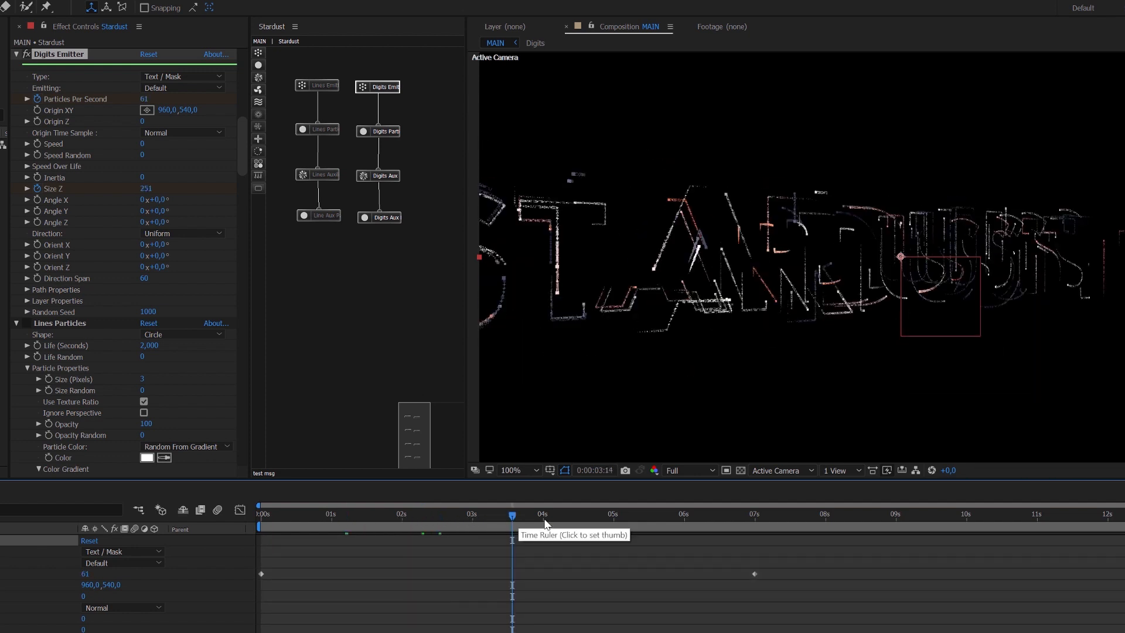
click(622, 516)
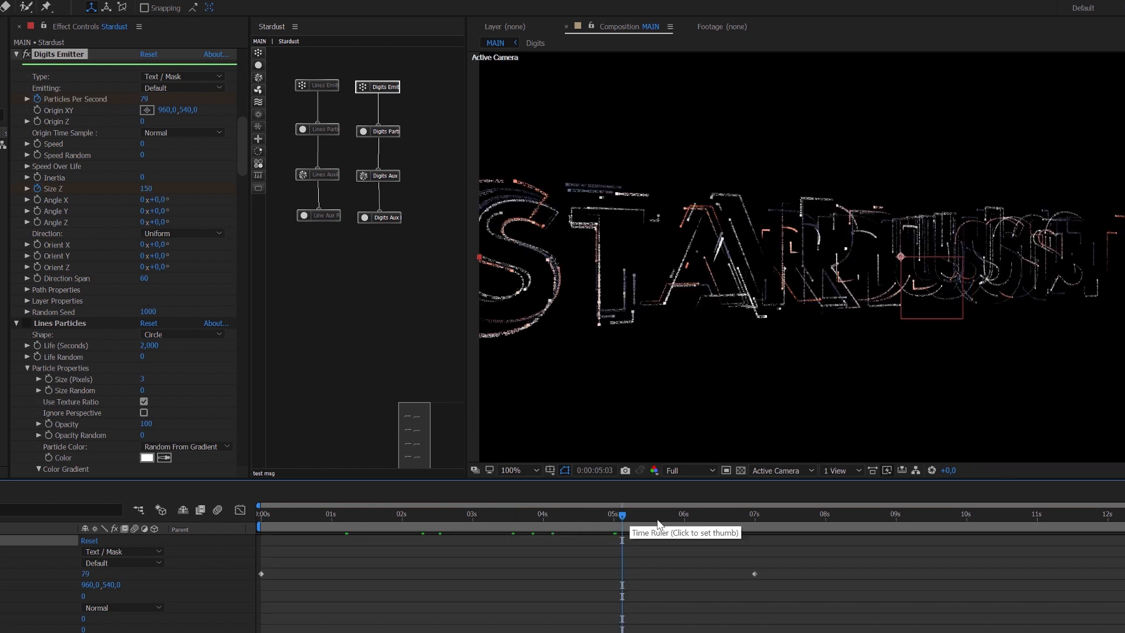
click(498, 518)
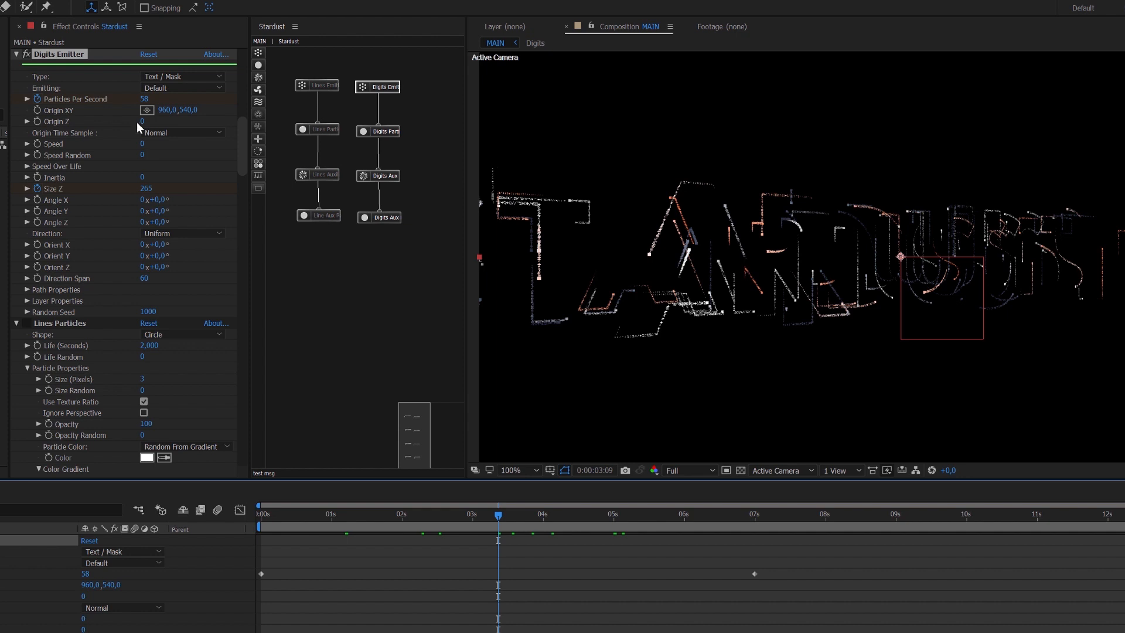
Keyframe the Digits Emitter's Origin Z at -250 at the start of the composition.
drag(262, 515, 251, 516)
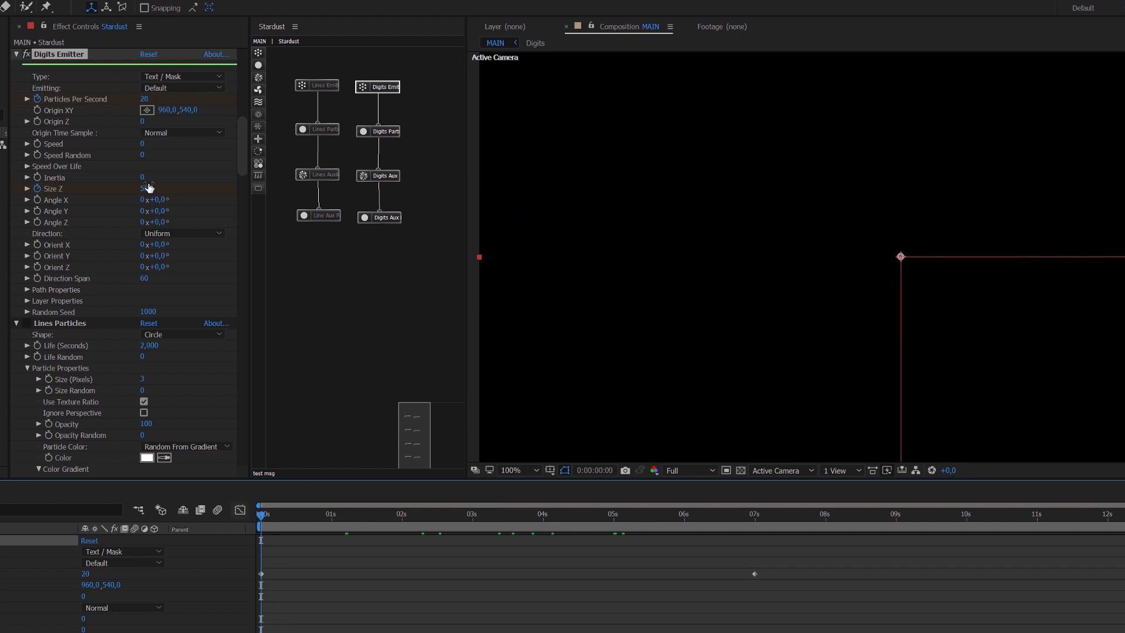
click(143, 121)
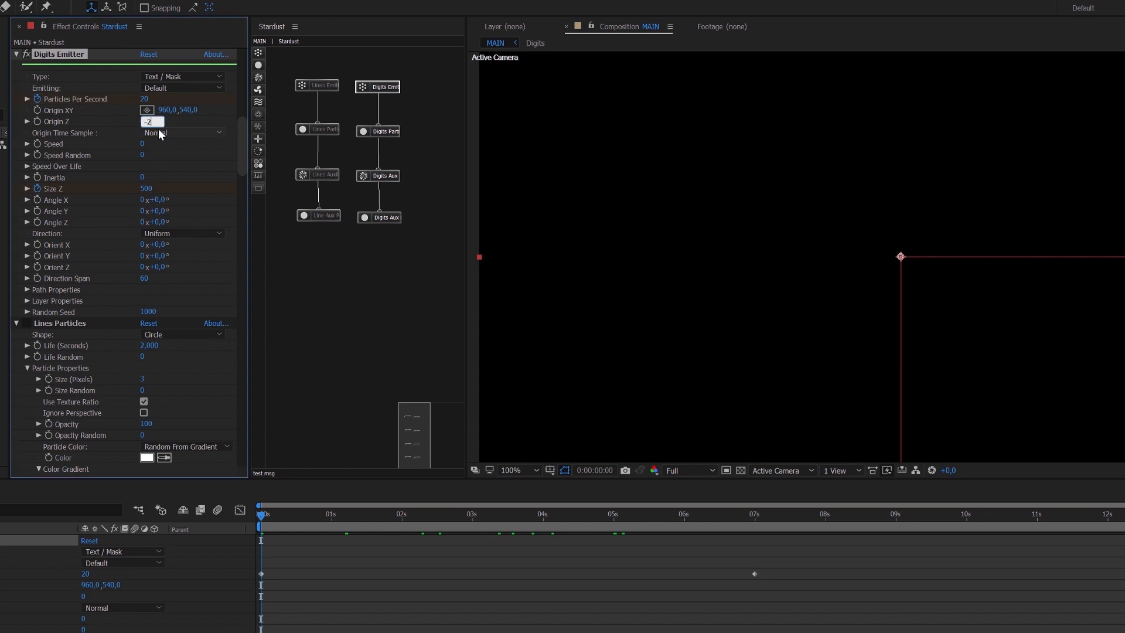
click(37, 121)
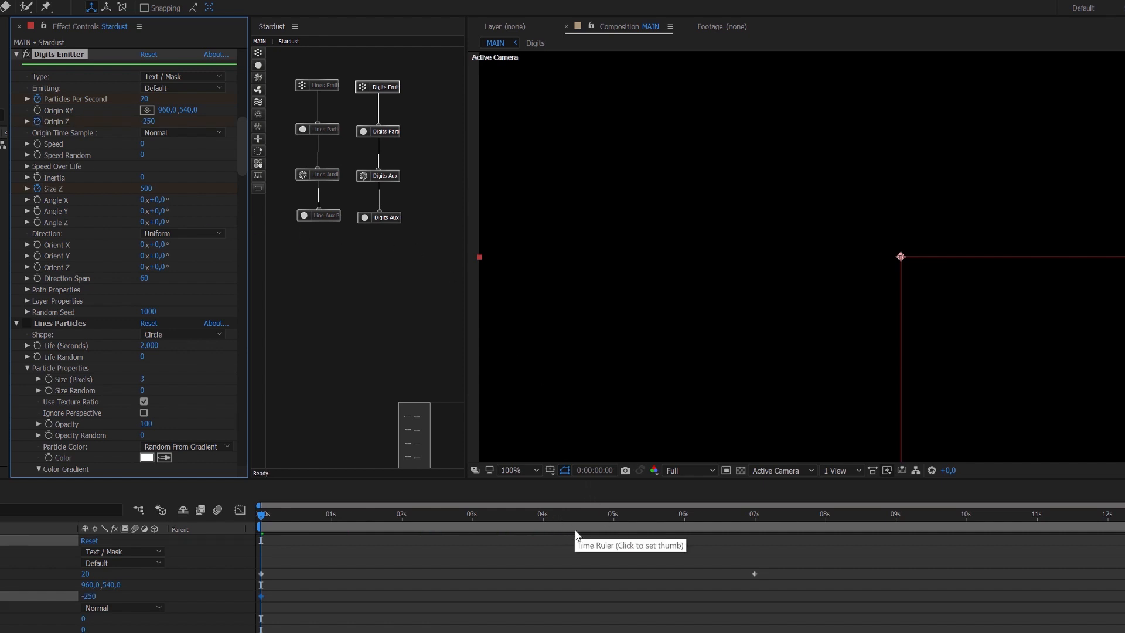
Set the Digits Emitter's Origin Z to -75 at 5 seconds and check the particle text at several earlier times.
click(613, 515)
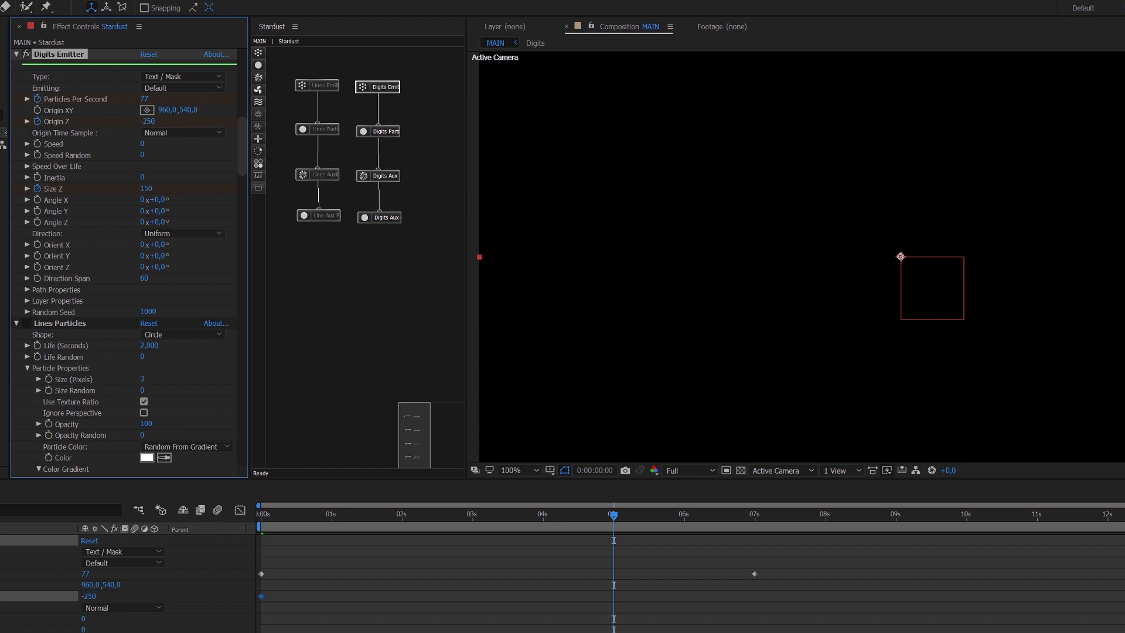
click(148, 121)
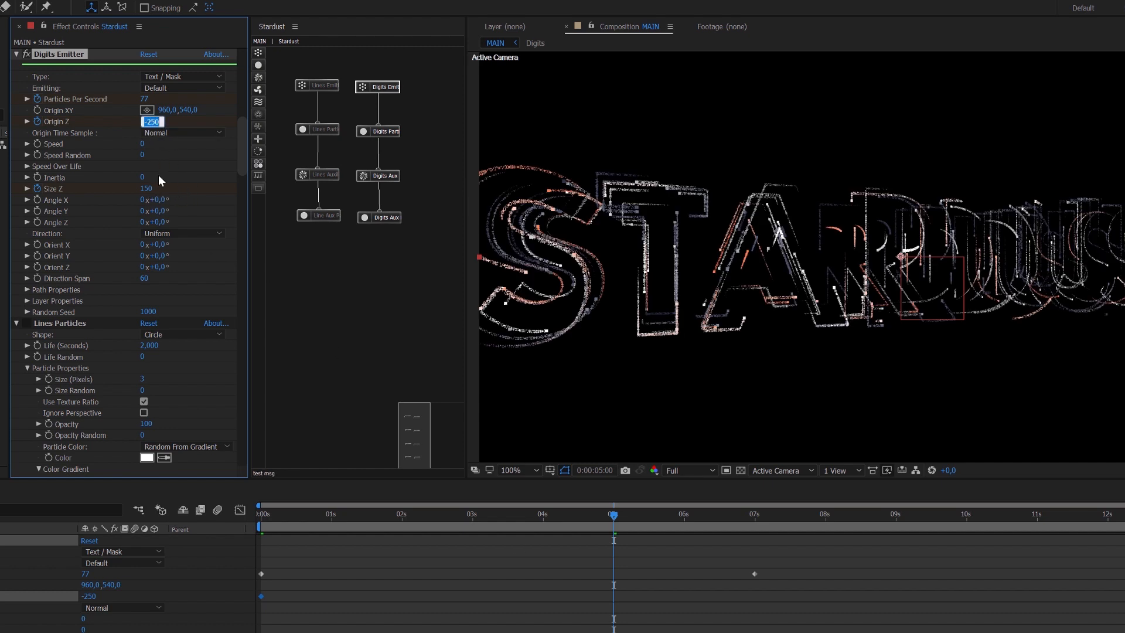
key(BackSpace)
text(-75)
click(183, 177)
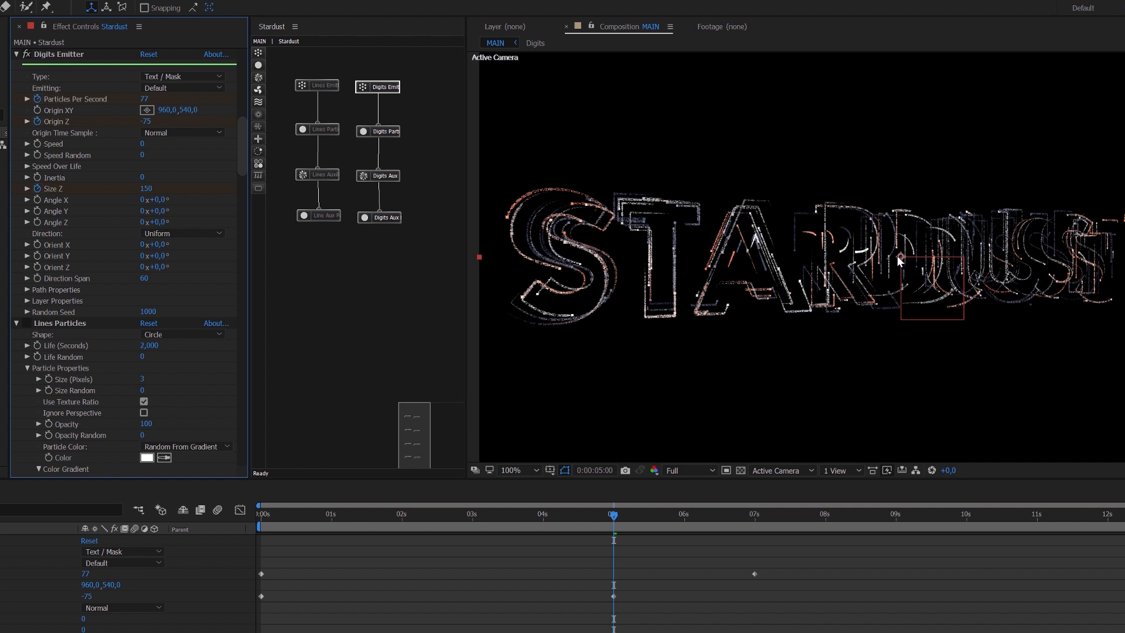
click(469, 515)
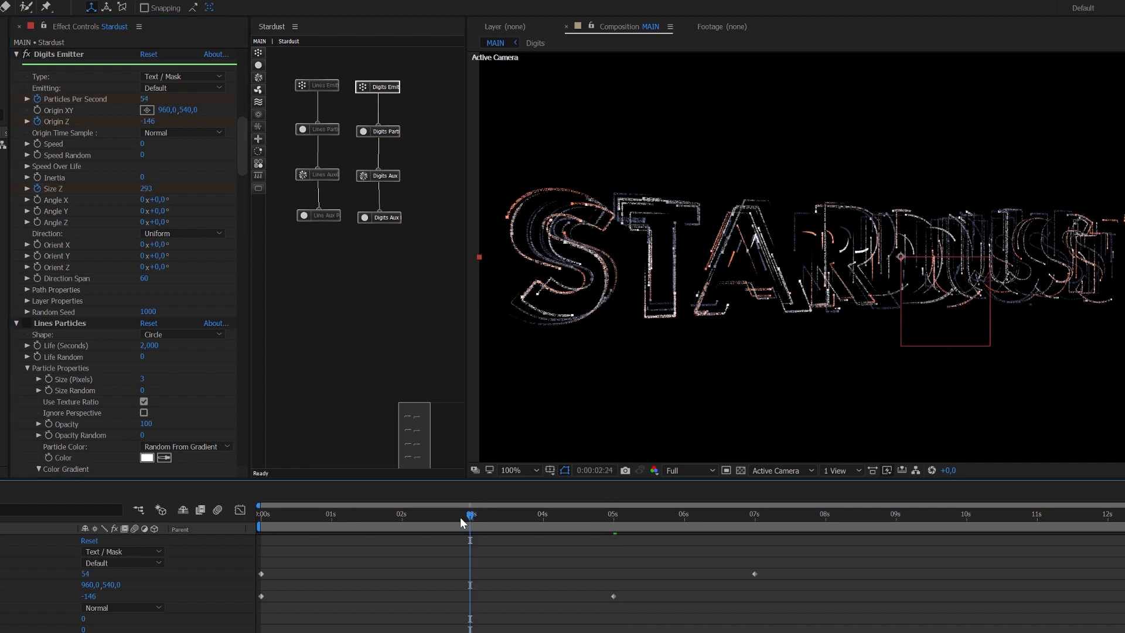
click(337, 516)
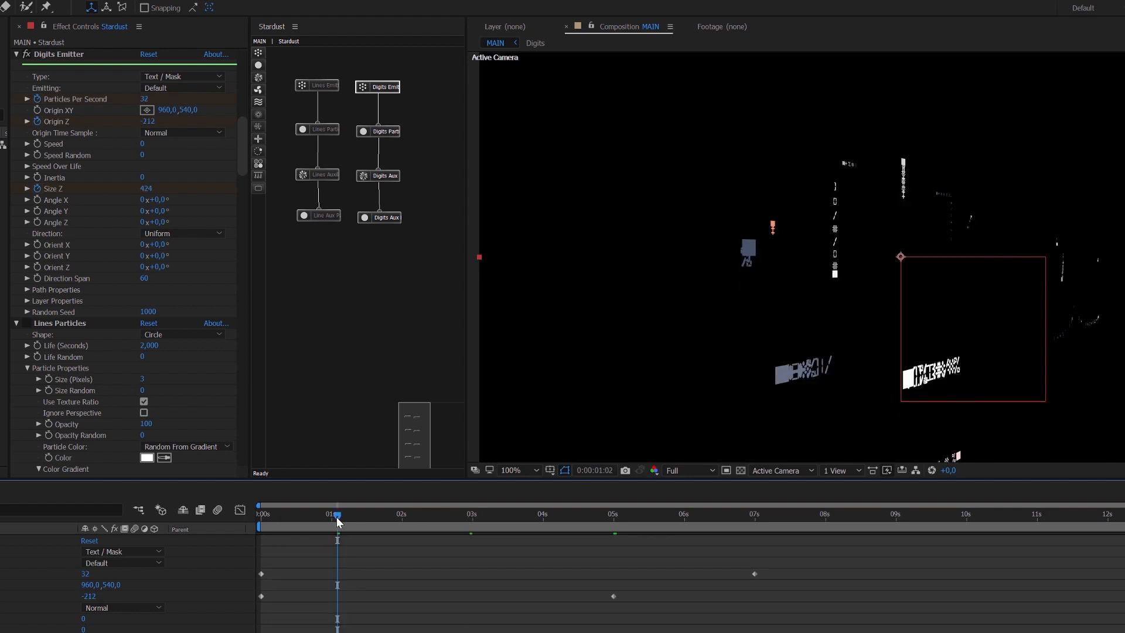
click(434, 516)
click(490, 515)
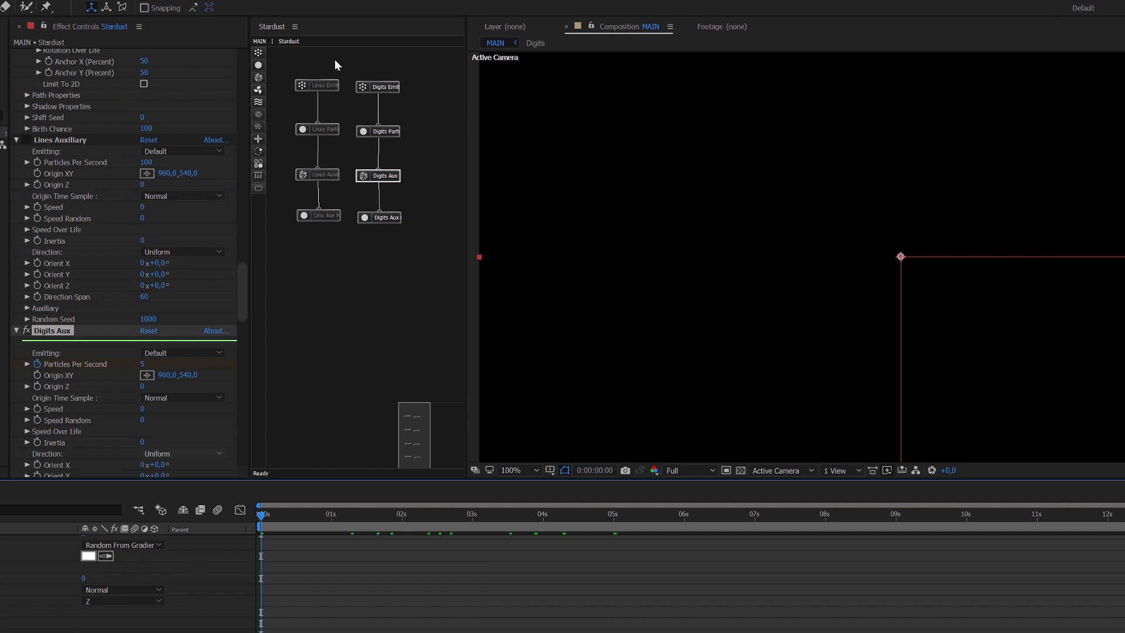
Enable all four Lines nodes together and preview the combined lines and digits animation from the start.
drag(331, 57, 317, 258)
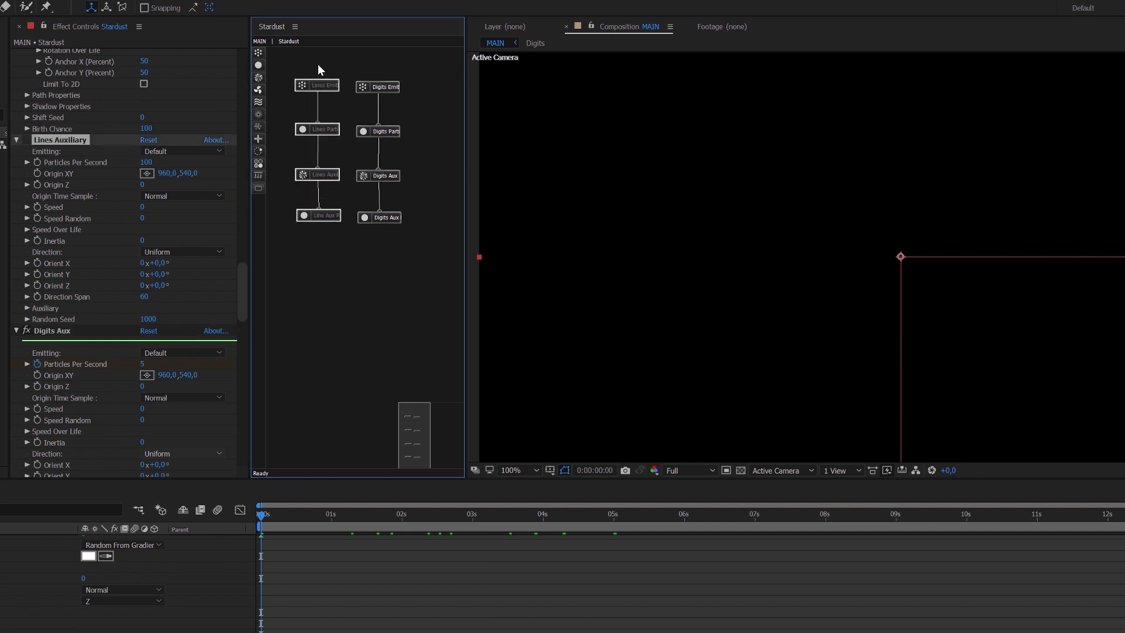
click(24, 140)
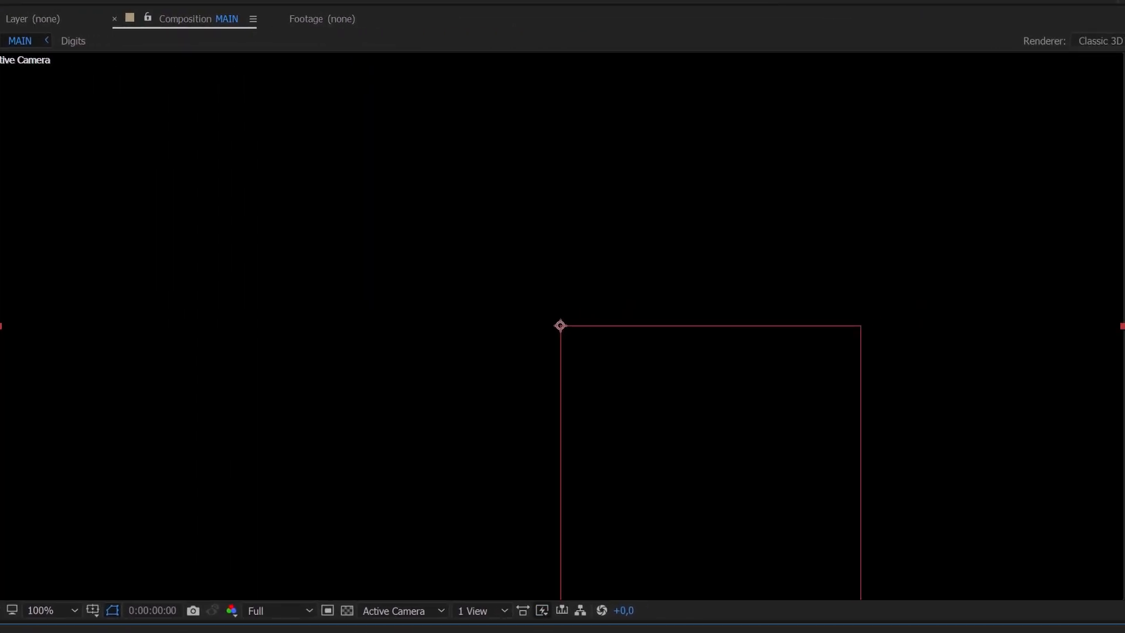
key(space)
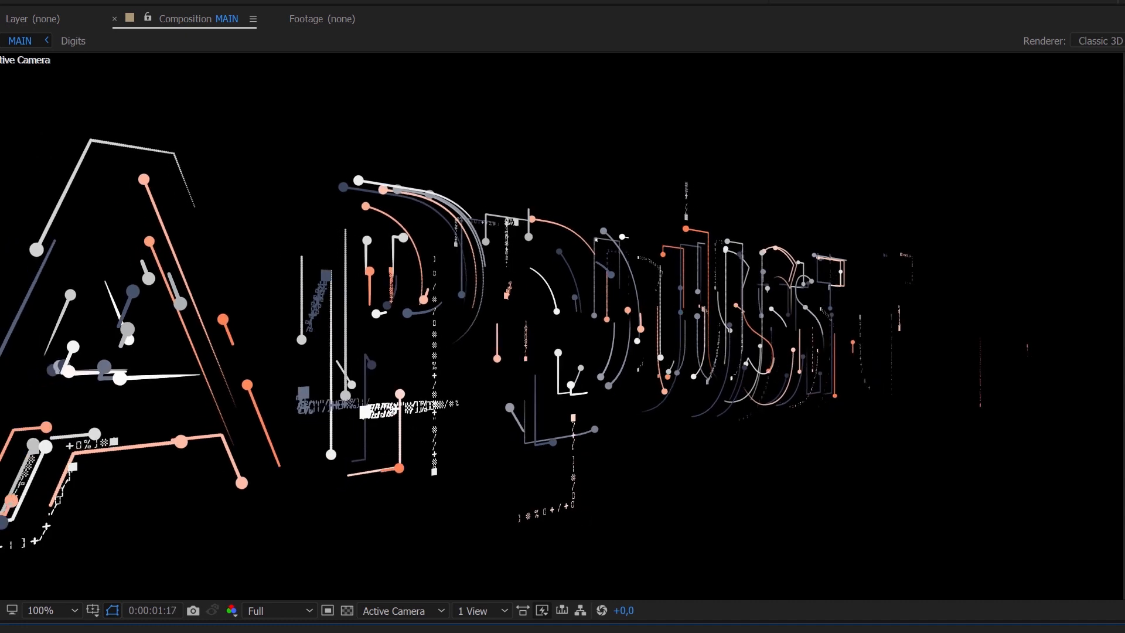
key(space)
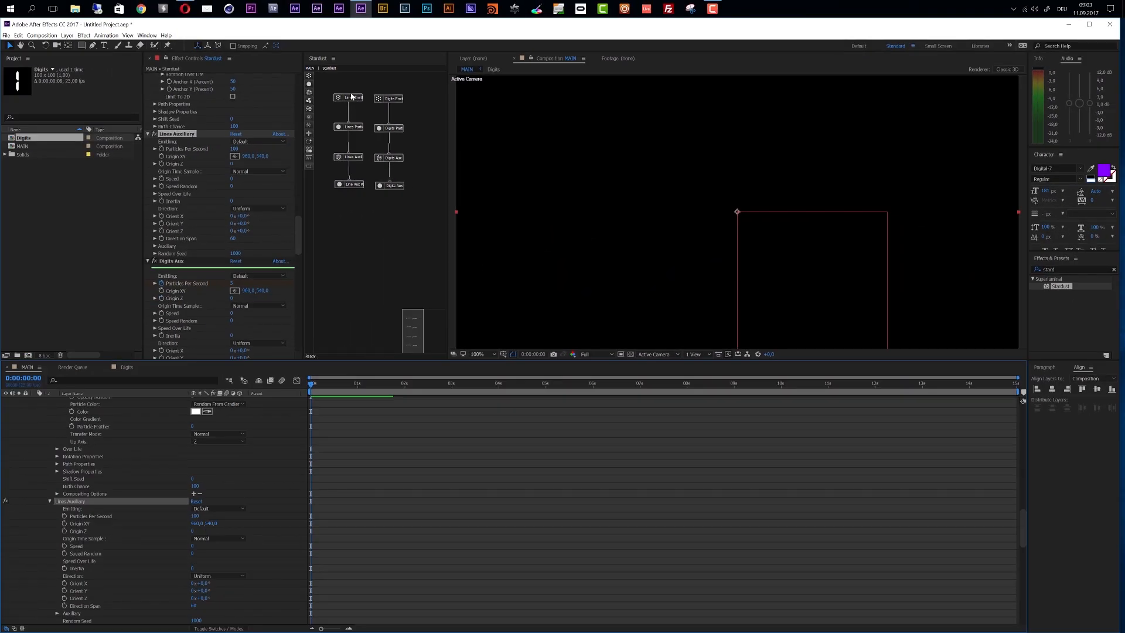
Keyframe the Lines Emitter's Particles Per Second at 100 at 4 seconds and at 0 one frame earlier.
click(352, 96)
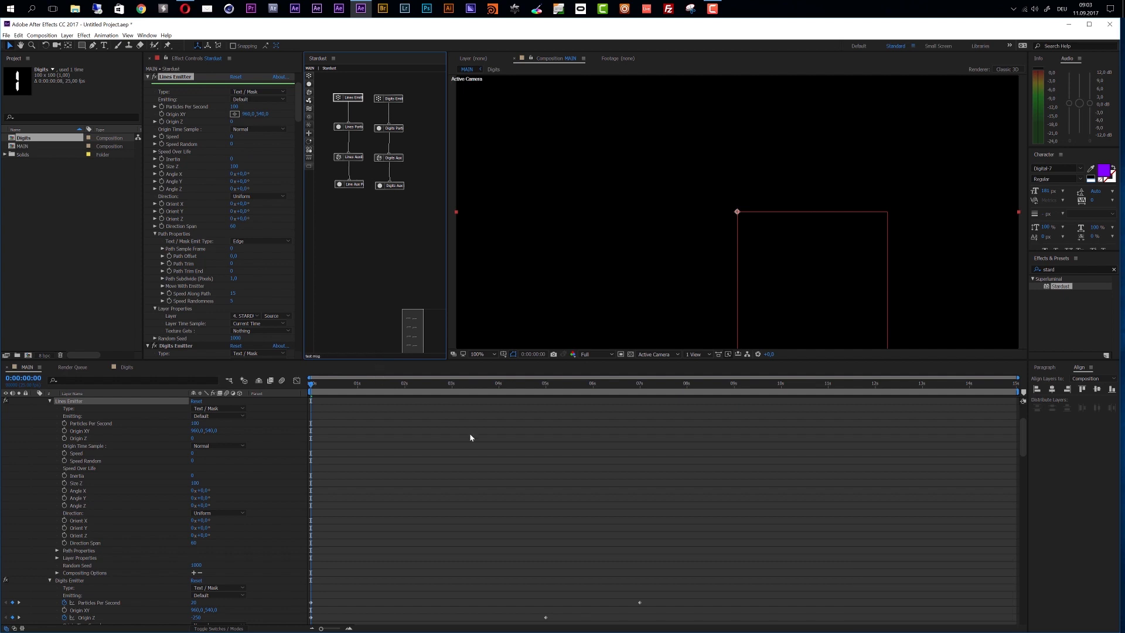
click(497, 385)
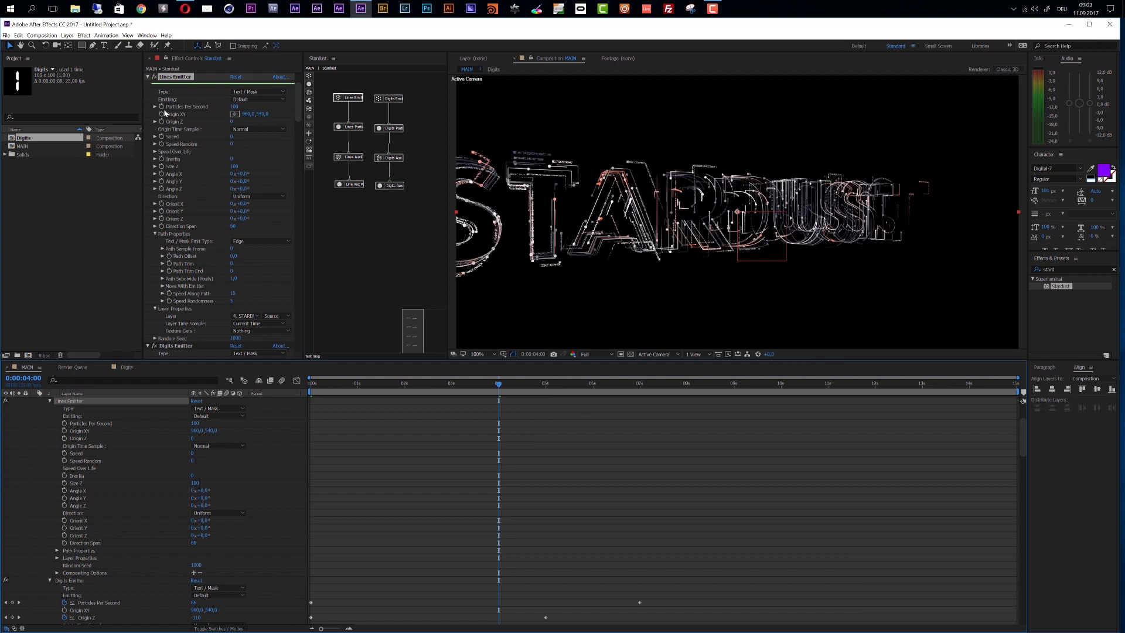
click(161, 107)
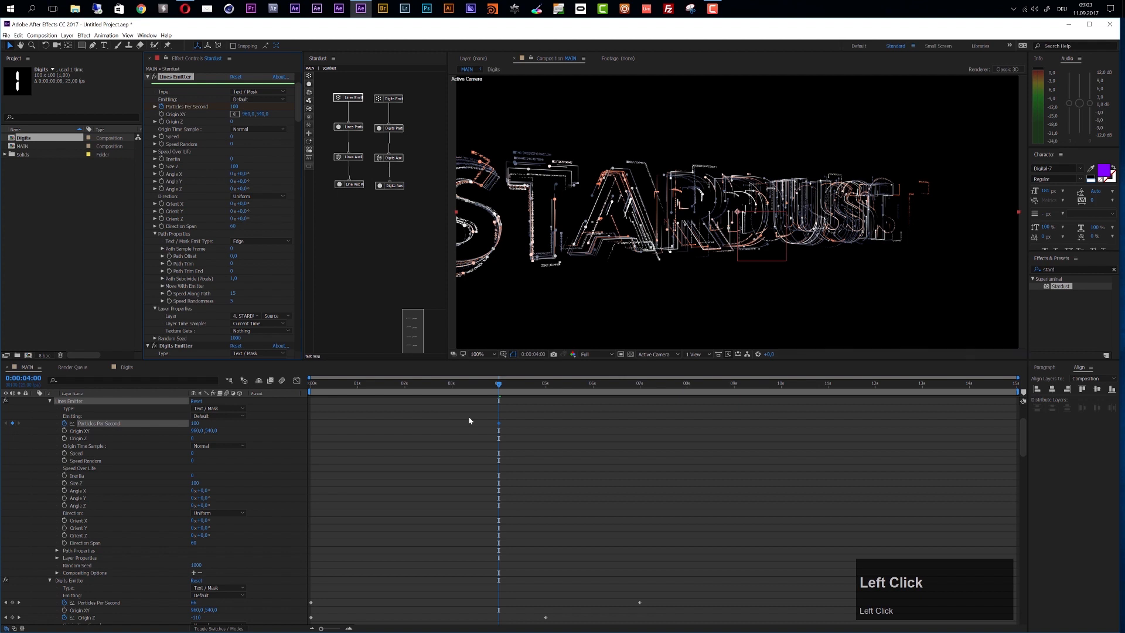
key(Page_Up)
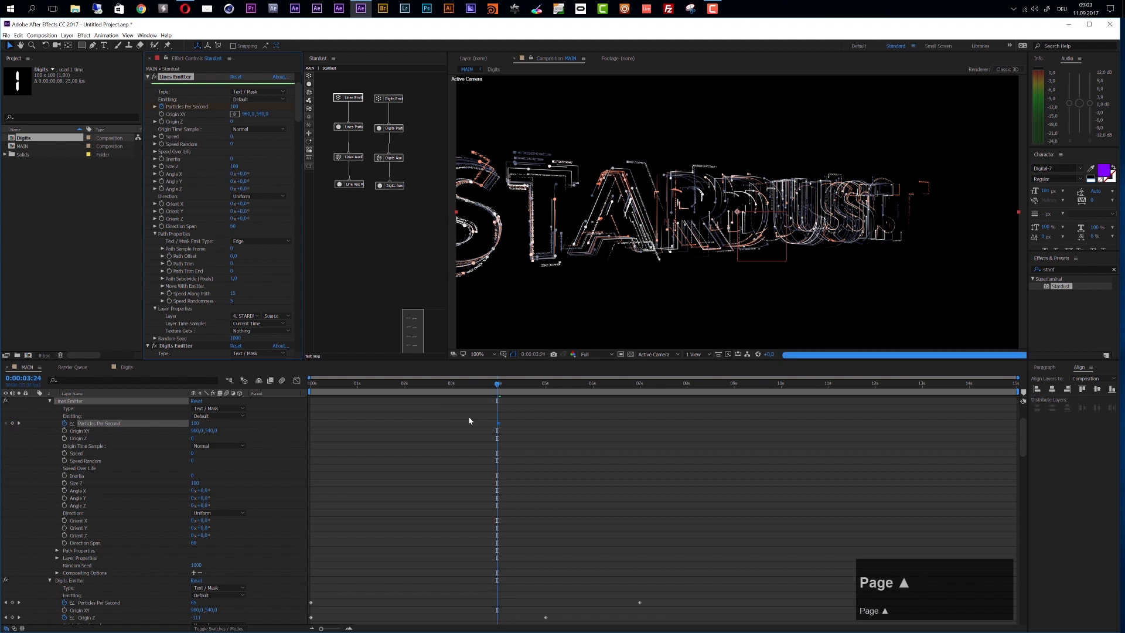
click(235, 107)
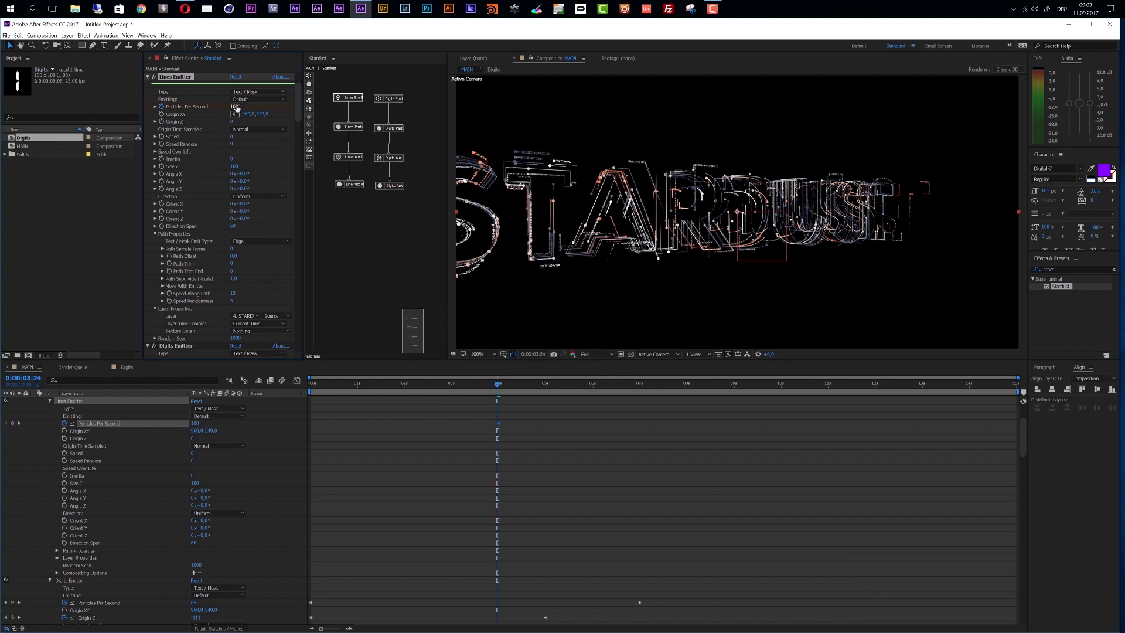
text(0)
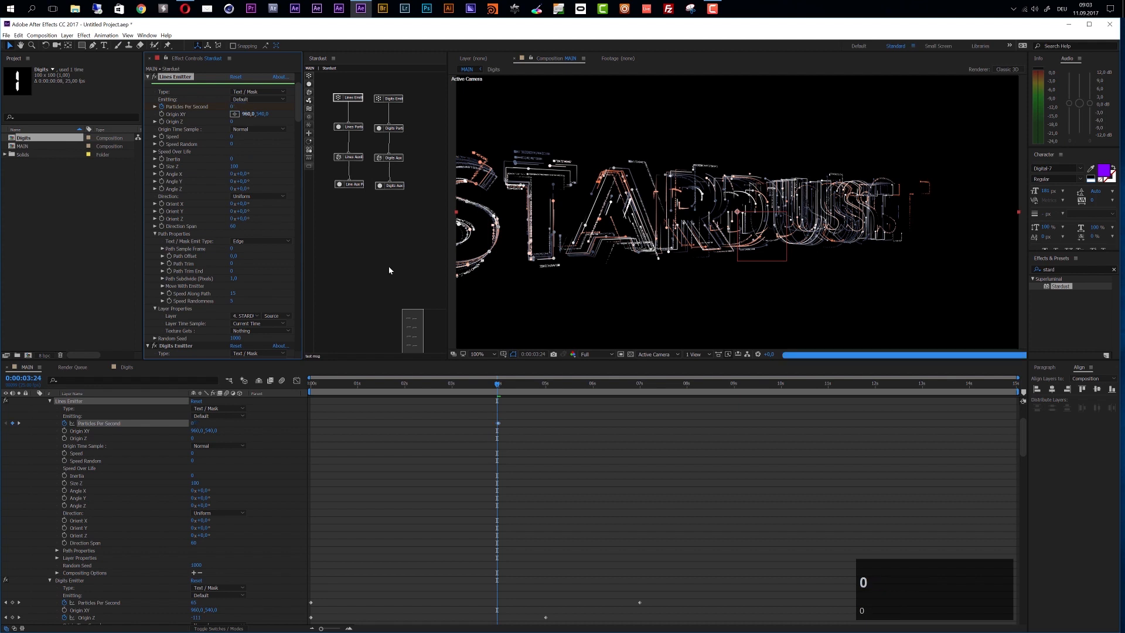
Examine how the lines and digits form the text at several times between 0:15 and 6:11.
drag(498, 384, 520, 385)
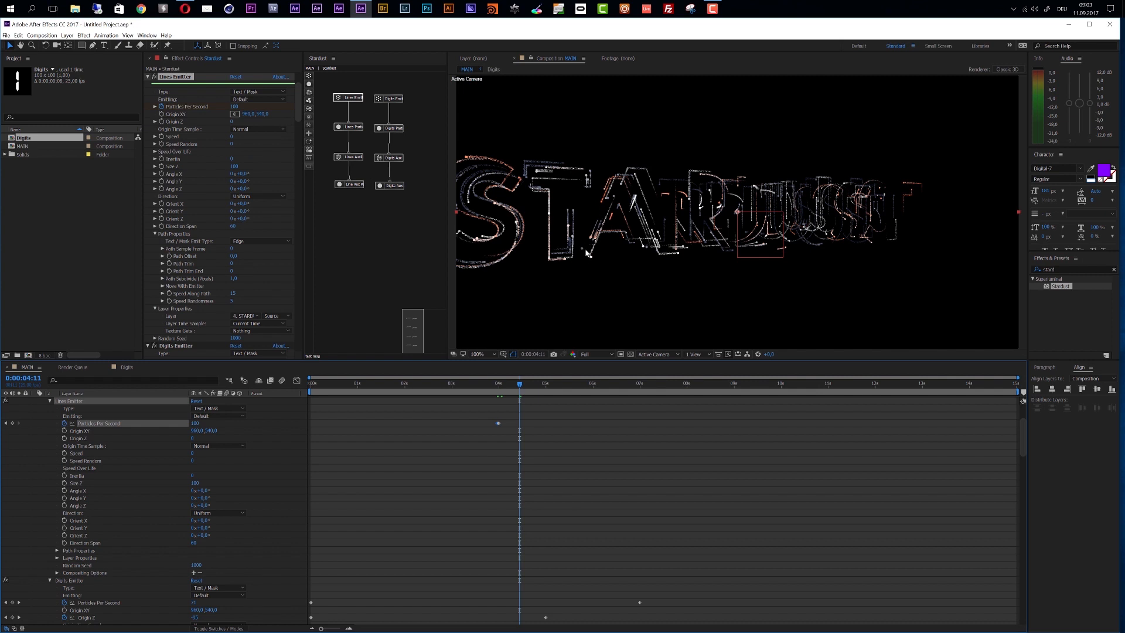
click(538, 386)
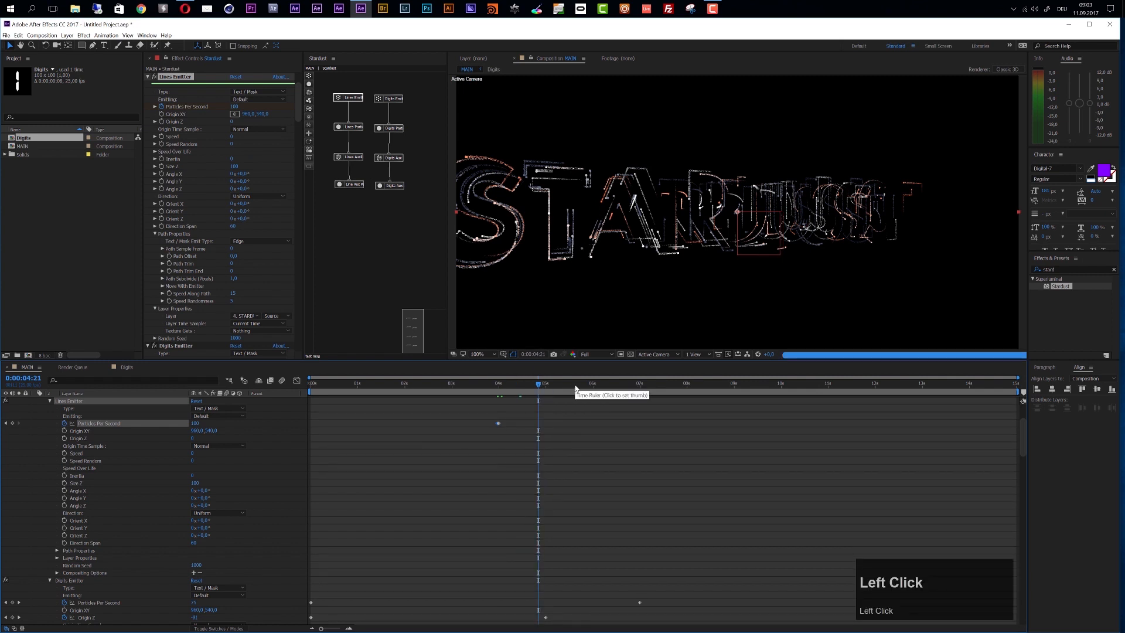
click(582, 386)
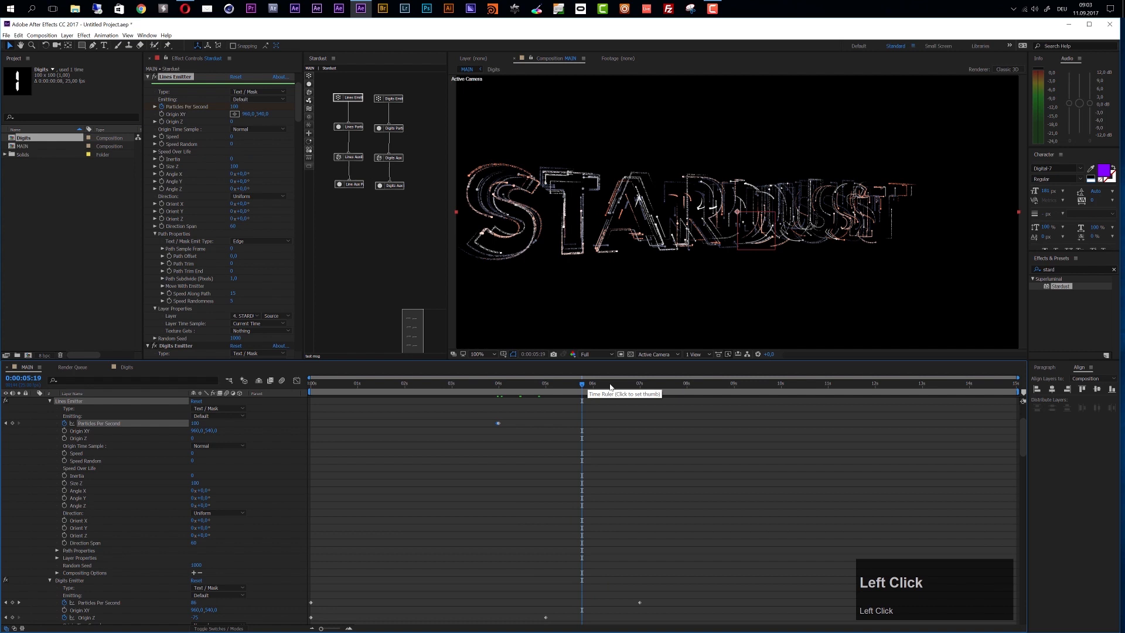
click(613, 386)
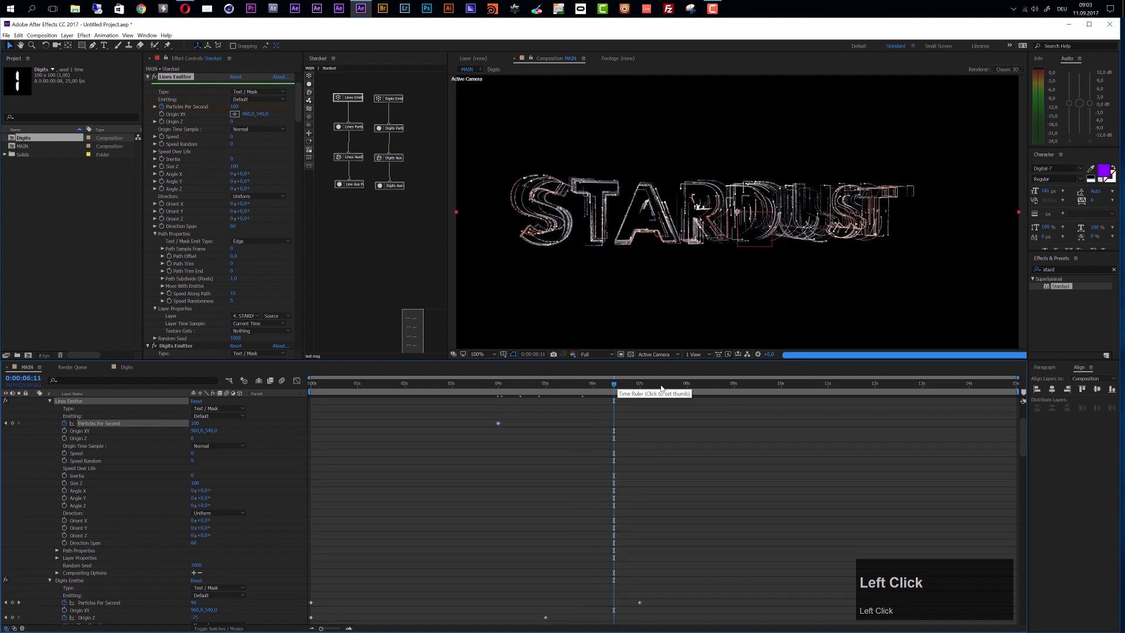
click(339, 384)
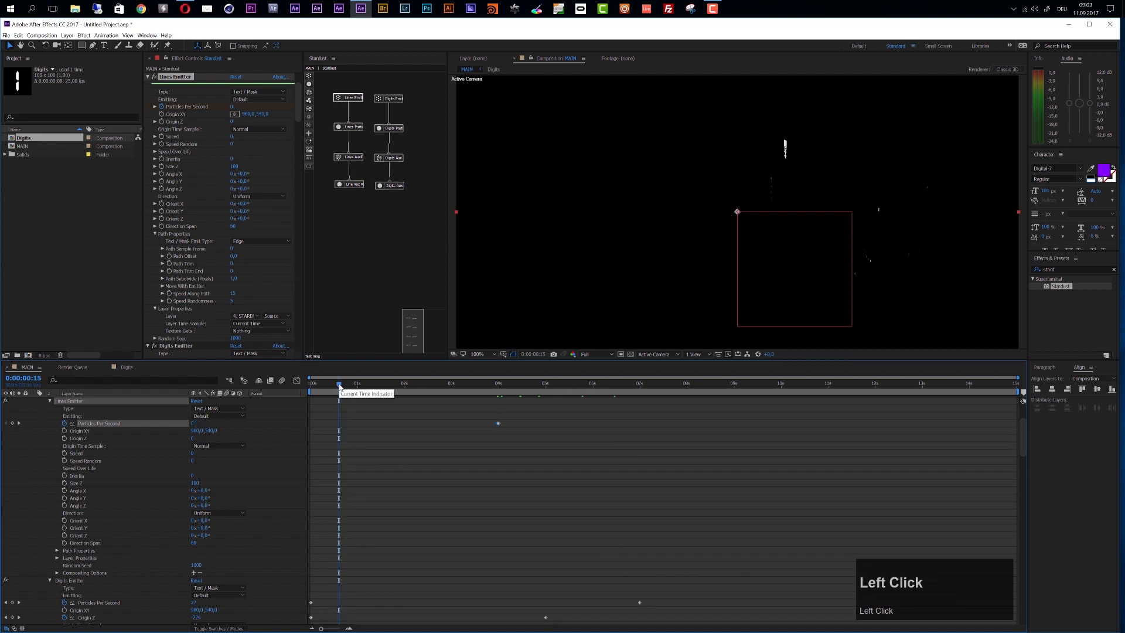
click(361, 384)
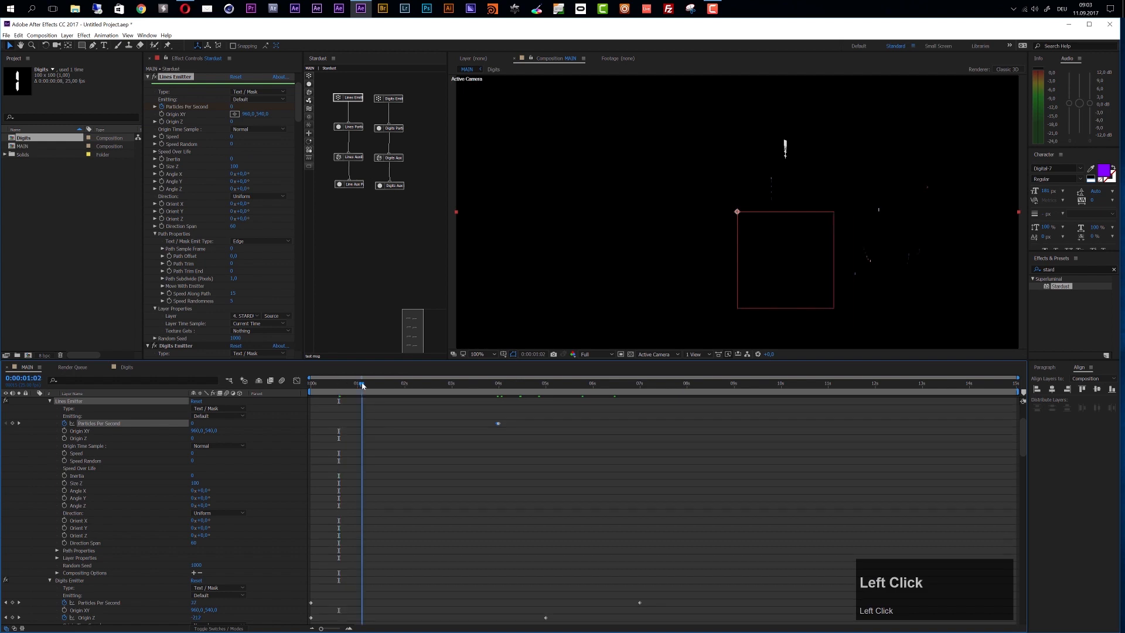
click(389, 385)
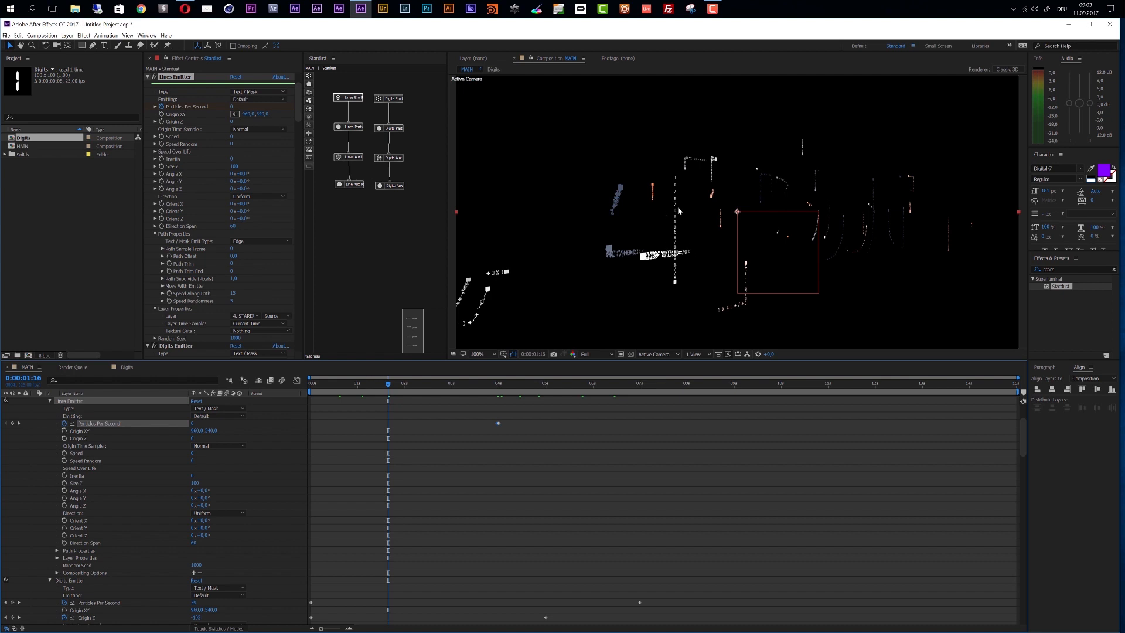
Show the Digits Aux node's Particles Per Second animation curve in the Graph Editor.
click(398, 158)
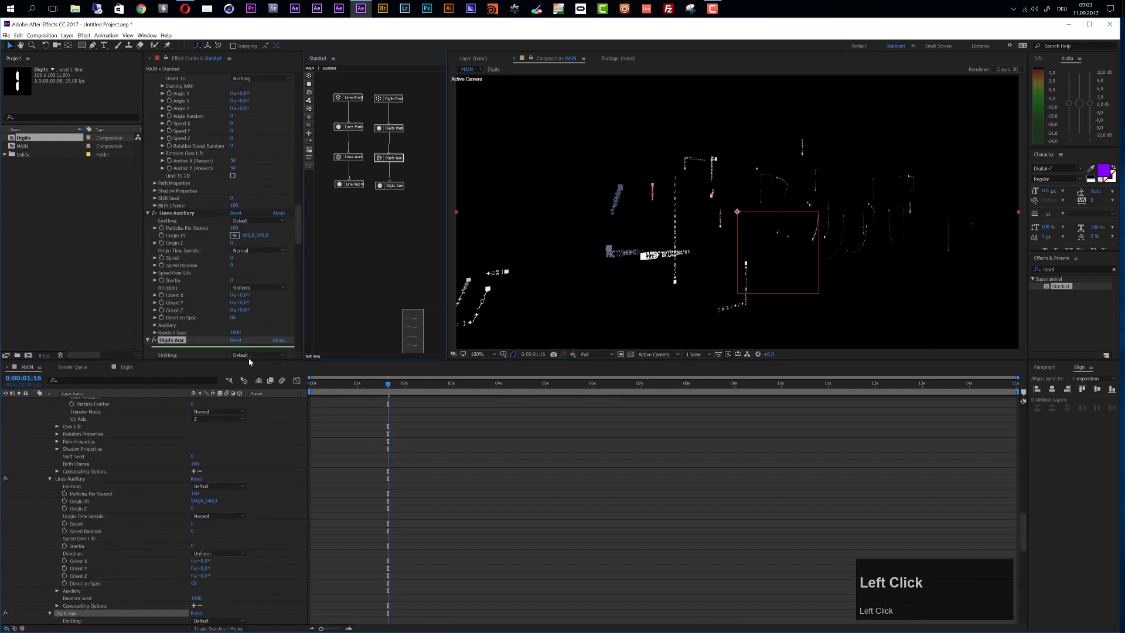
scroll(135, 536, down, 4)
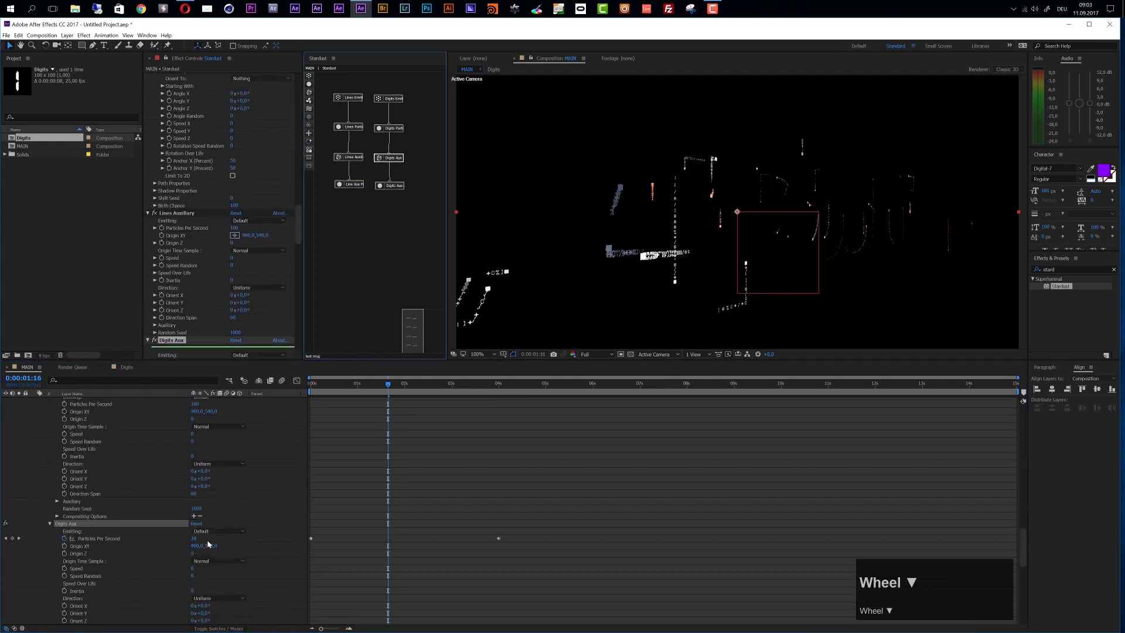
click(90, 539)
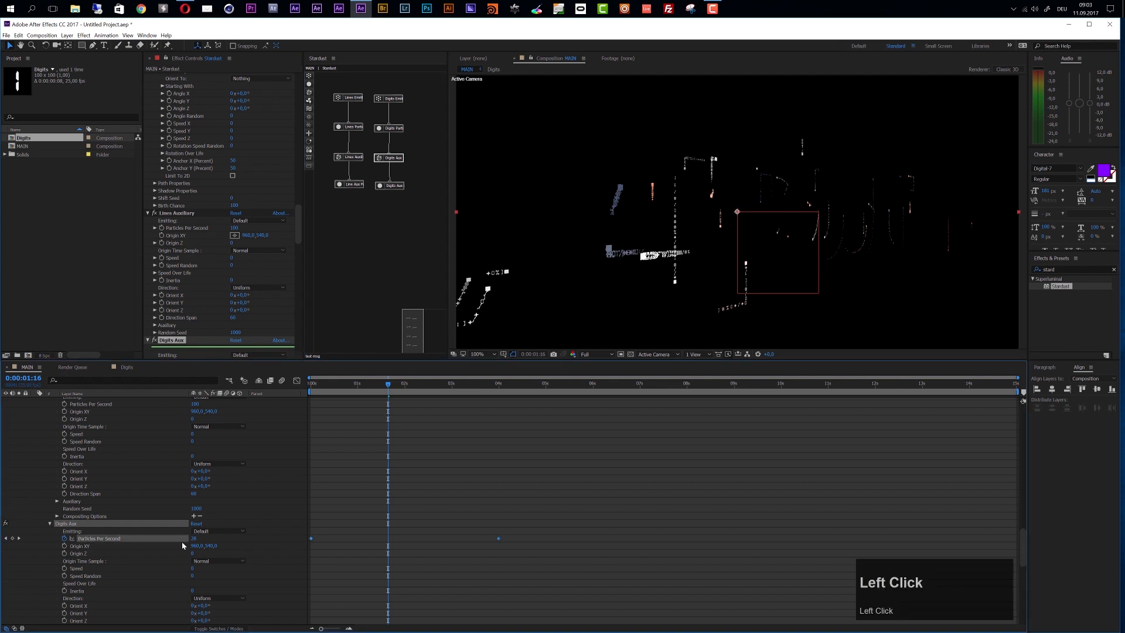
click(92, 541)
click(296, 381)
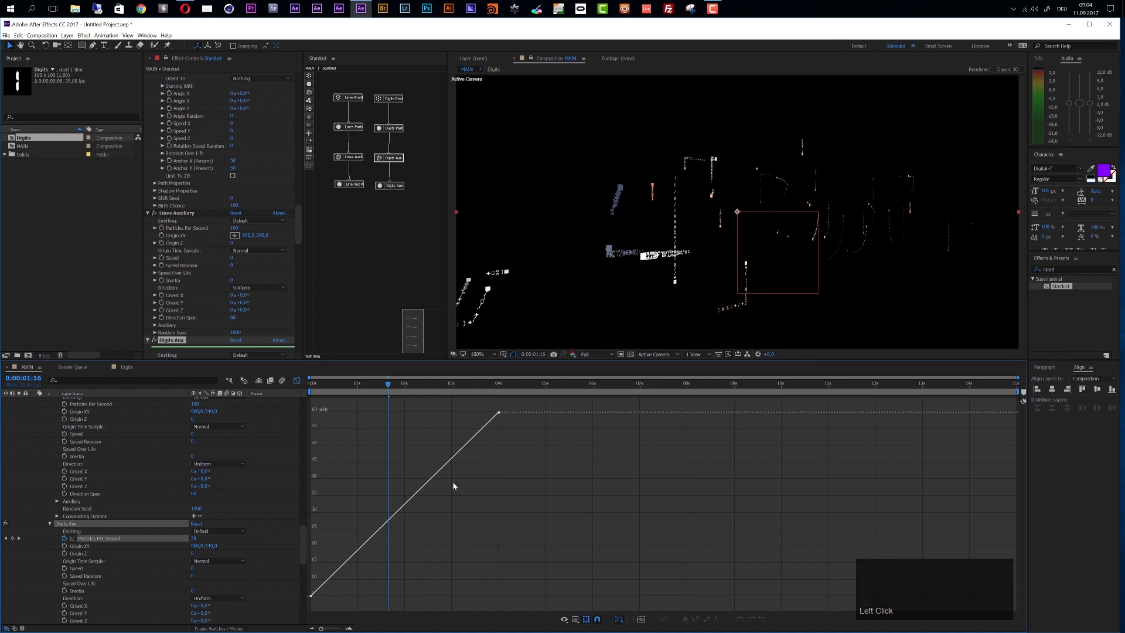
Apply Easy Ease Out to the first and Easy Ease In to the last Particles Per Second keyframe of Digits Aux.
drag(348, 602, 306, 588)
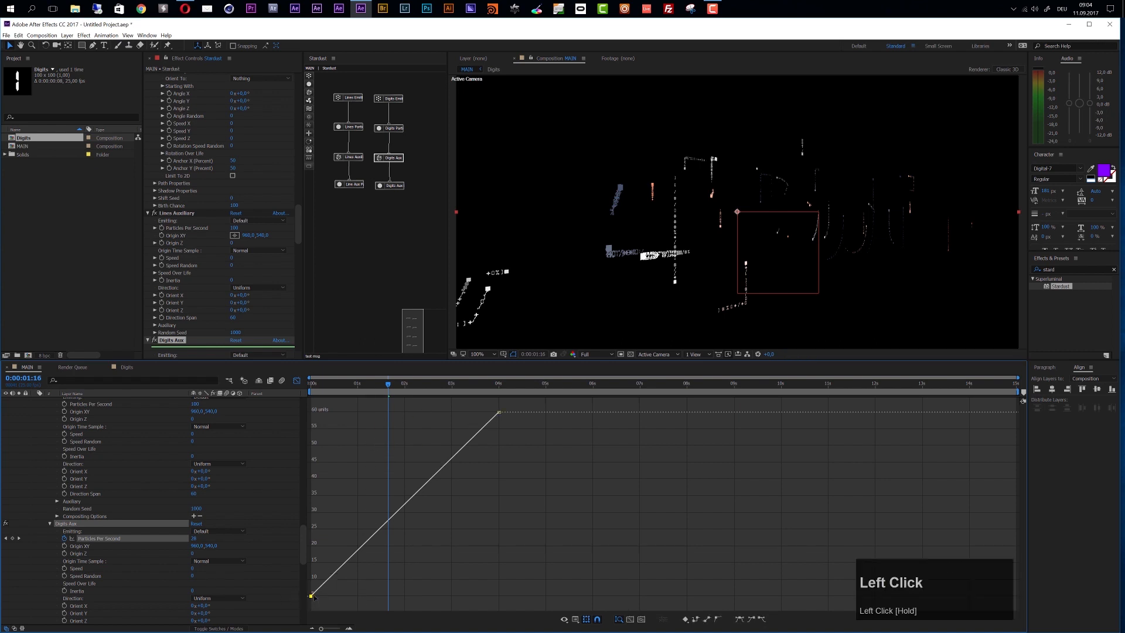
click(760, 620)
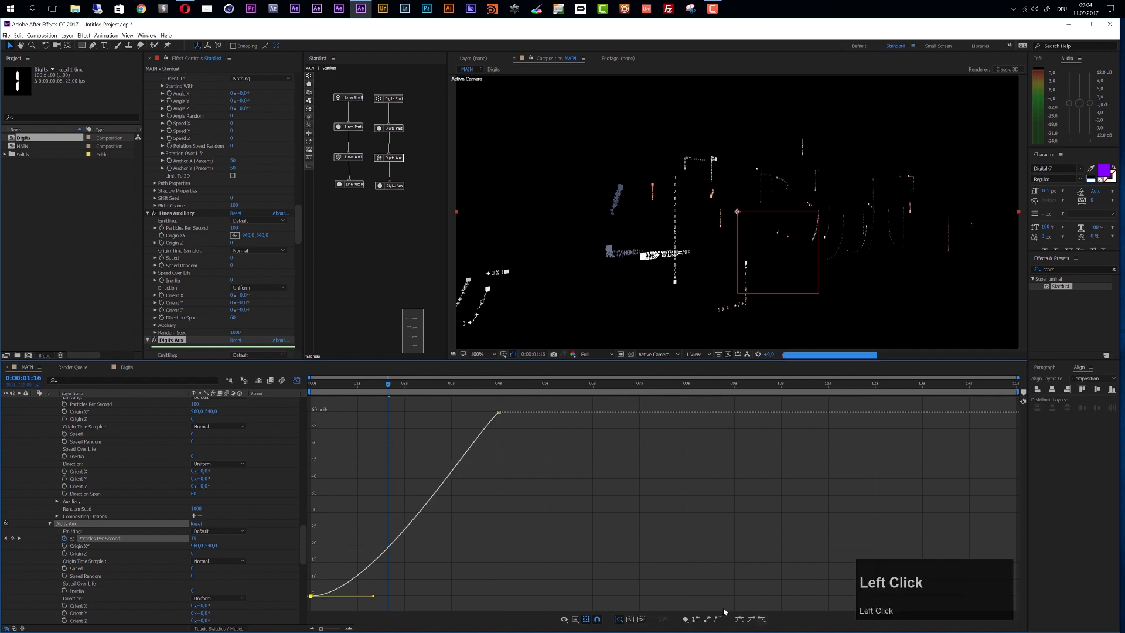
drag(507, 404, 481, 438)
click(754, 619)
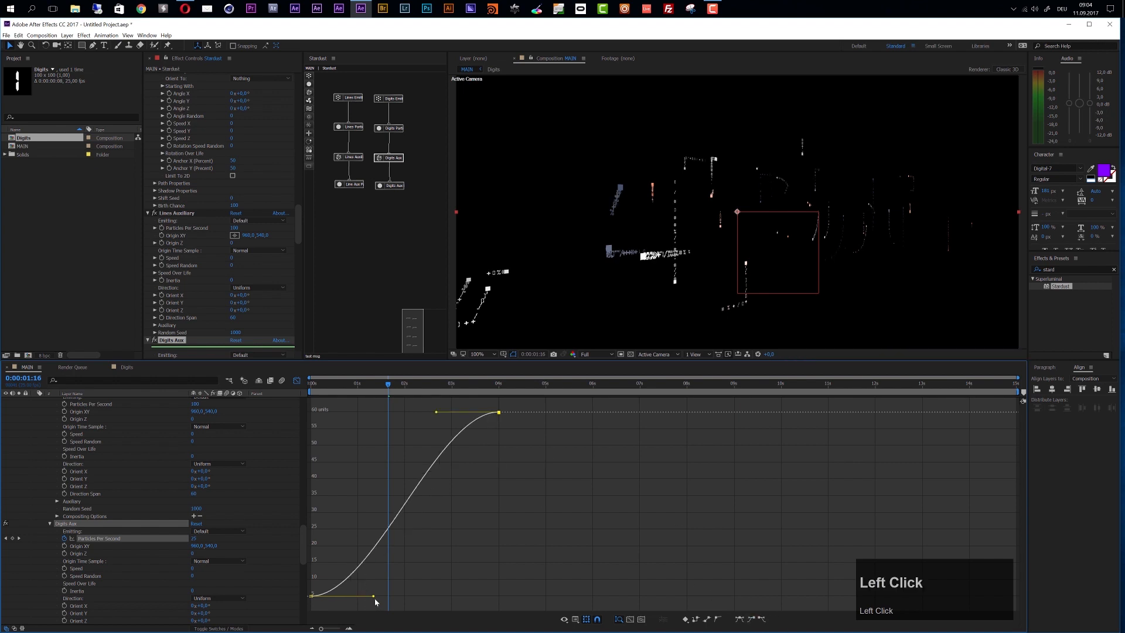
Fit the curve to the view, extend the first keyframe's outgoing ease handle to about 2:10, and check the slower digit build-up.
click(642, 620)
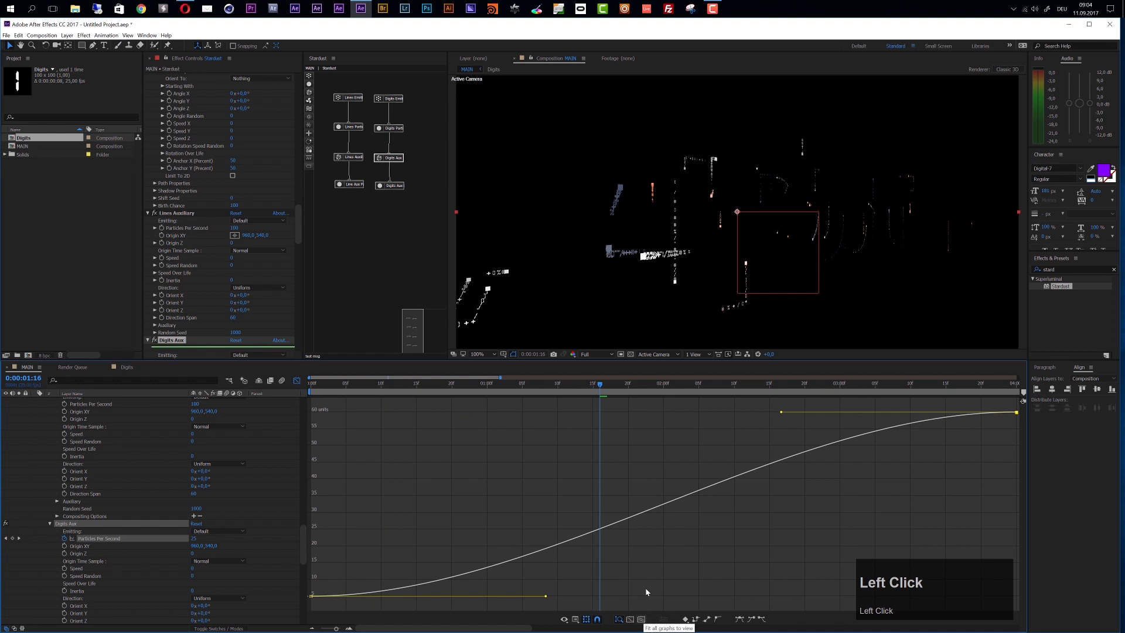
drag(545, 598, 737, 605)
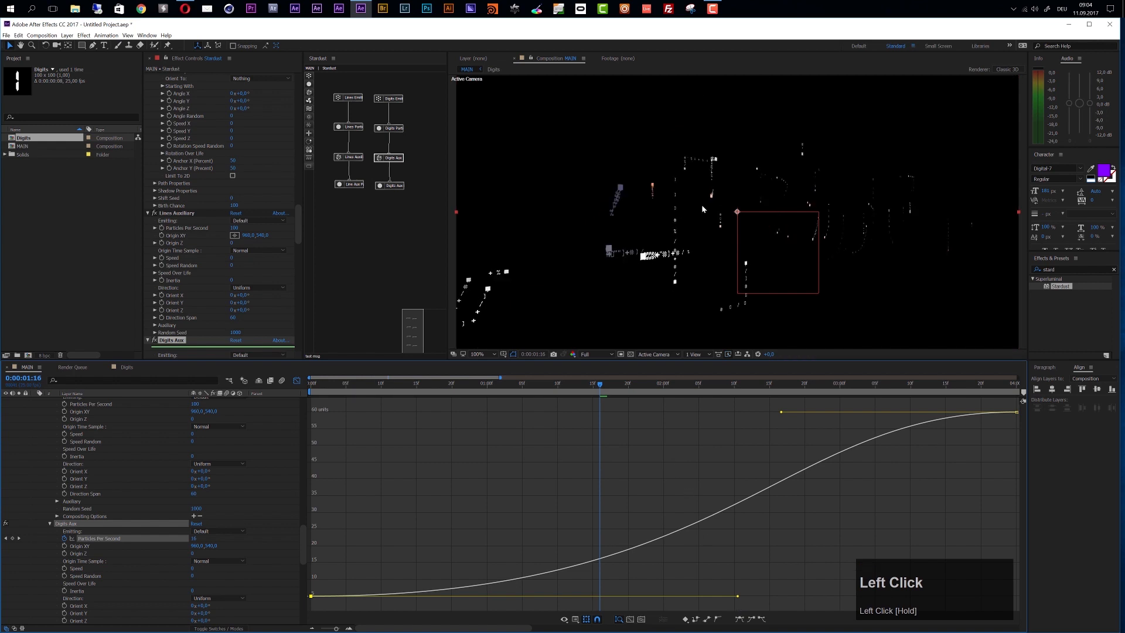
click(657, 385)
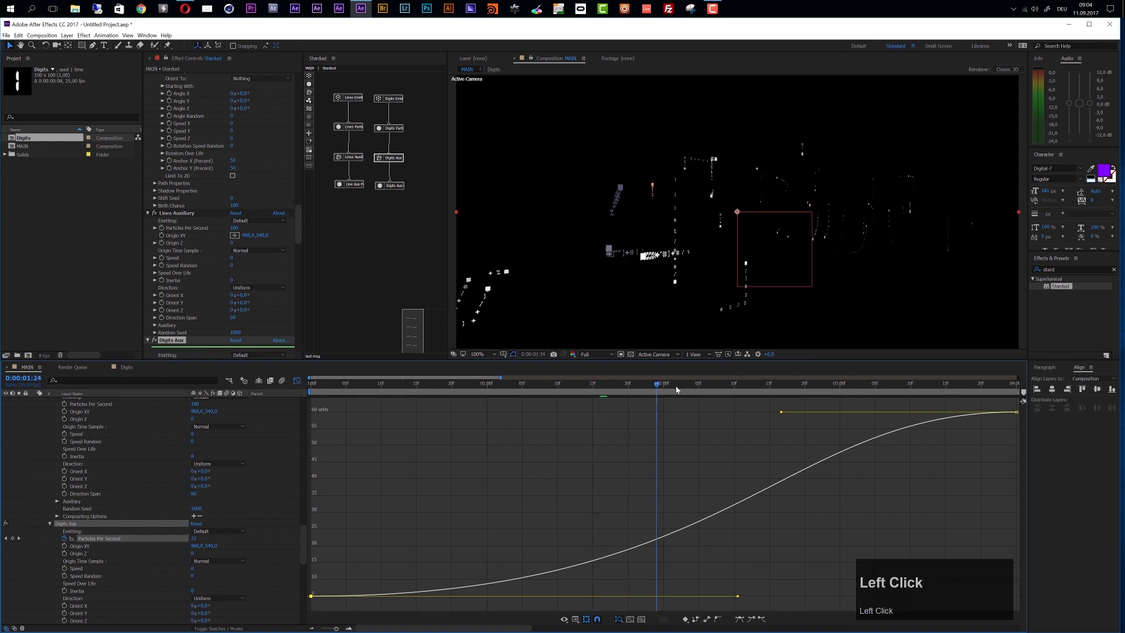
click(698, 385)
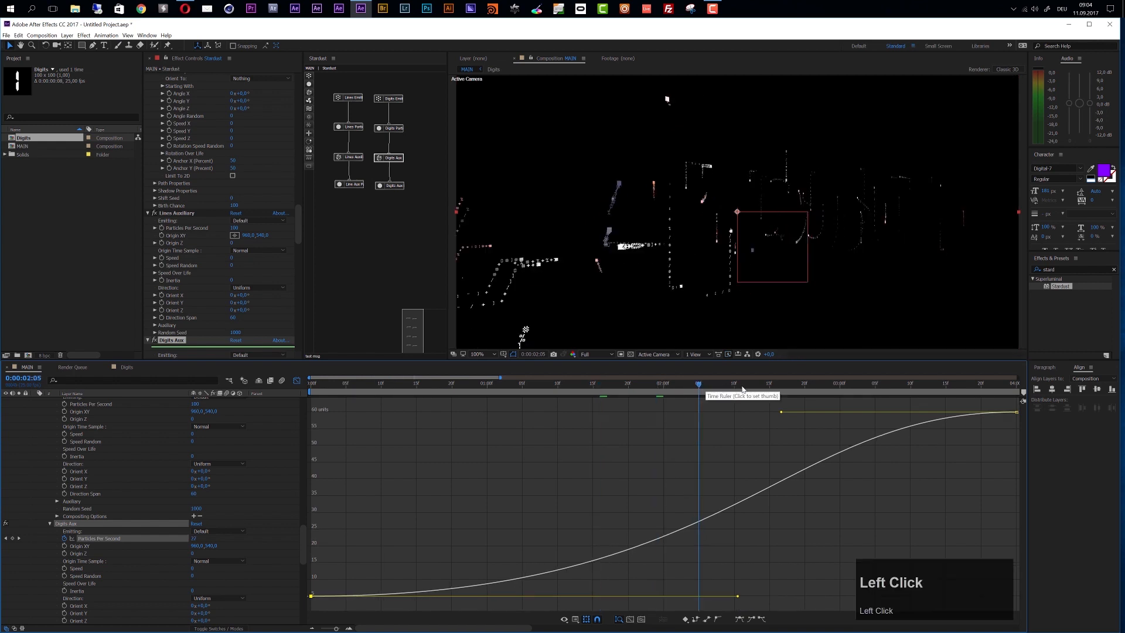
click(769, 385)
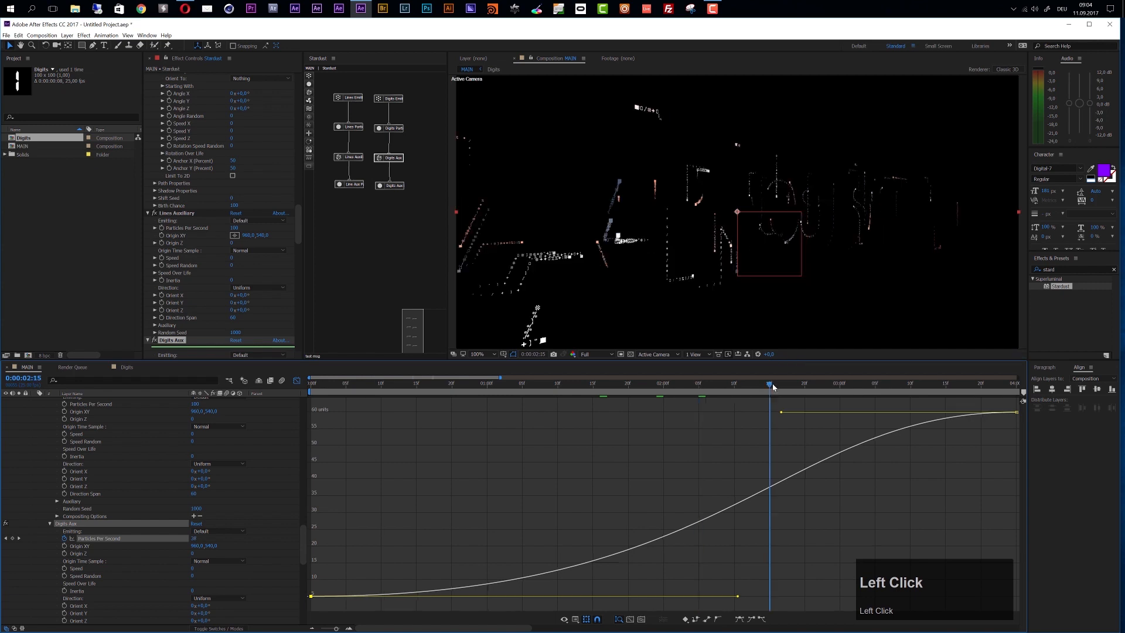
Set the Emit Chance in the Digits Aux node's Auxiliary settings to 50.
click(818, 385)
click(868, 386)
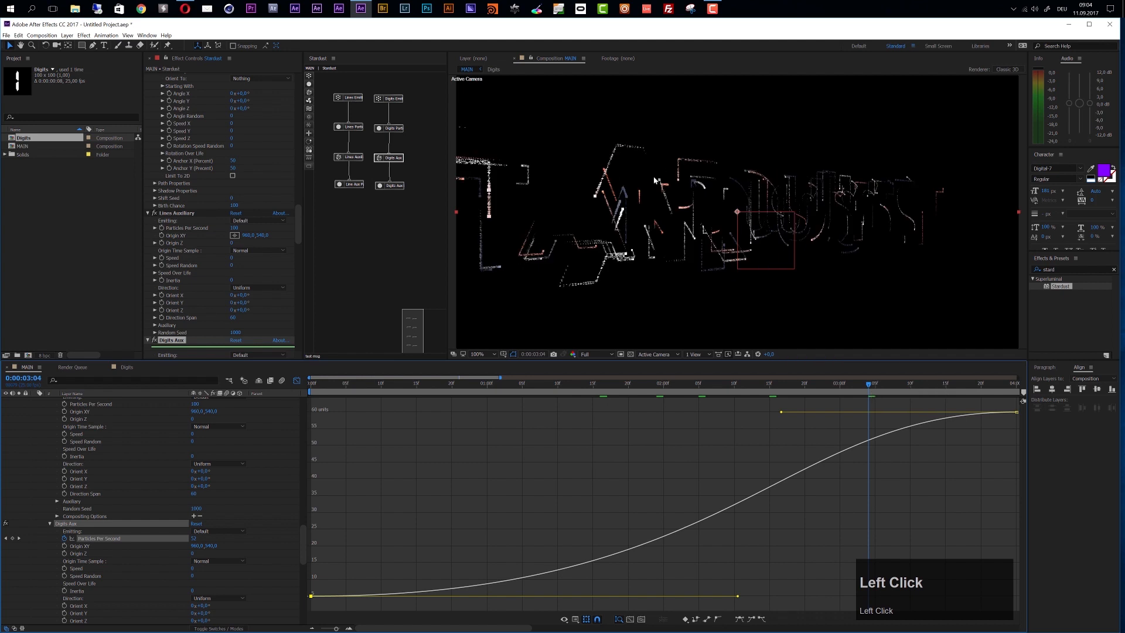
click(923, 384)
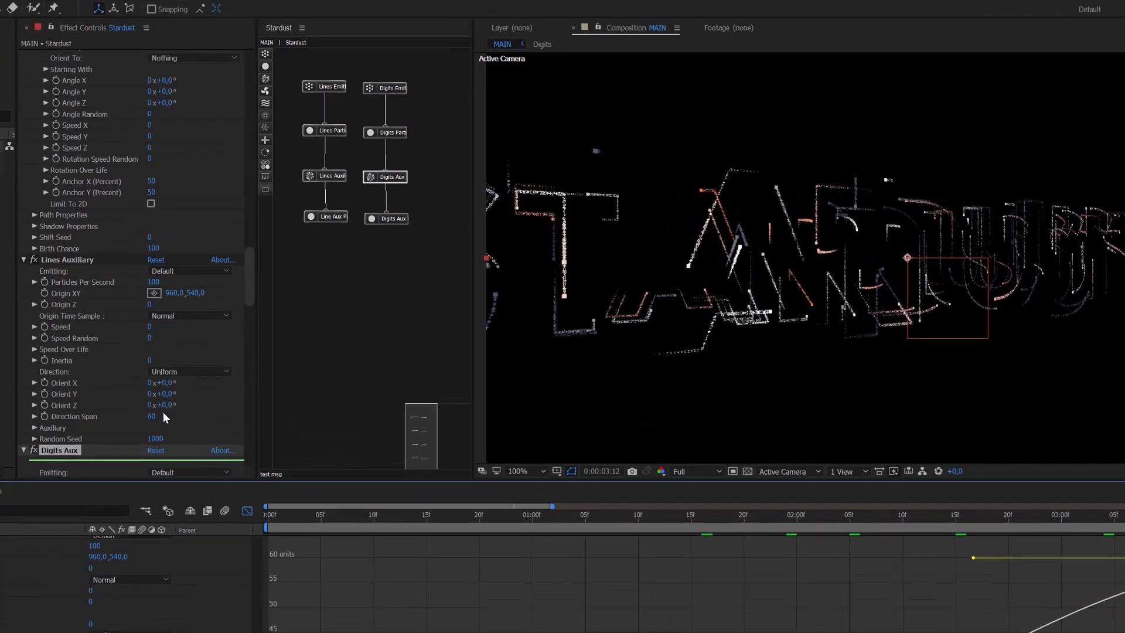
click(386, 177)
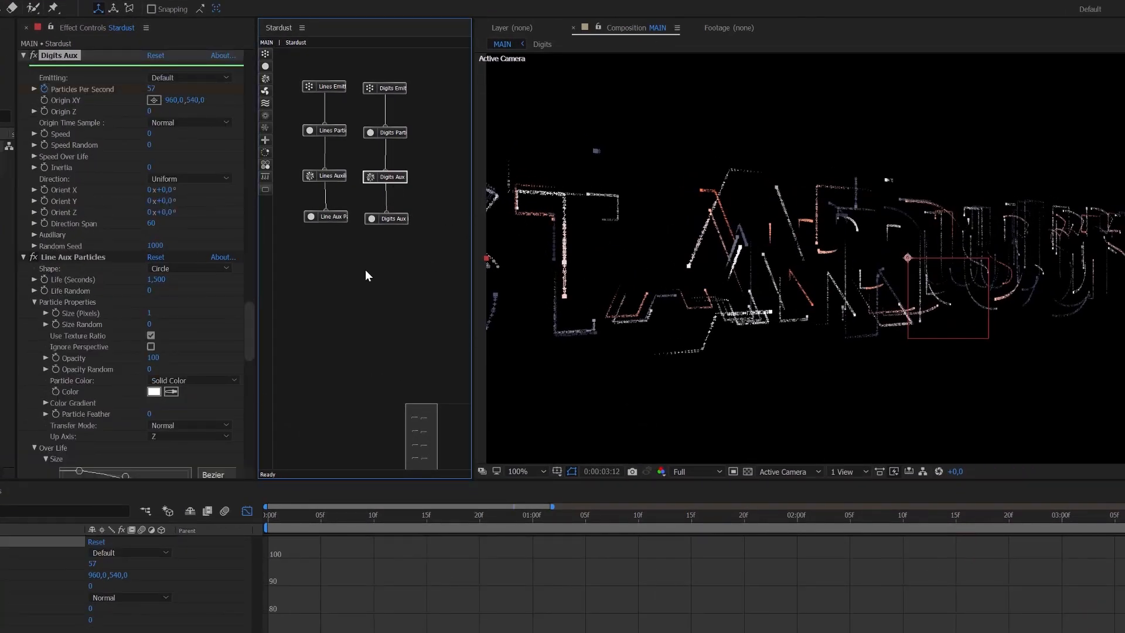
click(89, 189)
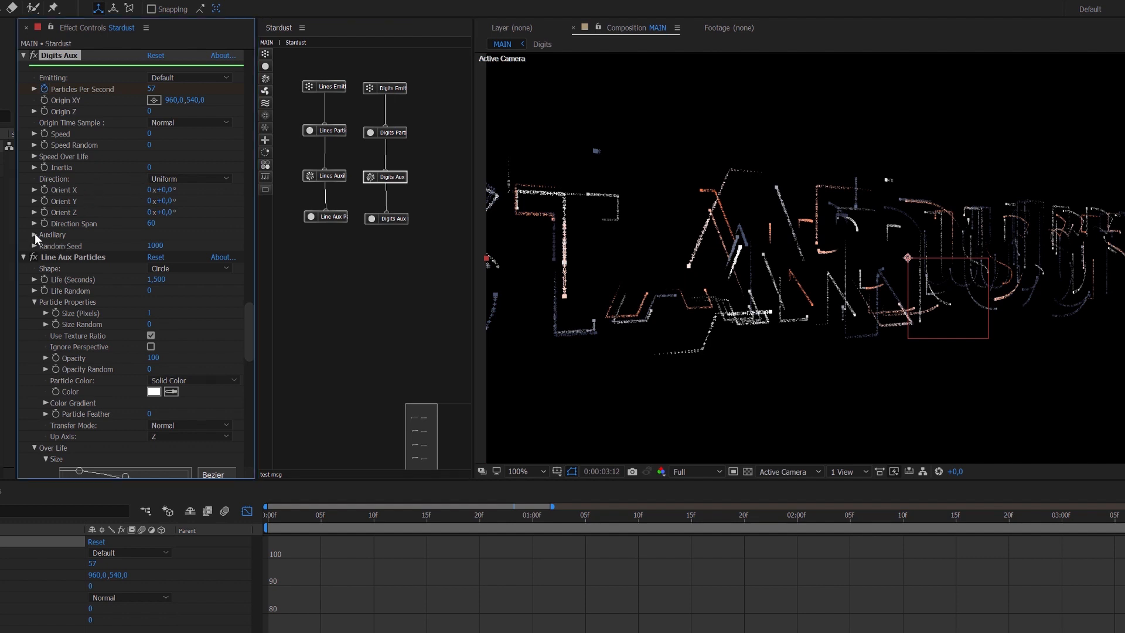
click(34, 234)
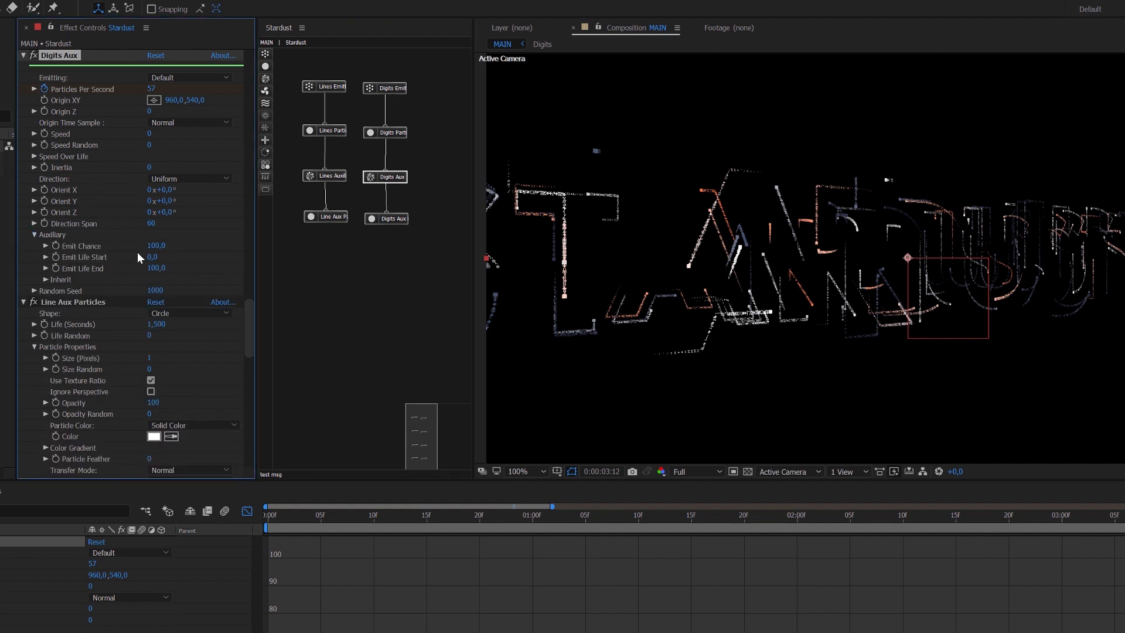
click(156, 246)
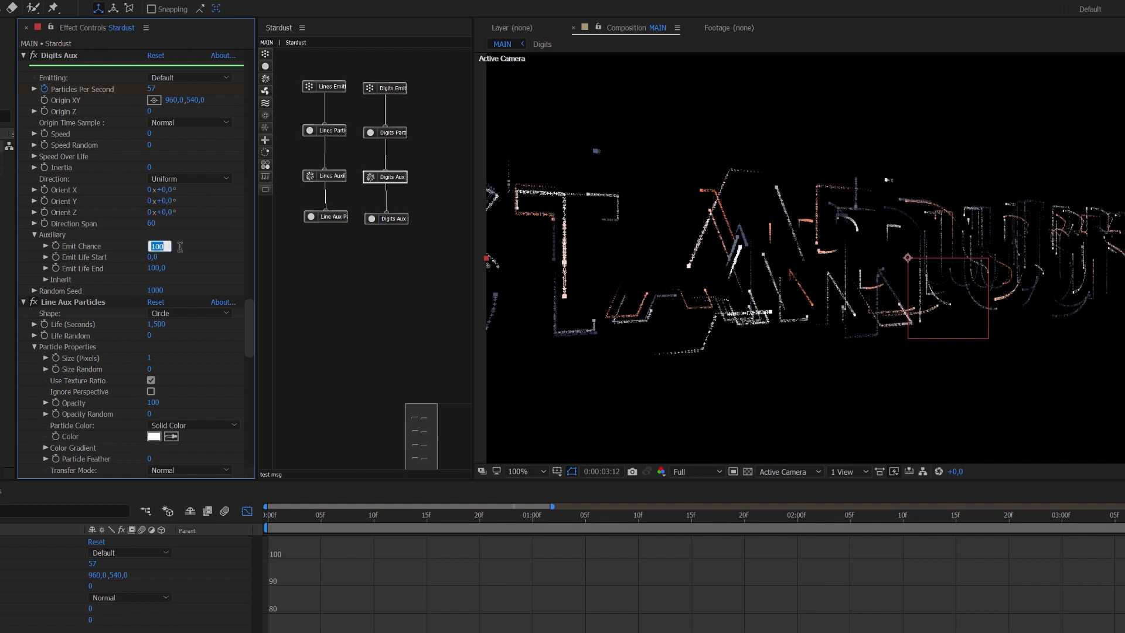
text(50)
key(Return)
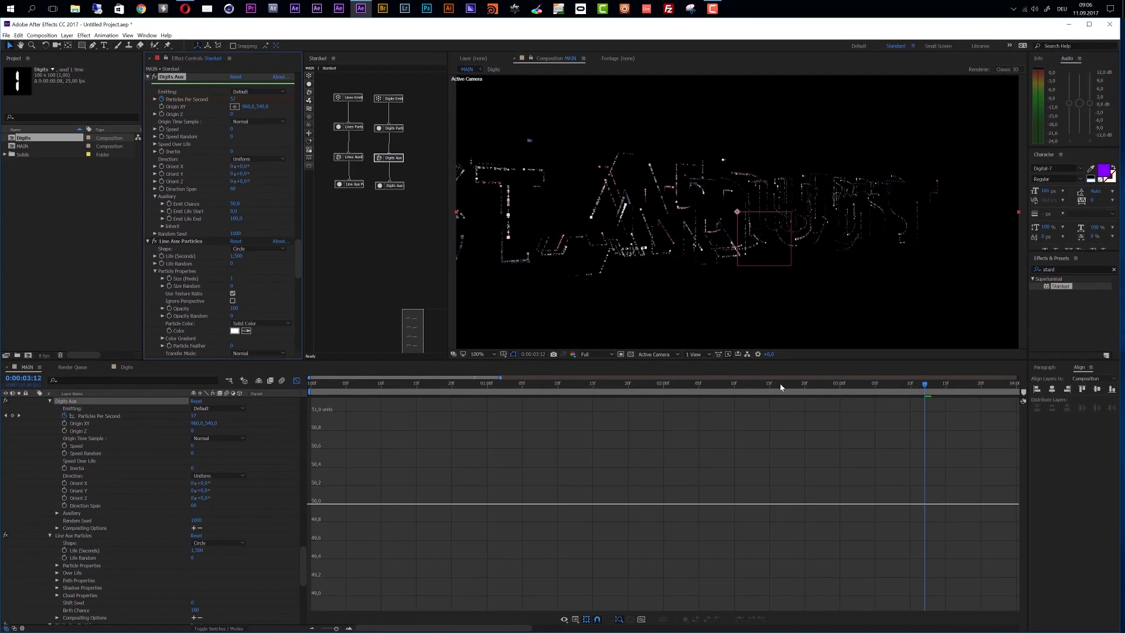
Leave the Graph Editor and examine the title at several times between 2:17 and 11:05.
click(975, 517)
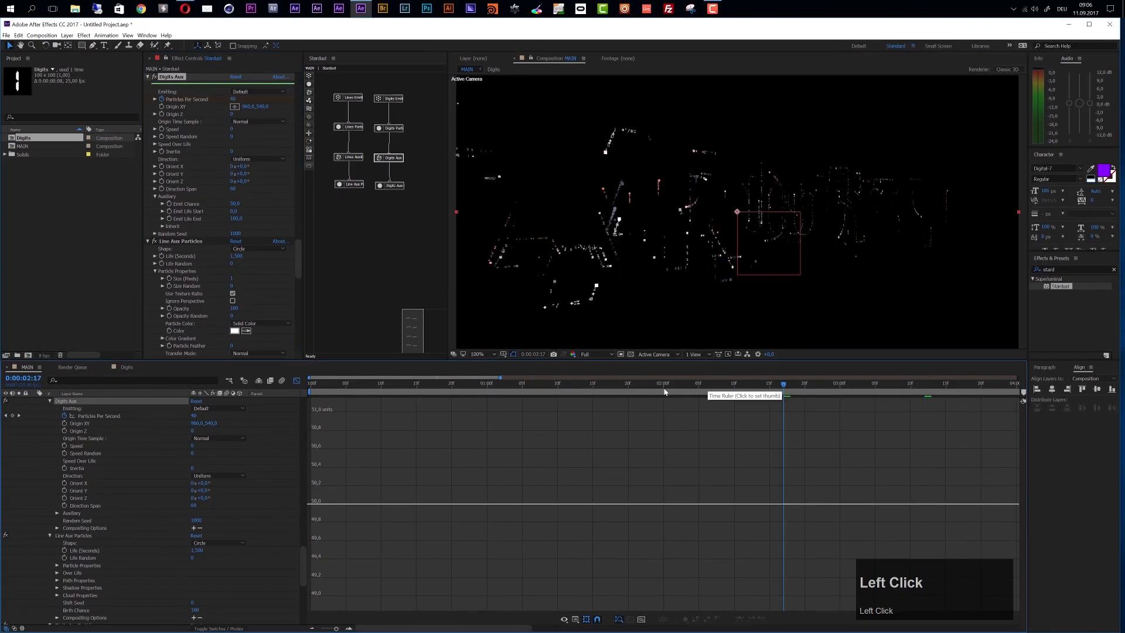
click(833, 387)
click(966, 387)
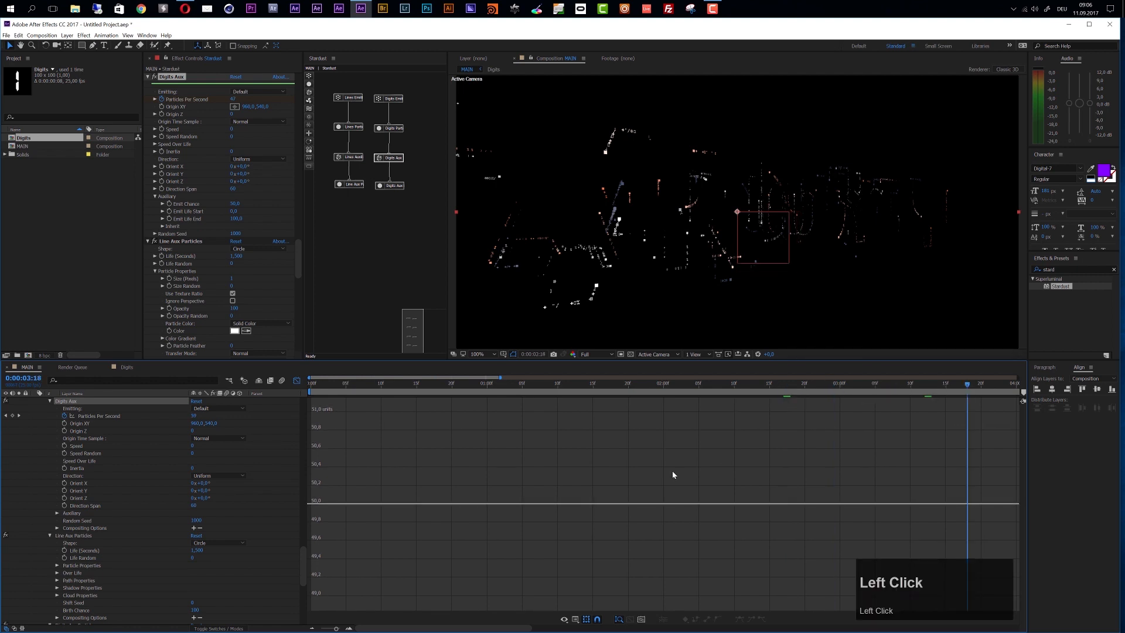
click(297, 381)
drag(336, 628, 323, 627)
click(596, 383)
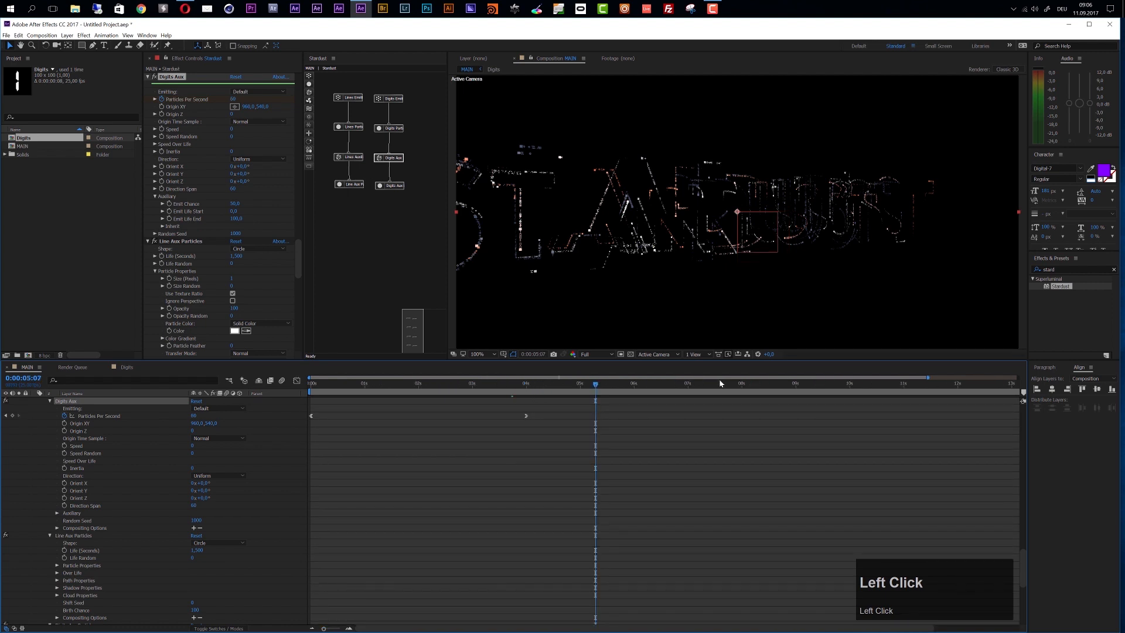
click(751, 388)
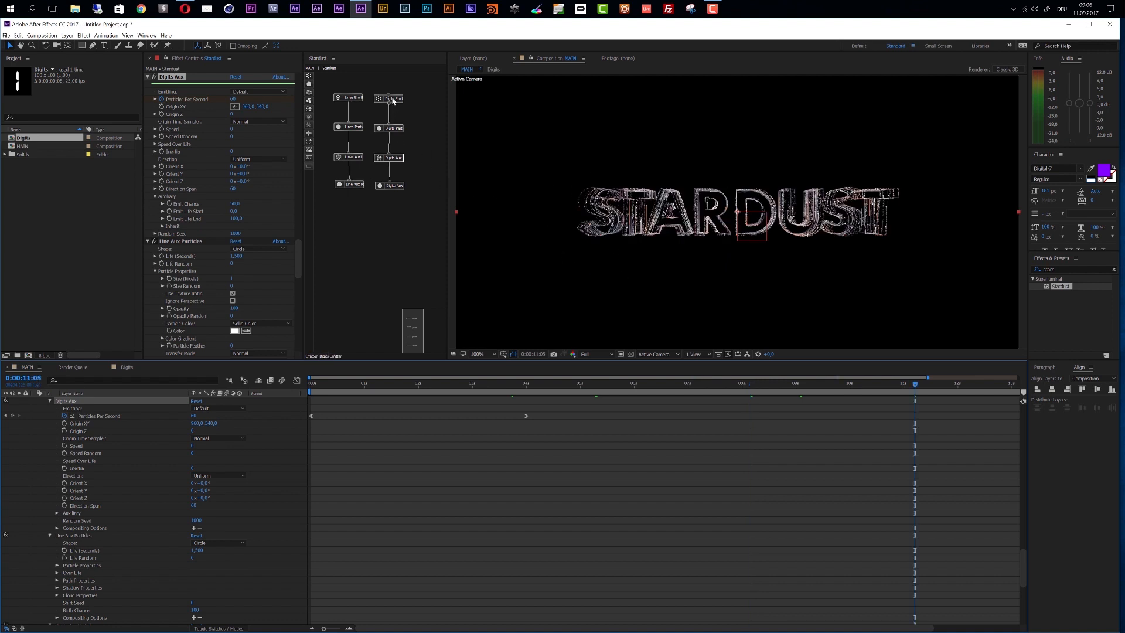
Duplicate the four-node Digits chain and place the copy as a separate column beside the original.
click(427, 80)
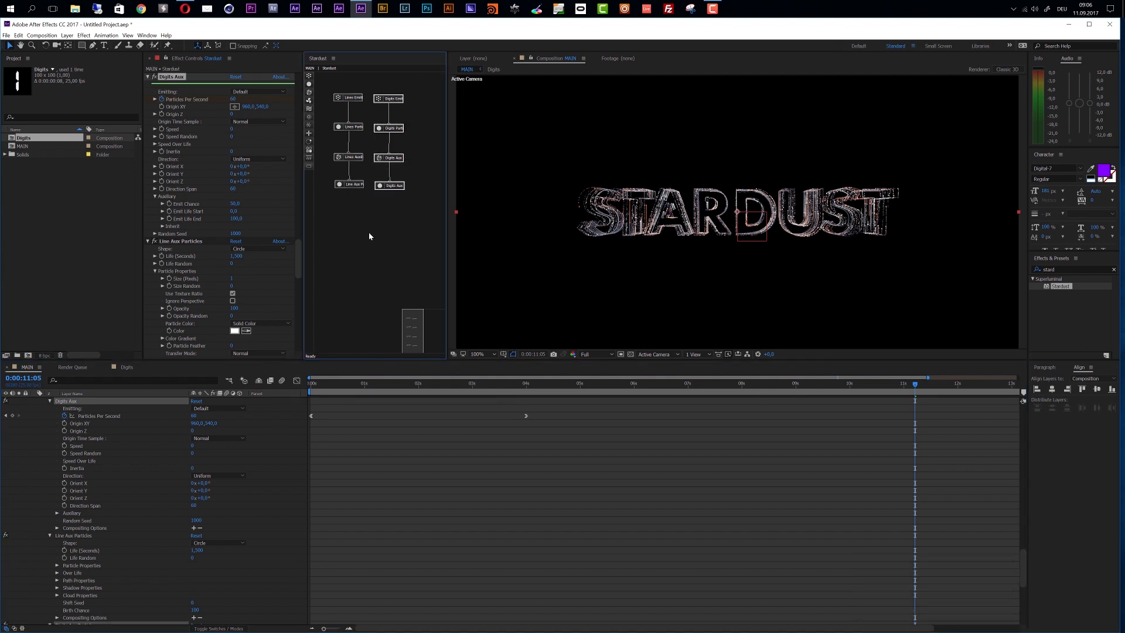
key(ctrl+d)
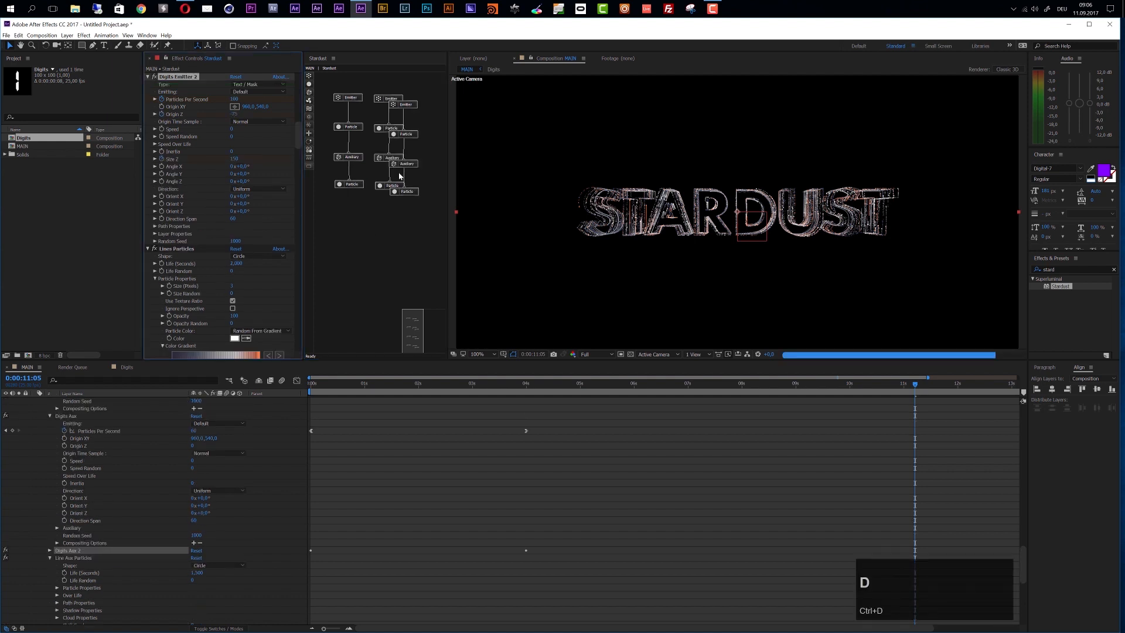
click(408, 198)
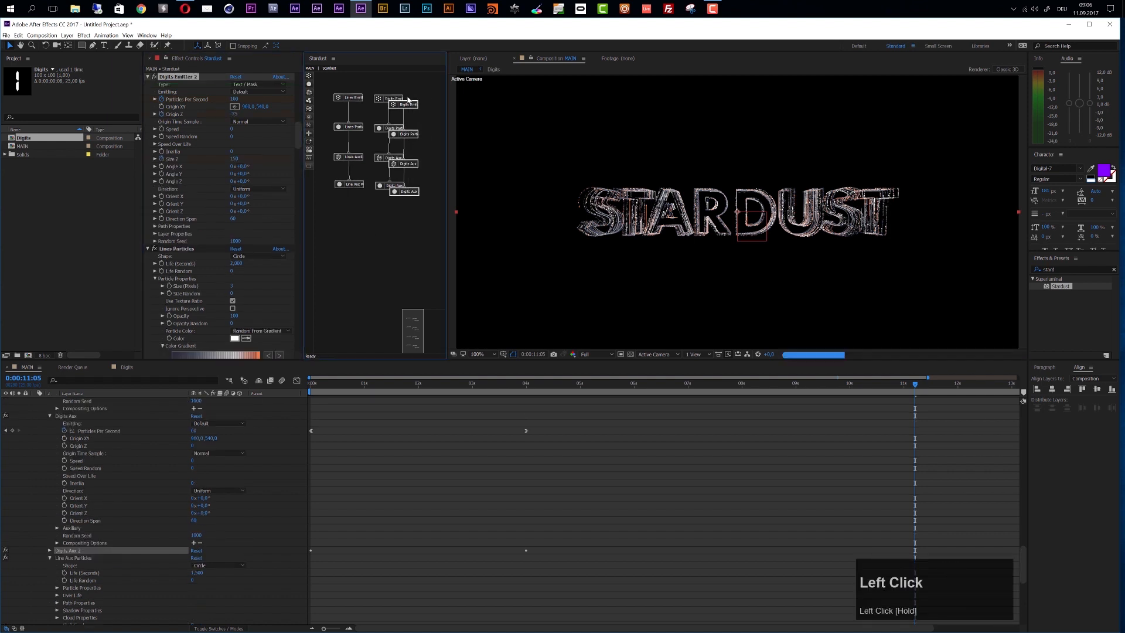
drag(411, 108, 427, 107)
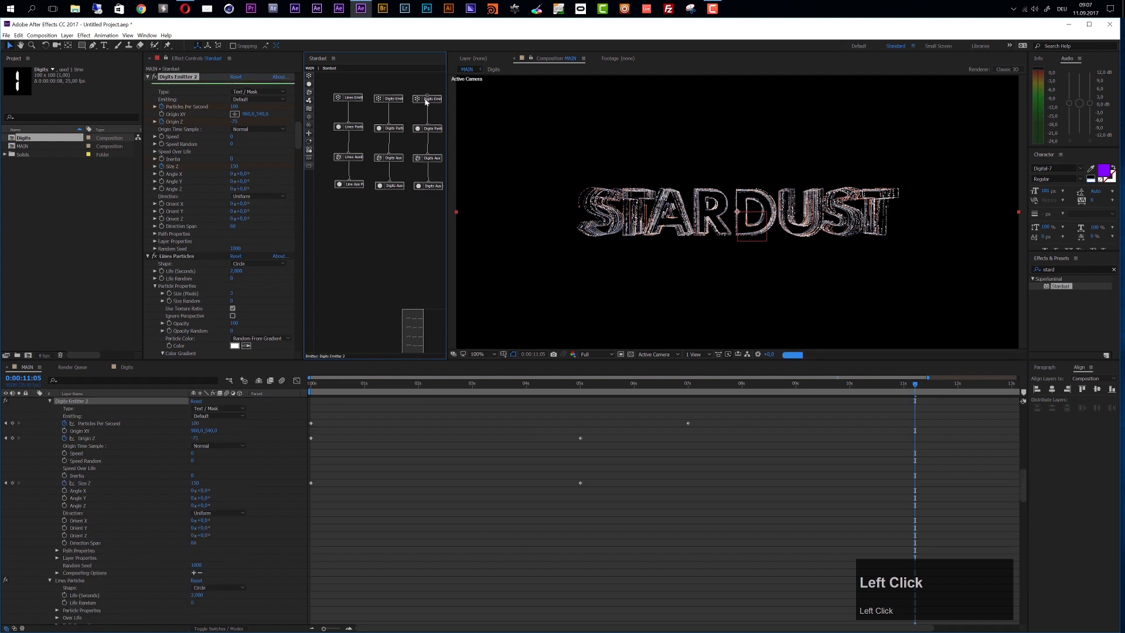
Rename the duplicated emitter Corner Emitter and the duplicated particle node below it Corner Particles.
click(191, 78)
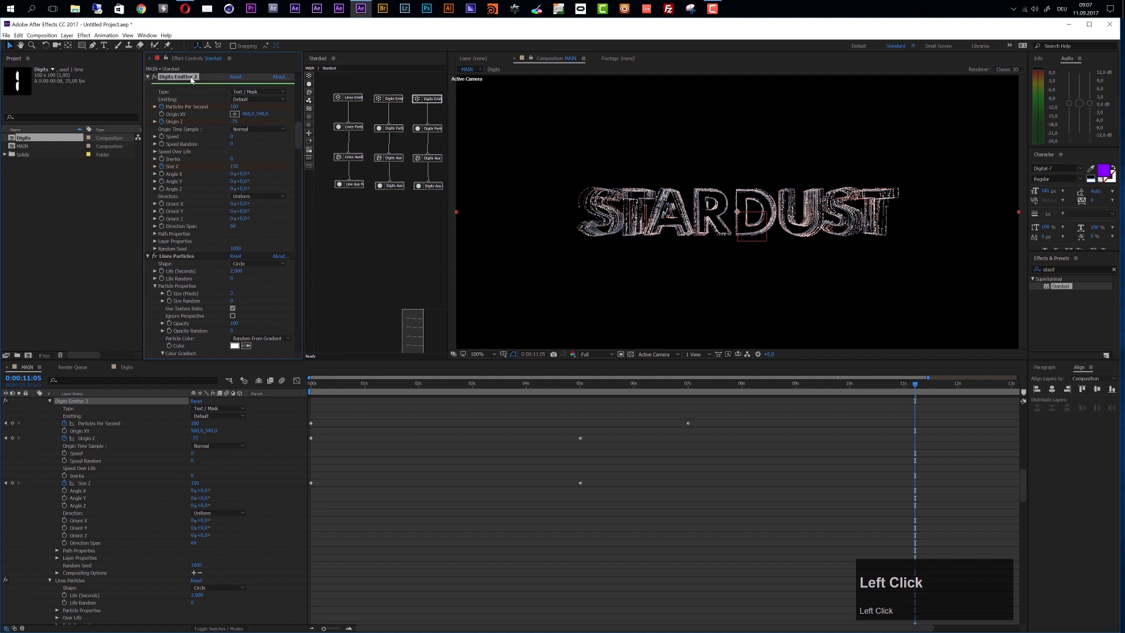
key(Return)
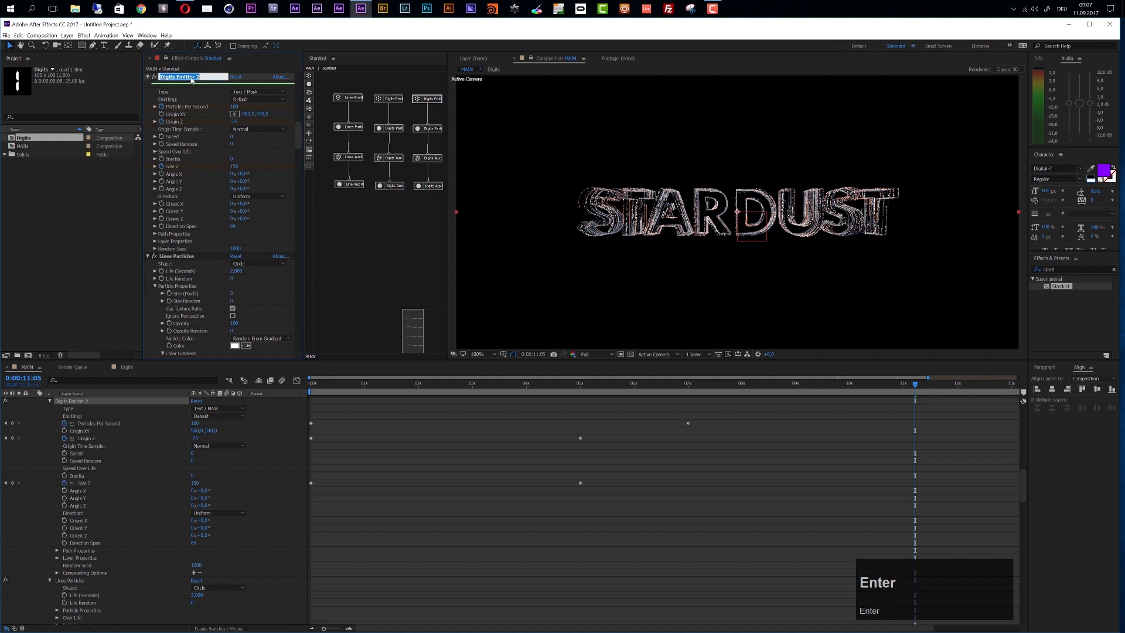
text(Corner Emitter)
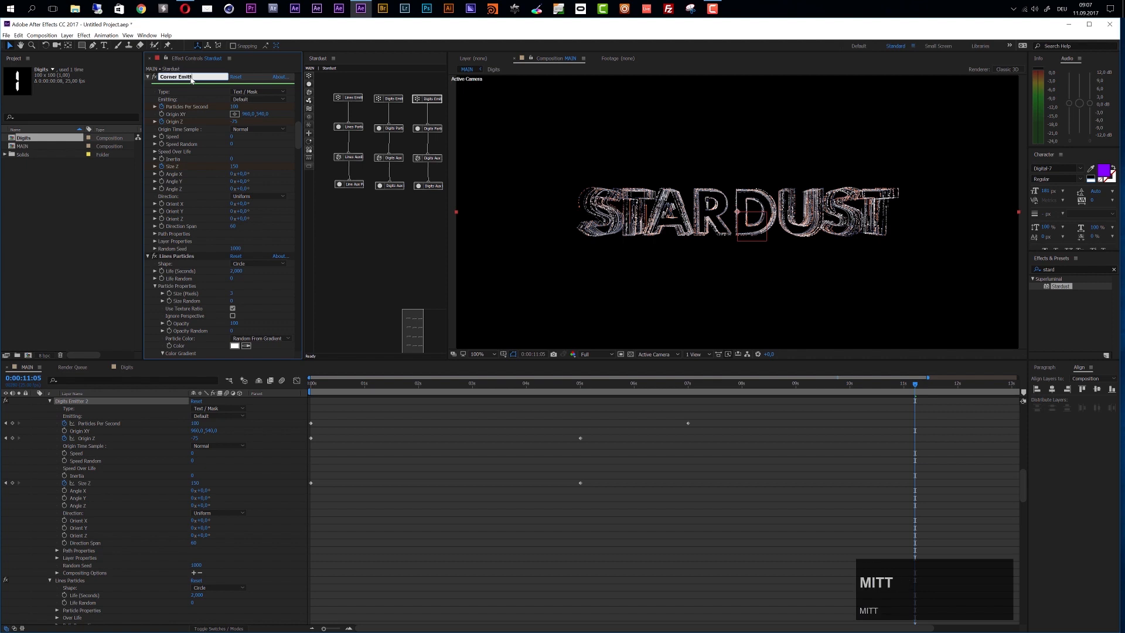
click(333, 212)
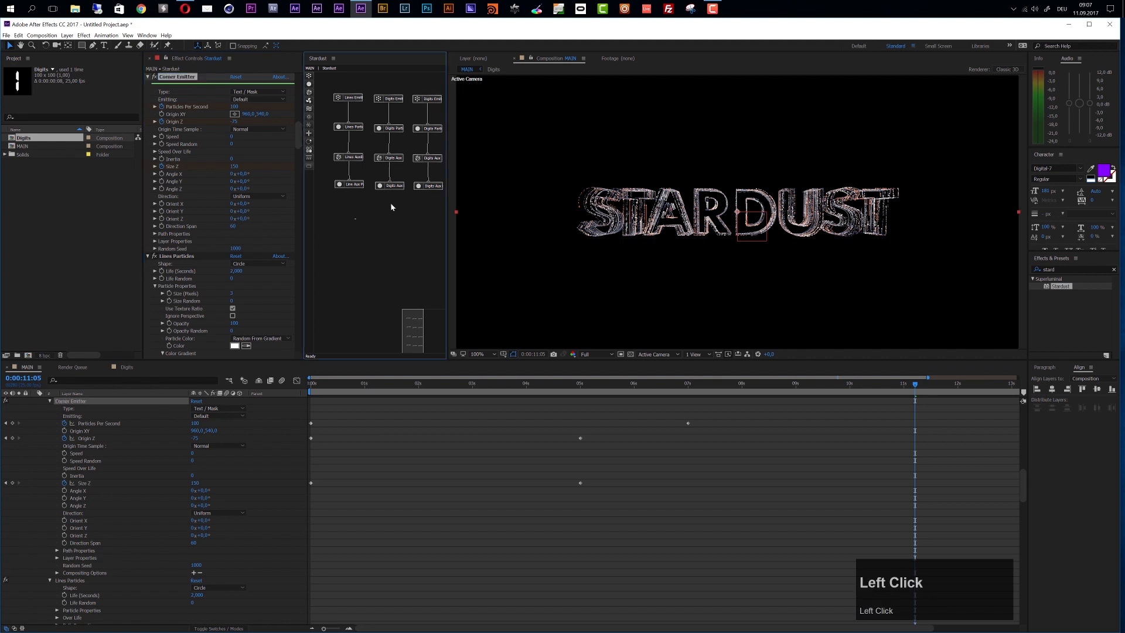
click(427, 128)
click(188, 341)
key(Return)
text(Corner Particles)
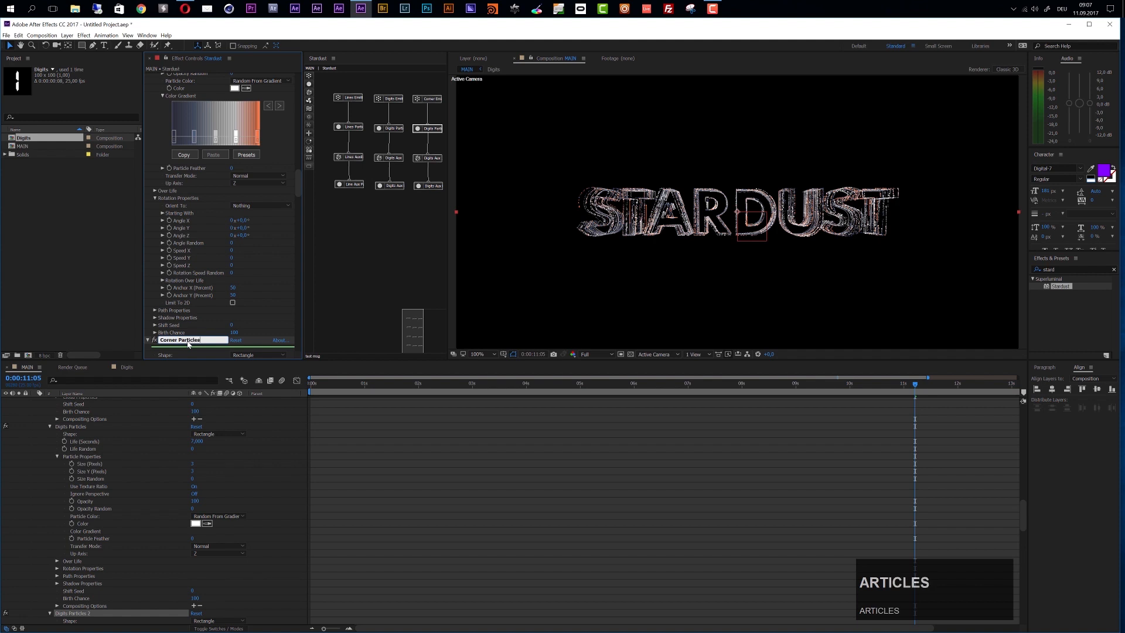
Rename the duplicated auxiliary node Corner Aux and its particle node Corner Aux Particles.
click(420, 186)
key(Return)
text(Corner Aux)
click(431, 188)
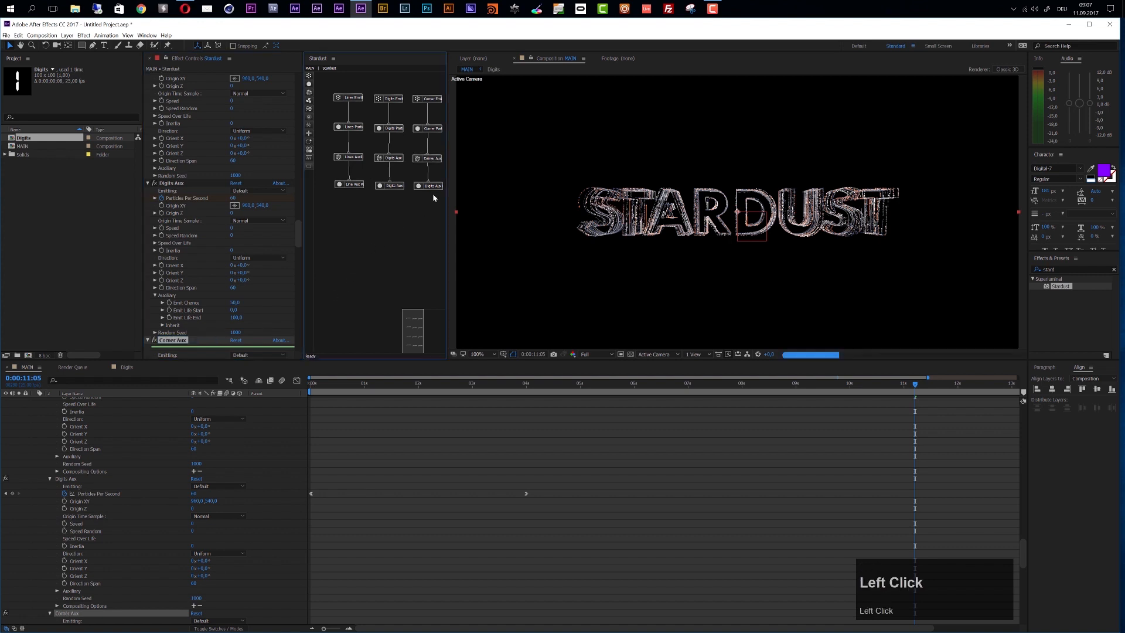
click(188, 348)
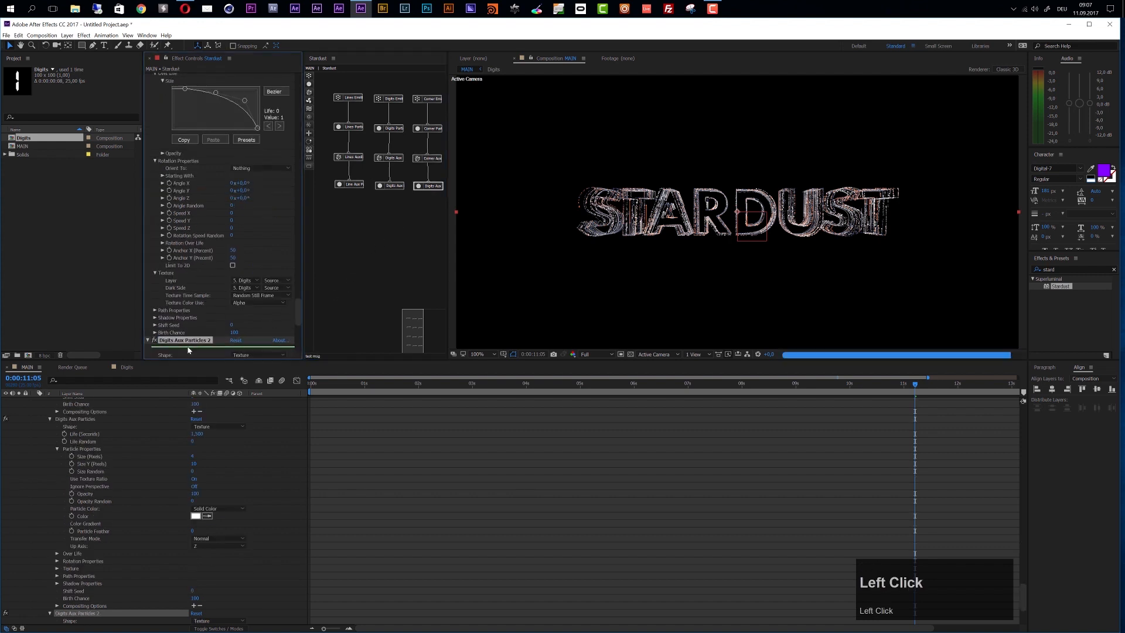
key(Return)
text(Corner Aux Part)
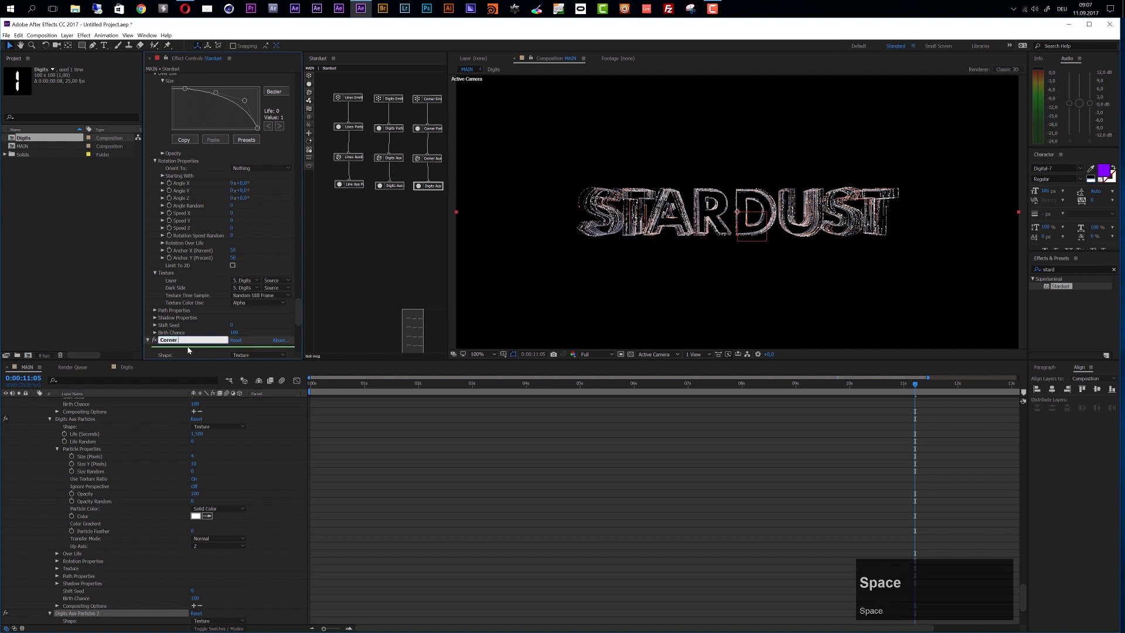
text(icles)
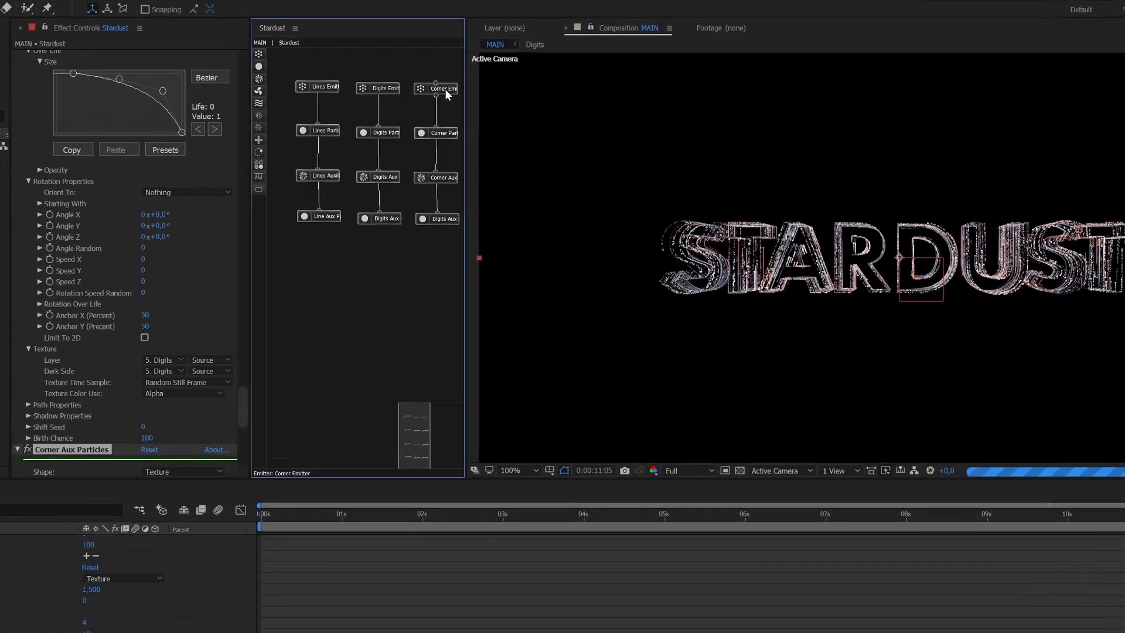
Disable all nodes of the Lines and Digits chains so only the Corner chain stays active.
click(434, 99)
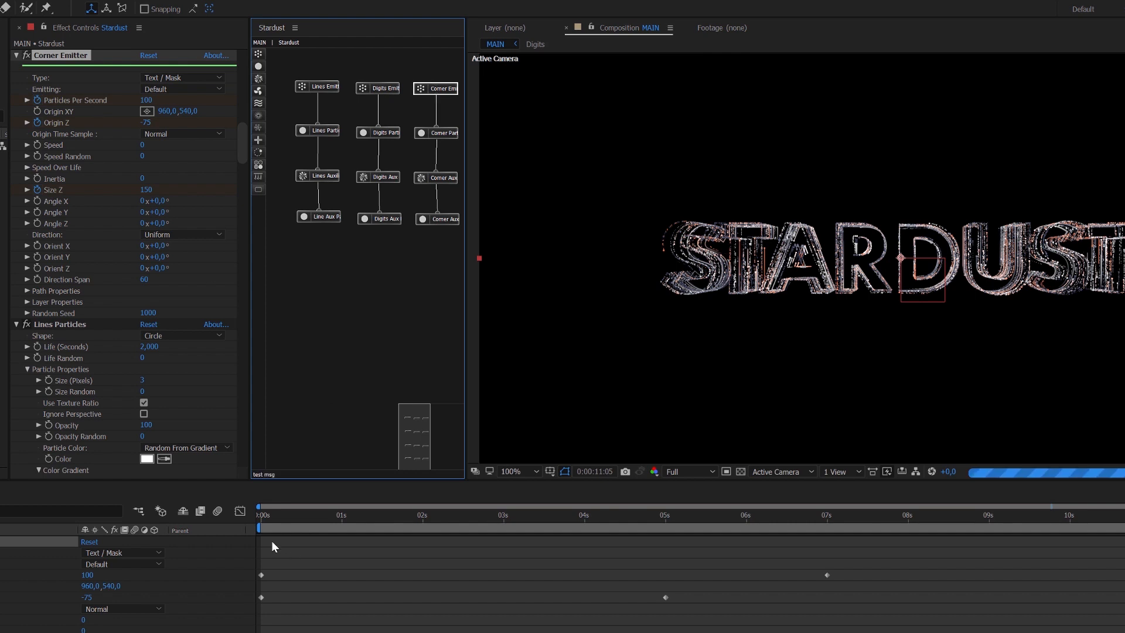
drag(266, 518, 254, 518)
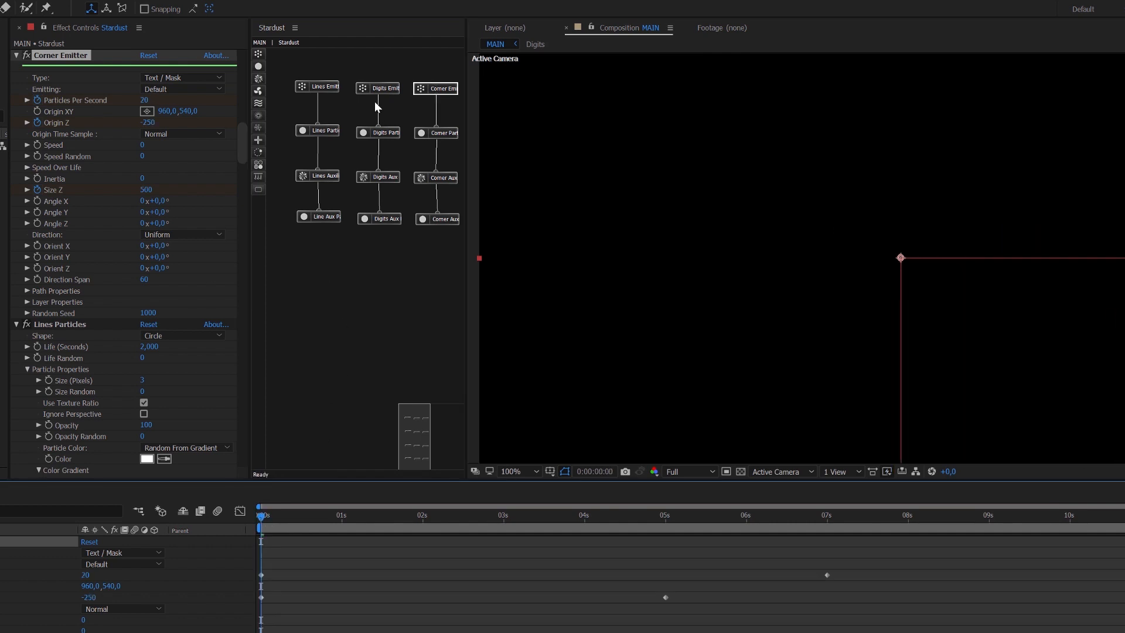
drag(383, 58, 315, 252)
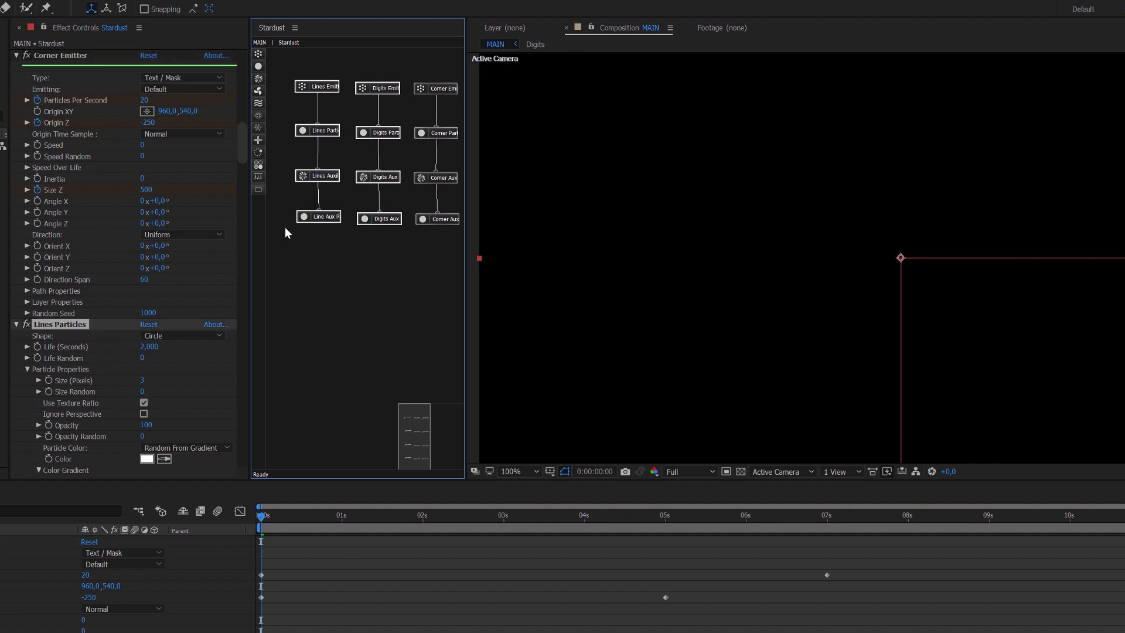
click(25, 324)
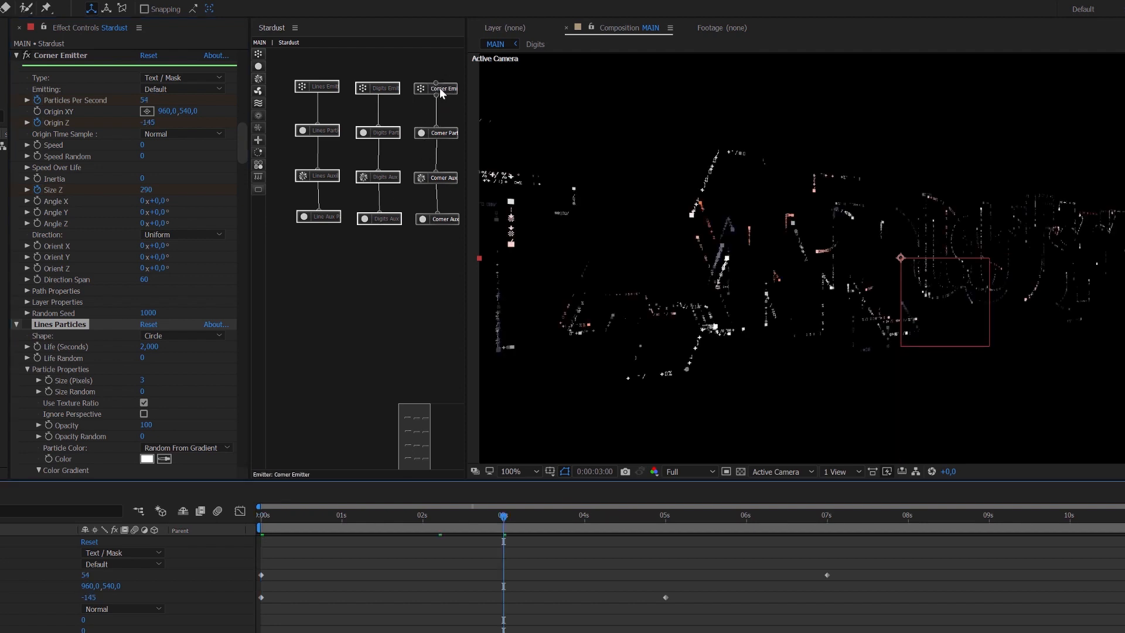
Set the Corner Emitter's Particles Per Second to 35 at the first keyframe, 0:00.
click(440, 88)
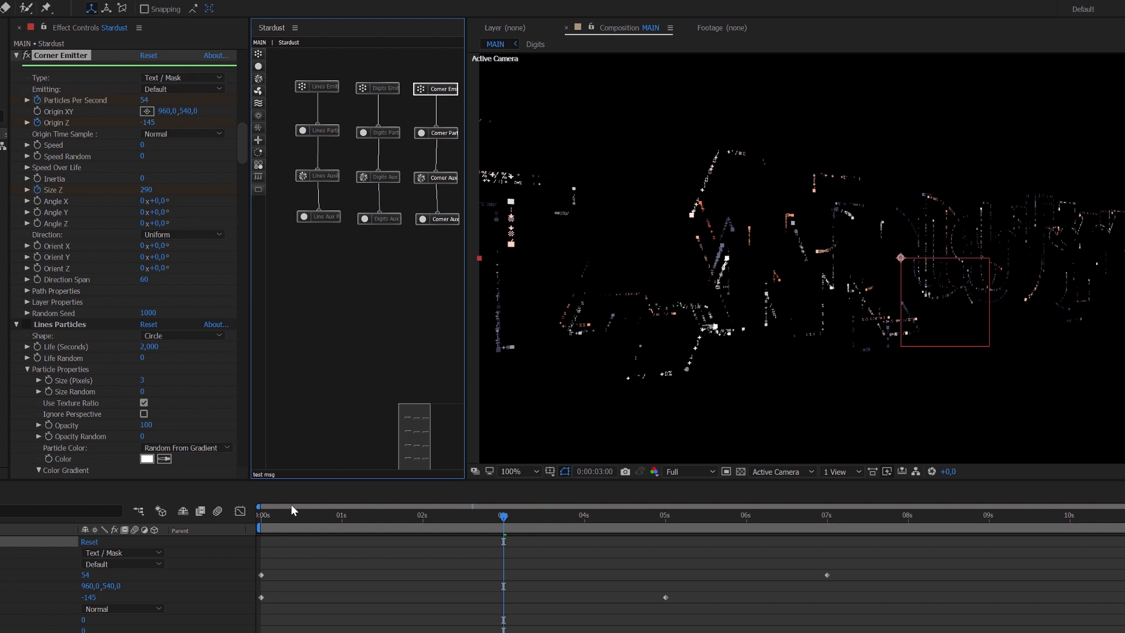
drag(277, 517, 245, 520)
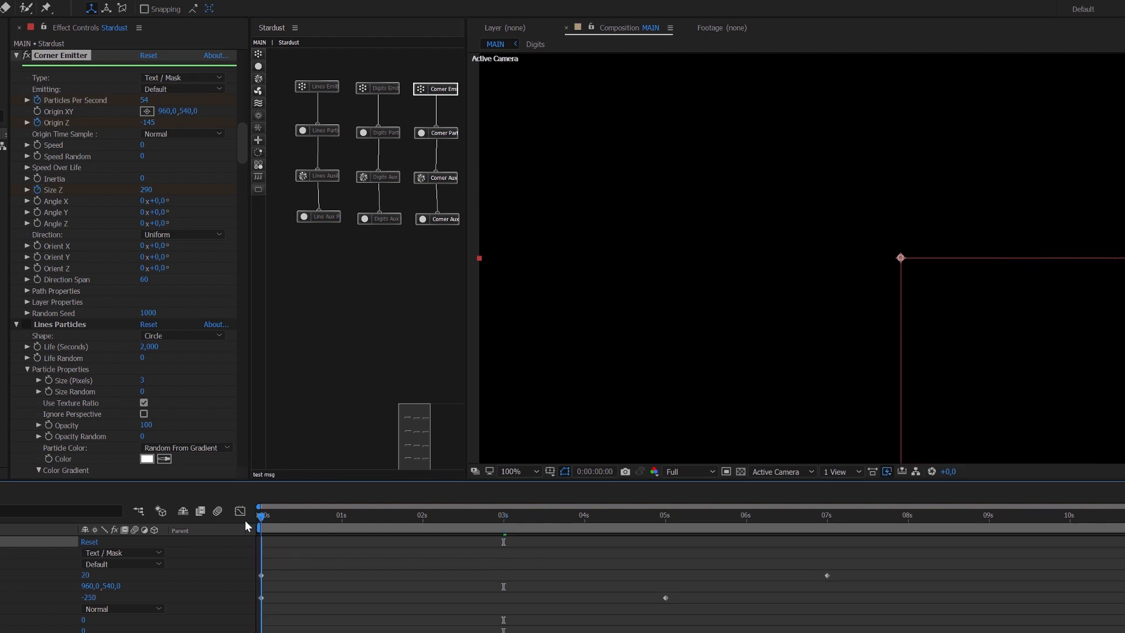
click(151, 100)
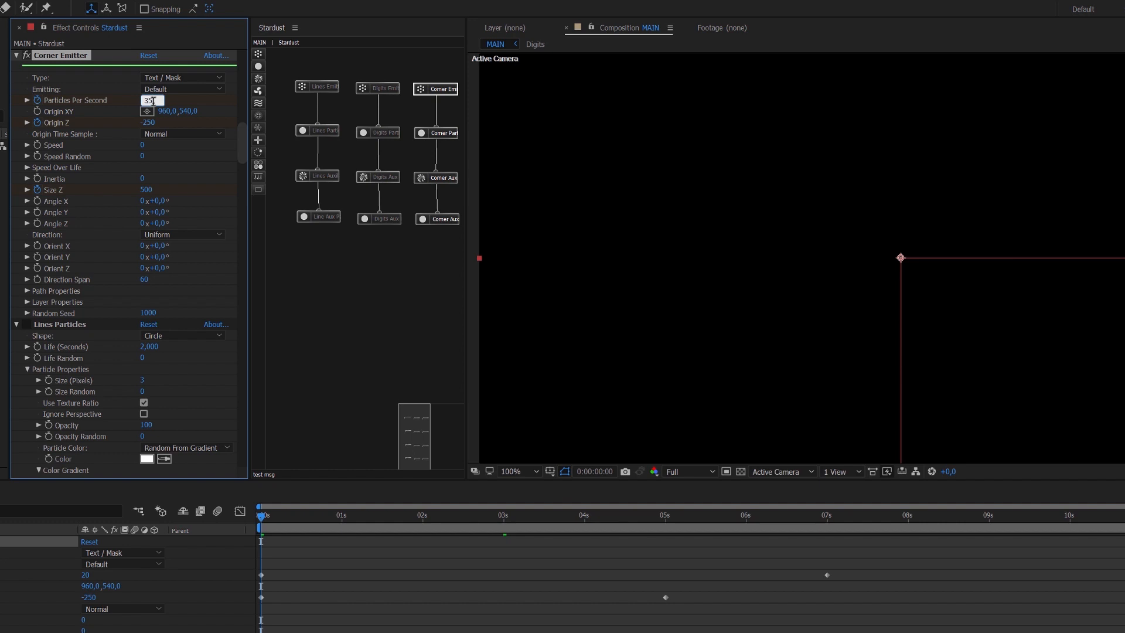
text(35)
key(Return)
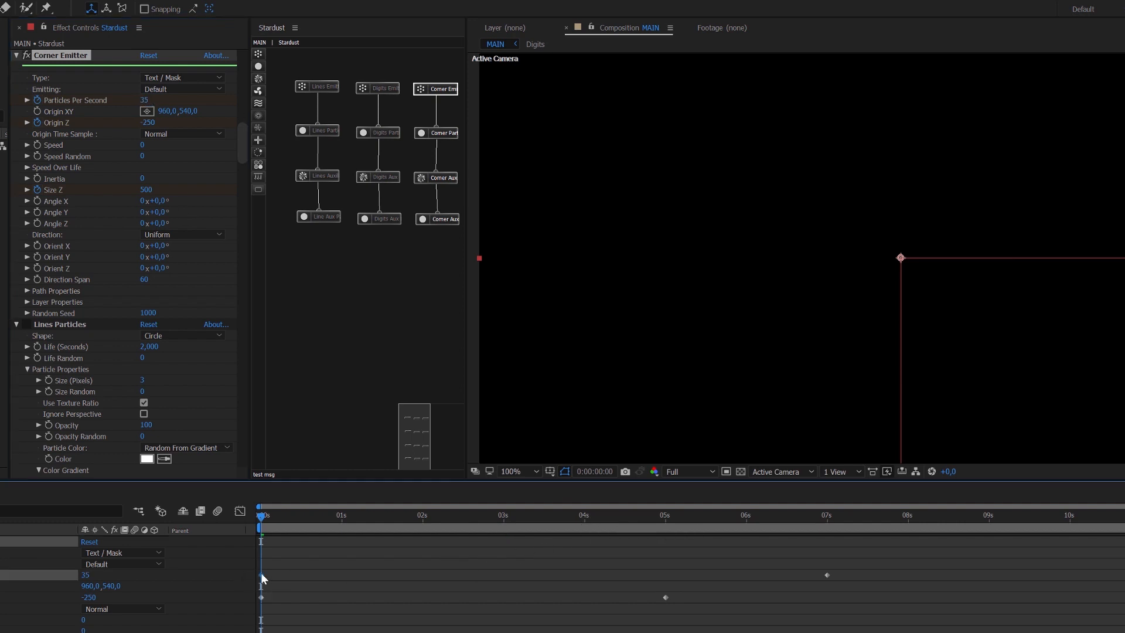
Move the Corner Emitter's first Particles Per Second keyframe to one frame before 4:00 and the last one to 4:00.
drag(263, 579, 332, 588)
drag(550, 597, 583, 601)
click(584, 514)
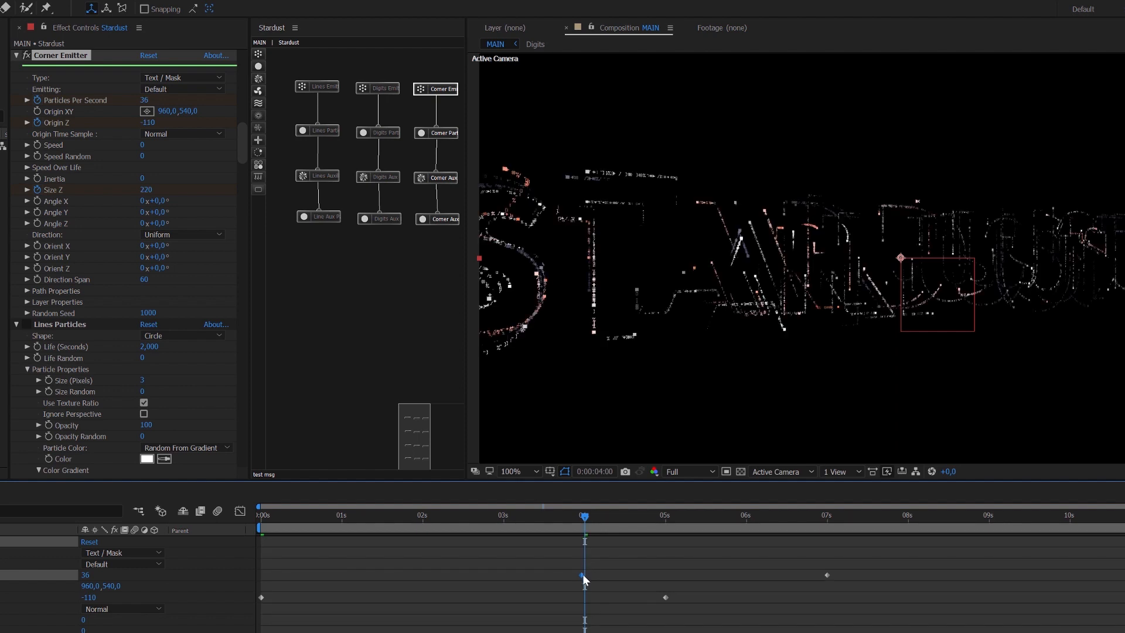
mouse_move(581, 575)
drag(827, 574, 585, 584)
mouse_move(586, 574)
Set the Corner Emitter's Particles Per Second to 0 at 4:00 and check the value shortly before that time.
click(147, 101)
text(00)
key(Return)
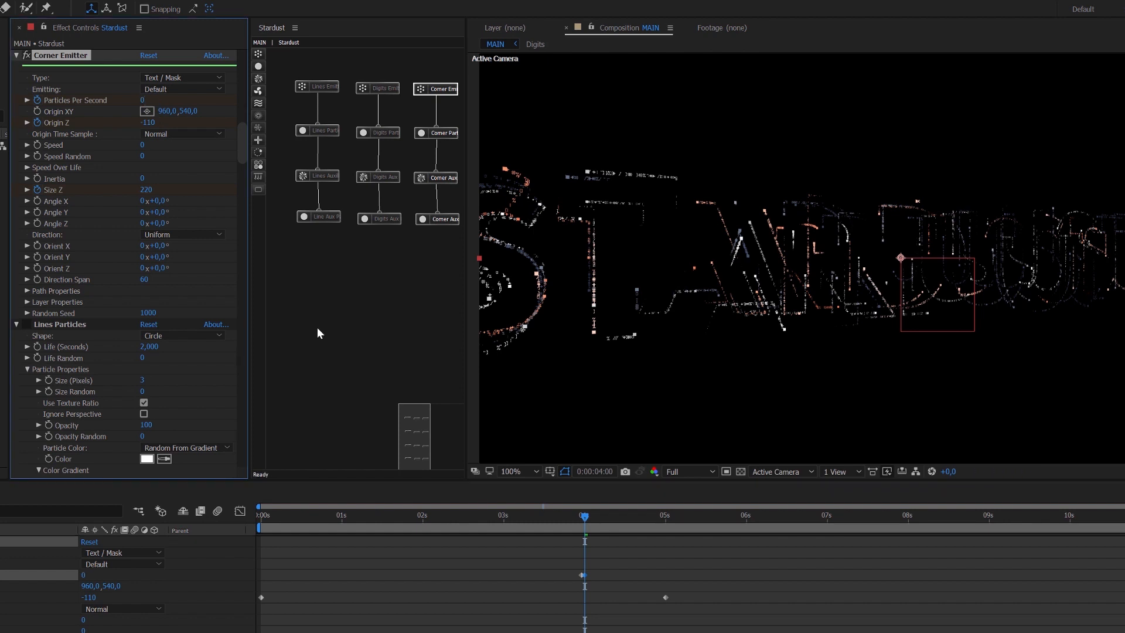
click(572, 515)
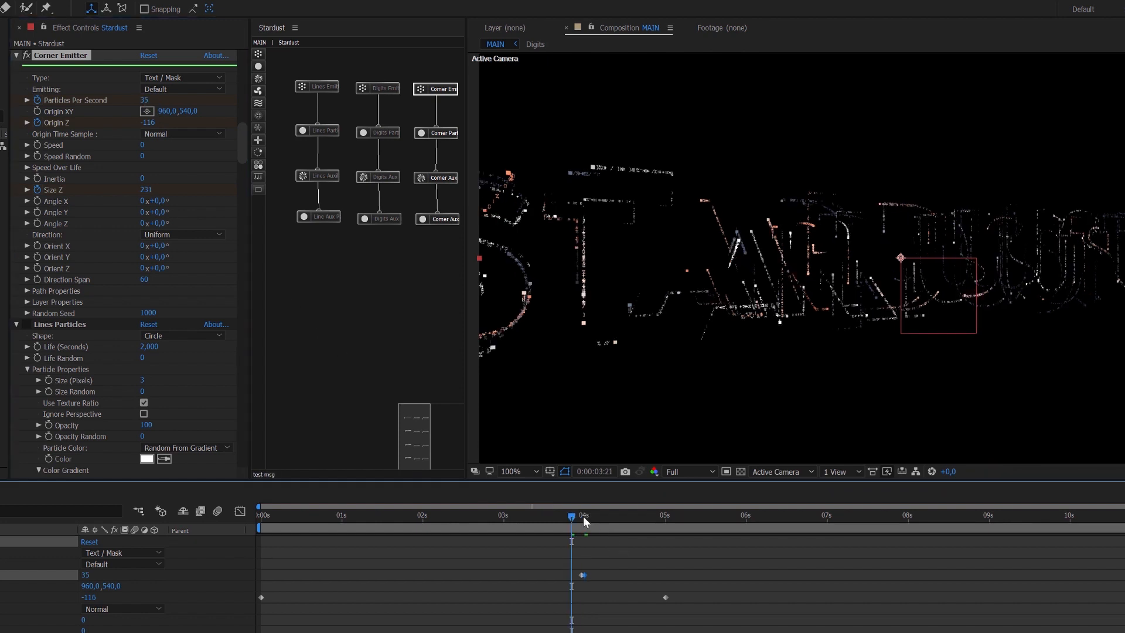
Review the corner particle animation at several times from 4:00 to about 10:18.
click(582, 516)
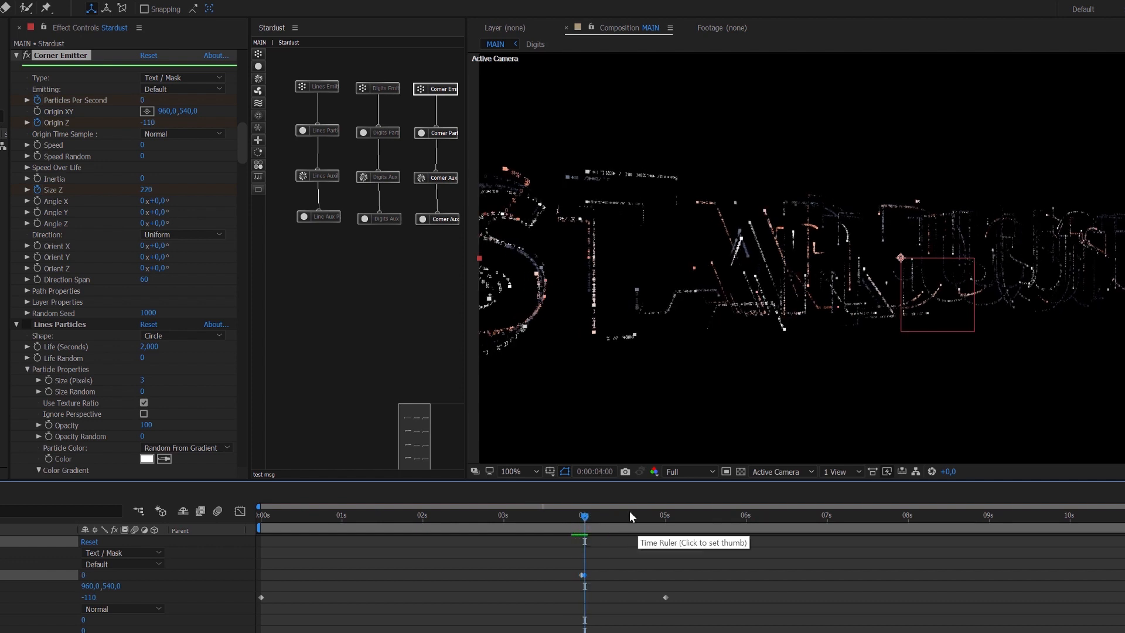
click(630, 515)
click(726, 514)
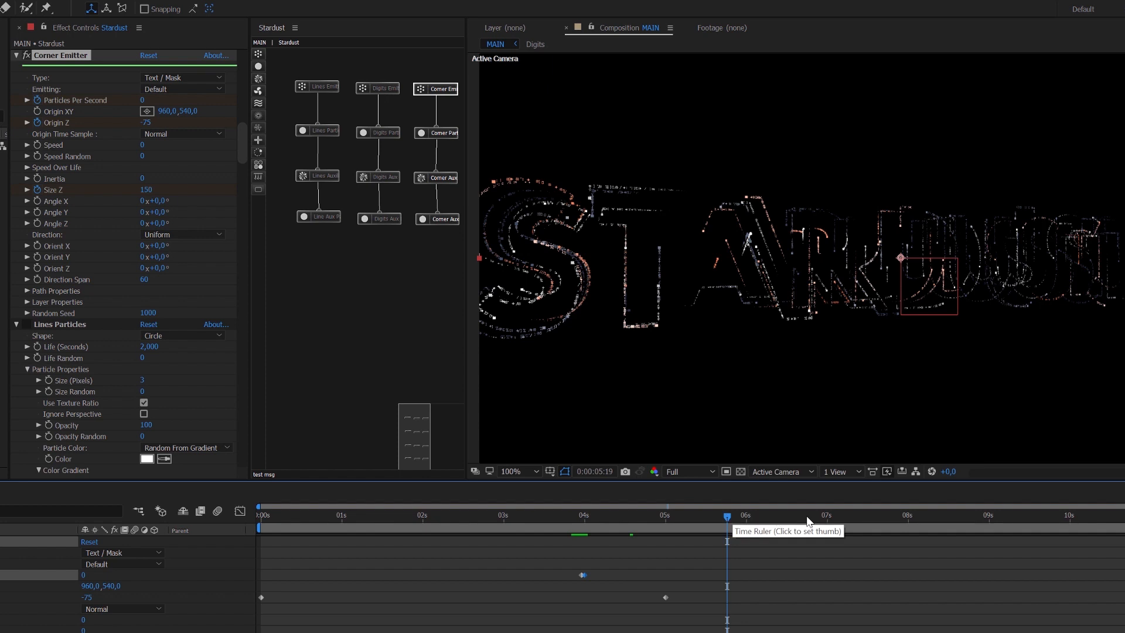
click(866, 518)
click(950, 517)
click(1012, 518)
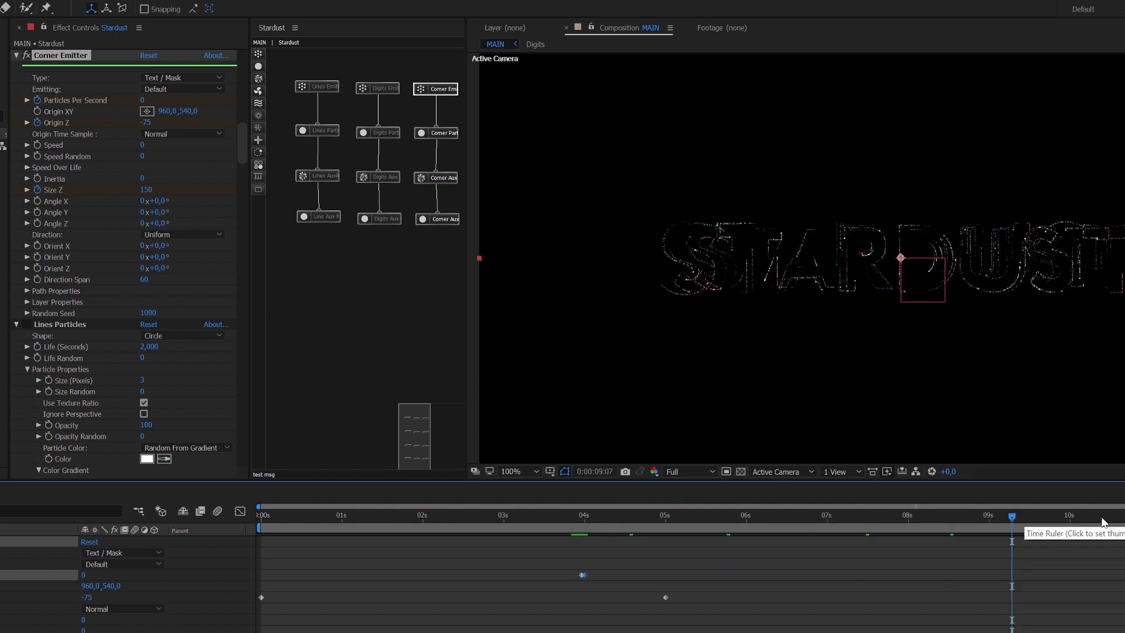
click(1122, 517)
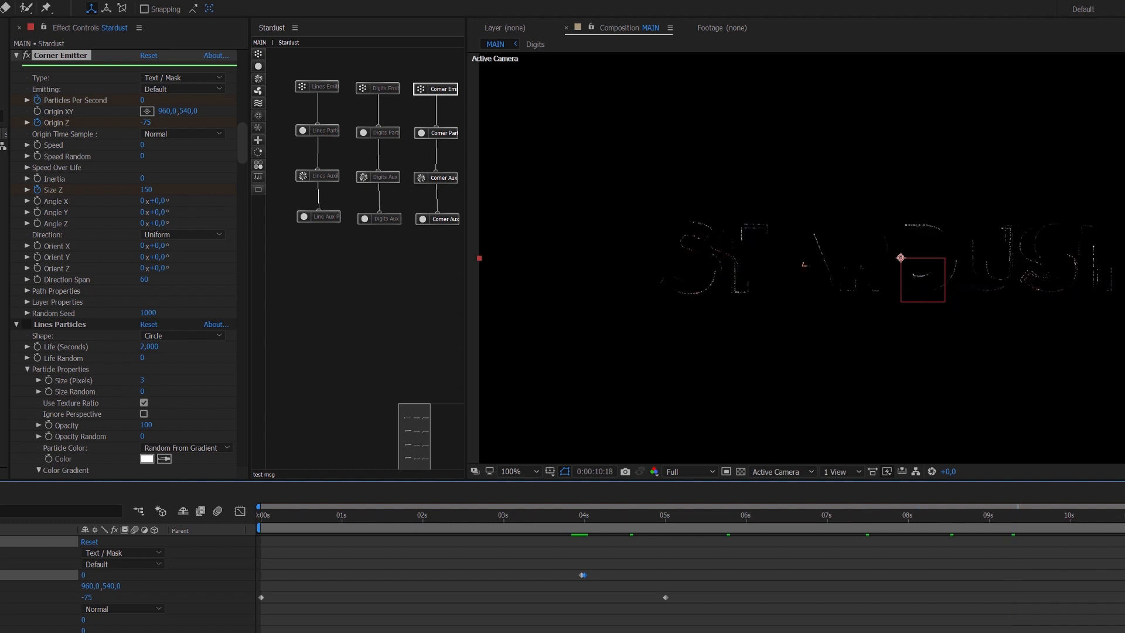
Remove the Corner Emitter's Size Z keyframes and set Size Z to a constant 1000.
click(490, 519)
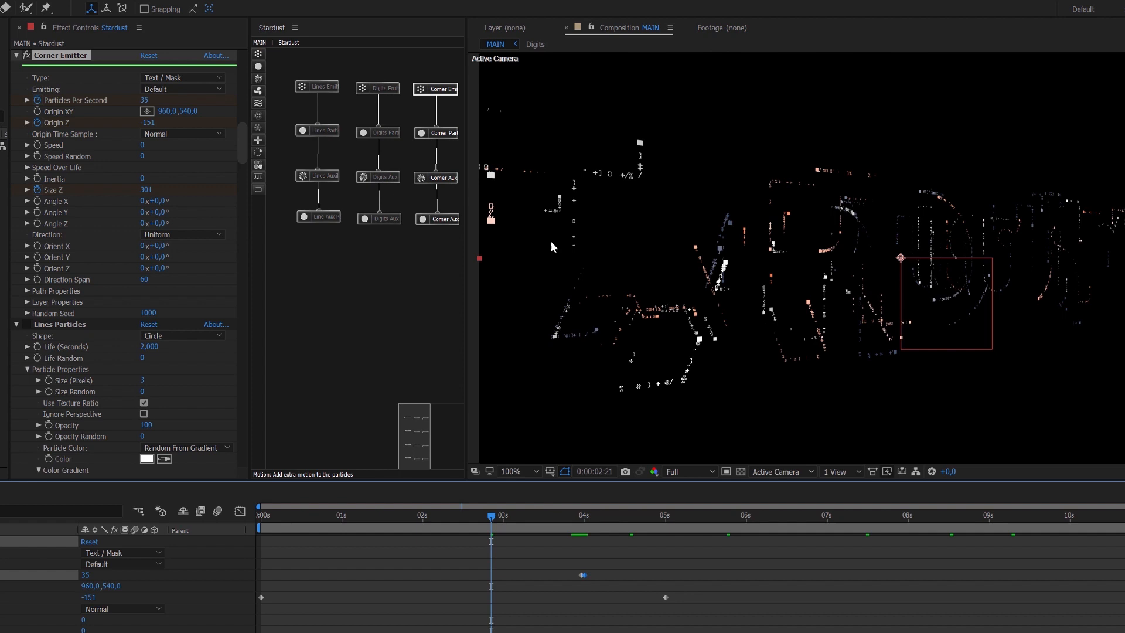
click(37, 191)
click(146, 190)
text(1000)
click(189, 153)
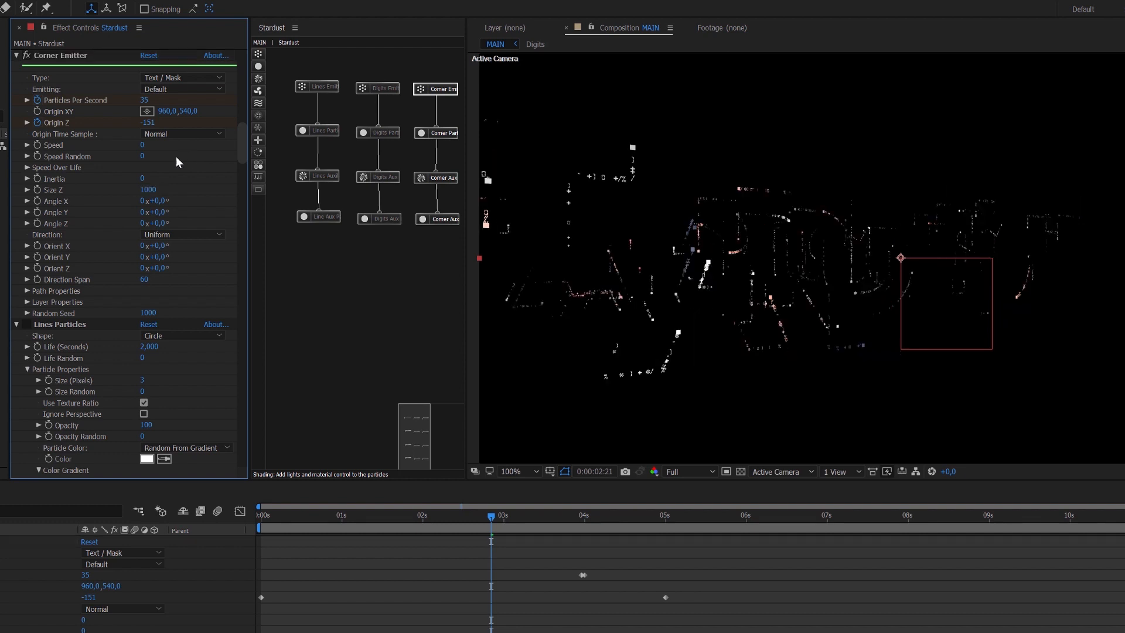
Remove the Corner Emitter's Origin Z keyframes, set Origin Z to -500 and review the animation up to 8:20.
click(37, 123)
click(147, 122)
key(BackSpace)
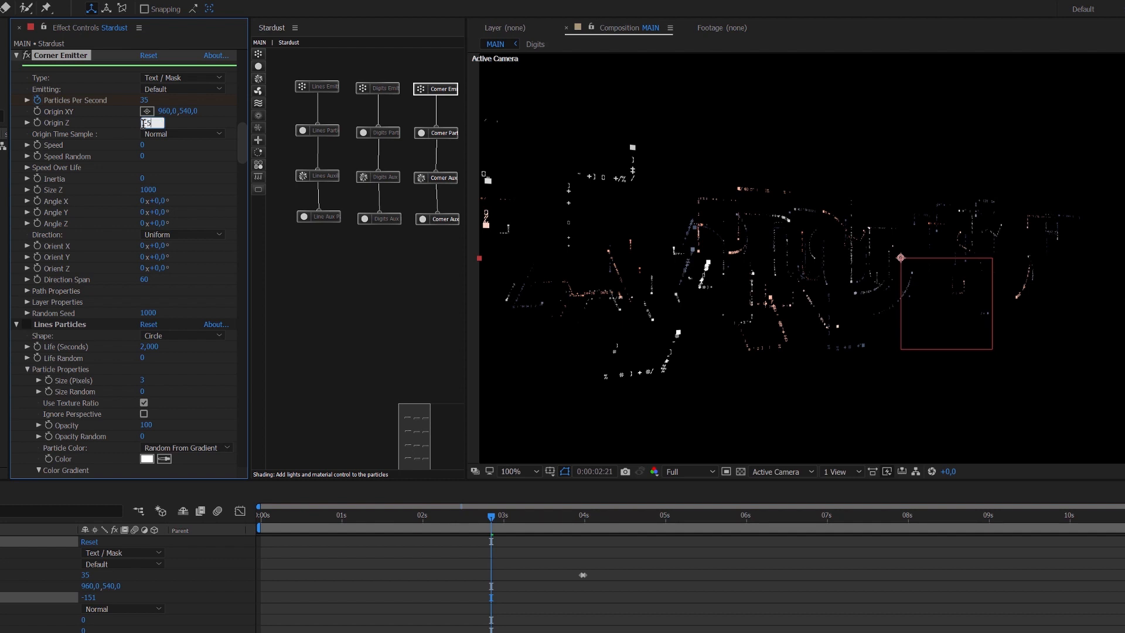
text(-500)
key(Return)
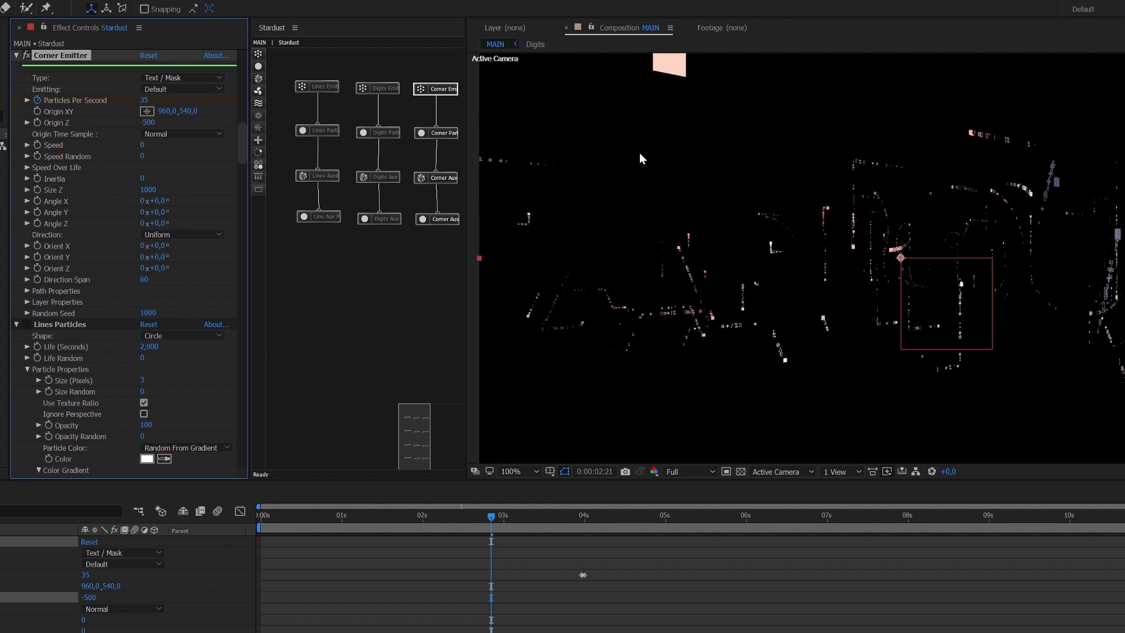
drag(327, 515, 557, 526)
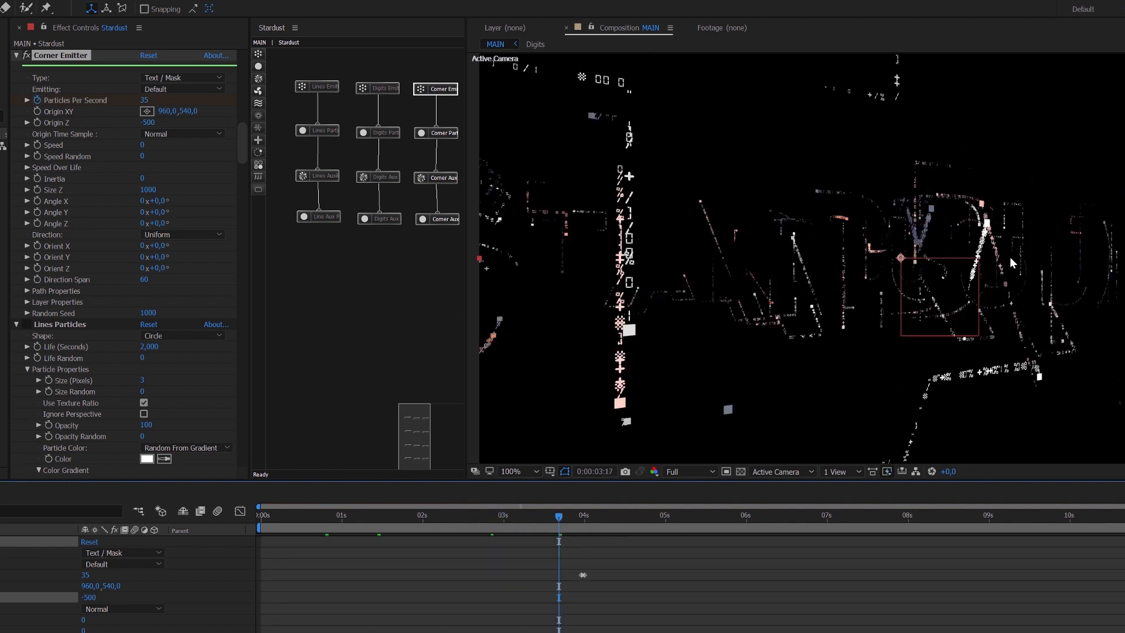
drag(644, 515, 769, 525)
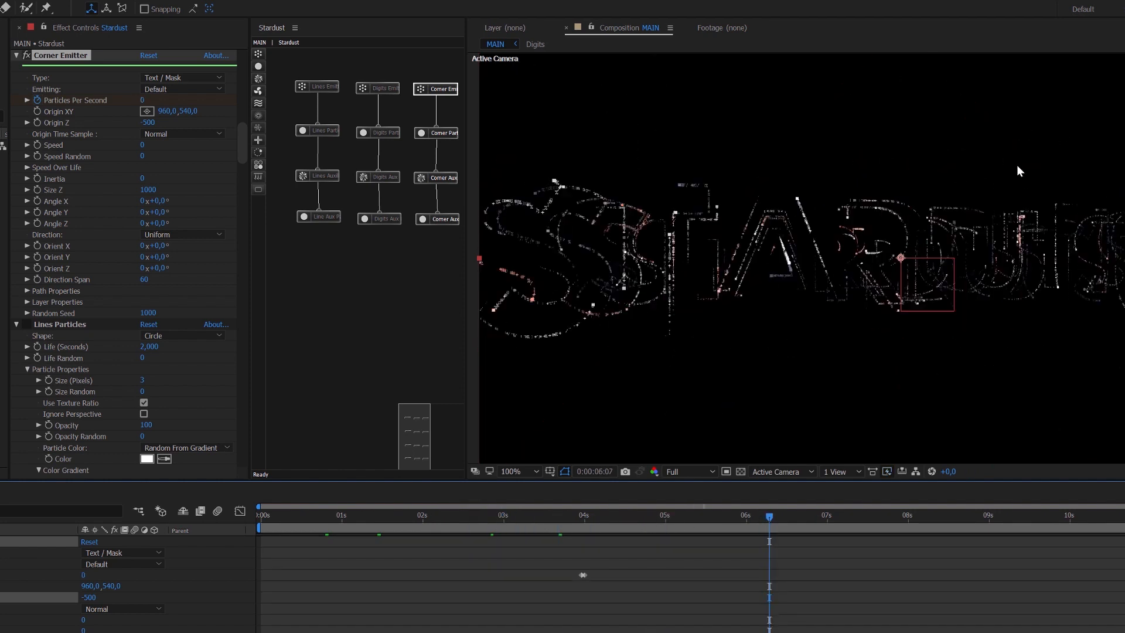
drag(840, 516, 972, 521)
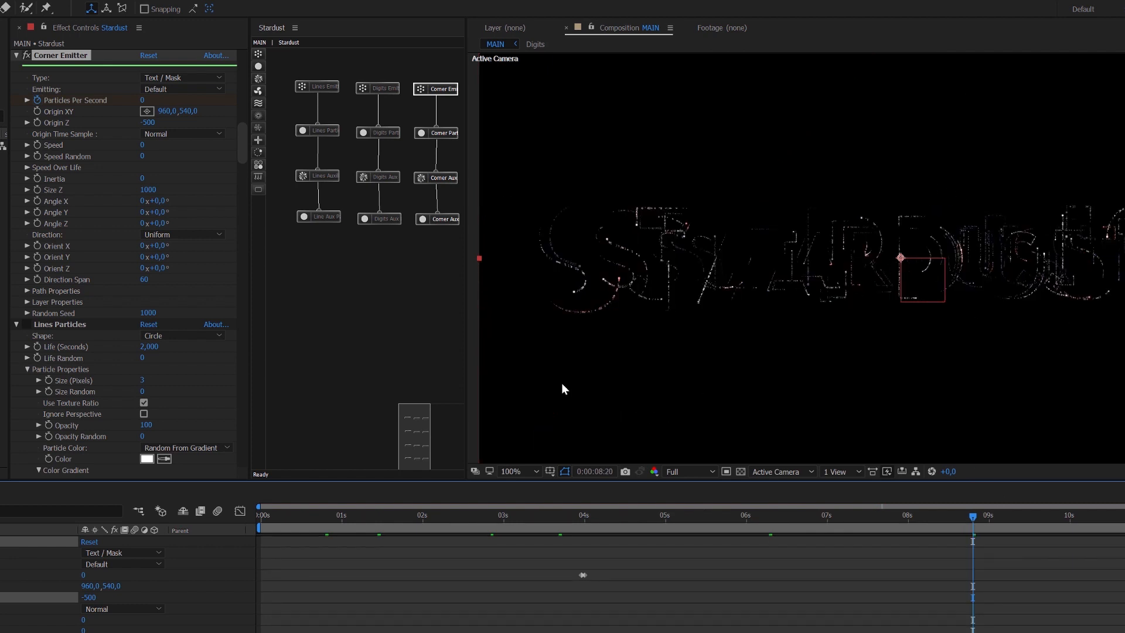
Set the Corner Particles' Life to 6 seconds and check the frames at 10:02 and 5:05.
click(445, 131)
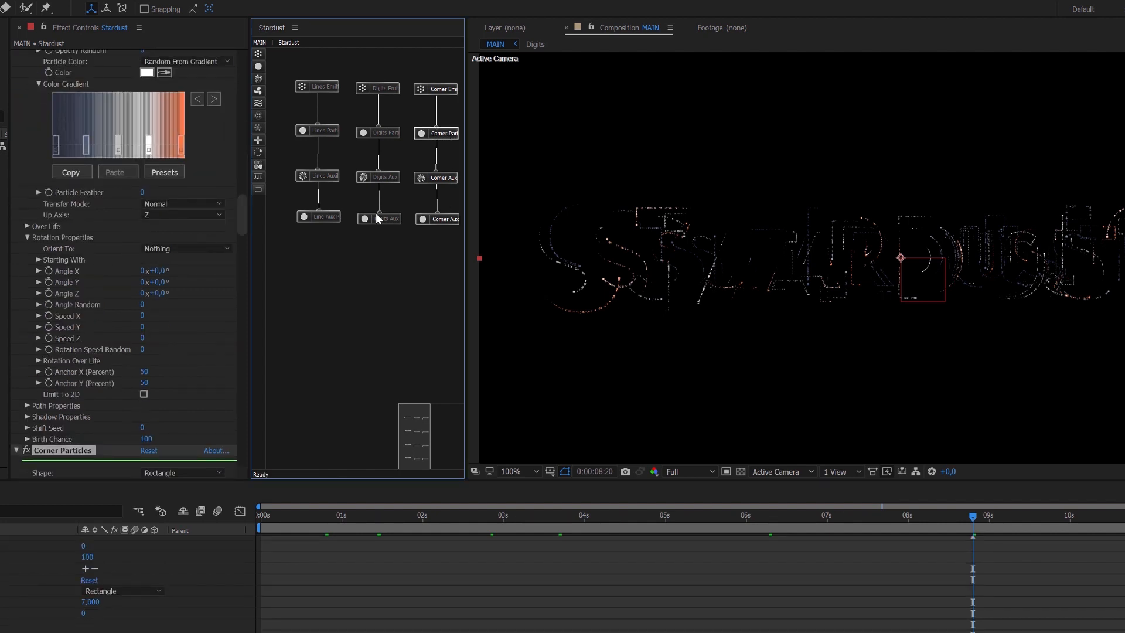
scroll(213, 331, down, 5)
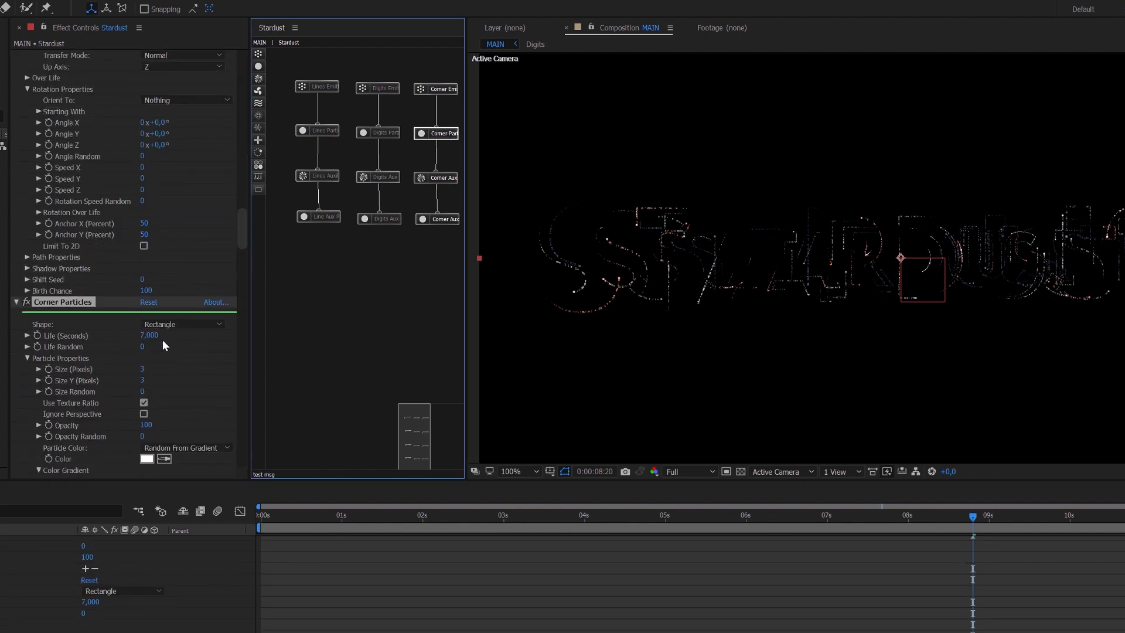
click(154, 336)
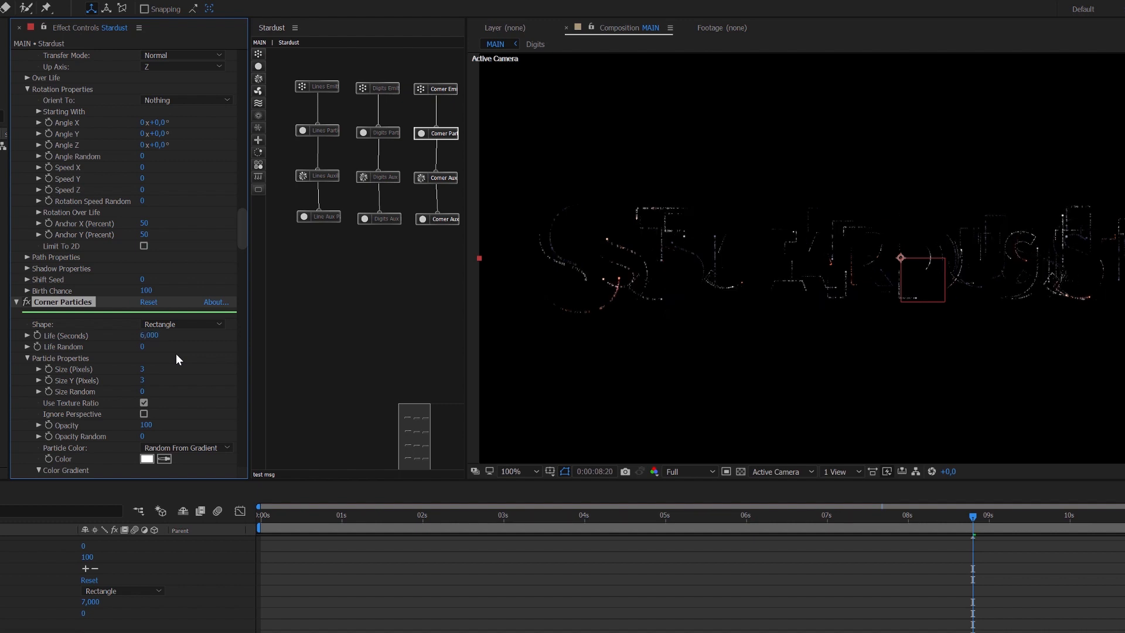
click(1076, 517)
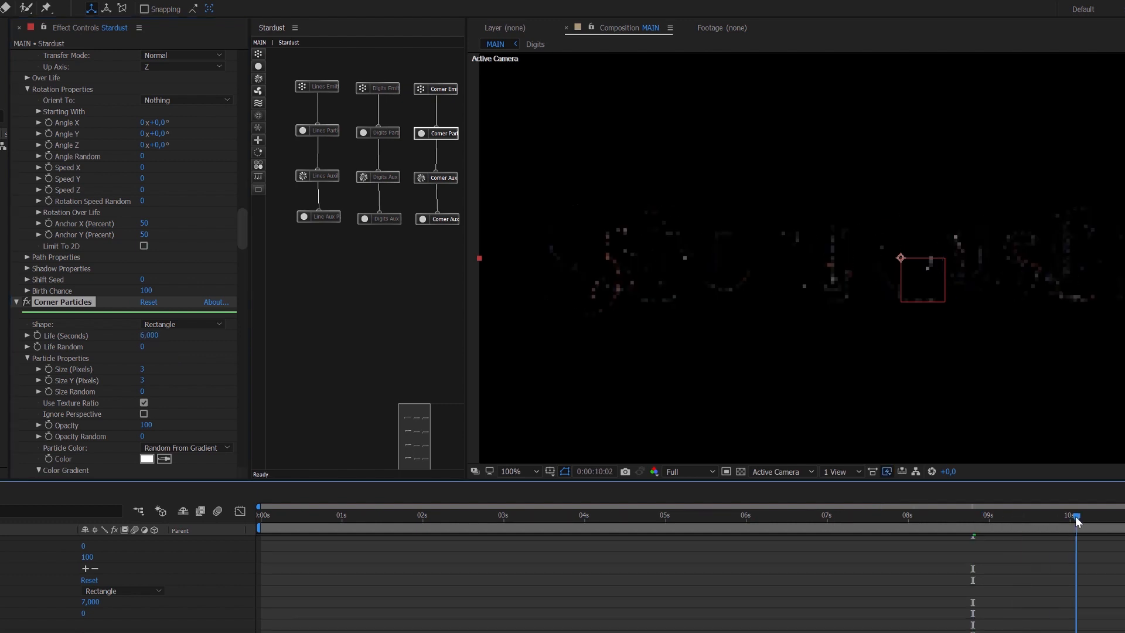
click(681, 518)
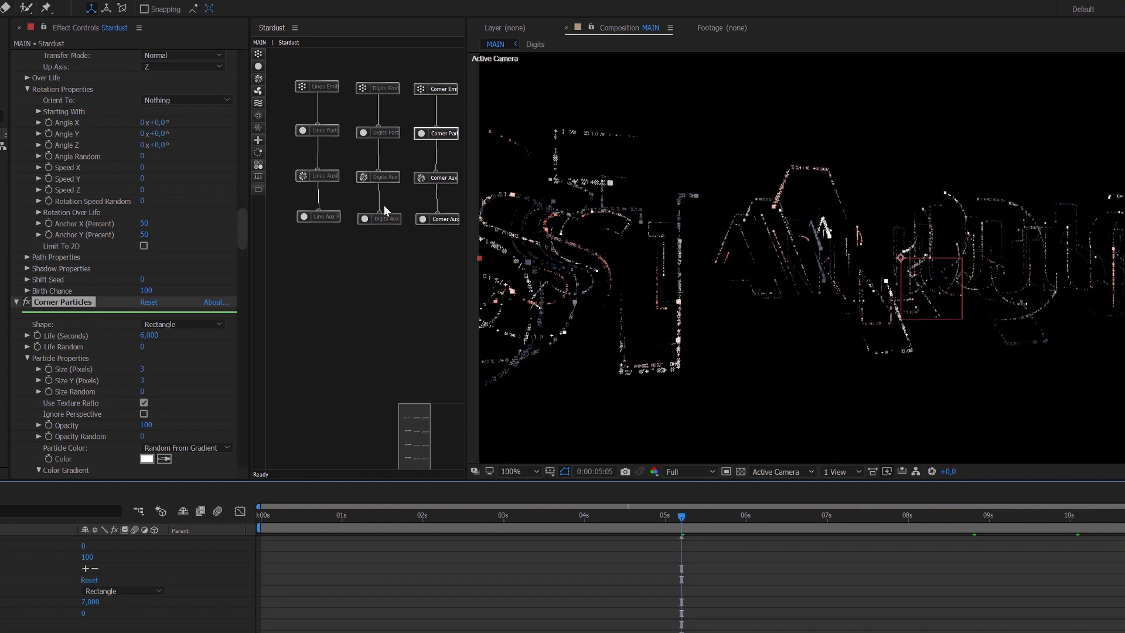
Try 45 for the Corner Aux's Particles Per Second keyframe at 4:00 and settle on 35.
click(436, 177)
scroll(151, 372, down, 3)
scroll(152, 371, down, 2)
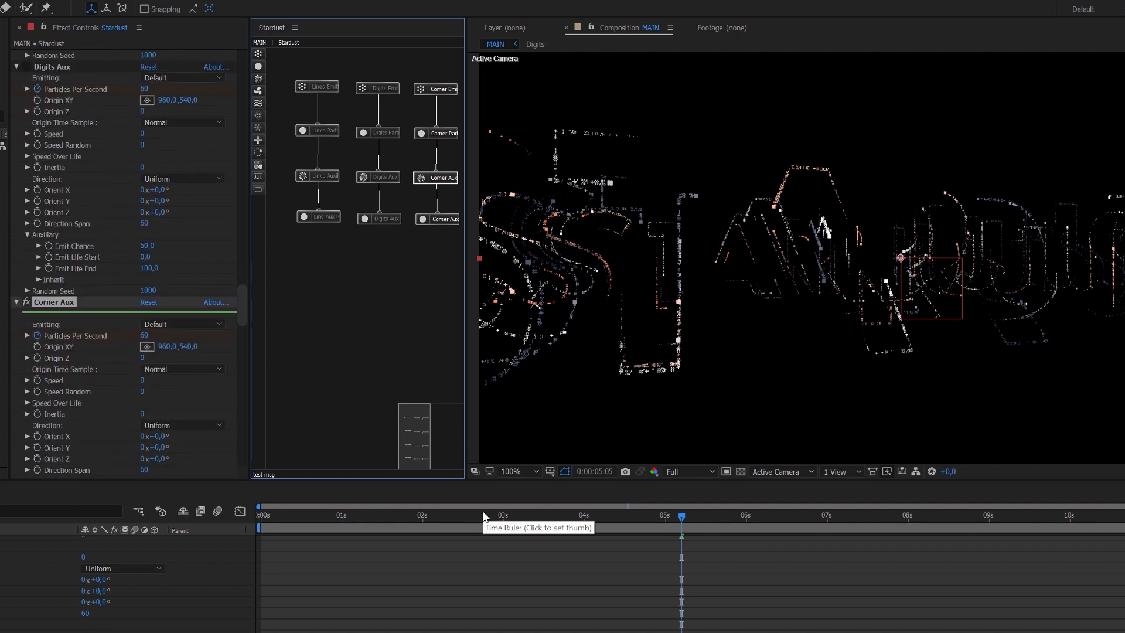
drag(447, 516, 239, 533)
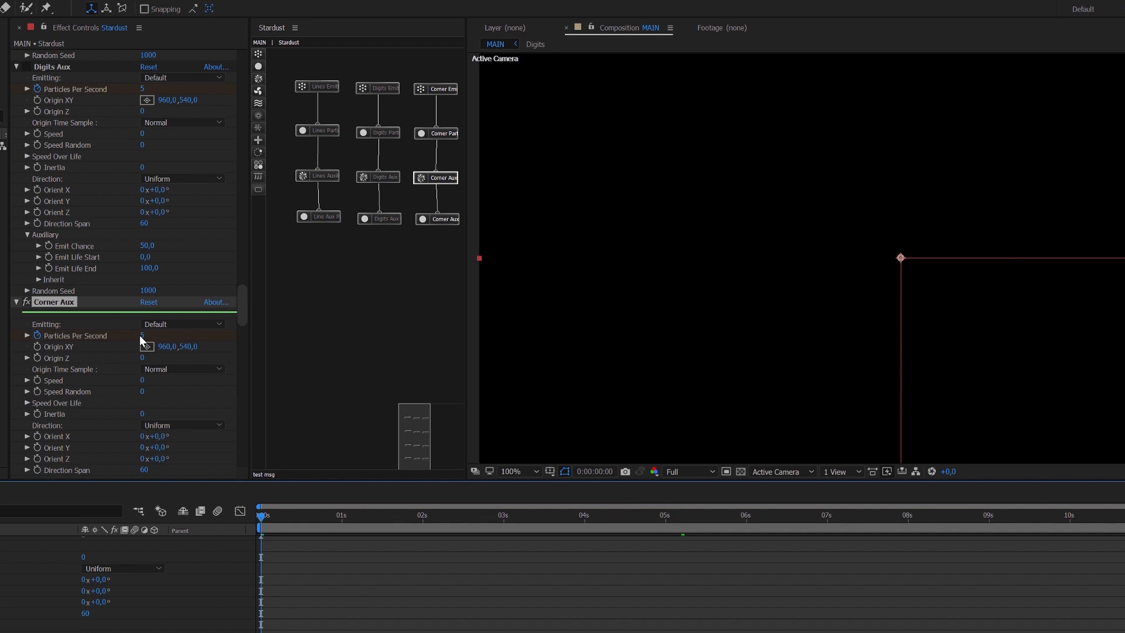
click(585, 518)
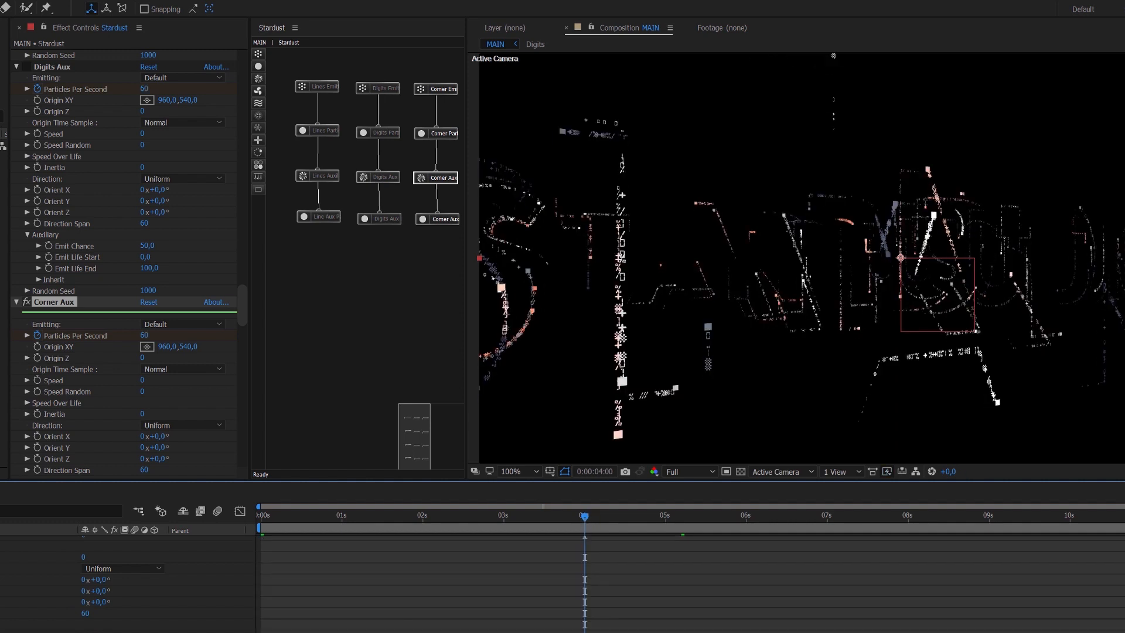
scroll(129, 580, down, 3)
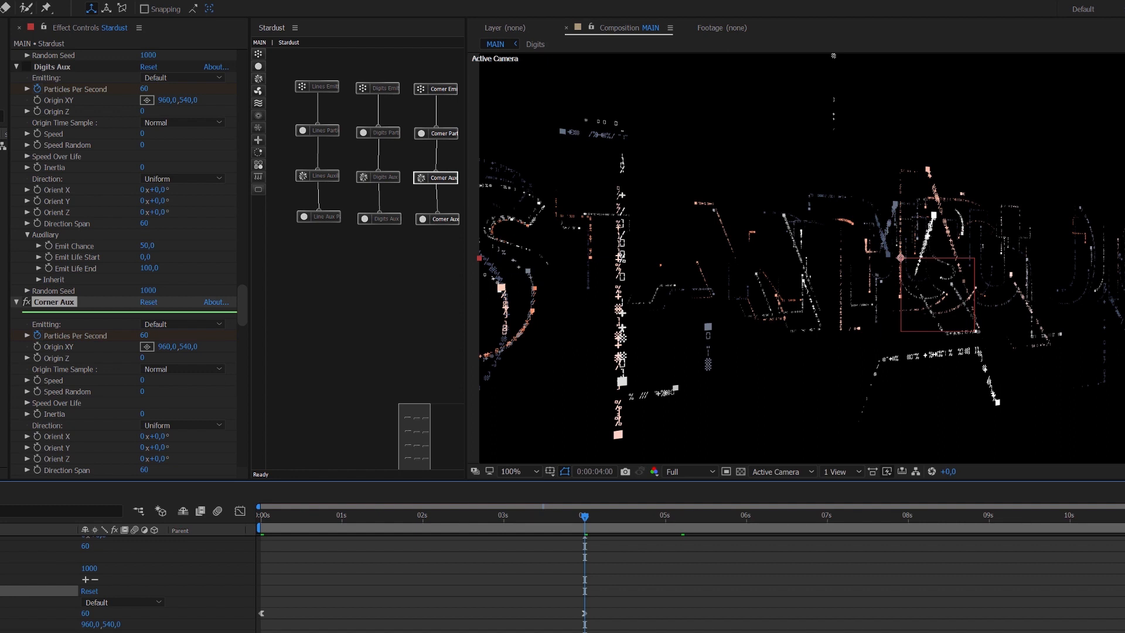
click(85, 612)
text(45)
key(Return)
click(87, 613)
text(35)
key(Return)
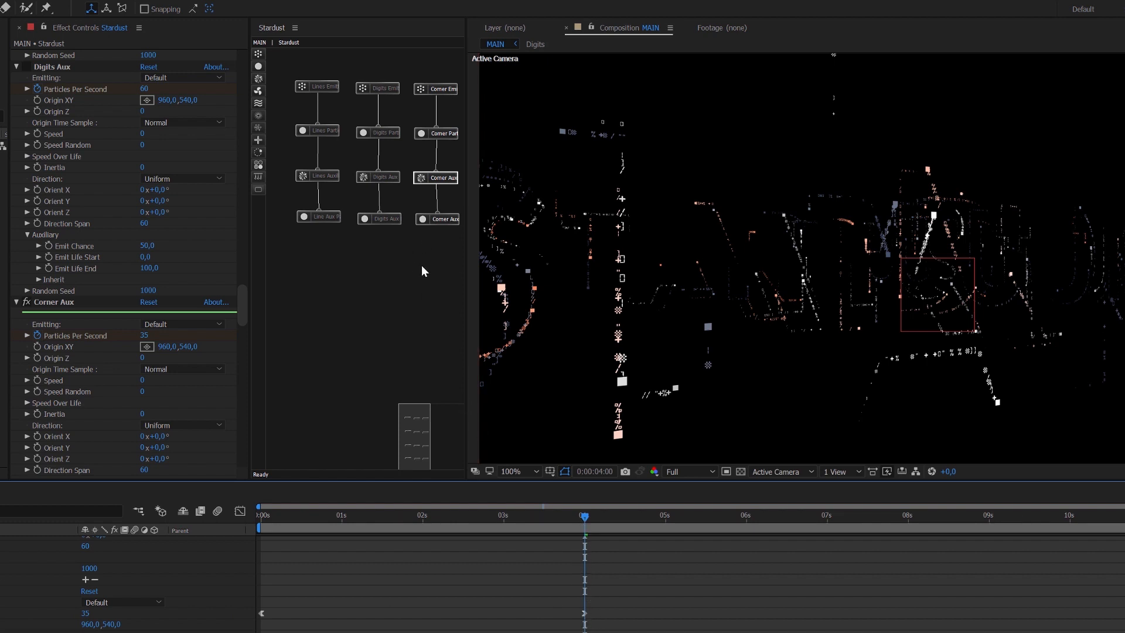
Set the Corner Aux Particles' Size to 3 pixels.
click(447, 220)
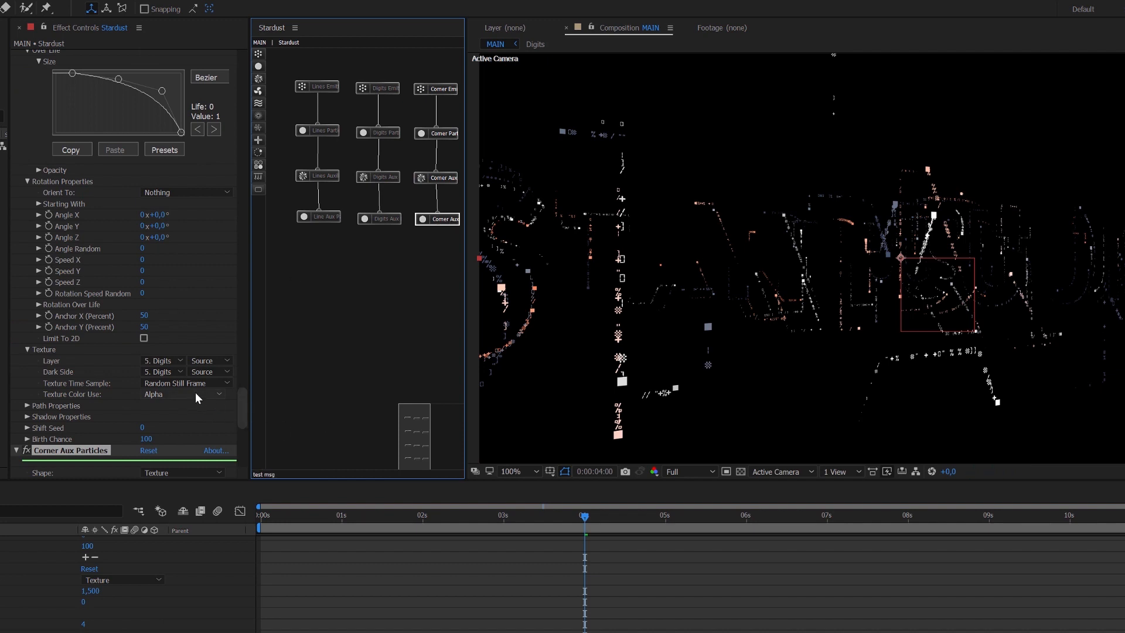
scroll(188, 373, down, 5)
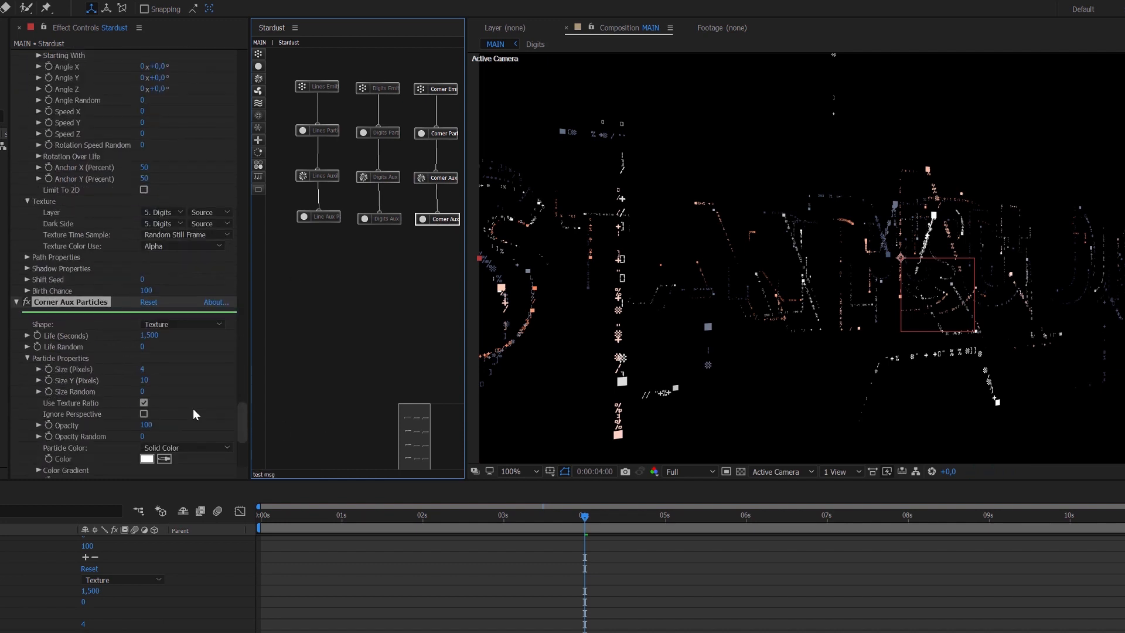
click(142, 369)
text(3)
key(Return)
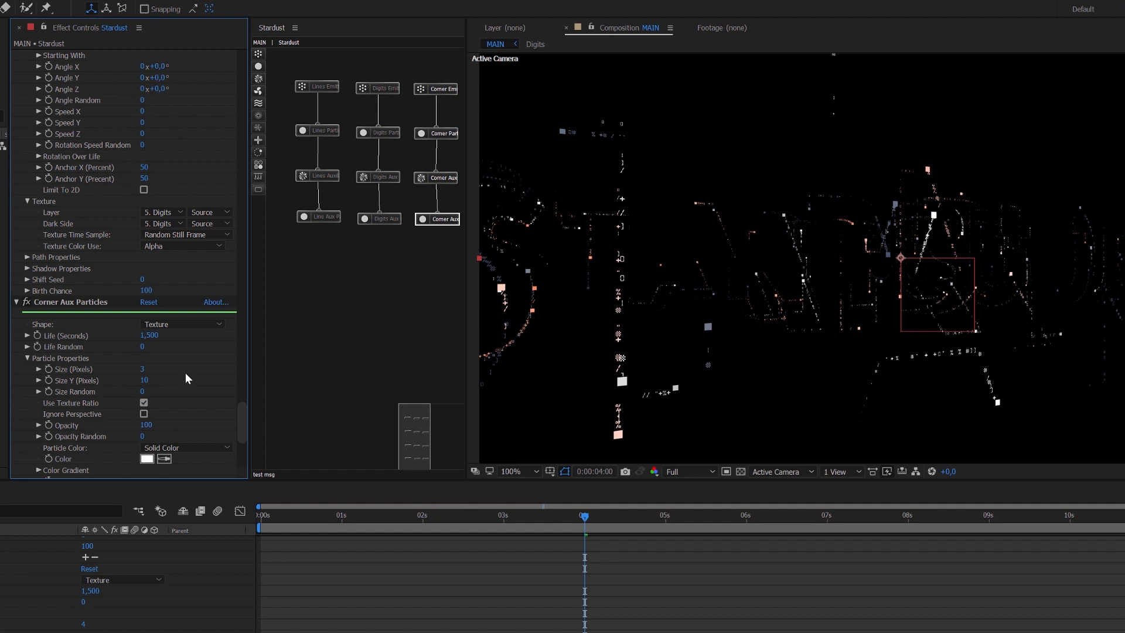
Give the Corner Aux Particles an Opacity of 75 with Opacity Random 50, and set their Transfer Mode to Screen.
click(144, 425)
text(75)
click(142, 437)
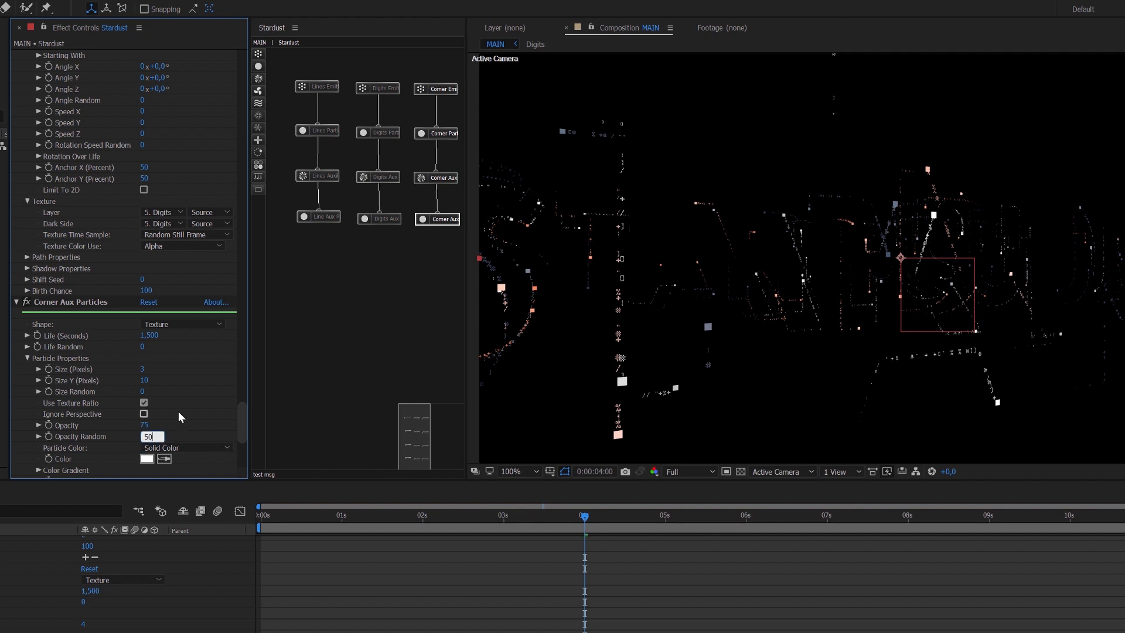
click(187, 354)
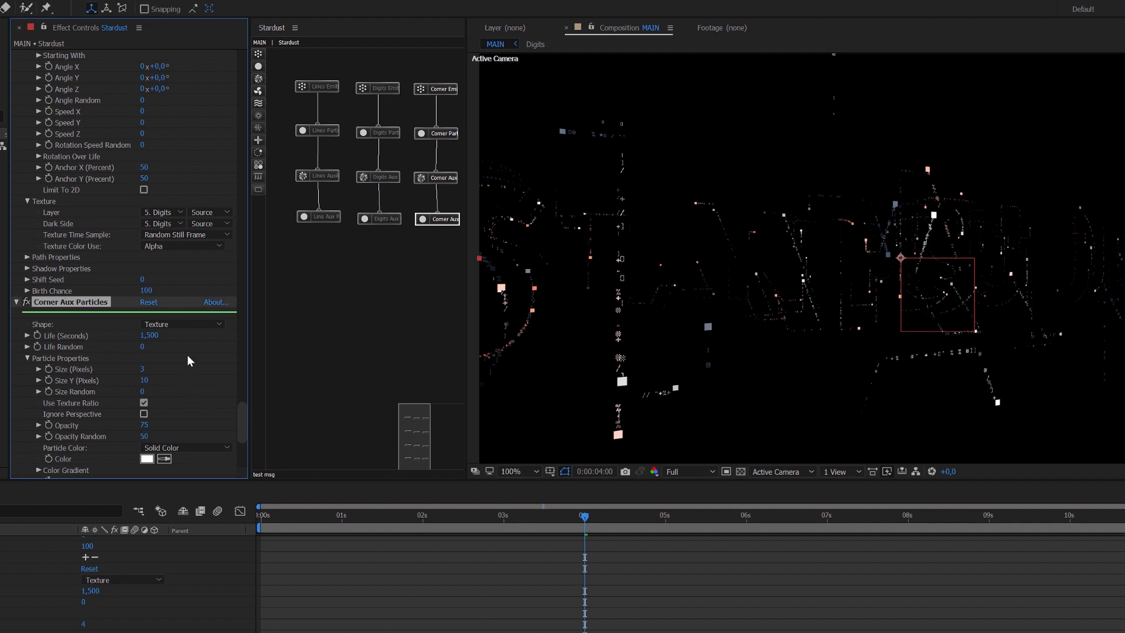
scroll(188, 351, down, 3)
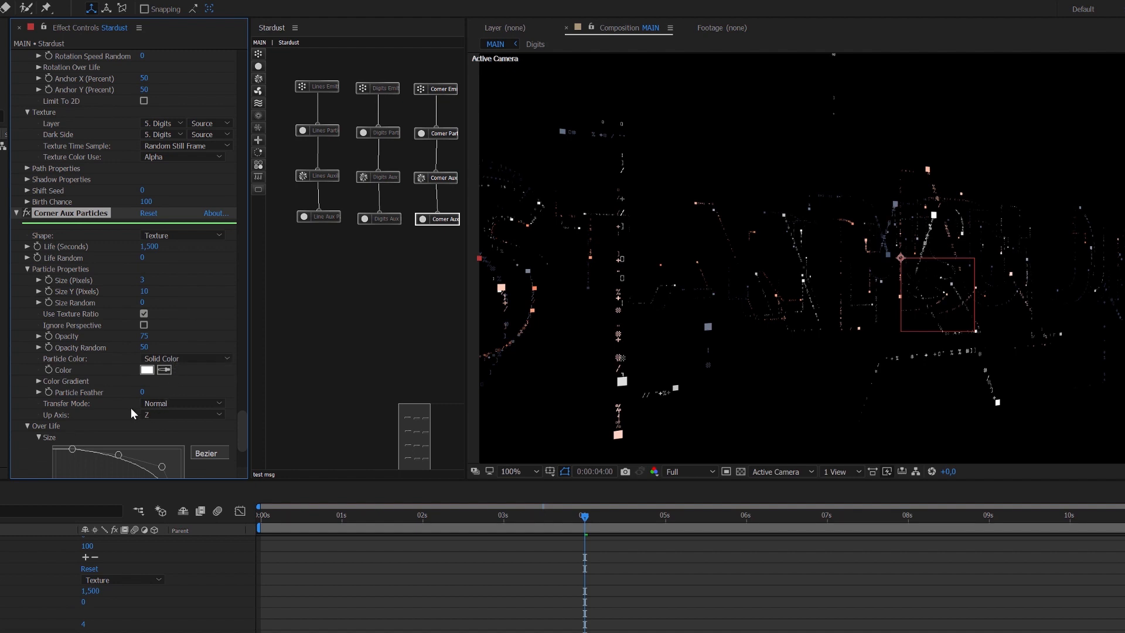
click(166, 402)
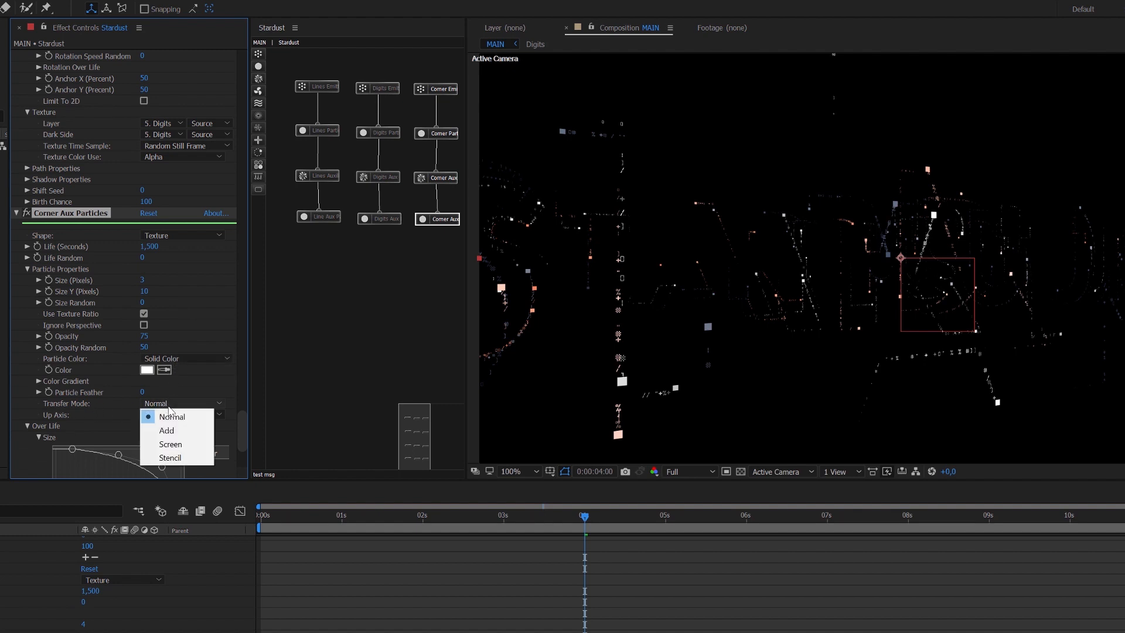
click(178, 445)
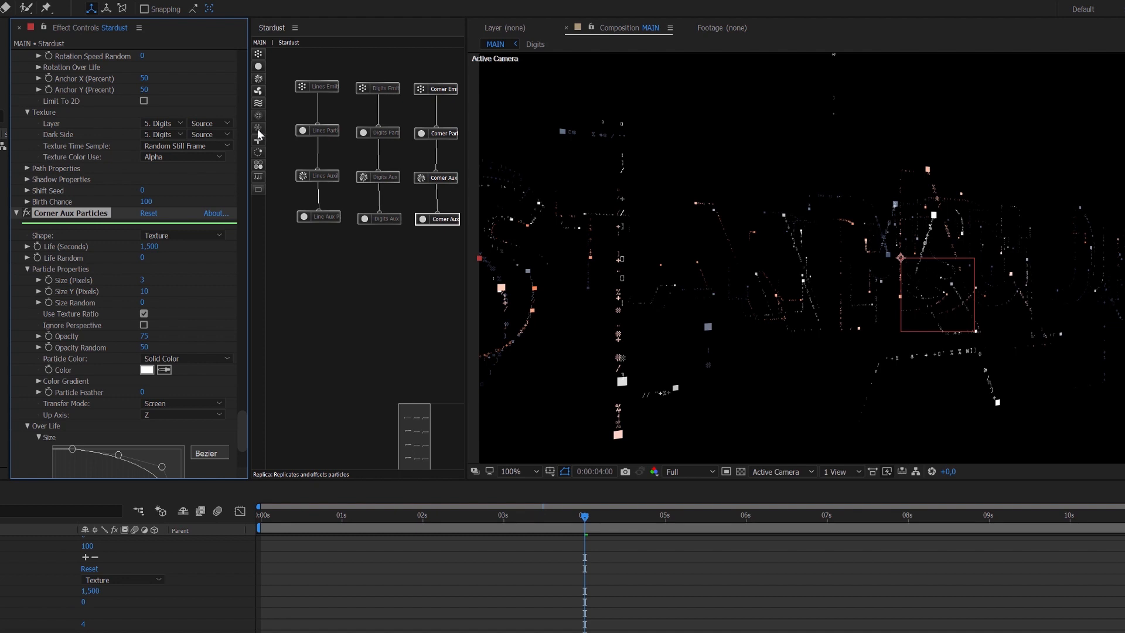
Connect a Replica node below the Corner Aux Particles node and set its Replicate type to Corners.
drag(260, 133, 438, 262)
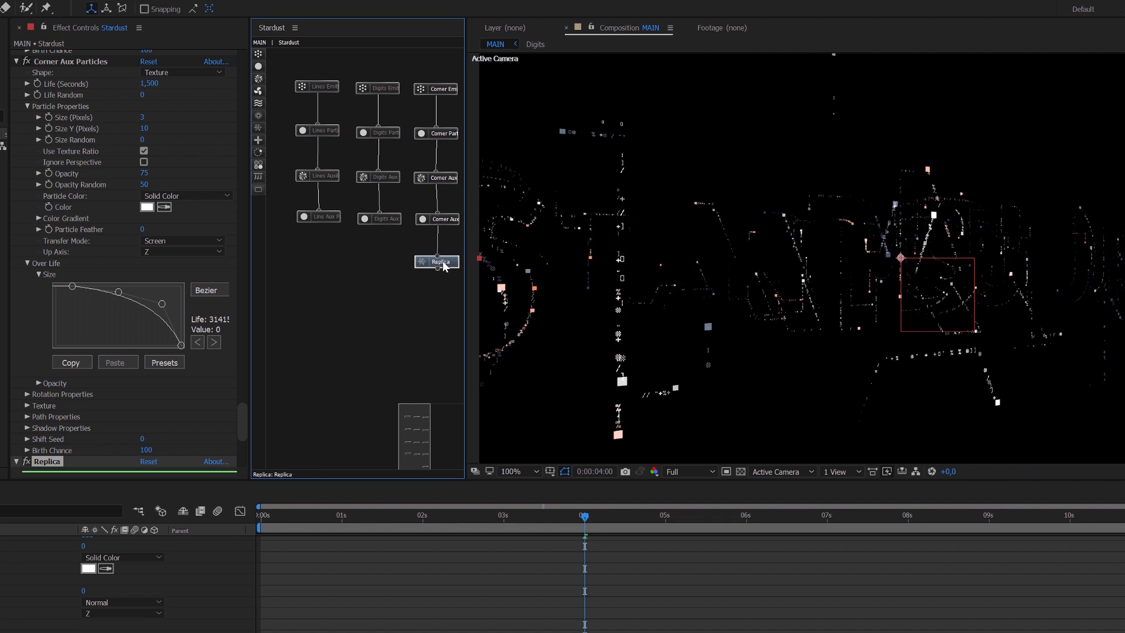
scroll(143, 410, down, 5)
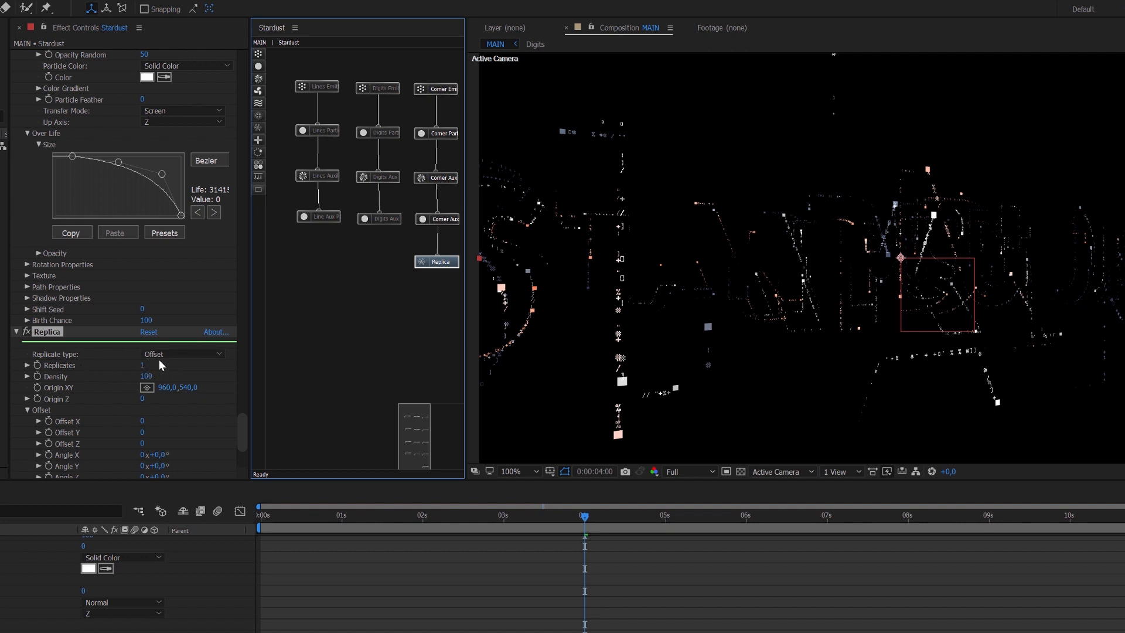
scroll(216, 365, down, 1)
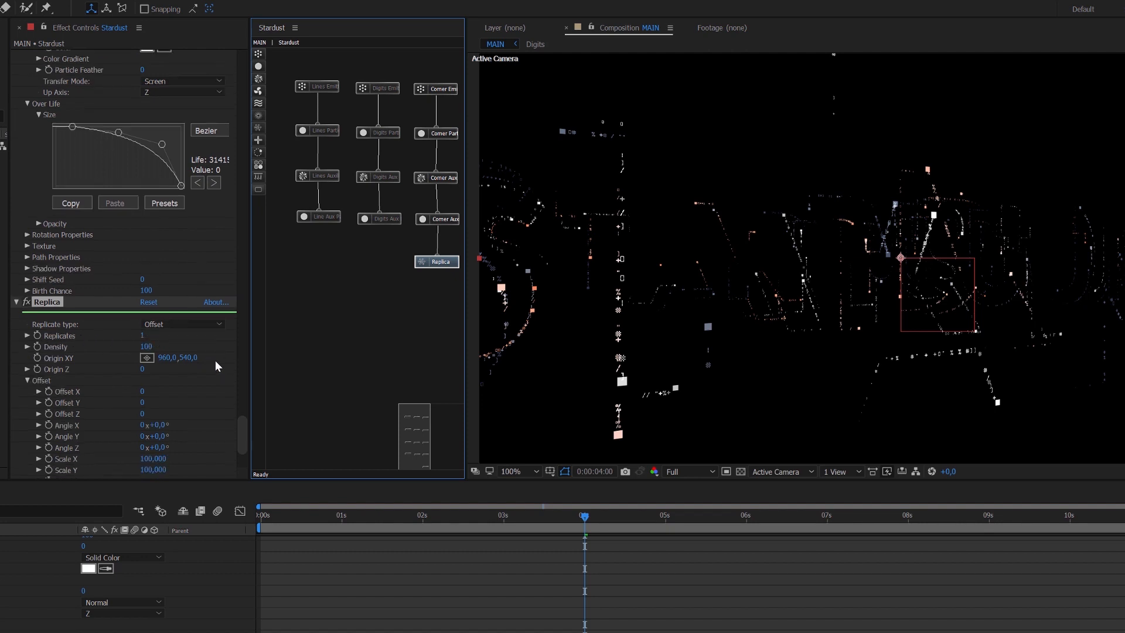
click(167, 324)
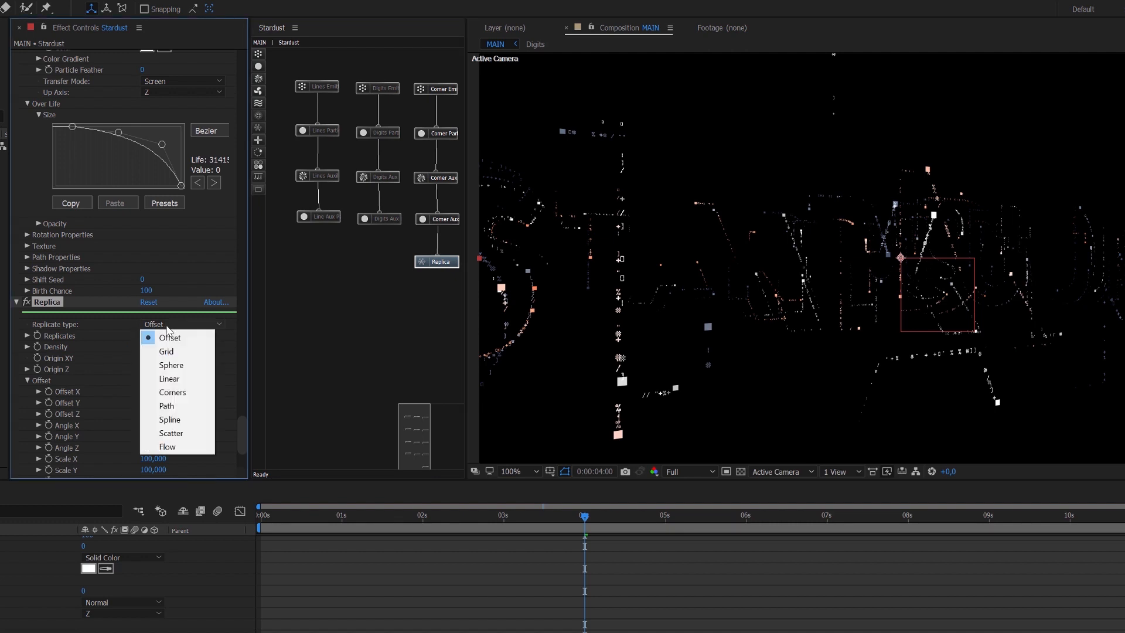
click(170, 392)
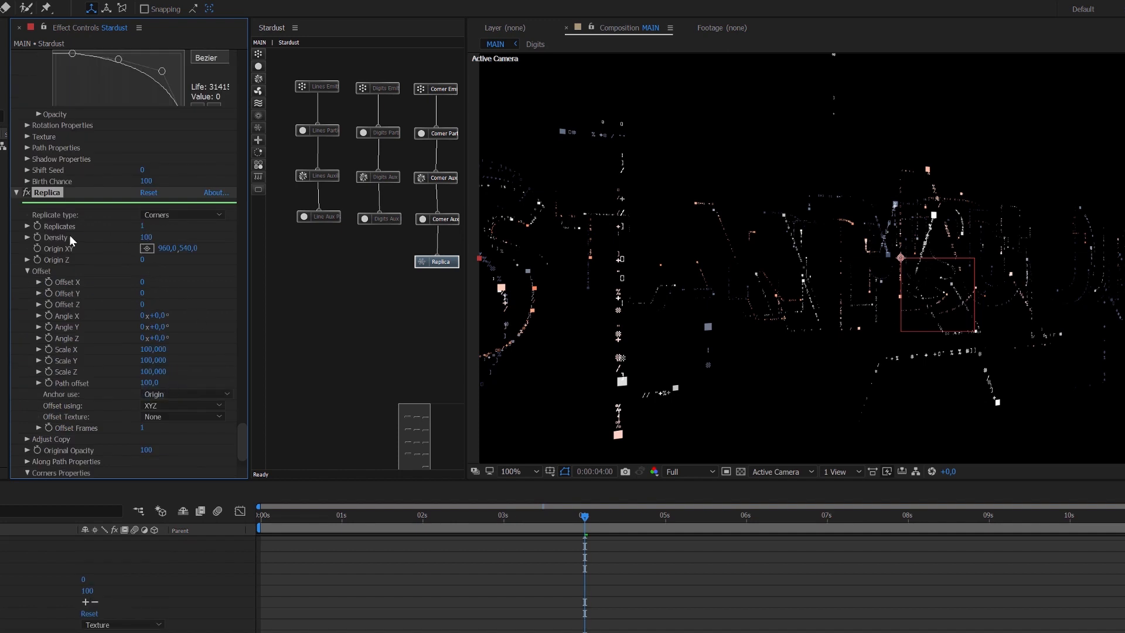
Set the Replica node's Replicates to 10.
click(144, 228)
text(10)
key(Return)
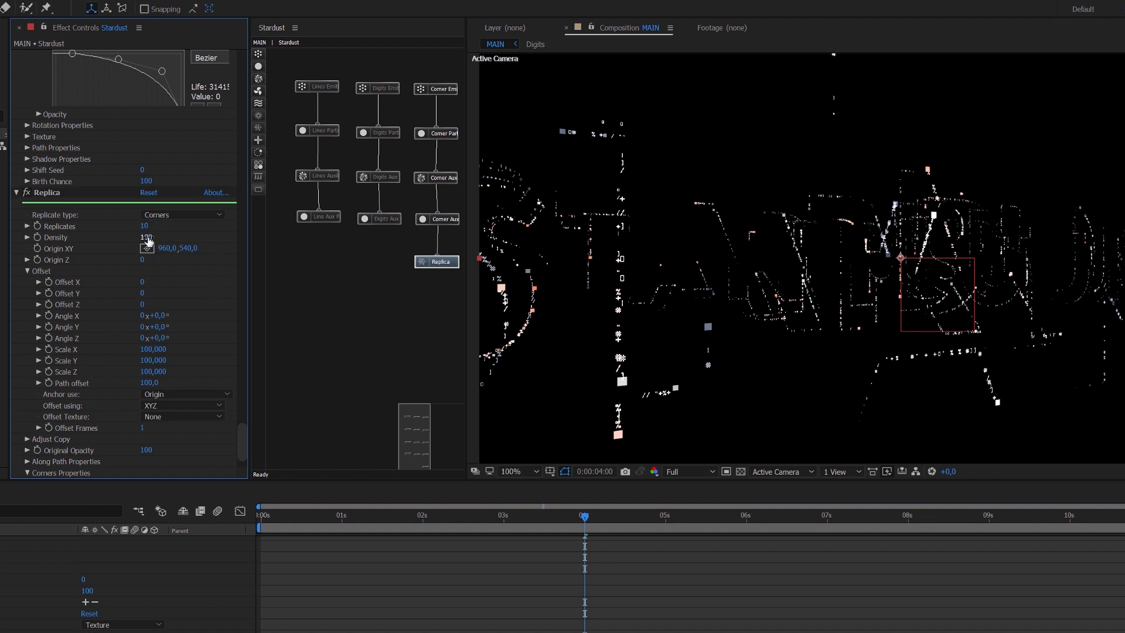
Set the Replica's Density to 200 and its Offset X to 6.
click(145, 238)
text(200)
key(Return)
drag(142, 284, 153, 283)
click(143, 284)
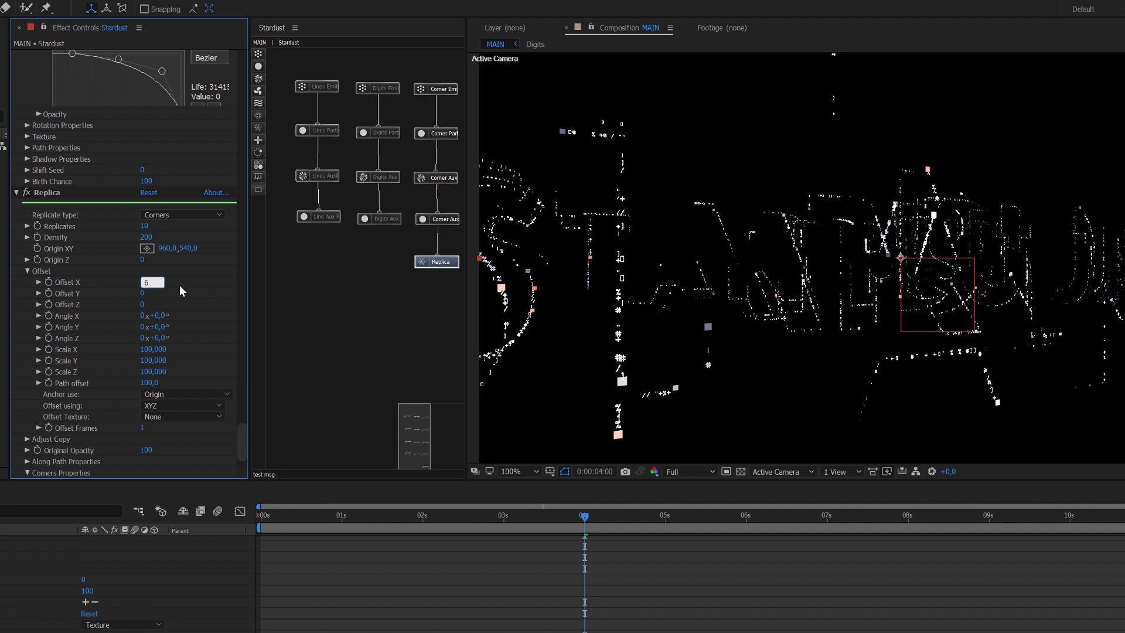
key(Return)
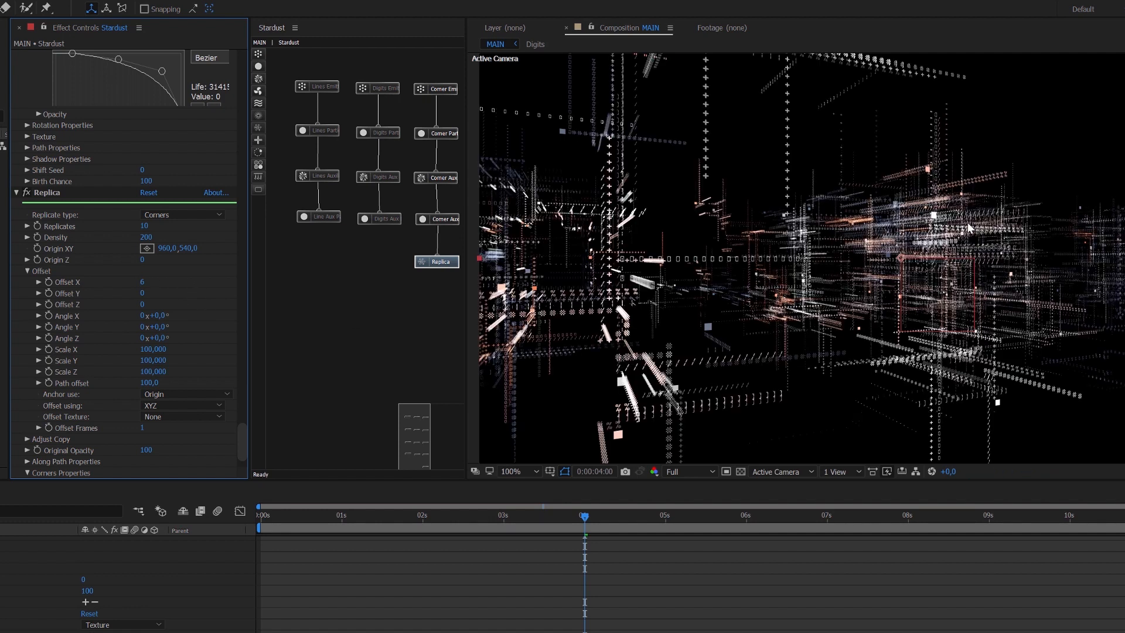
Examine the replicated corner trails at several times between about one and seven seconds.
click(488, 515)
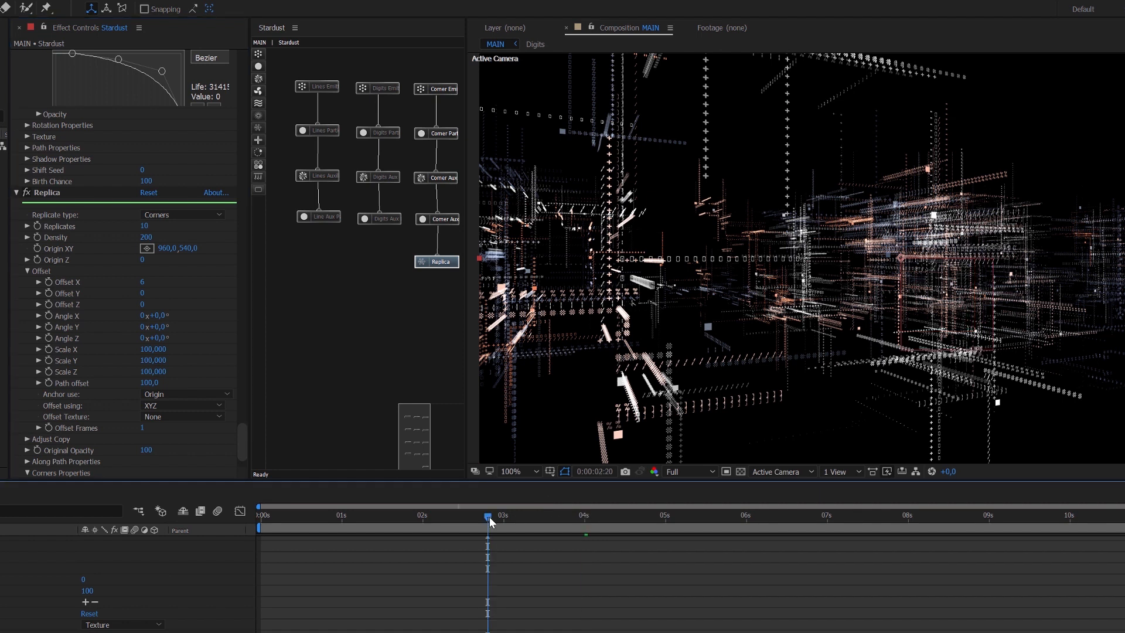
click(339, 520)
click(391, 519)
click(482, 519)
click(585, 514)
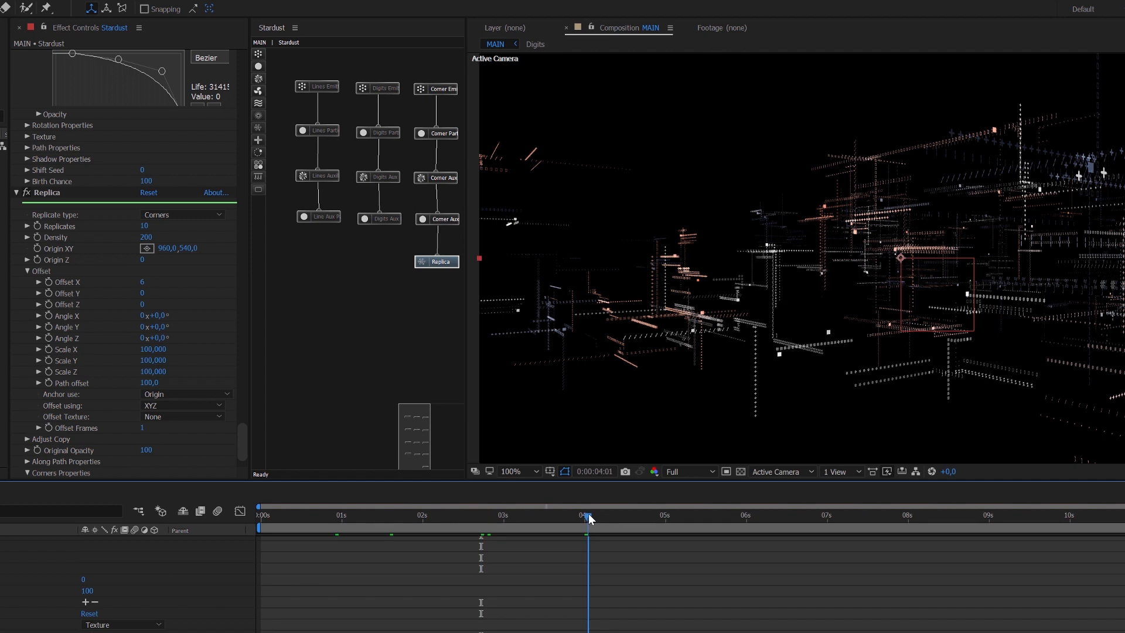
click(681, 517)
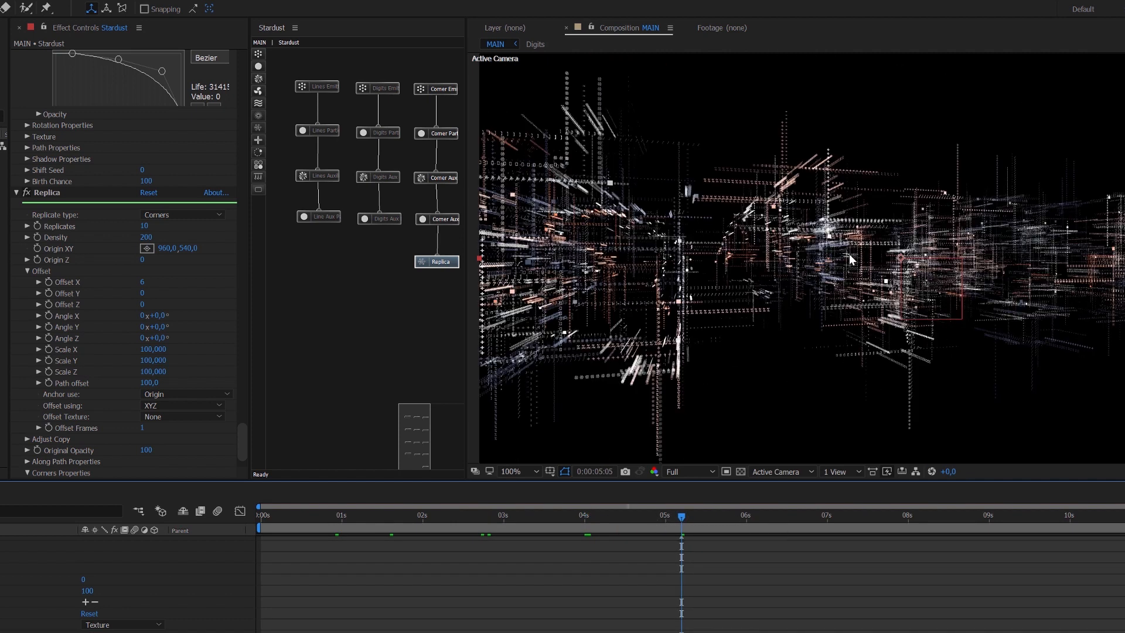
click(830, 519)
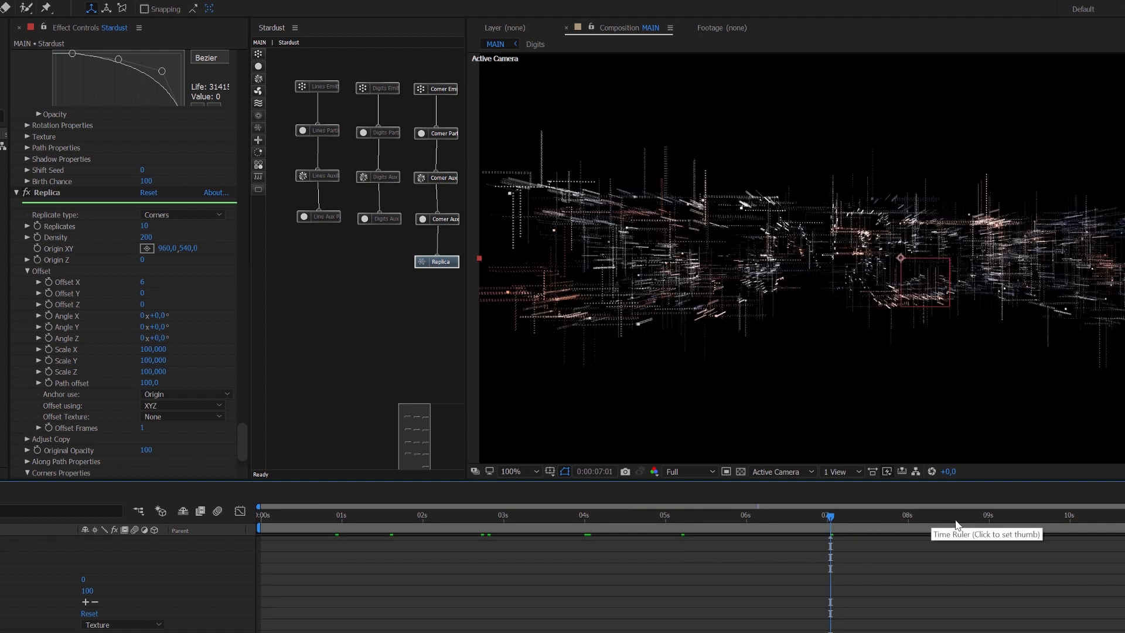
click(567, 522)
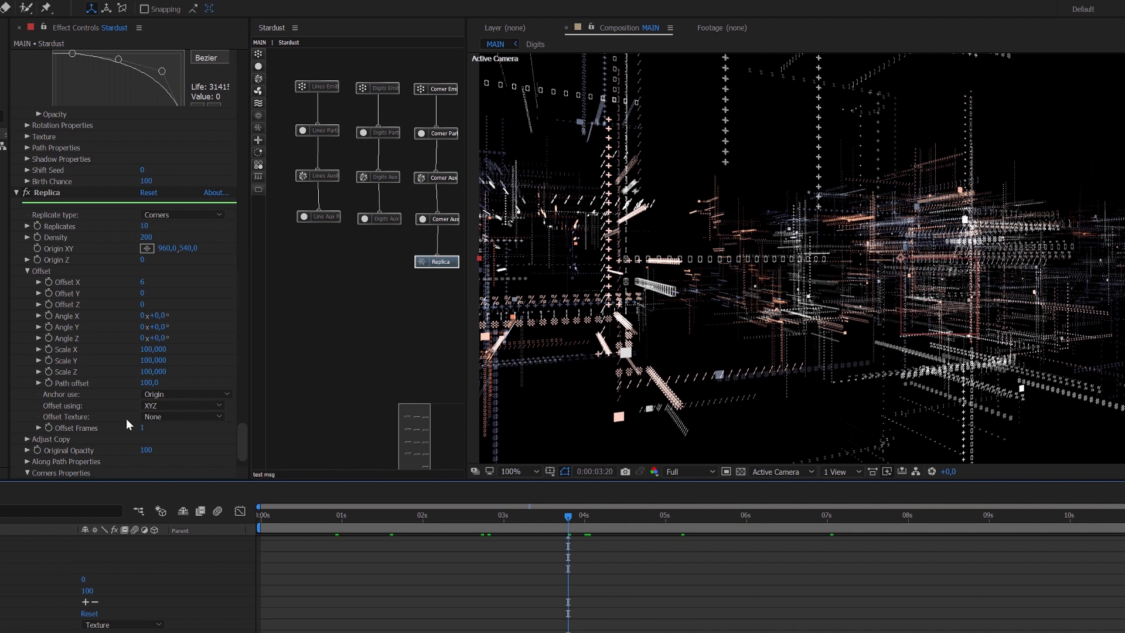
Set the Replica's Offset Texture to Random and limit its Max Corners to 10.
click(180, 417)
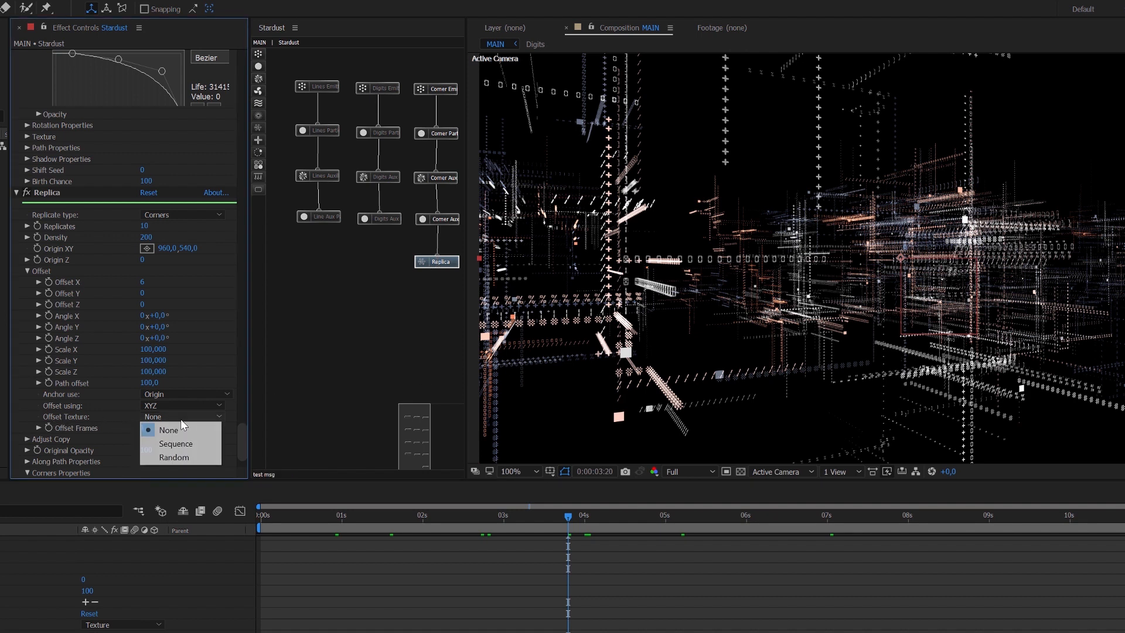
click(187, 453)
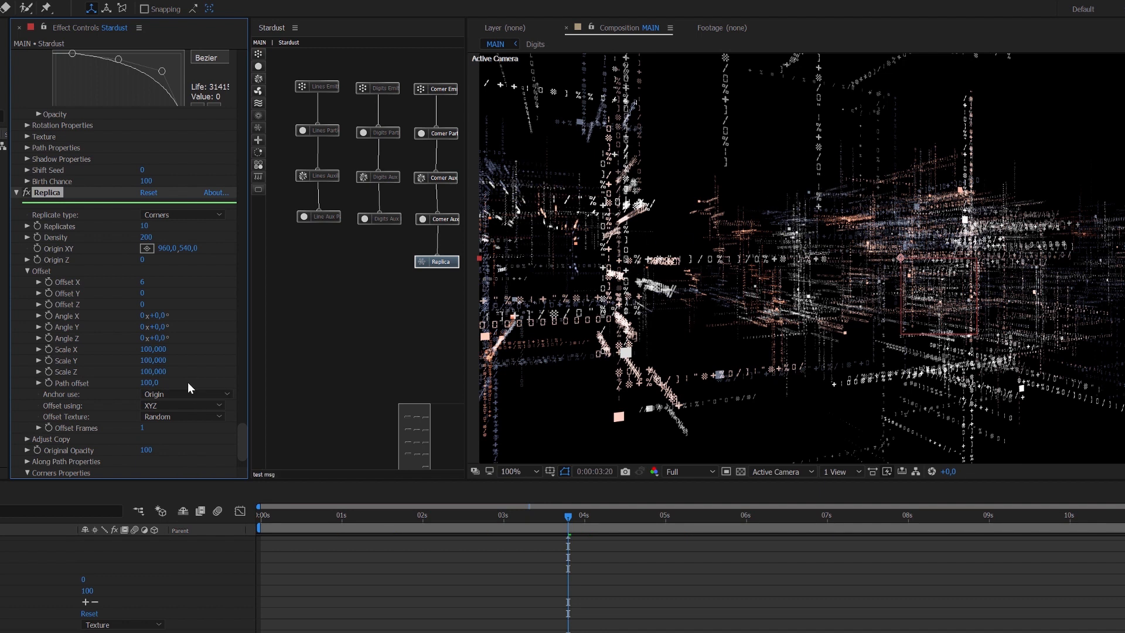
scroll(170, 364, down, 2)
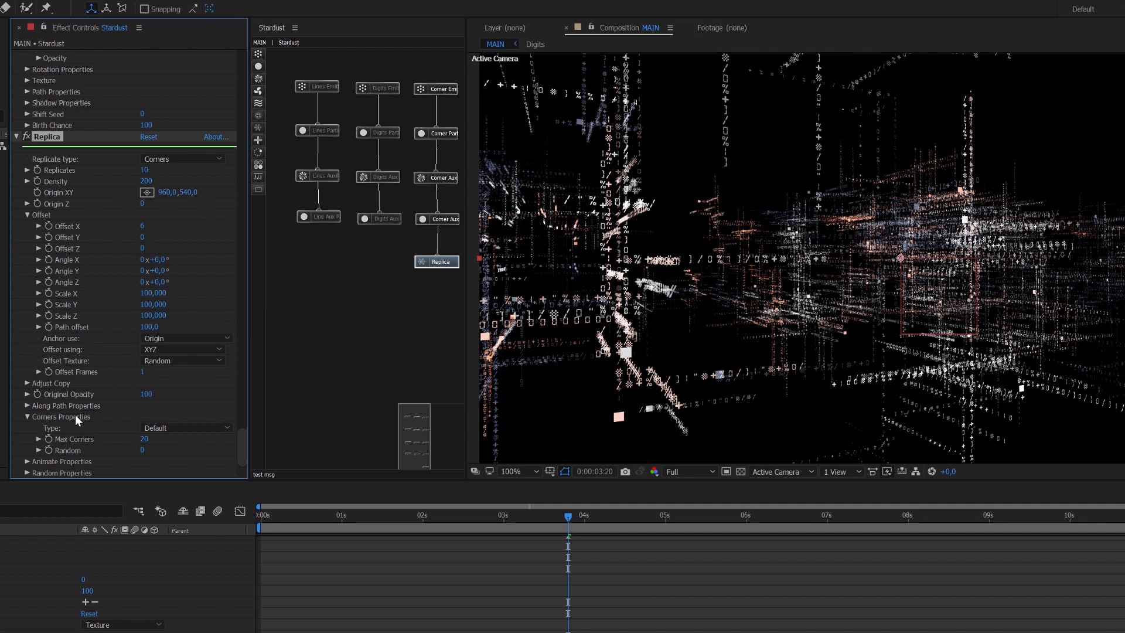
click(143, 440)
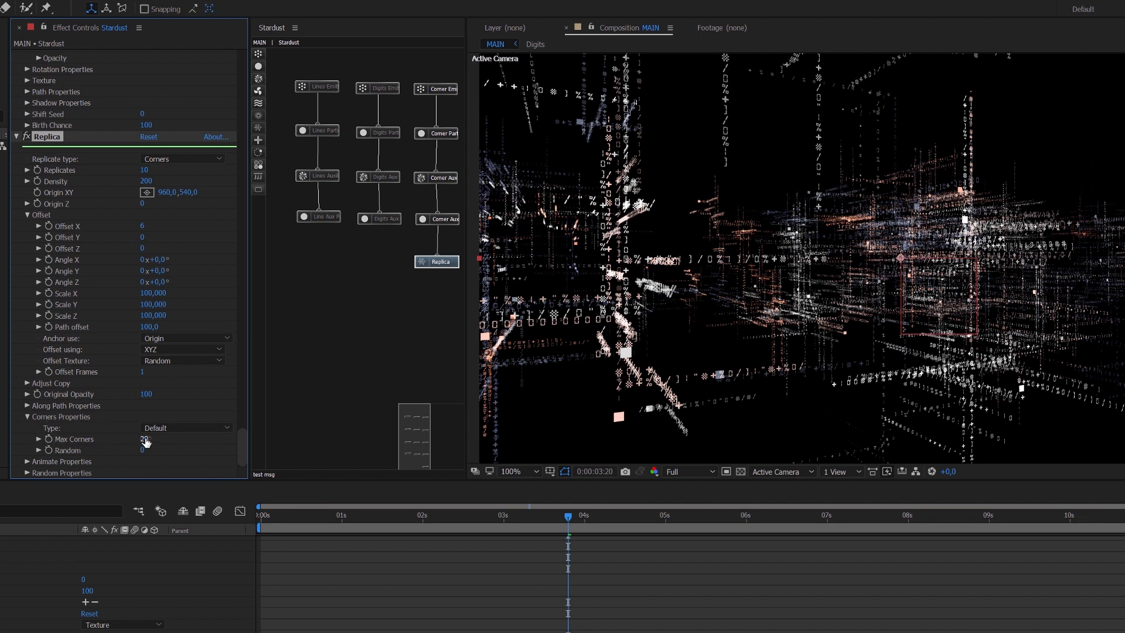
text(10)
click(184, 438)
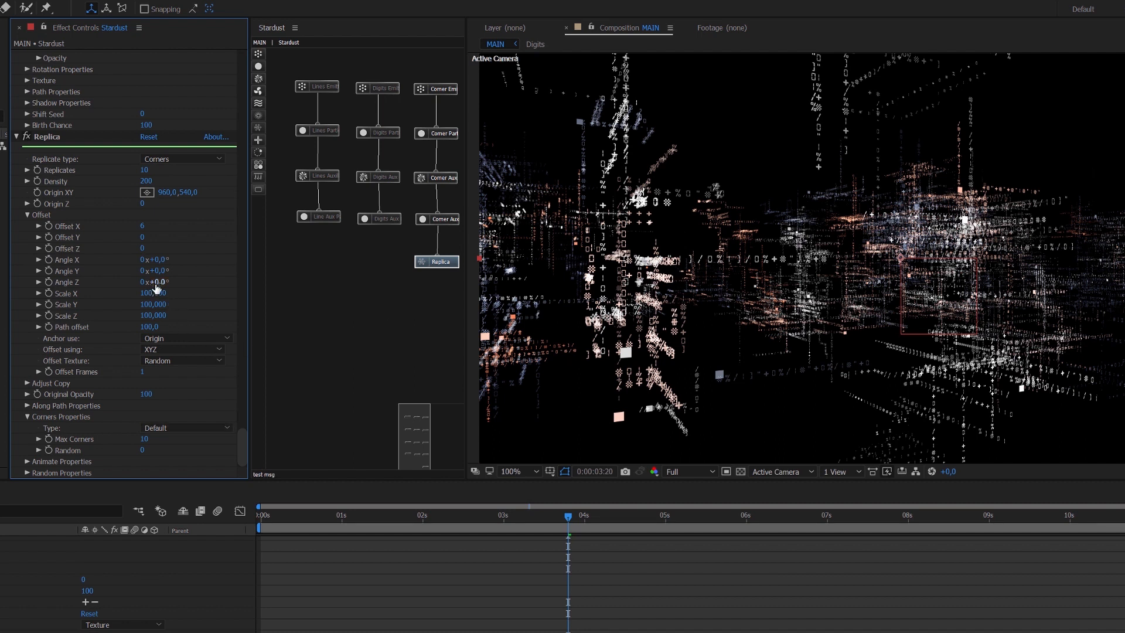
Set the Replica's Offset Angle X to 45° and check the corner trails at several times between about two and eight seconds.
click(158, 260)
text(35)
key(Return)
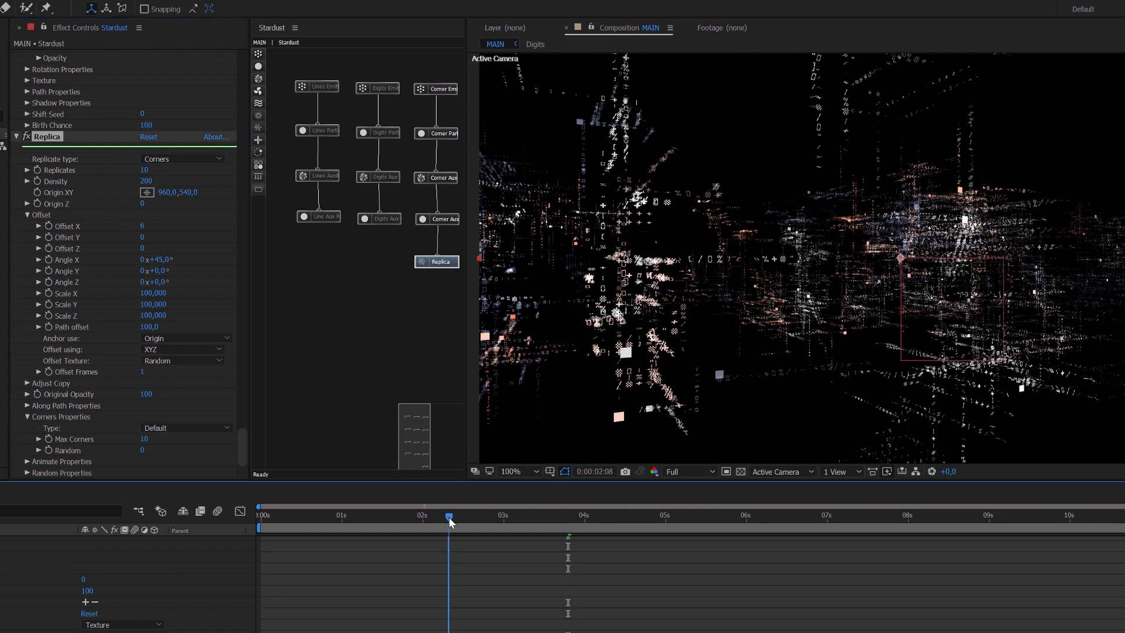
click(449, 516)
drag(541, 514, 691, 515)
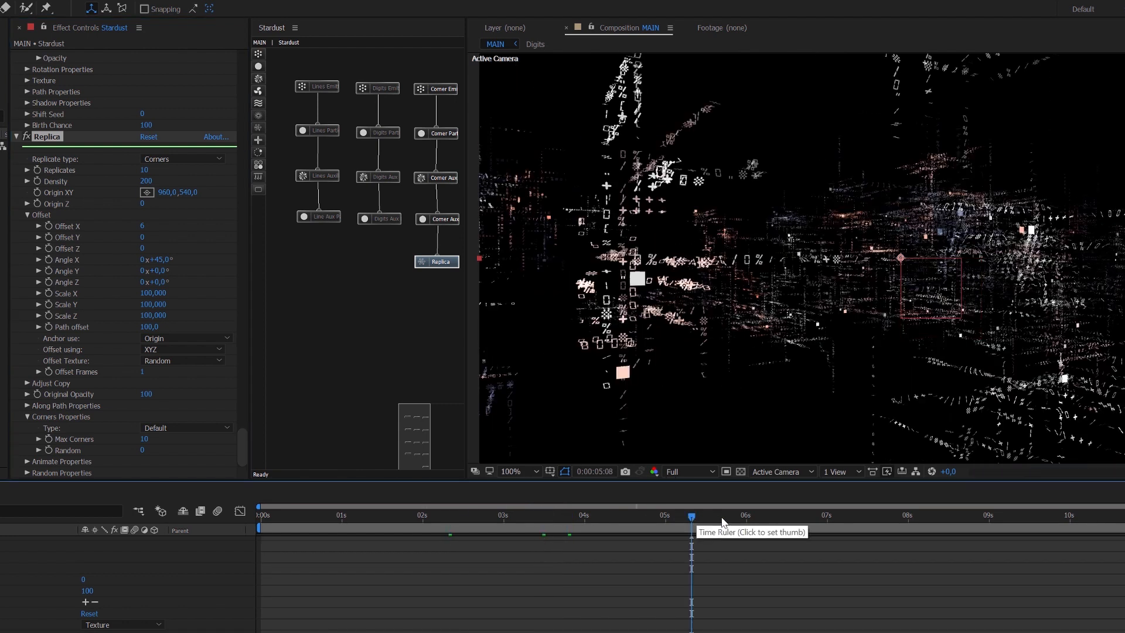
click(911, 518)
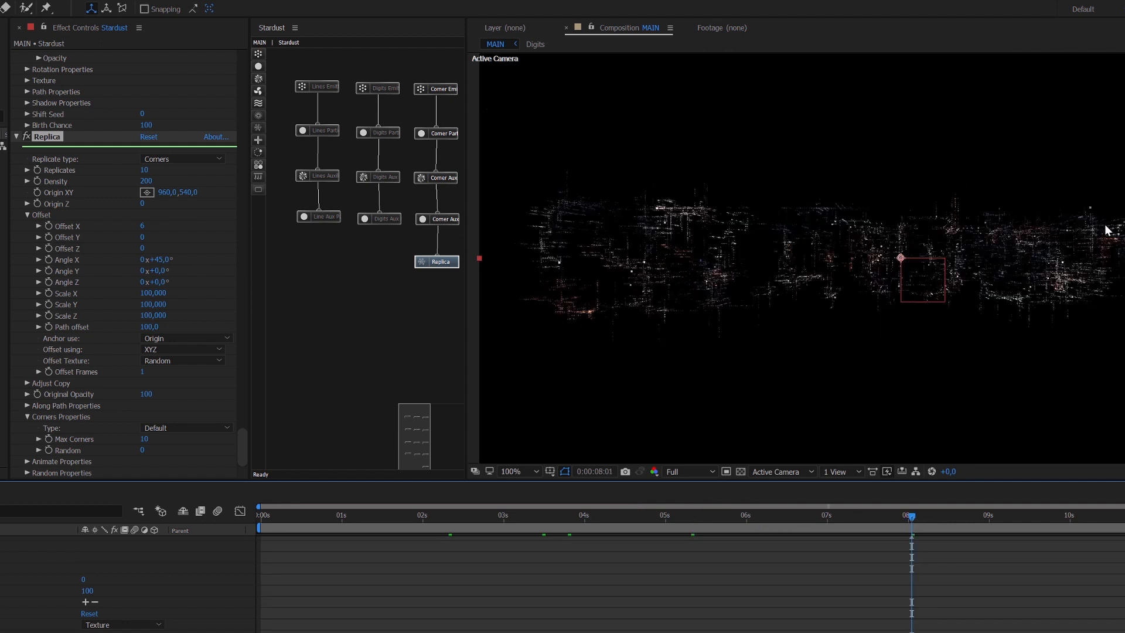
click(672, 521)
click(614, 522)
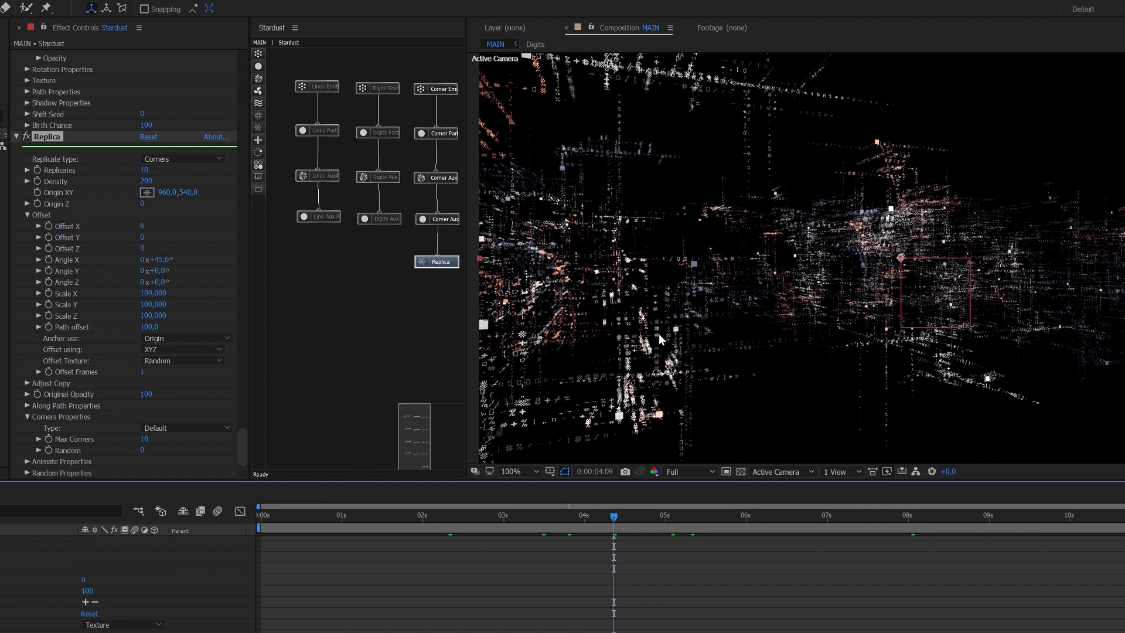
Shape the Replica's Trim Replicates Over Life curve to hold near full until life 45, then fall to 0 at life 100, and preview it.
click(451, 263)
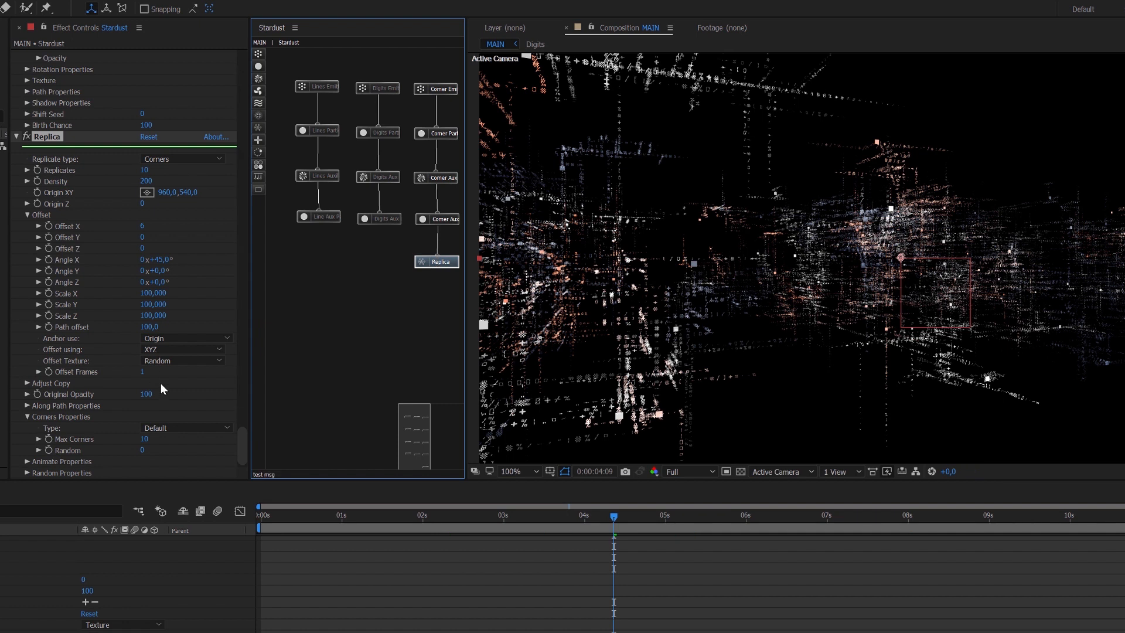
scroll(115, 394, down, 1)
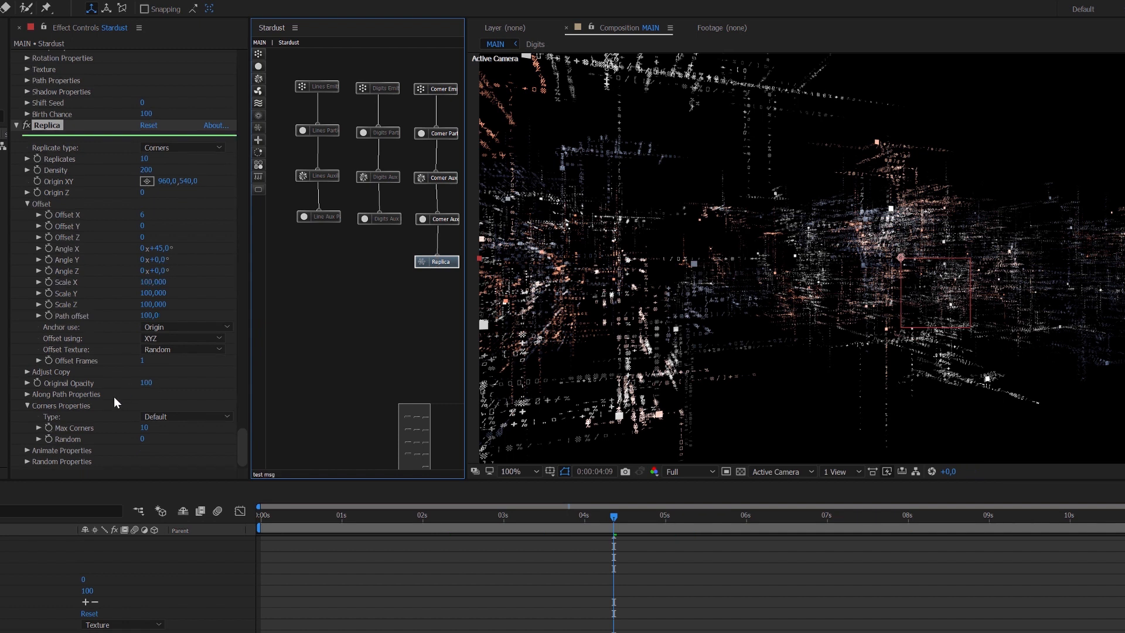
click(27, 449)
scroll(46, 435, down, 10)
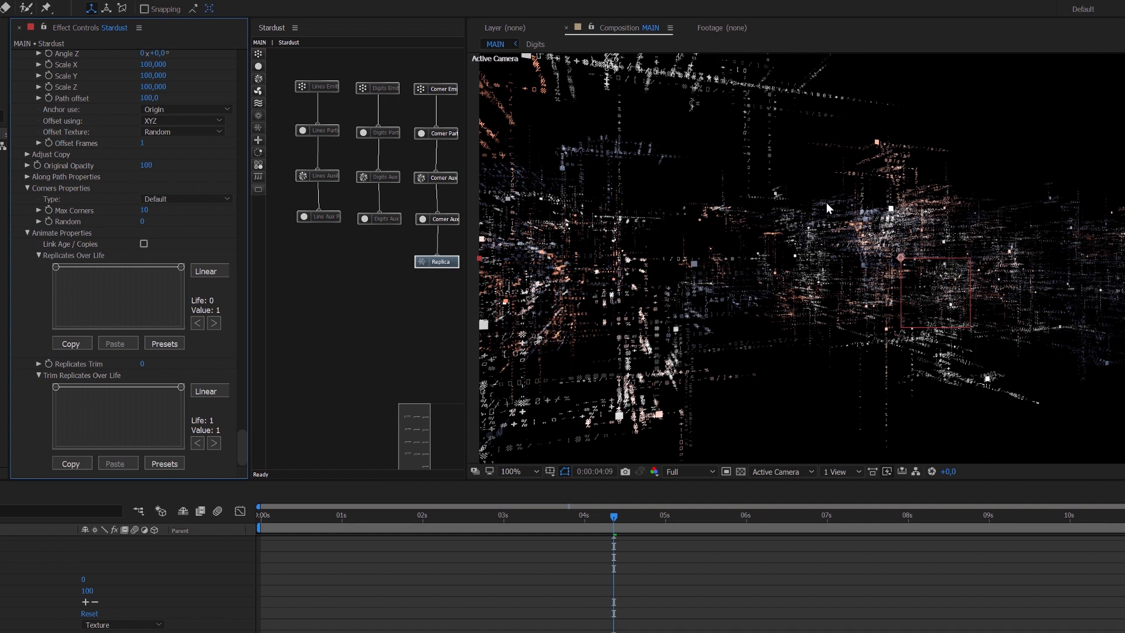
click(112, 388)
drag(181, 387, 197, 459)
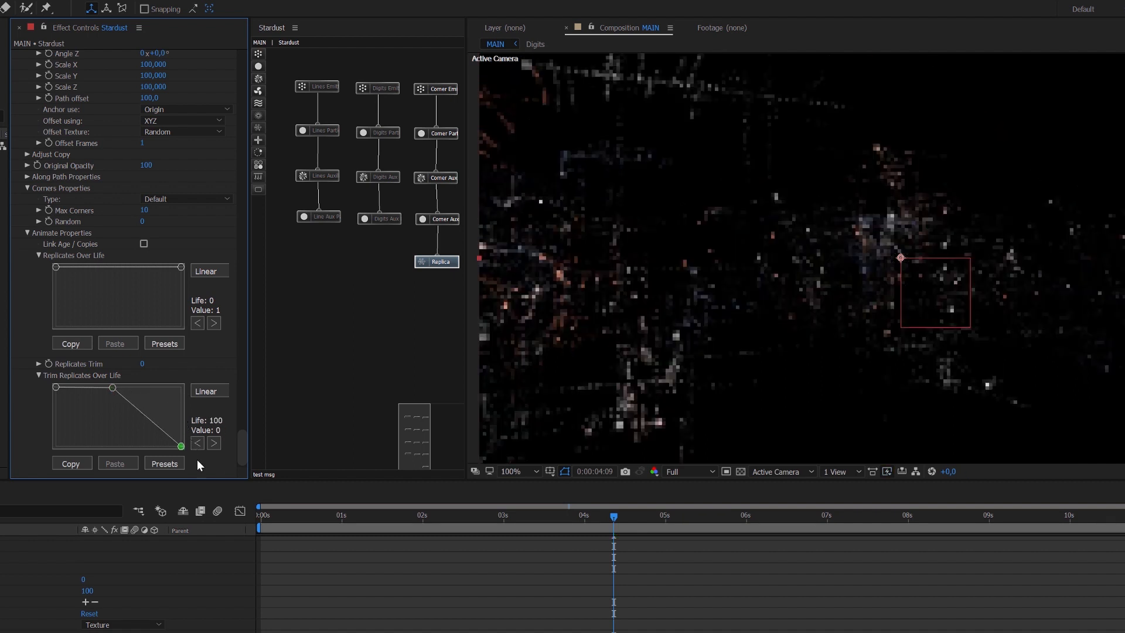
click(113, 387)
click(793, 521)
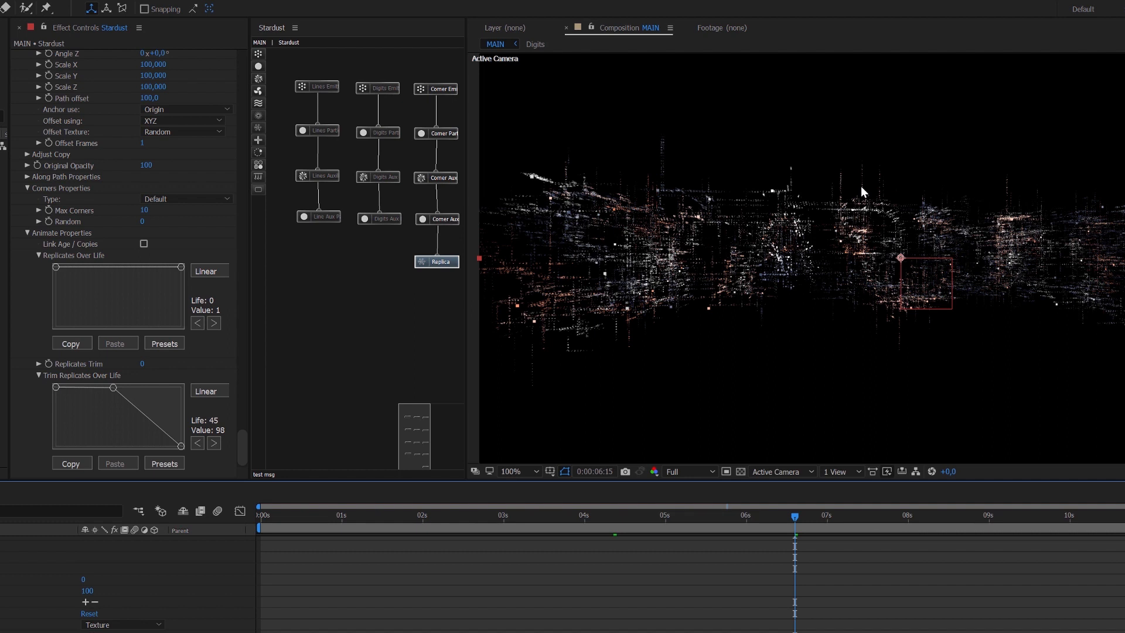
click(927, 516)
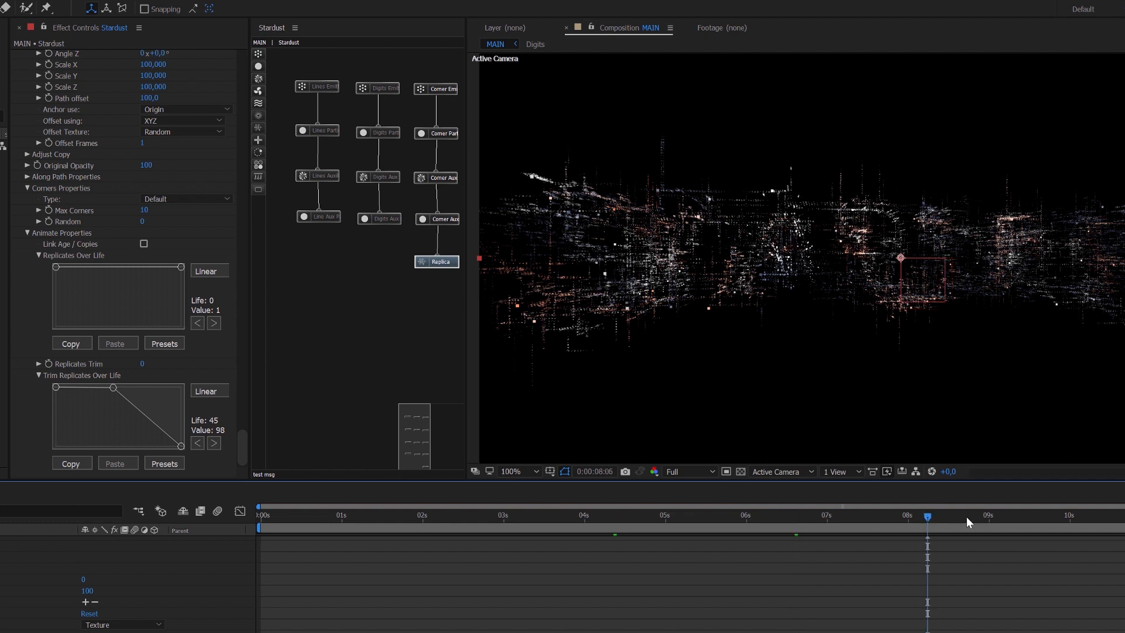
click(1001, 523)
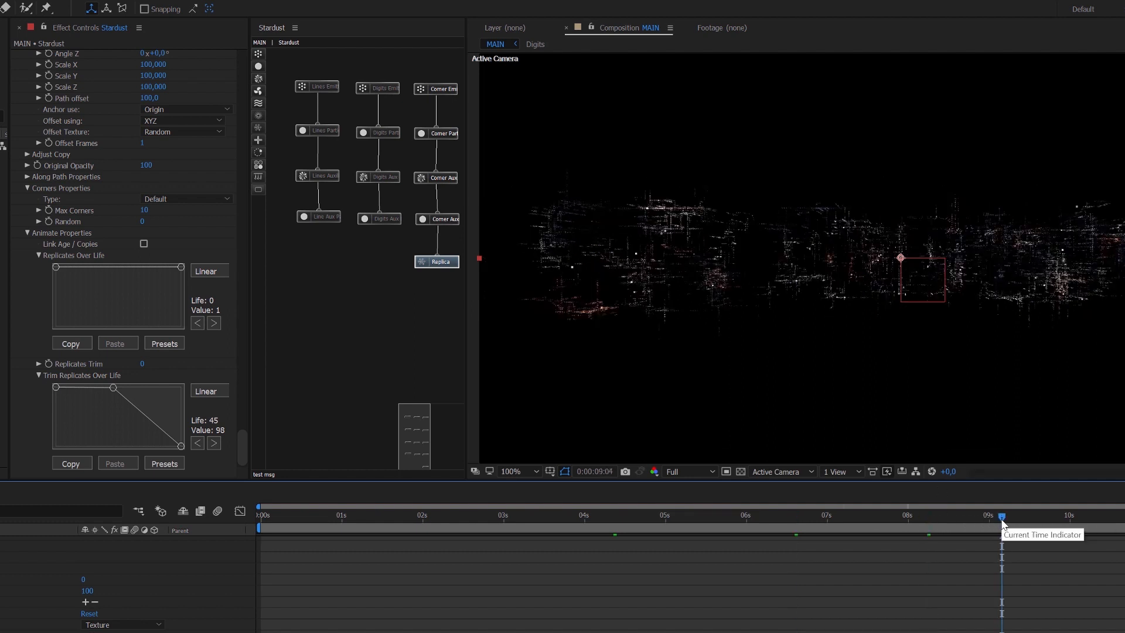
click(1059, 516)
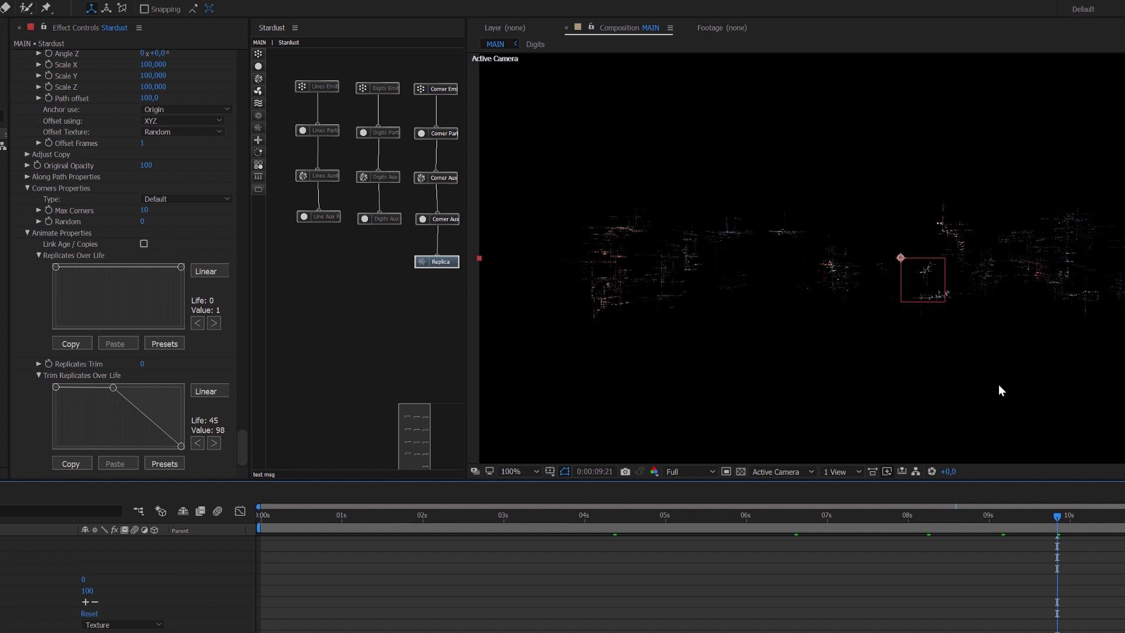
Re-enable all the Lines and Digits nodes together and check the combined title at several times between about three and seven seconds.
drag(382, 63, 308, 240)
scroll(156, 223, up, 10)
scroll(132, 251, up, 10)
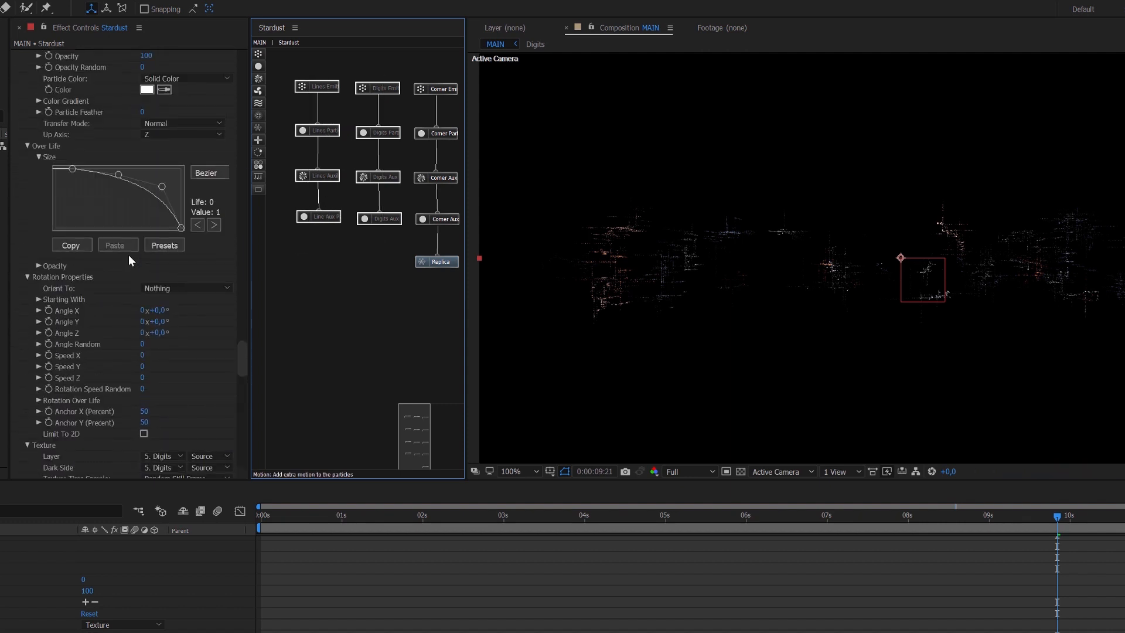
scroll(129, 254, up, 8)
click(27, 182)
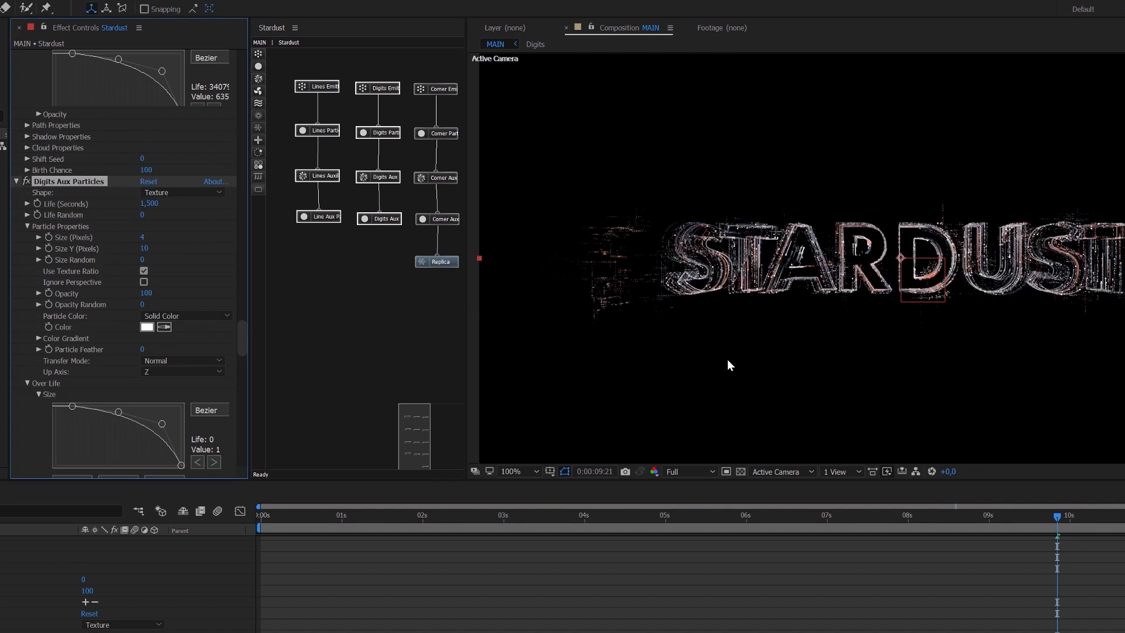
click(831, 516)
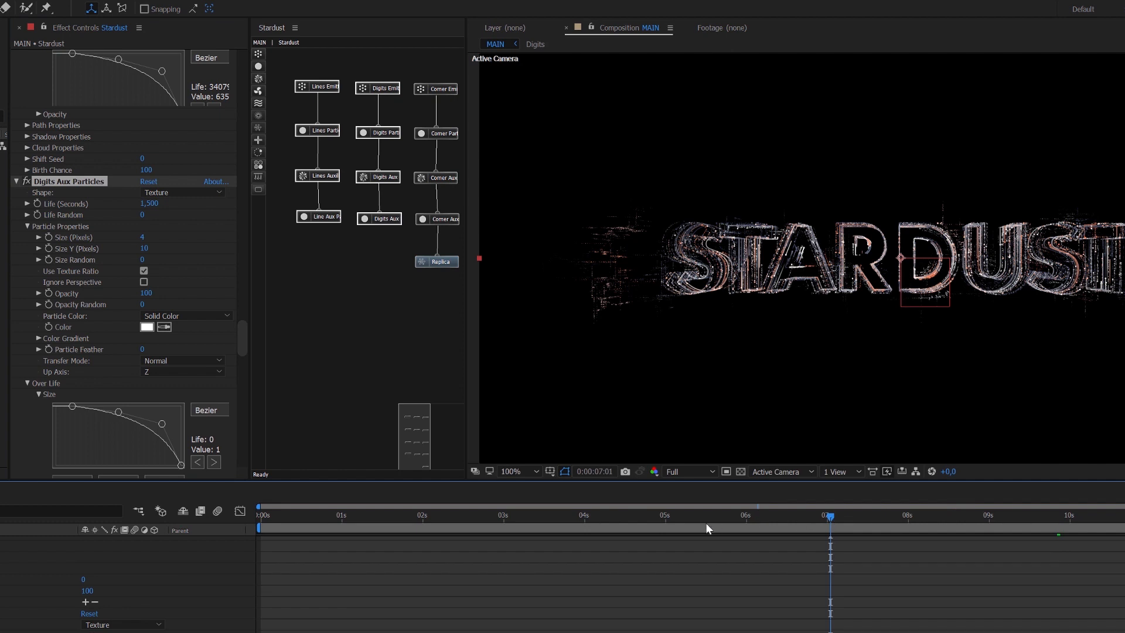
click(690, 518)
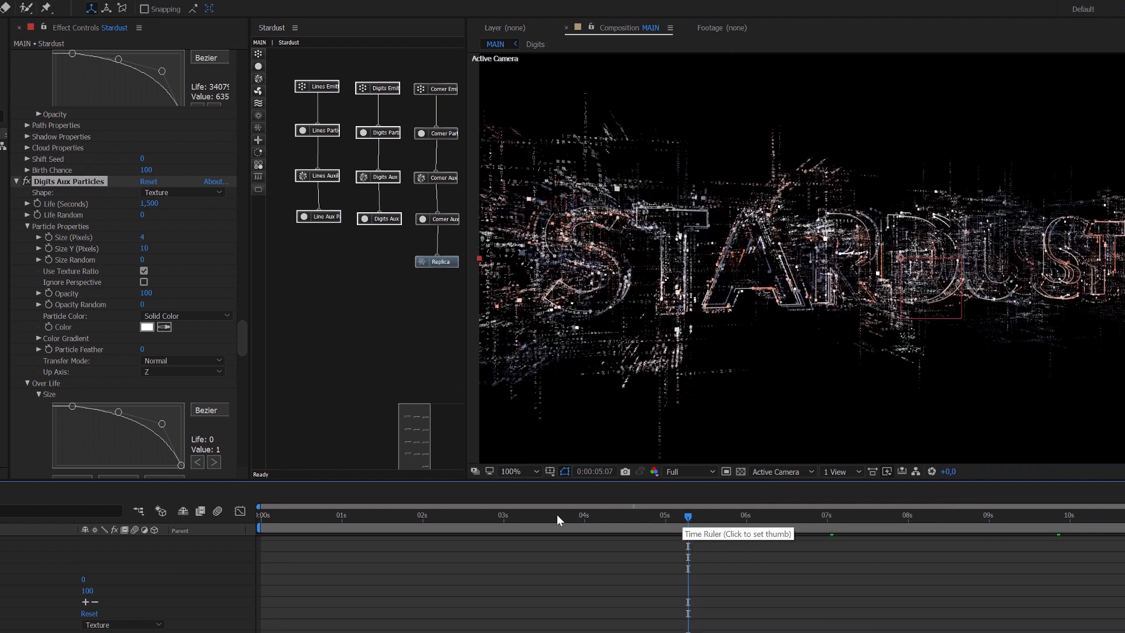
click(555, 516)
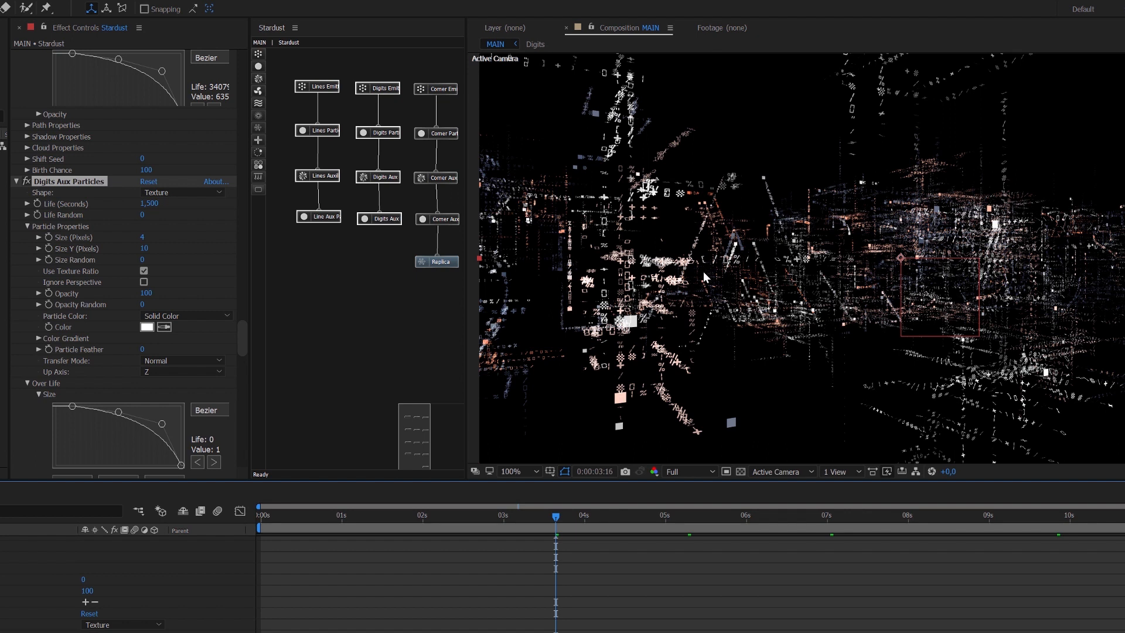
Set the Transfer Mode of the Digits Particles node to Add.
click(393, 140)
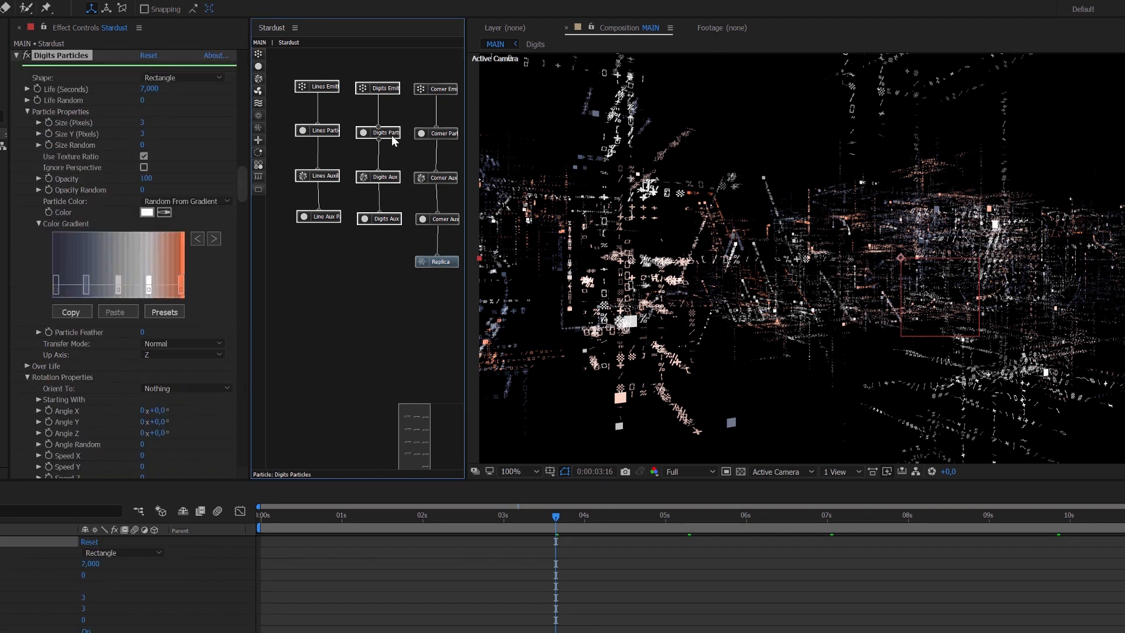
click(167, 345)
click(167, 369)
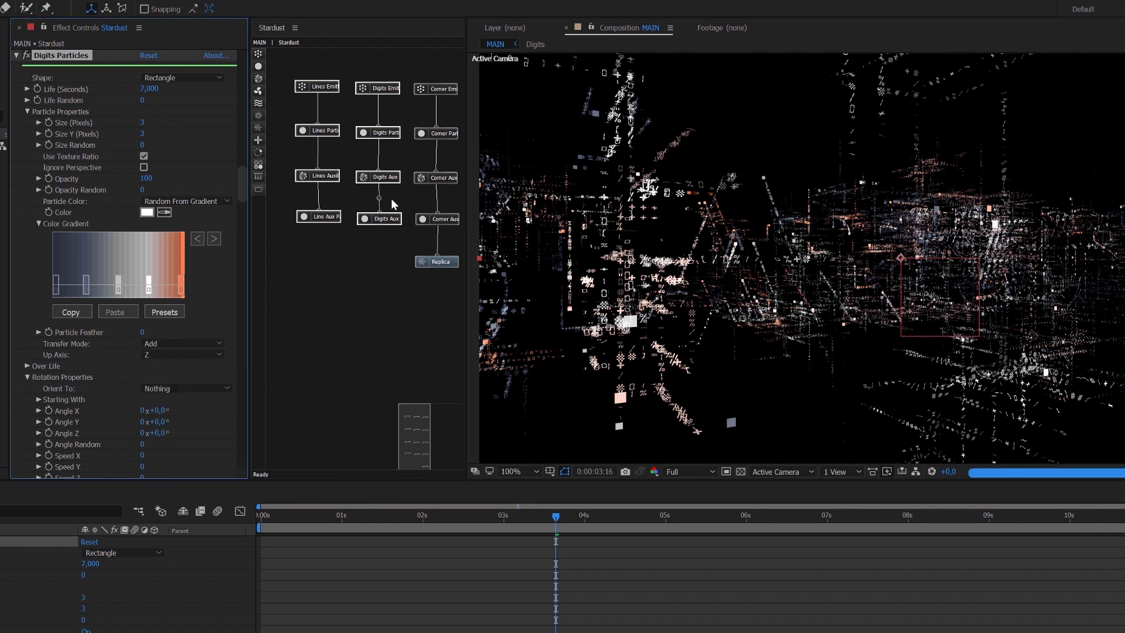
Set the Transfer Mode of the Digits Aux Particles node to Screen.
click(383, 218)
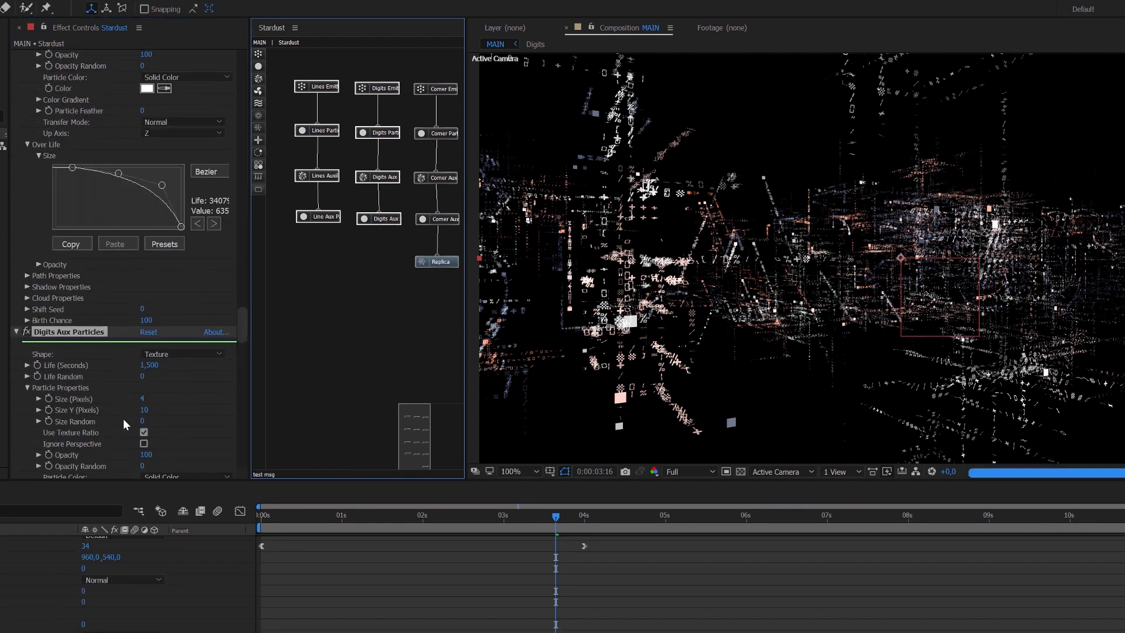
scroll(125, 422, down, 4)
click(154, 404)
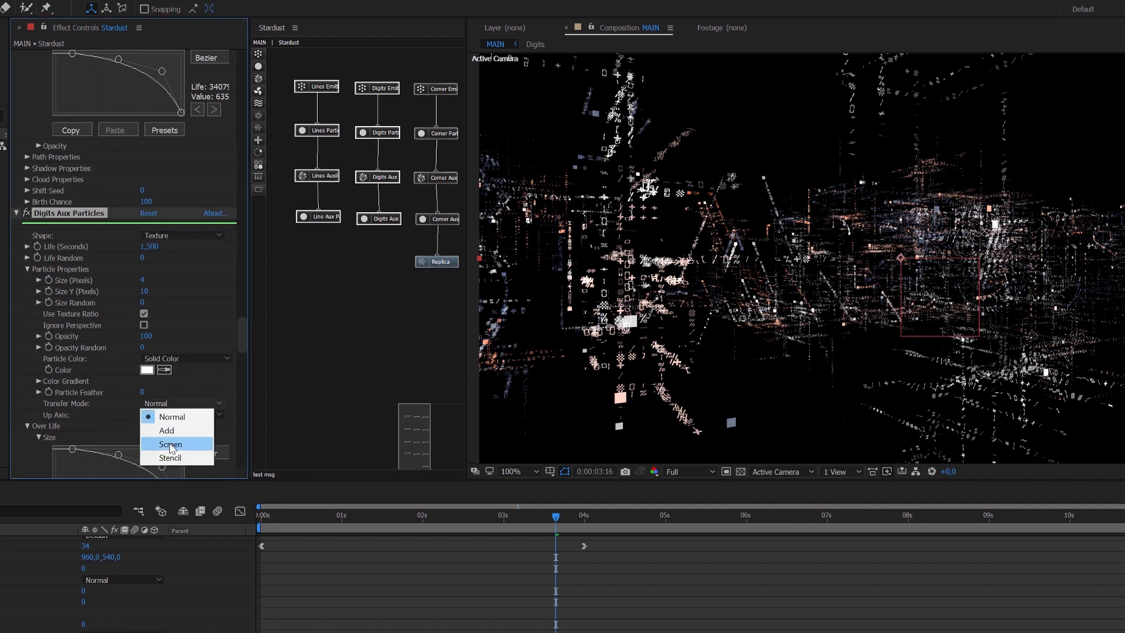
click(171, 446)
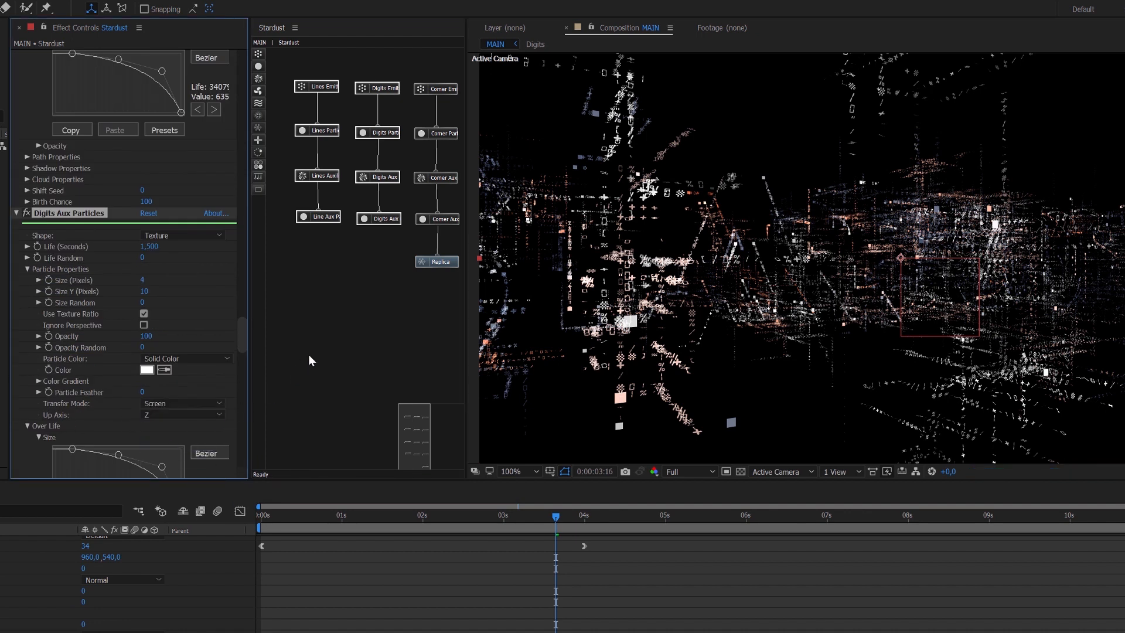
Set the Transfer Mode of both the Lines Particles and Line Aux Particles nodes to Screen.
click(328, 130)
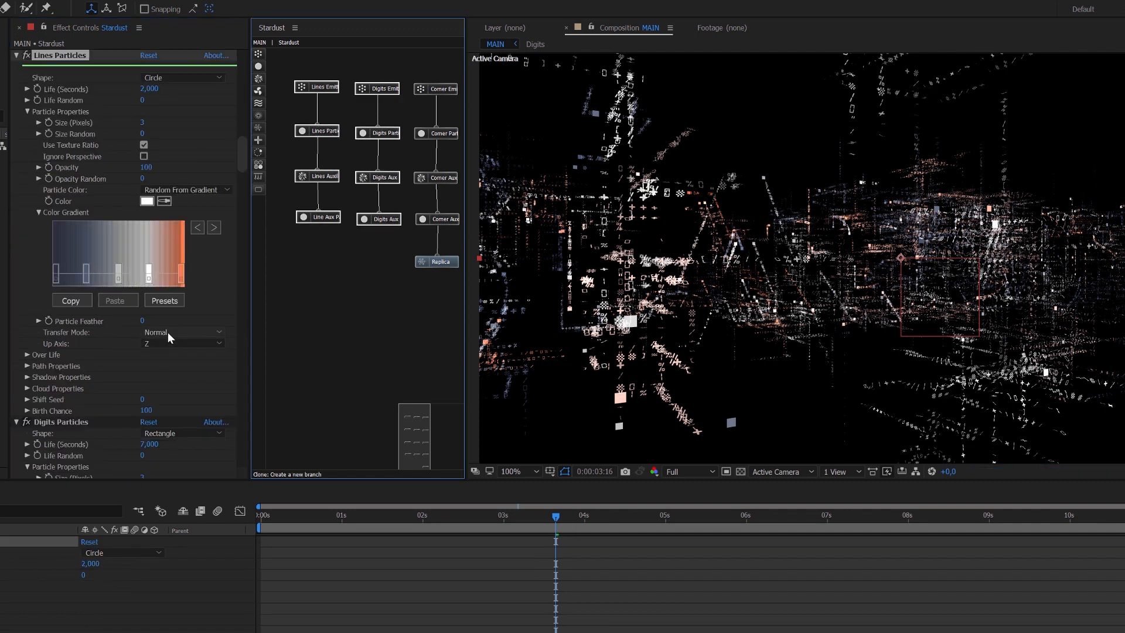
click(169, 332)
click(171, 375)
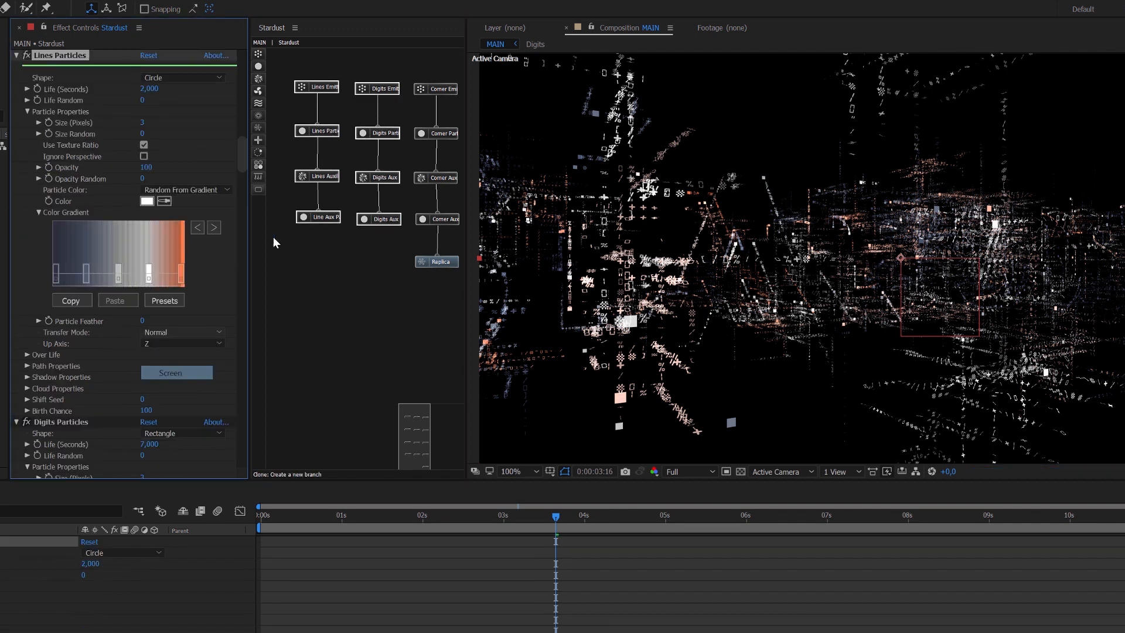
click(334, 222)
scroll(152, 402, down, 5)
click(168, 397)
click(176, 432)
Check the blended title at several times between about 3.5 and 7.7 seconds.
click(694, 519)
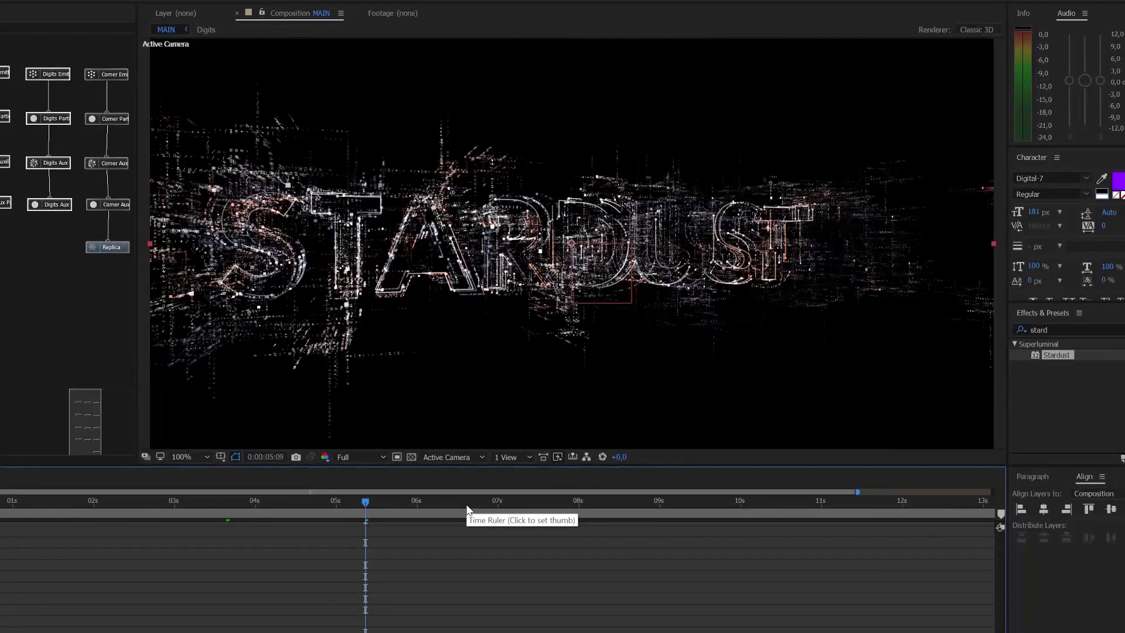
click(465, 506)
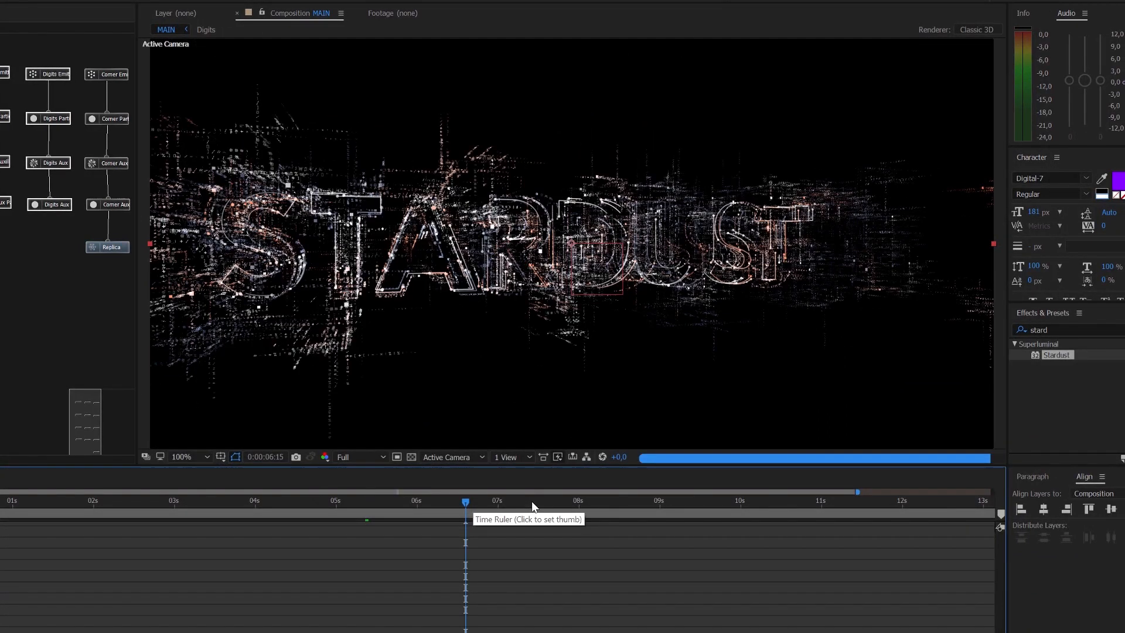
click(536, 504)
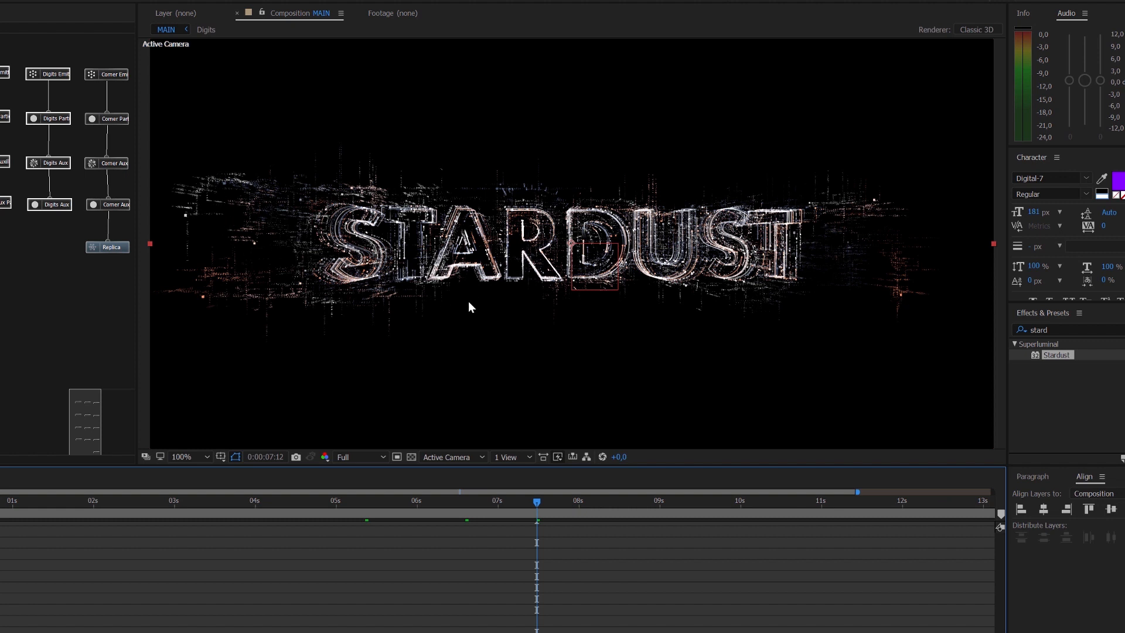
click(384, 504)
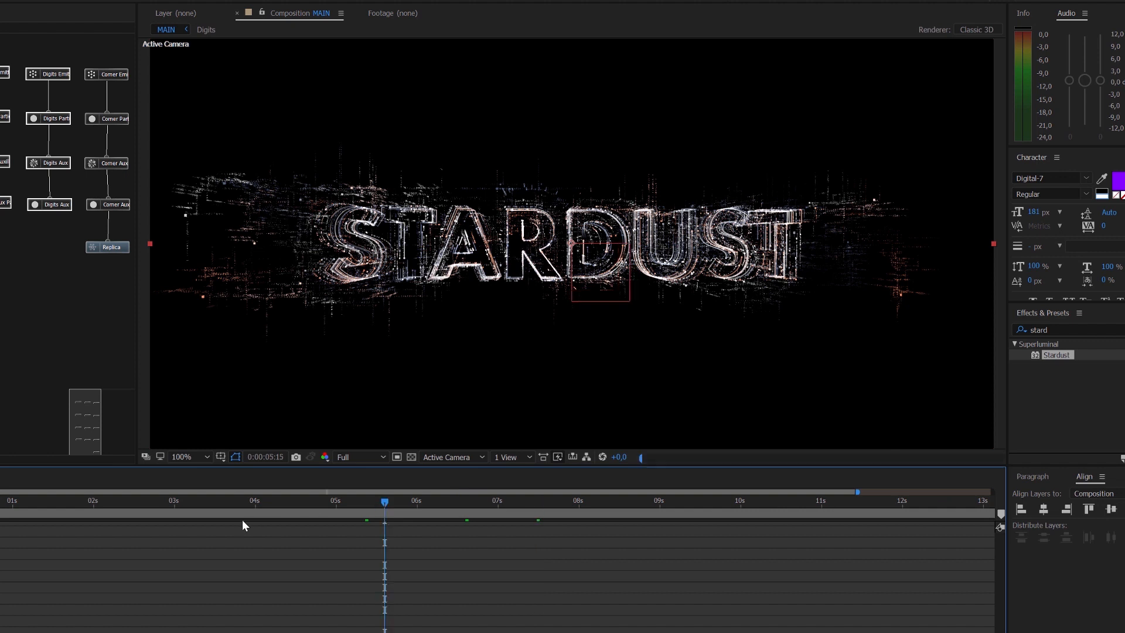
click(223, 505)
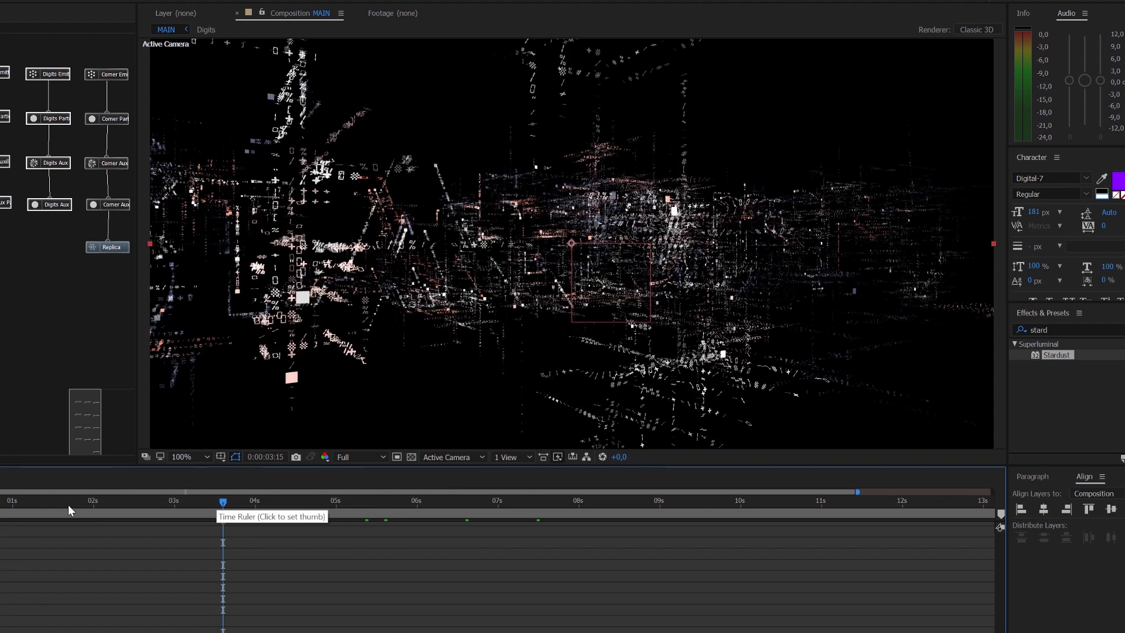
click(552, 503)
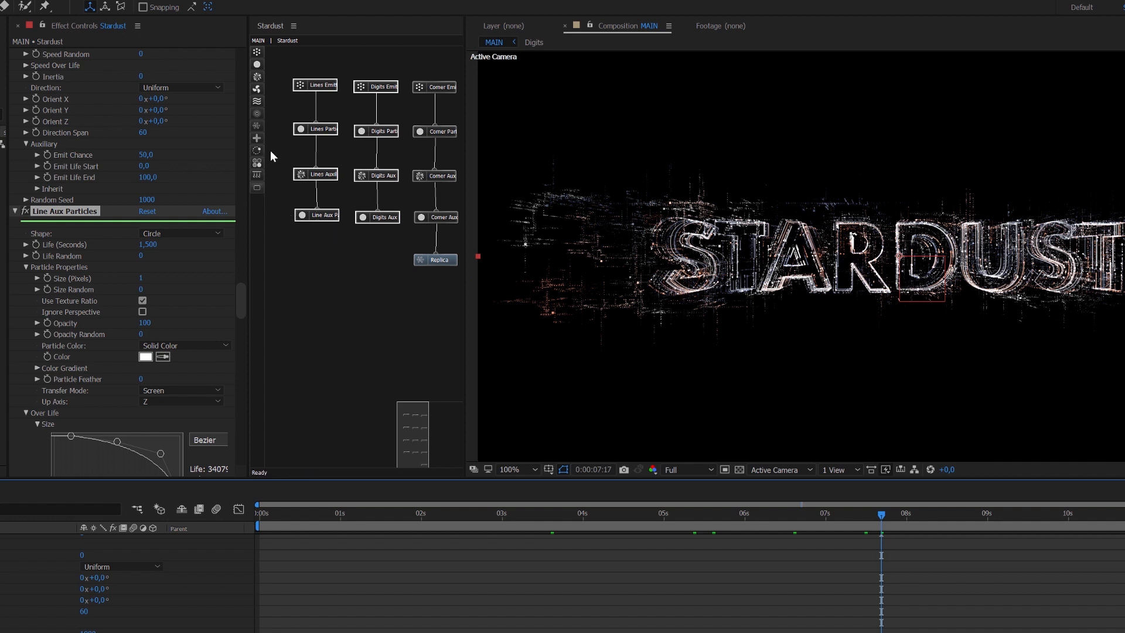
Attach a Transform node below the Replica node and set a starting Scale Z keyframe of 100 at 4 seconds.
drag(256, 139, 442, 298)
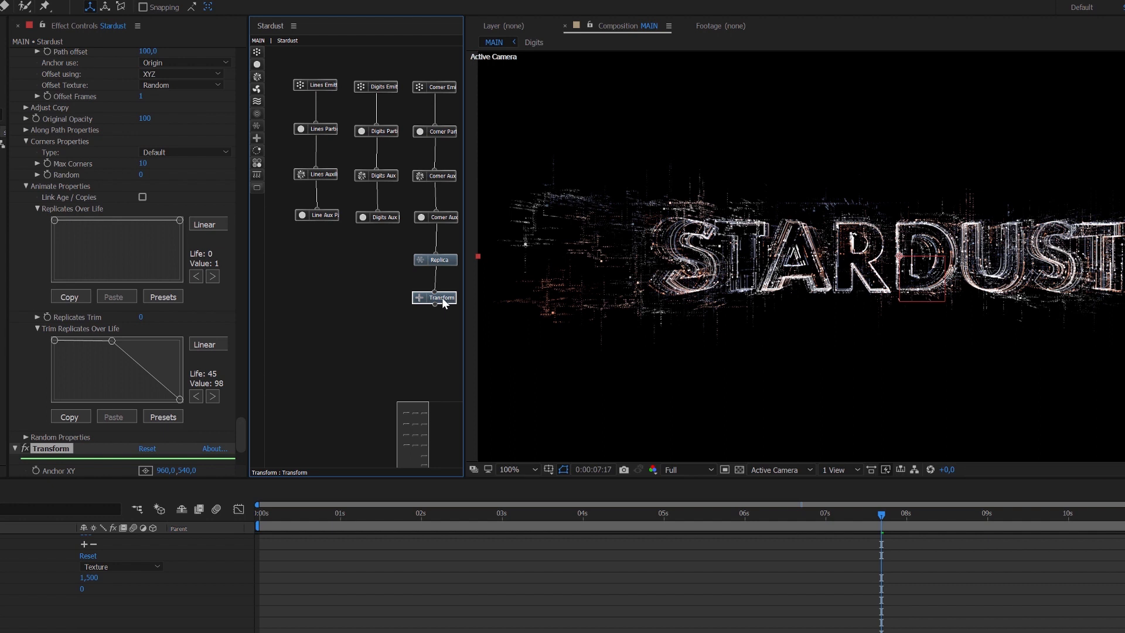
click(585, 518)
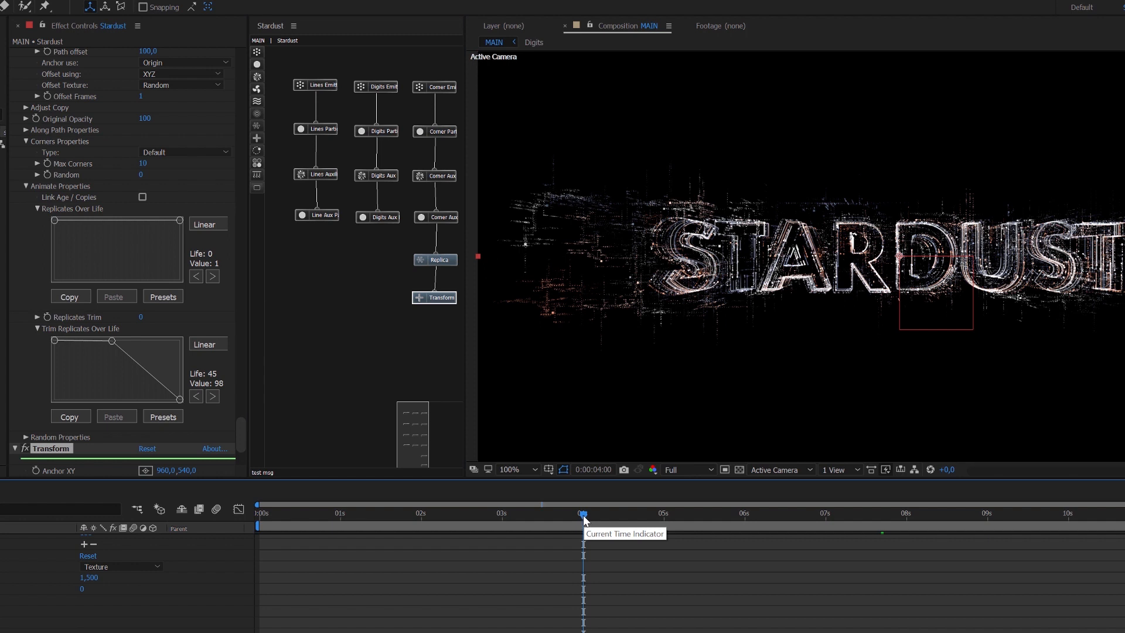
click(441, 299)
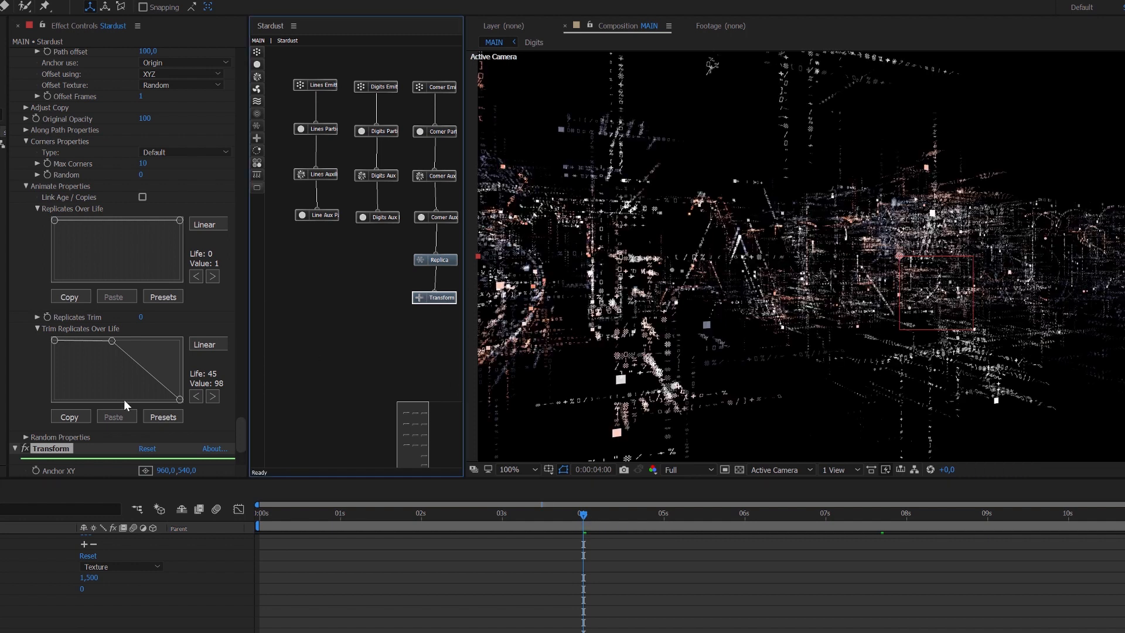
scroll(126, 404, down, 5)
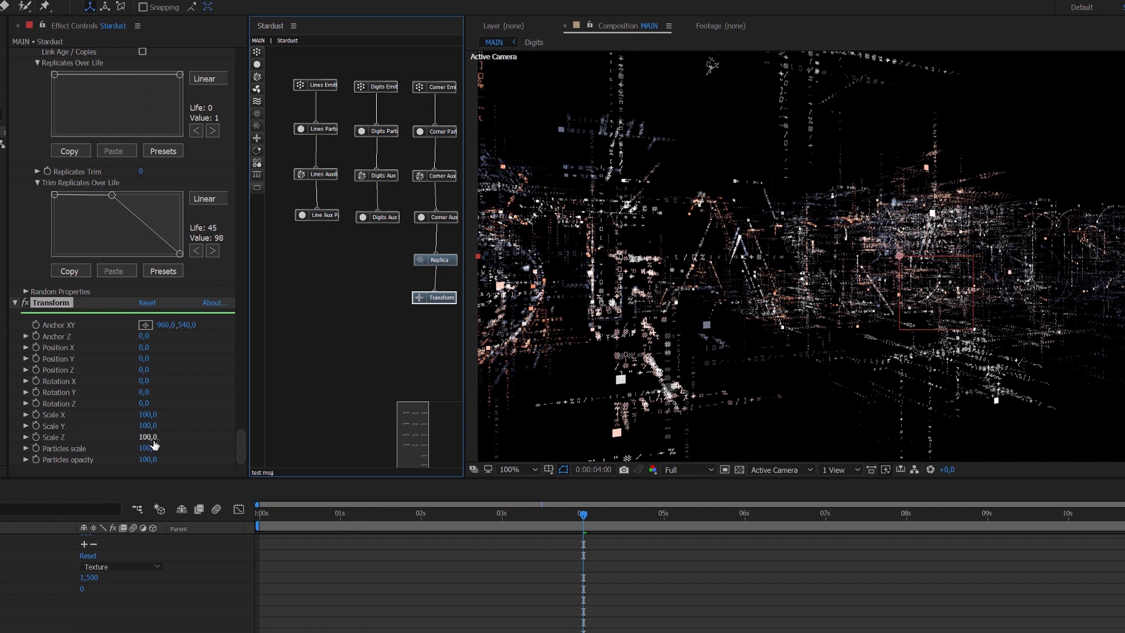
click(36, 438)
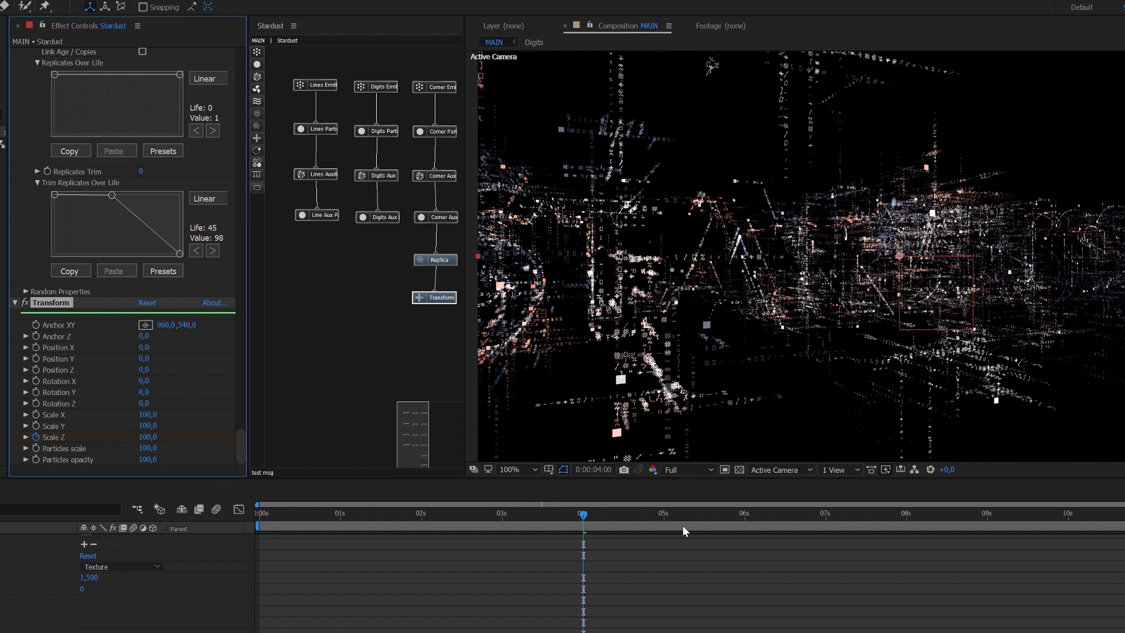
Add a Scale Z keyframe of 30 on the Transform node at 7 seconds.
click(826, 518)
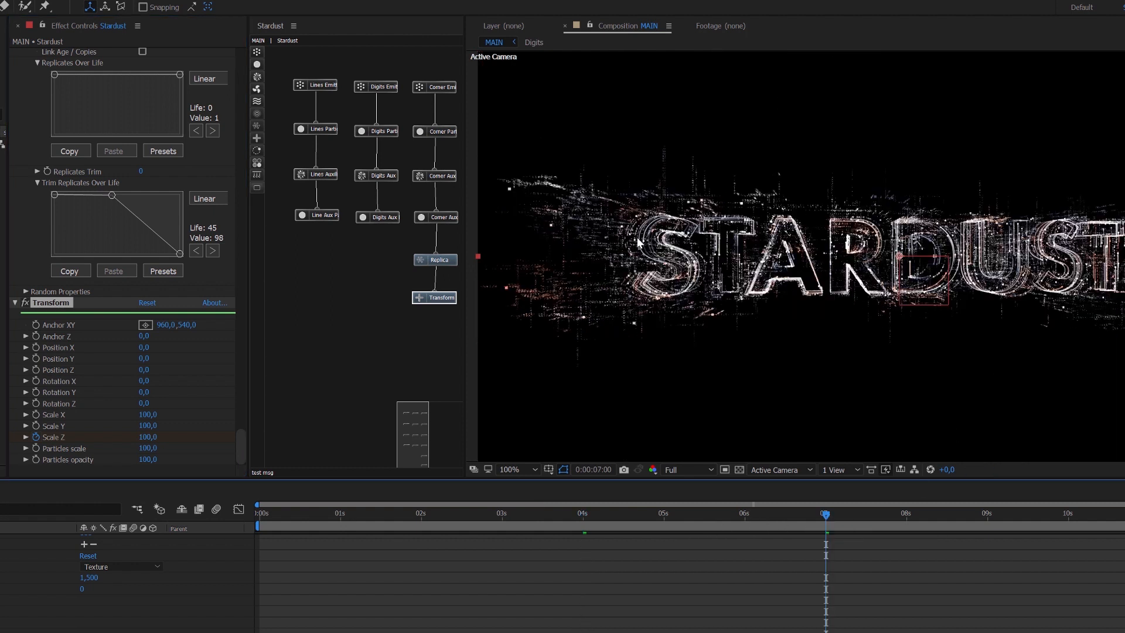
click(146, 437)
text(30)
key(Return)
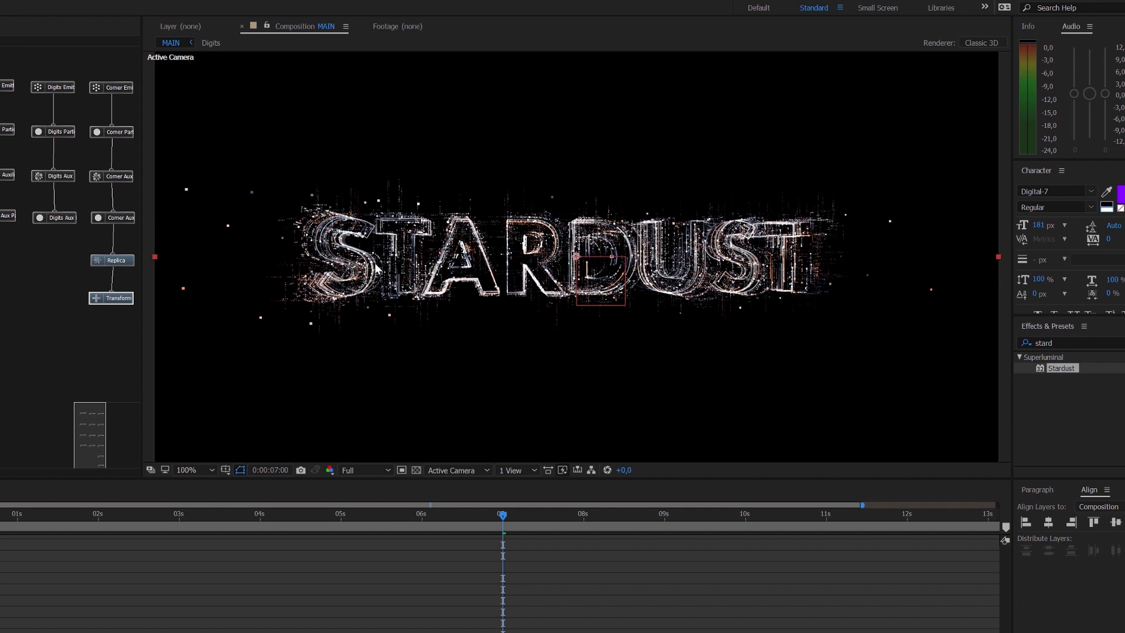
End the work area at about 9 seconds and preview the title animation from the start.
click(631, 515)
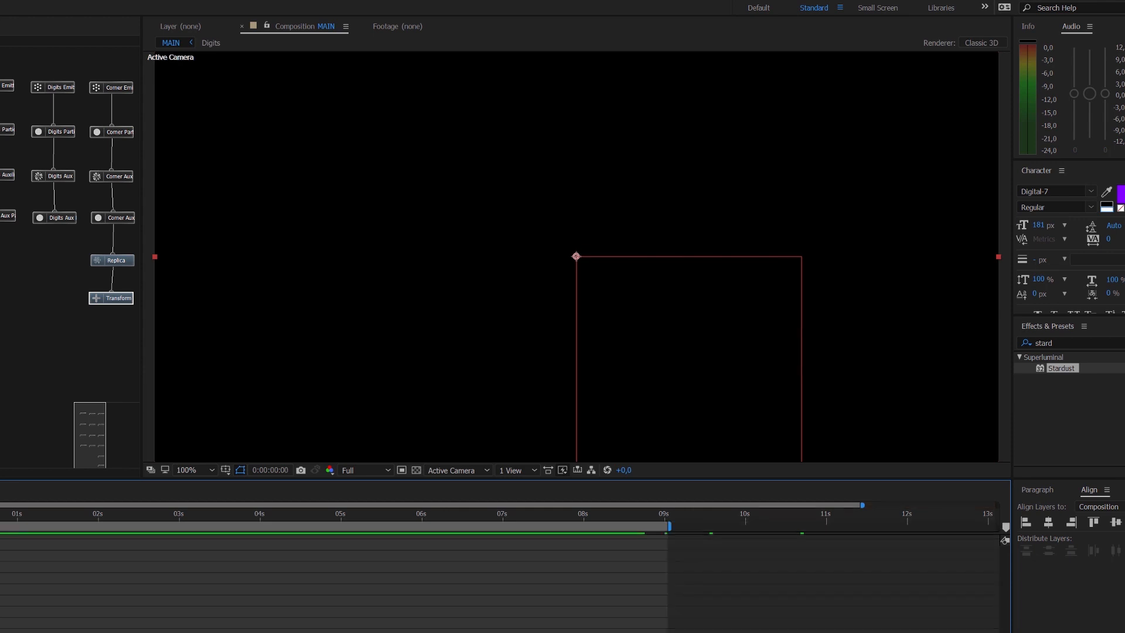
key(space)
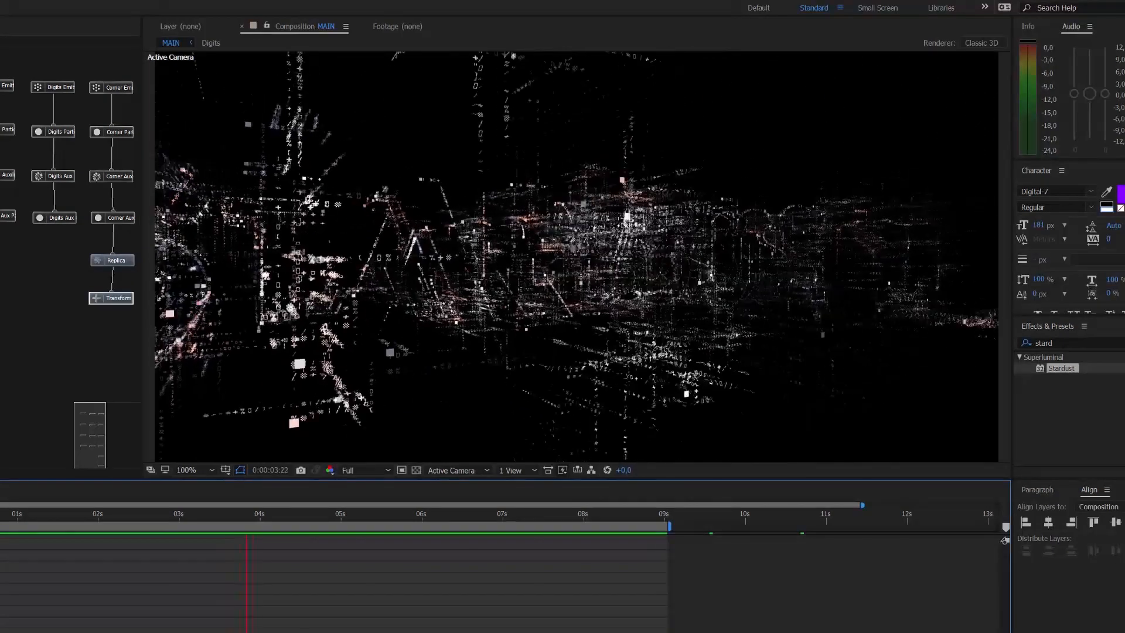
key(space)
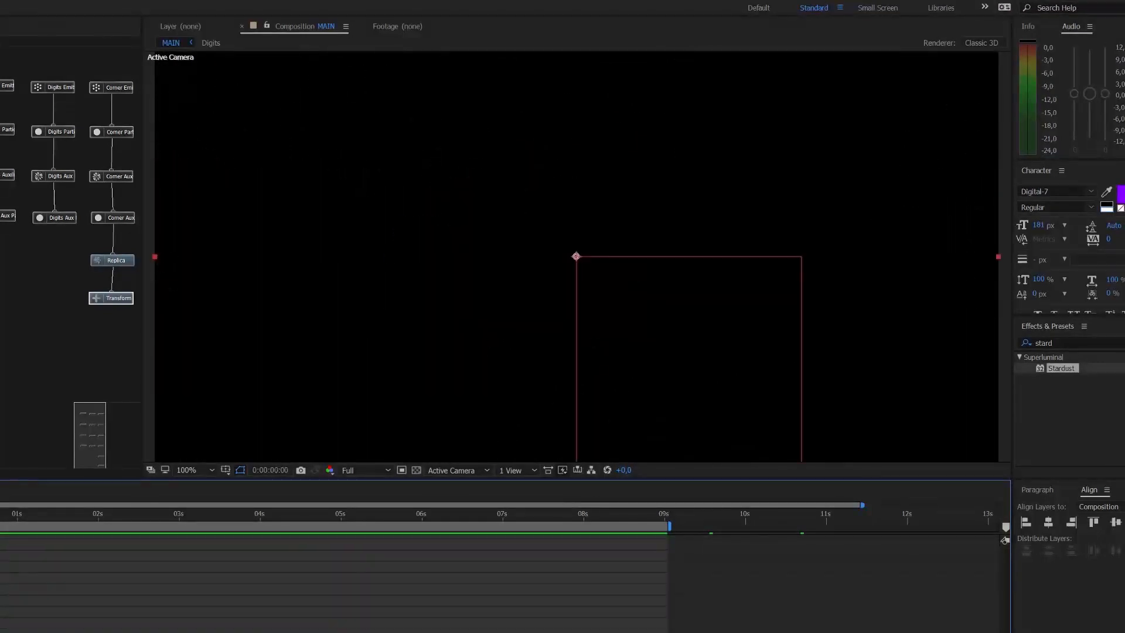
drag(1, 525, 328, 537)
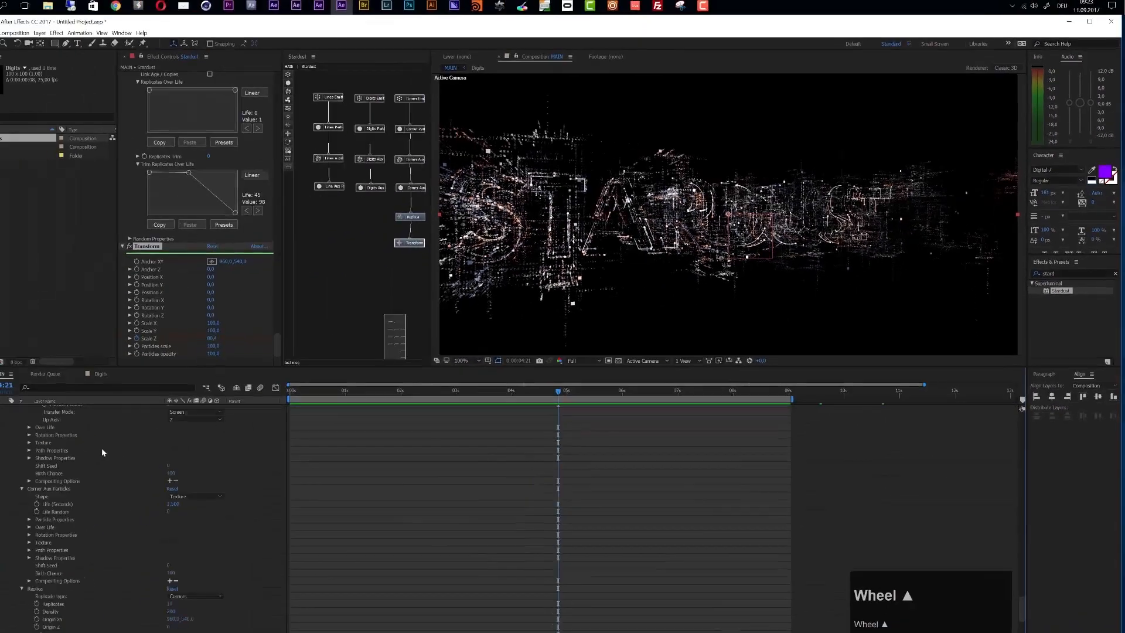
Collapse the Stardust layer's properties and create a new solid layer named BG Grid.
scroll(122, 434, up, 2)
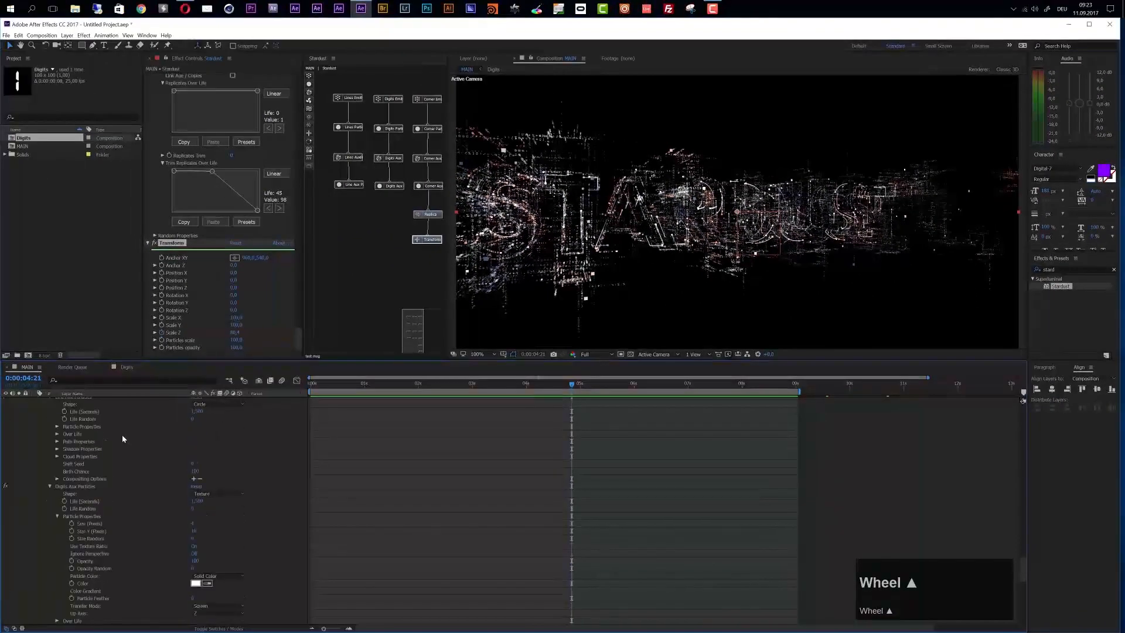
scroll(118, 431, up, 10)
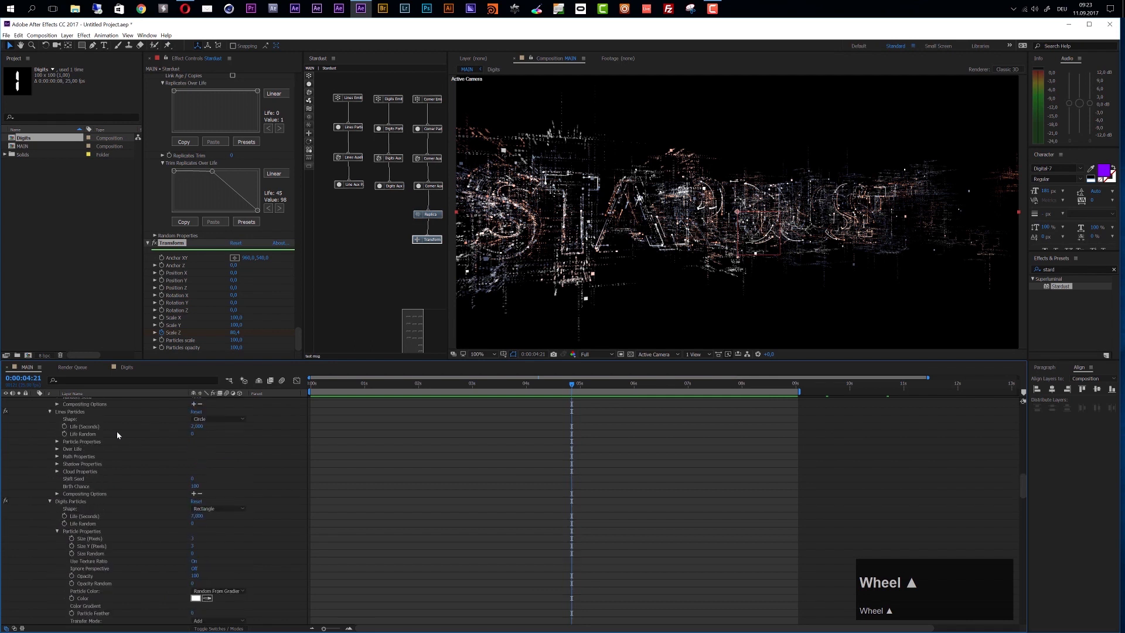
scroll(117, 430, up, 10)
click(35, 453)
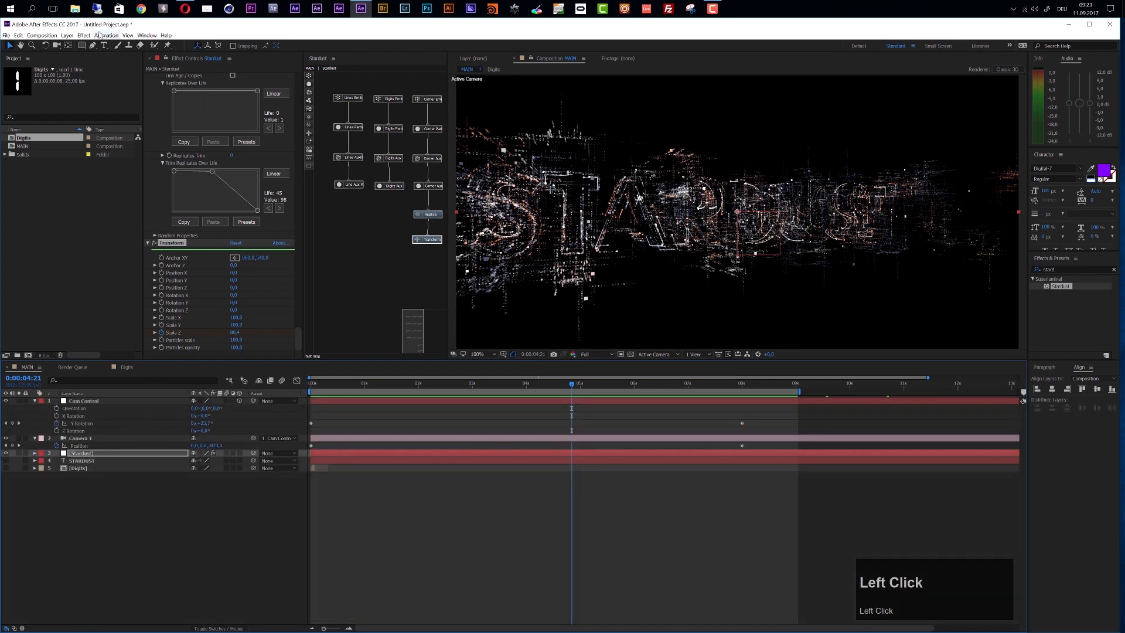
click(67, 35)
mouse_move(87, 50)
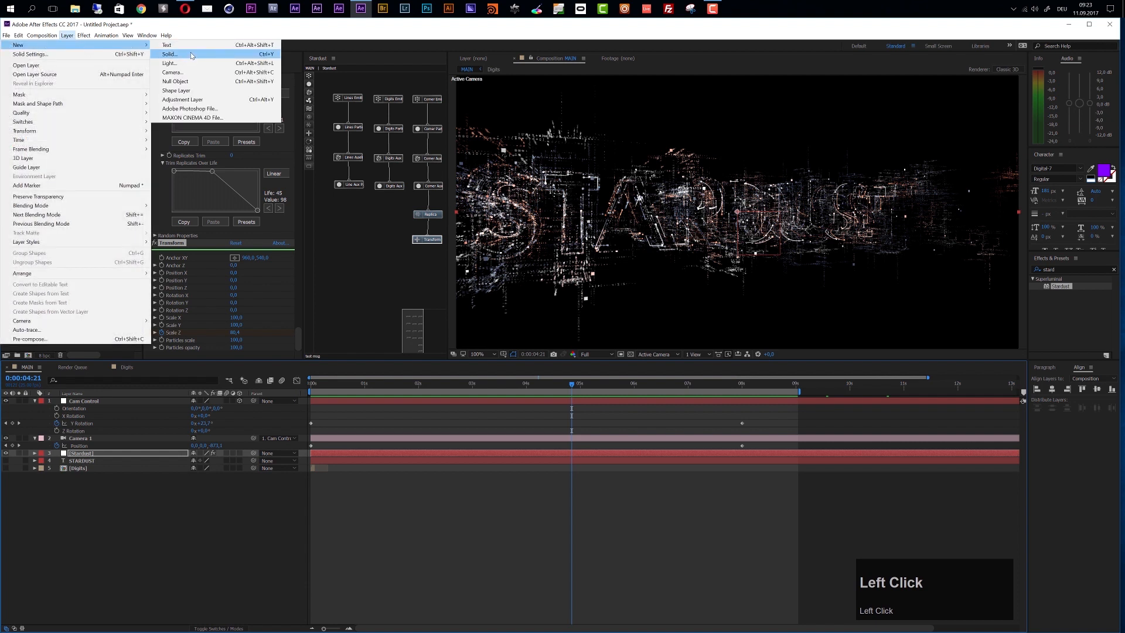
click(169, 54)
text(BG)
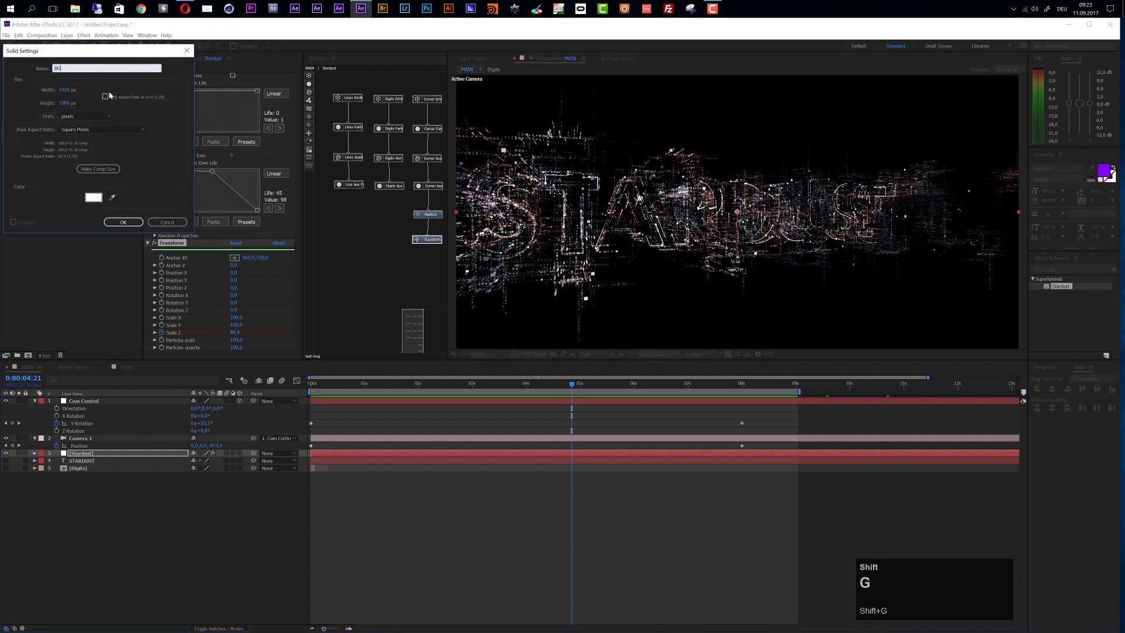
text( Grid)
key(Return)
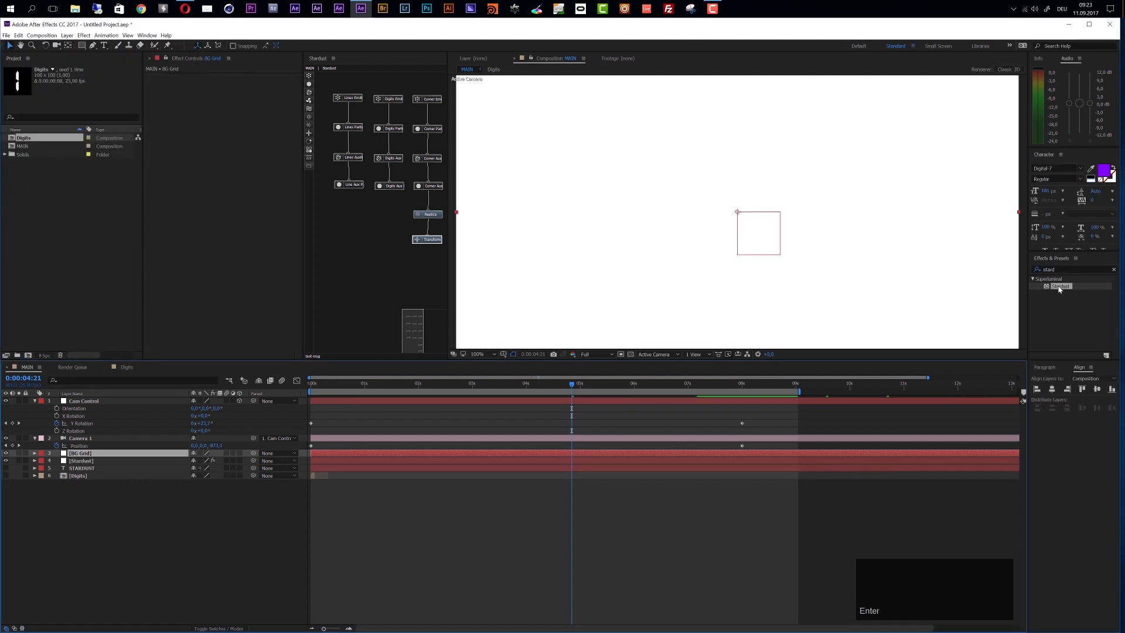
Apply the Stardust effect to BG Grid, placed beneath the title's Stardust layer, and hide that title layer.
drag(1061, 286, 90, 467)
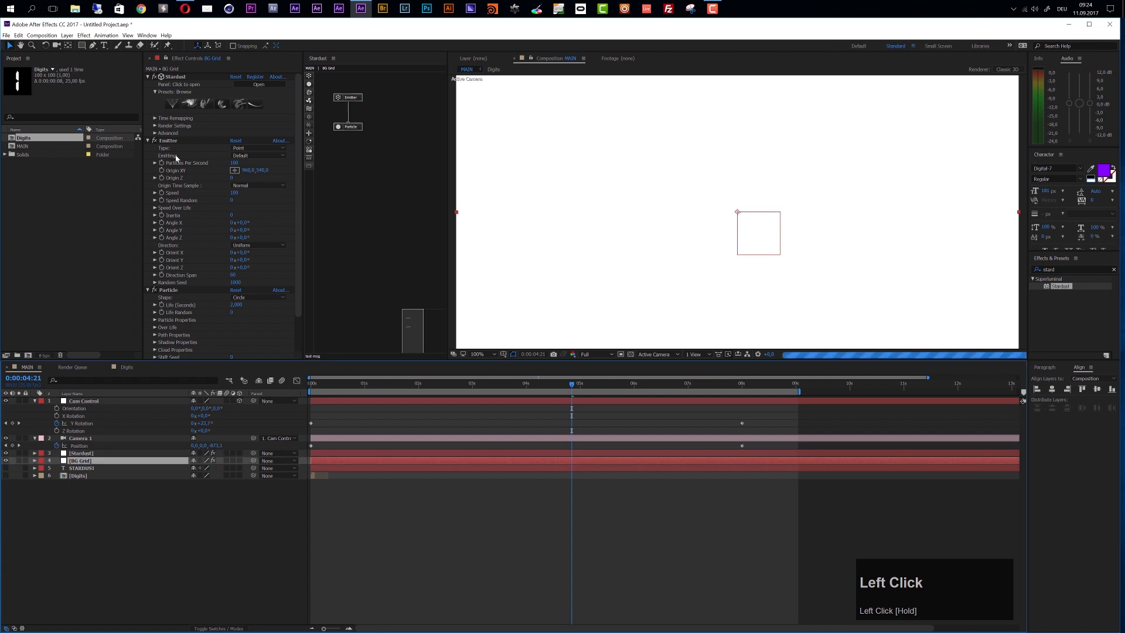
click(6, 460)
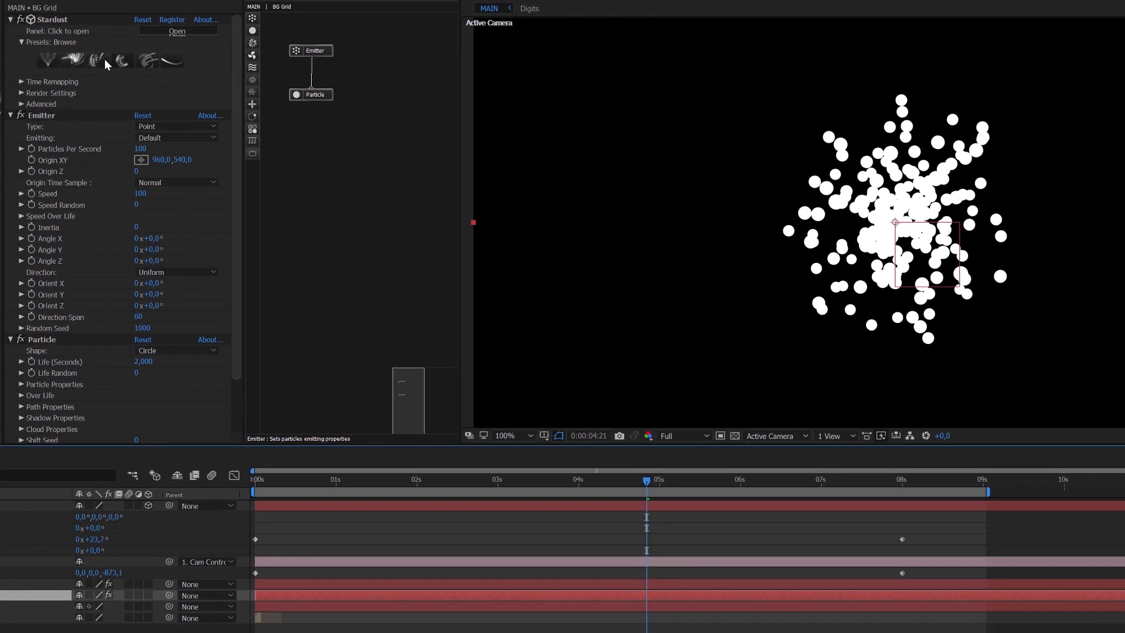
Replace BG Grid's default particle setup with the Corners preset from the Backgrounds category.
click(104, 59)
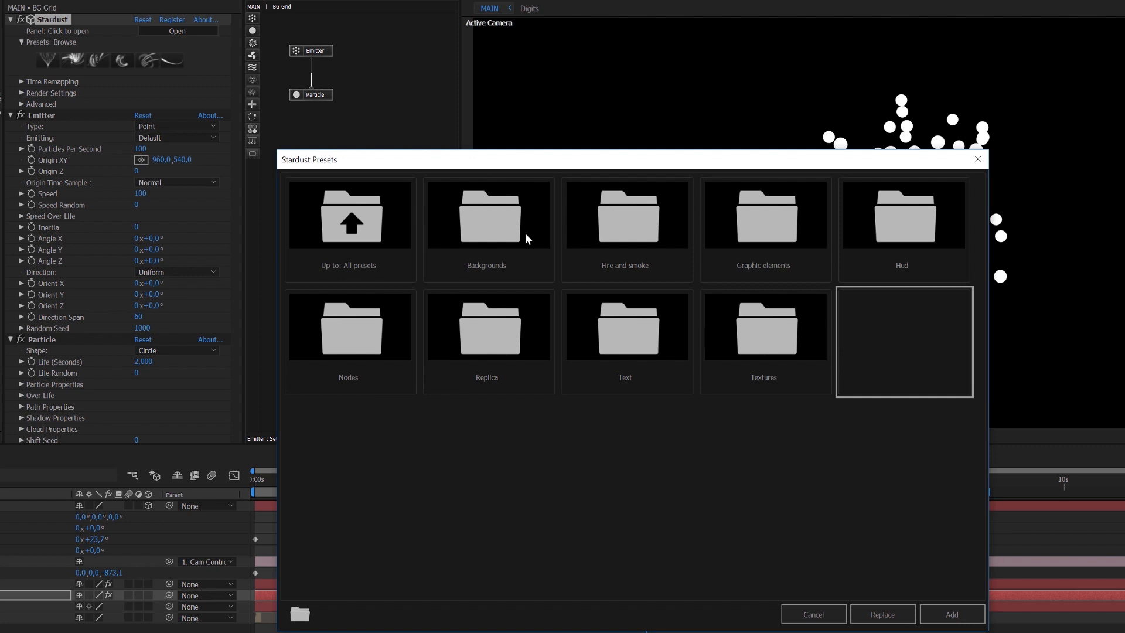
double_click(496, 218)
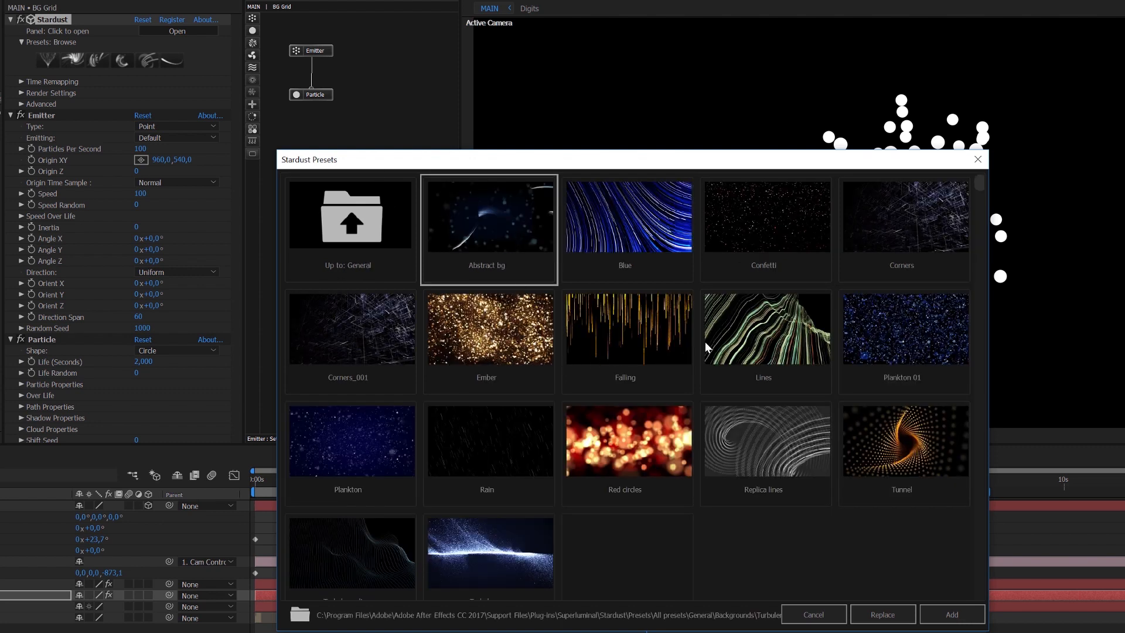
click(909, 205)
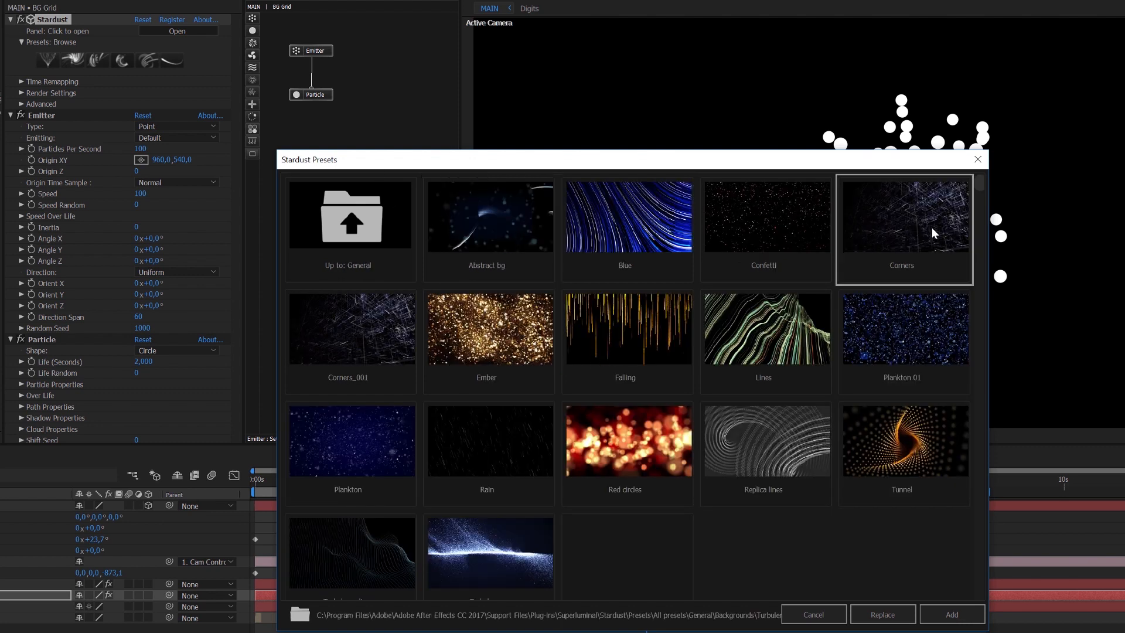
click(902, 620)
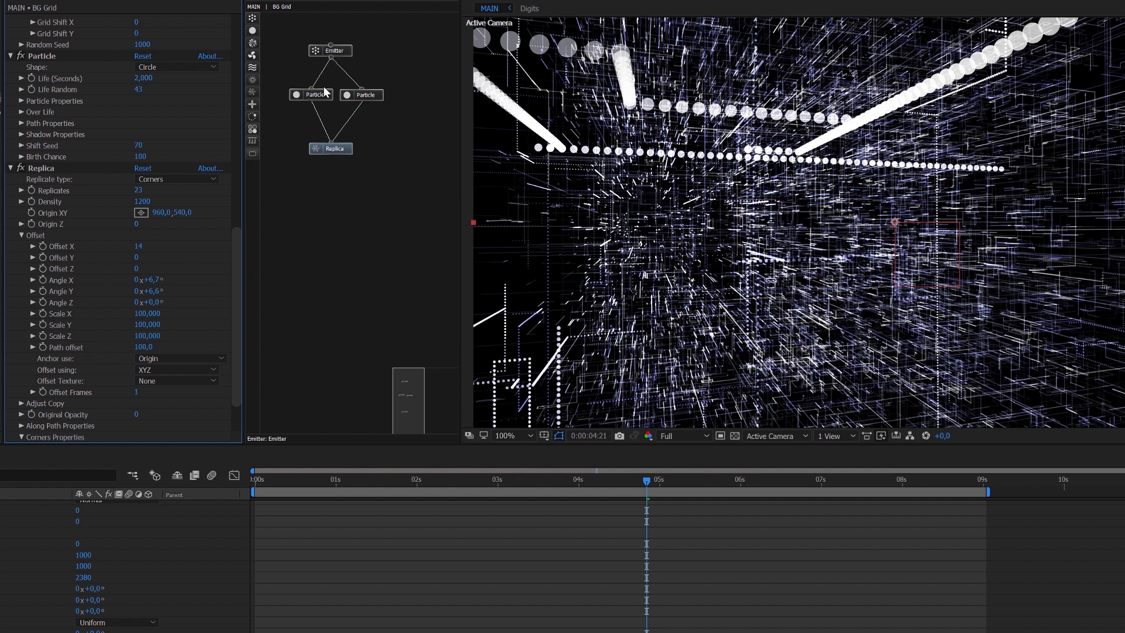
Set the BG Grid emitter's Size X to 2500, Size Y to 1500 and Size Z to 2500.
click(340, 54)
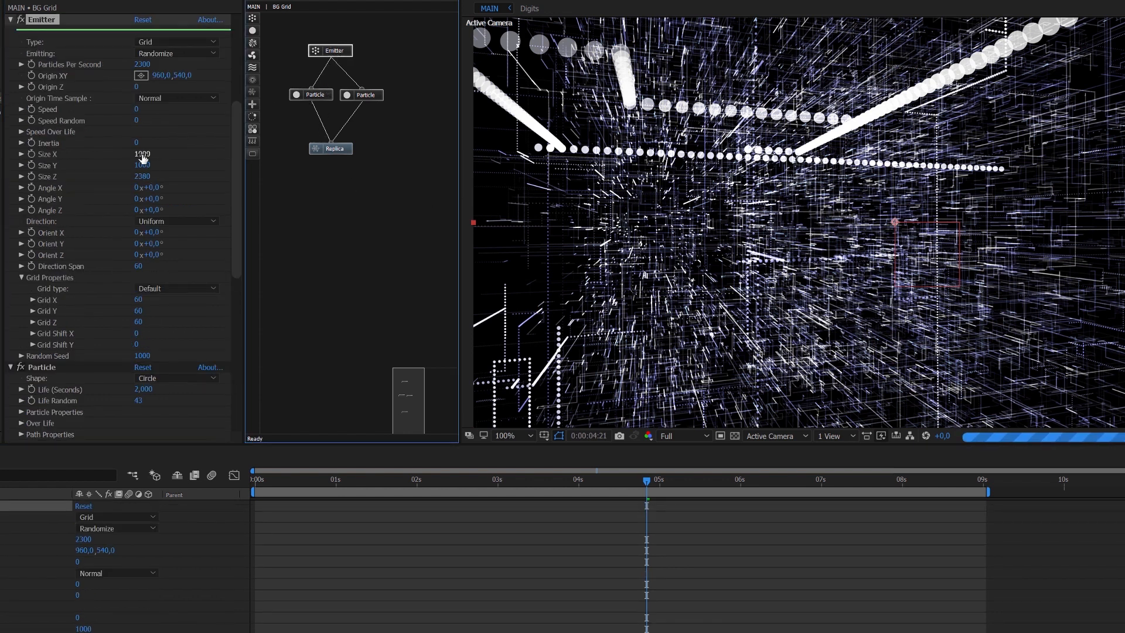
click(141, 154)
text(2500)
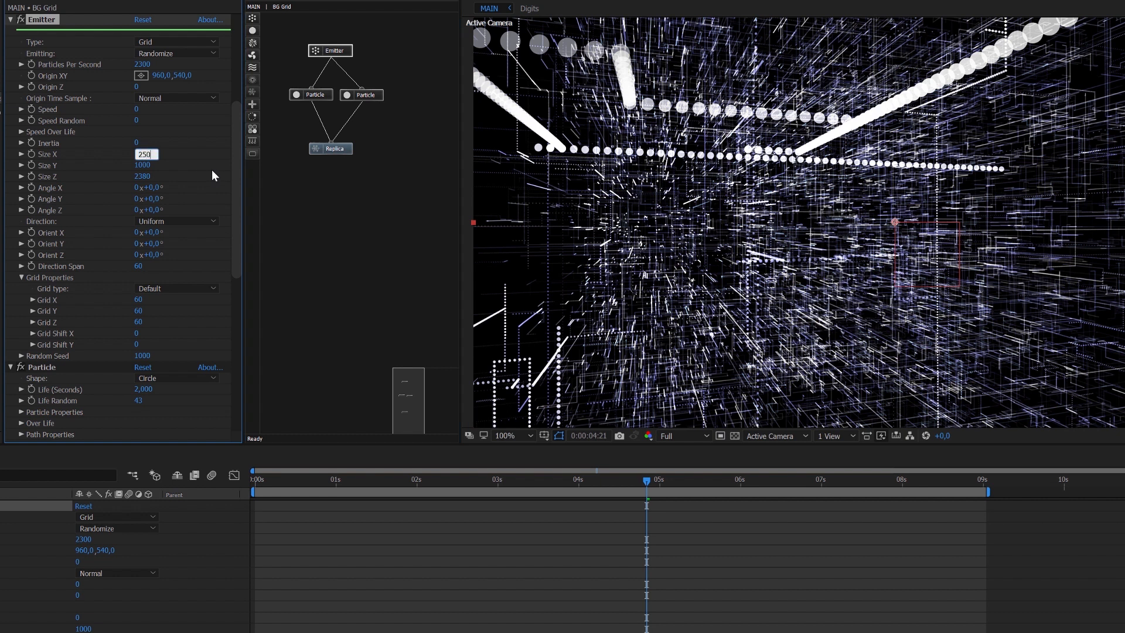
key(Tab)
text(1500)
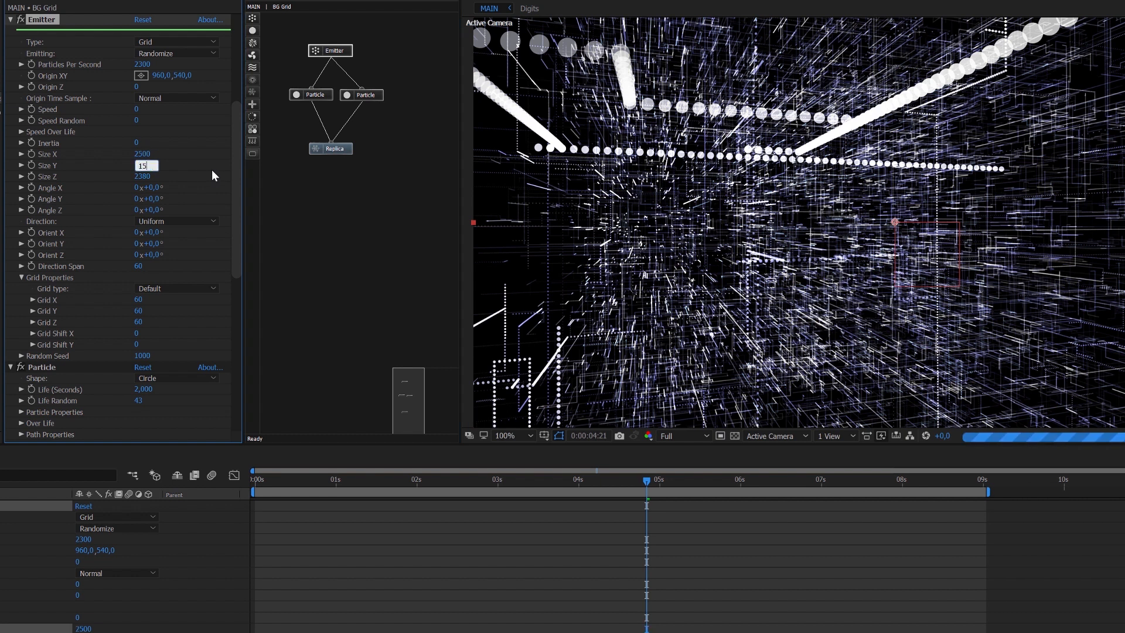
key(Tab)
text(2500)
key(Return)
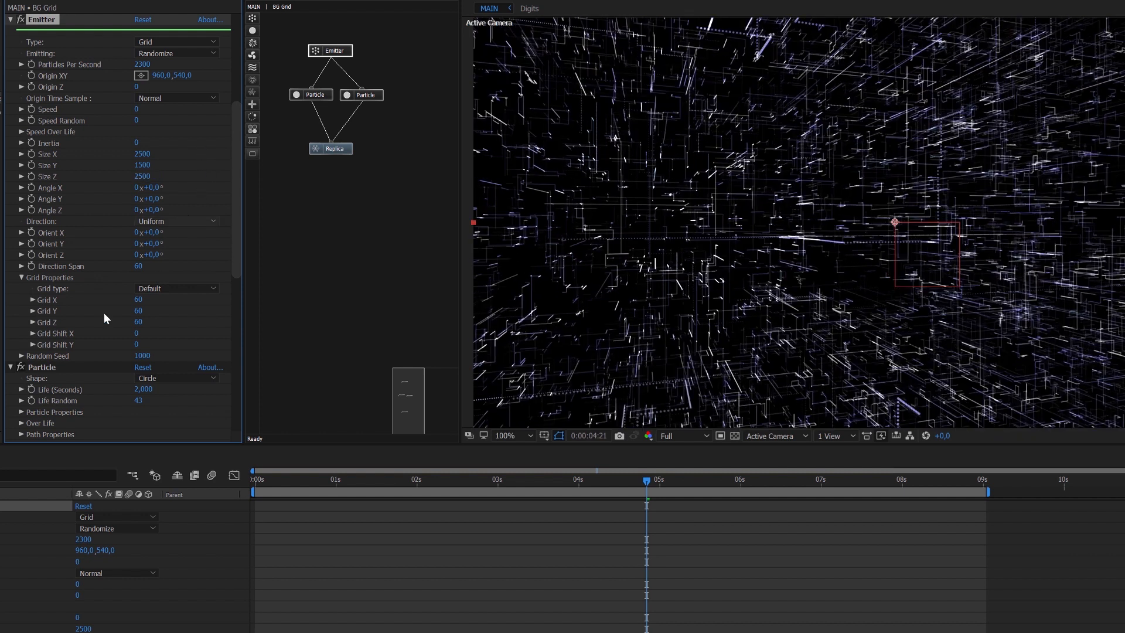
Set the BG Grid Replica's corner properties to Max Corners 10 and Random 3.
click(339, 152)
scroll(118, 349, down, 8)
scroll(118, 360, down, 3)
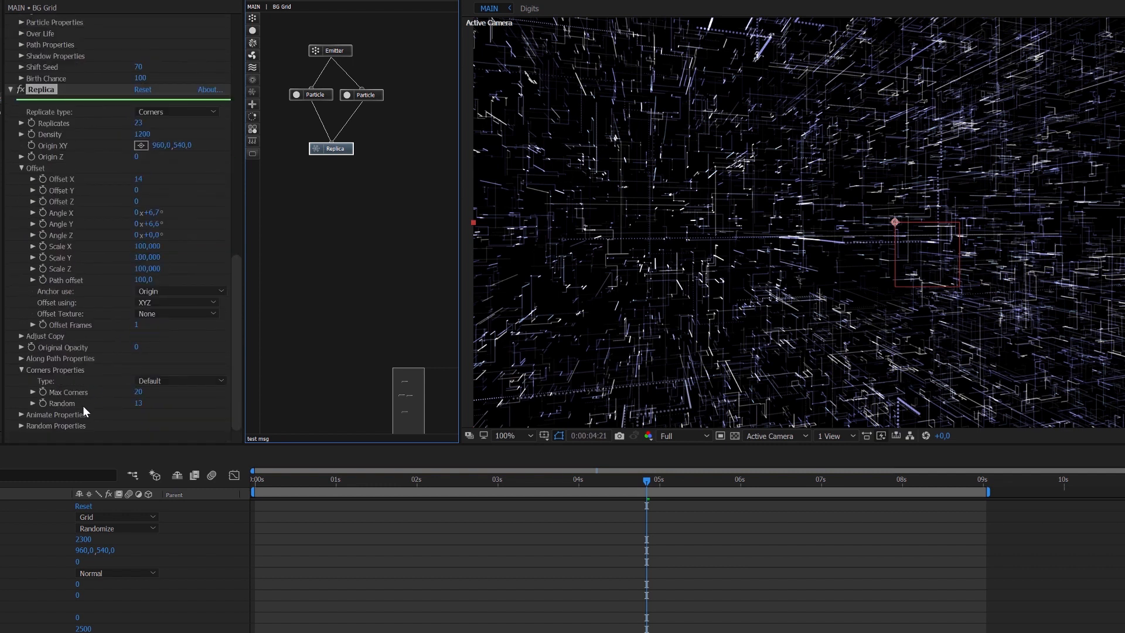
click(139, 391)
text(1)
click(186, 402)
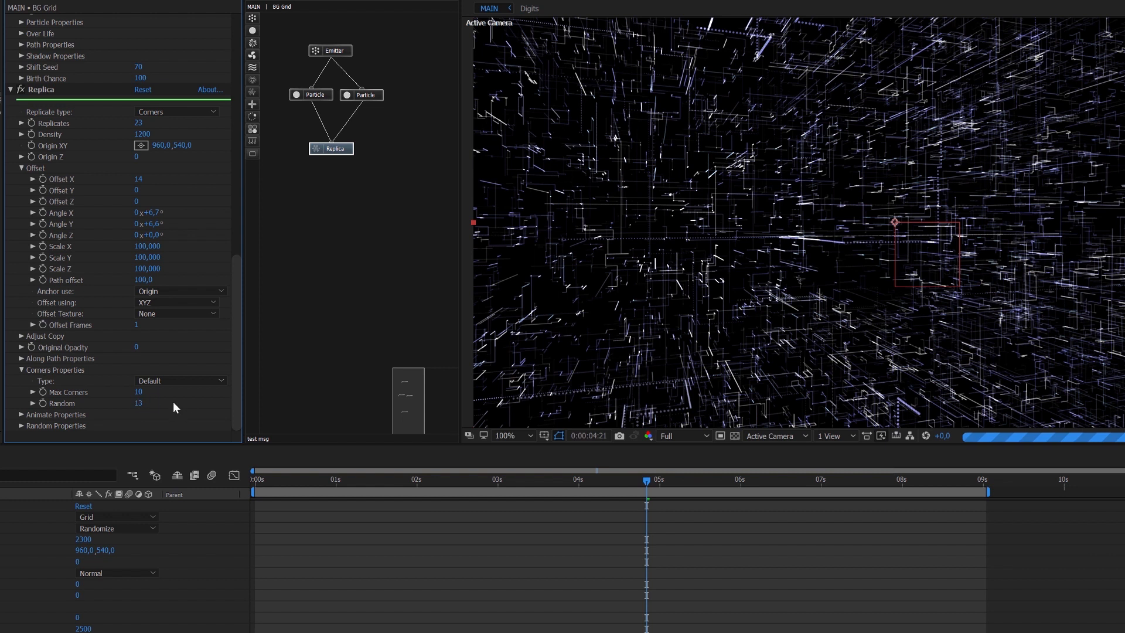
click(140, 403)
text(3)
click(186, 402)
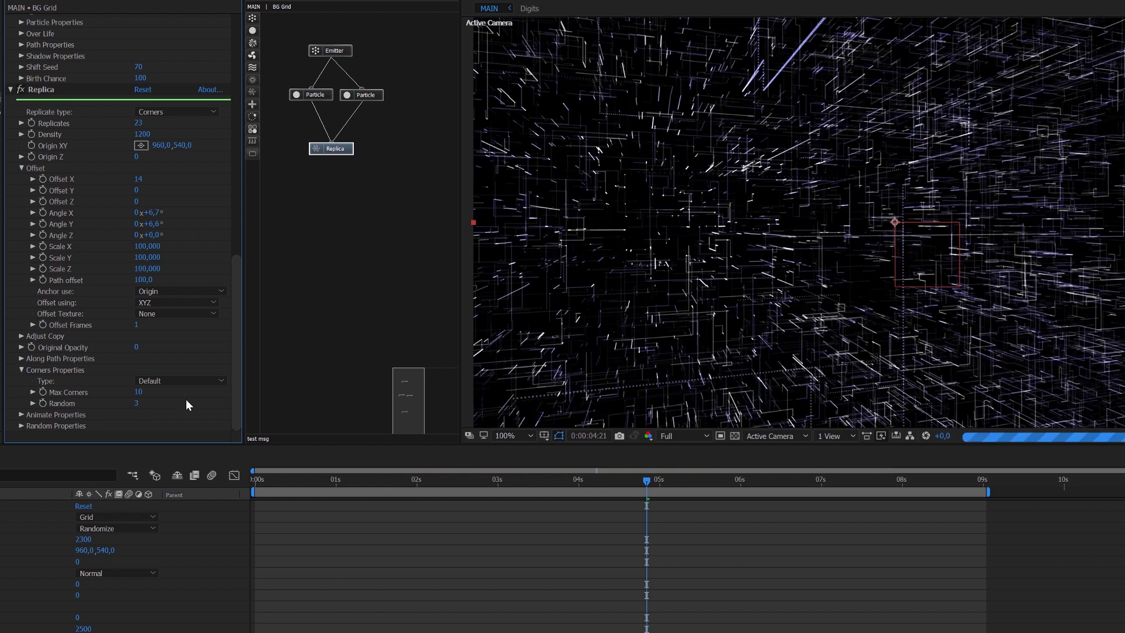
Lower the BG Grid Replica's Replicates value, trying 15 first and settling on 5.
scroll(176, 363, up, 2)
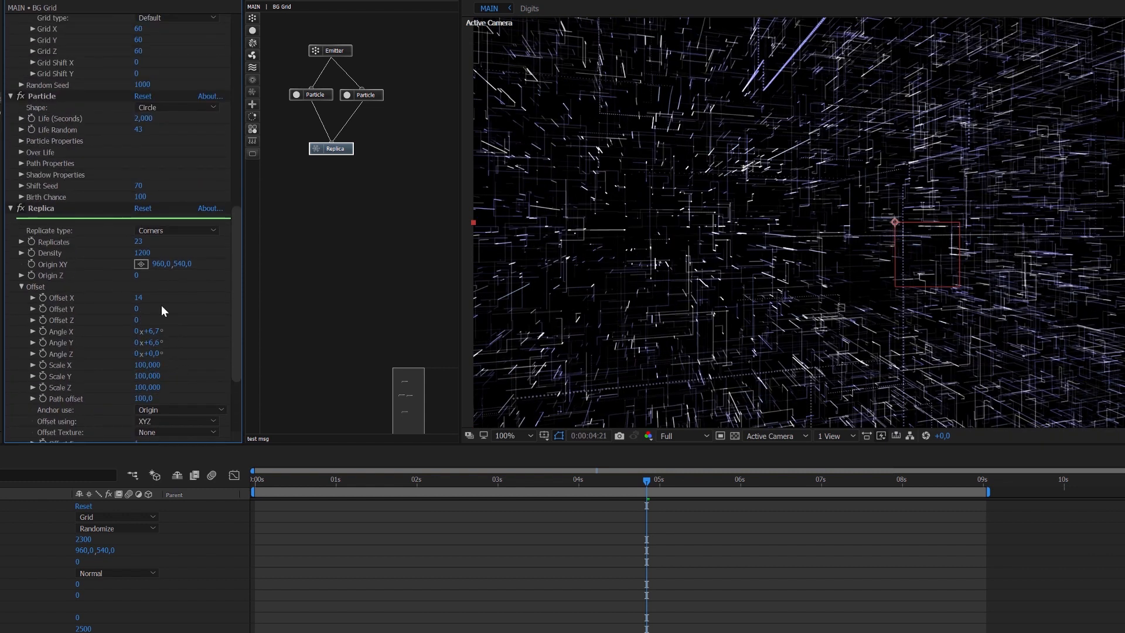
click(139, 242)
text(15)
key(Return)
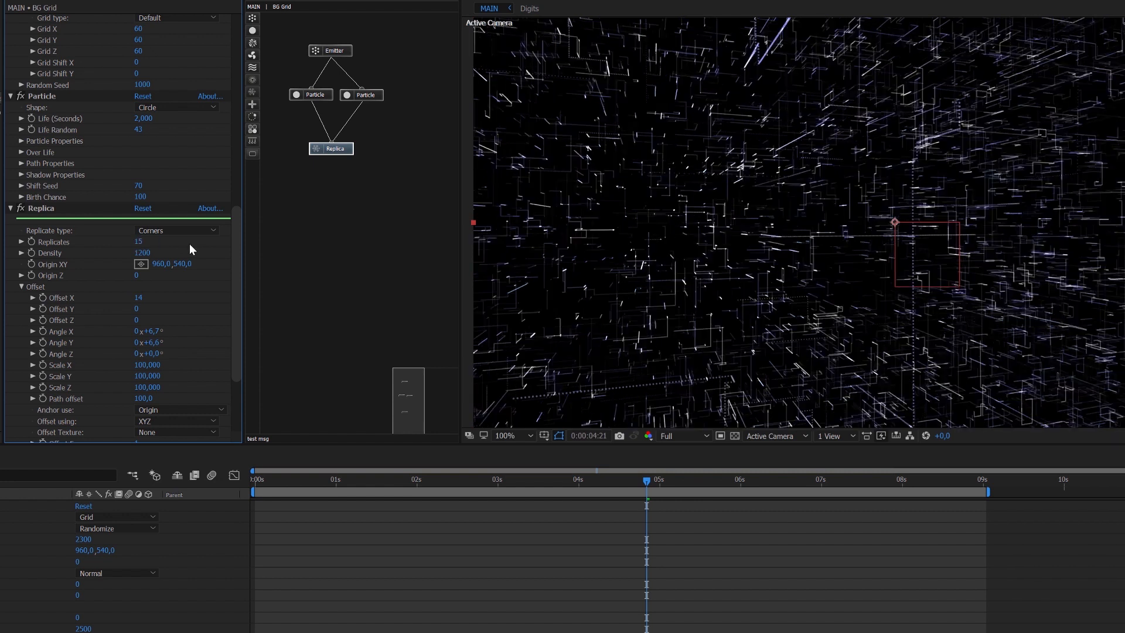
click(138, 241)
text(5)
key(Return)
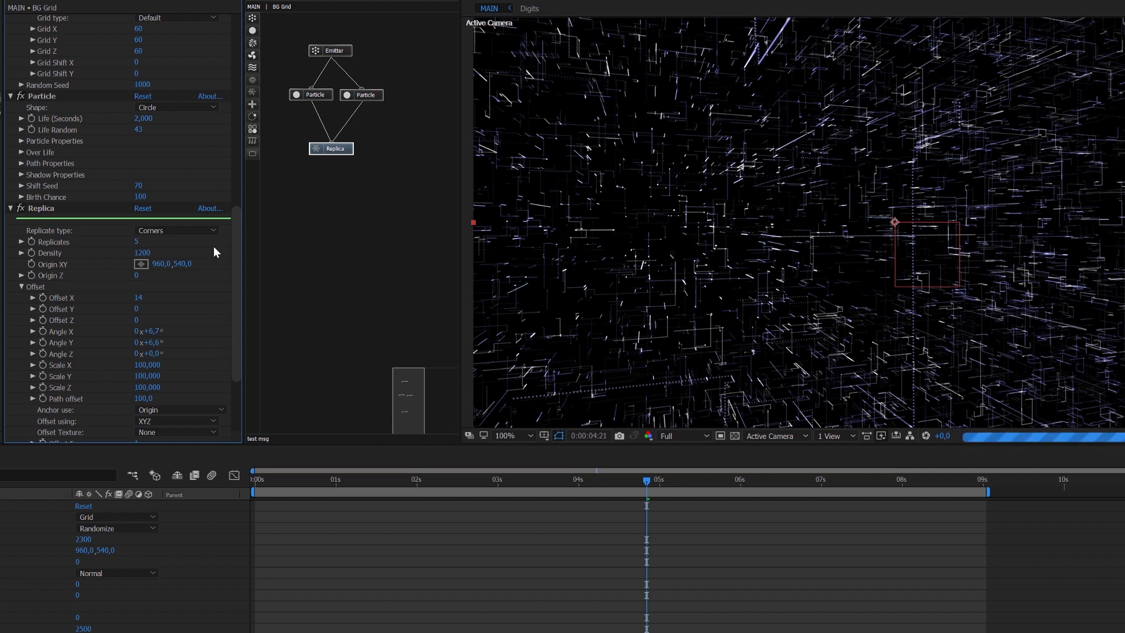
Set the Offset X of the BG Grid Replica to 40.
click(140, 298)
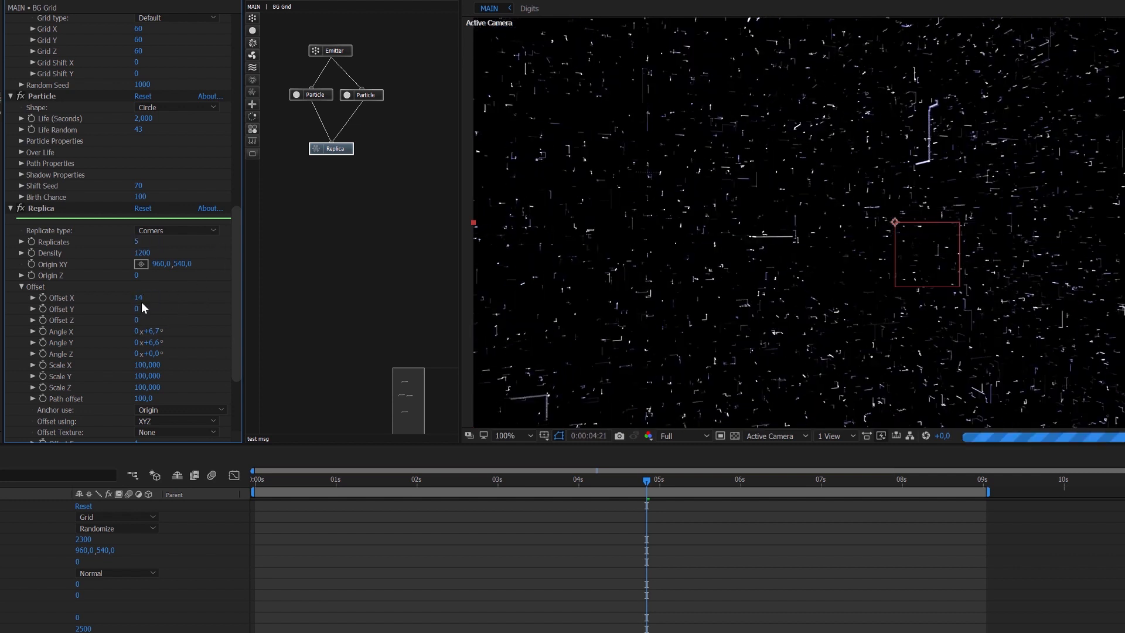
text(4)
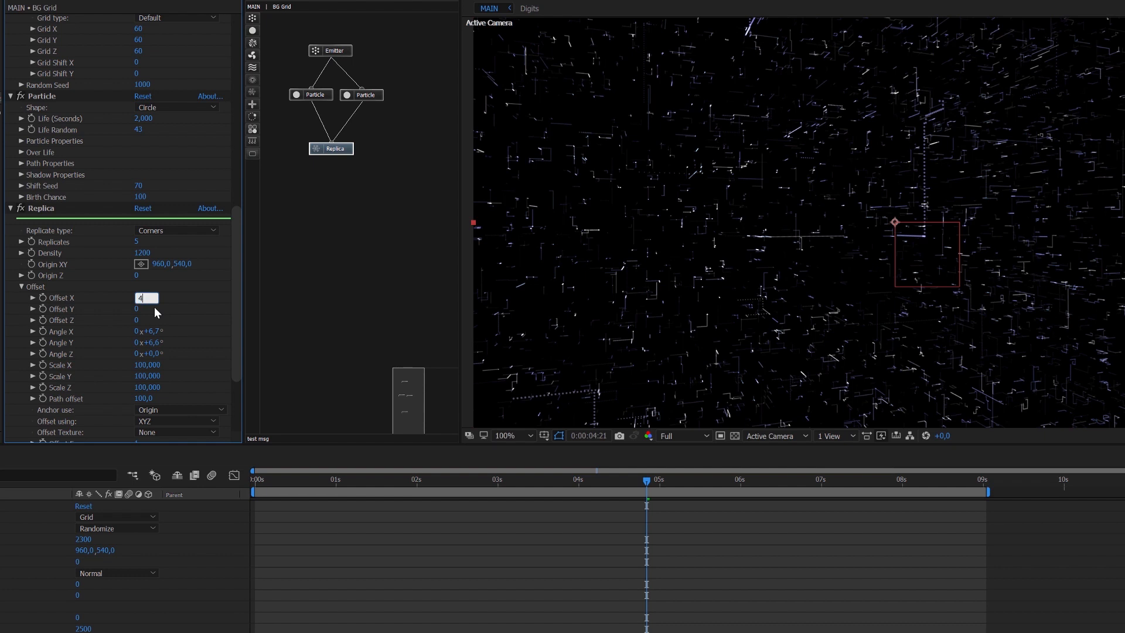
text(0)
key(Return)
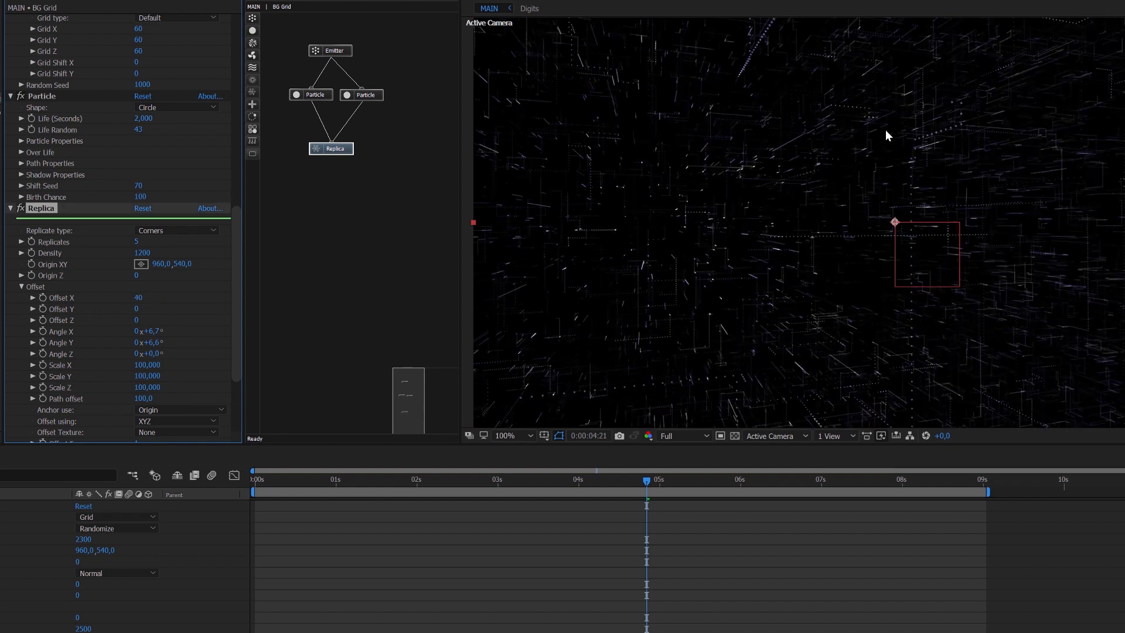
Turn the title's Stardust layer visible again above the BG Grid background.
scroll(930, 197, down, 2)
scroll(929, 197, up, 2)
scroll(931, 199, down, 2)
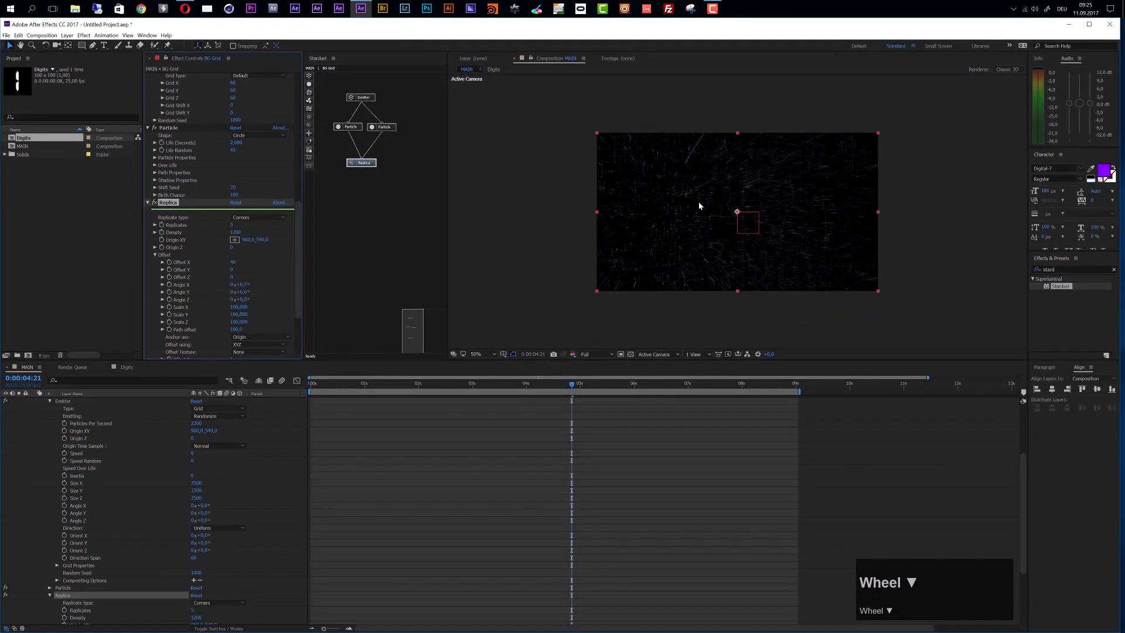
scroll(87, 479, up, 3)
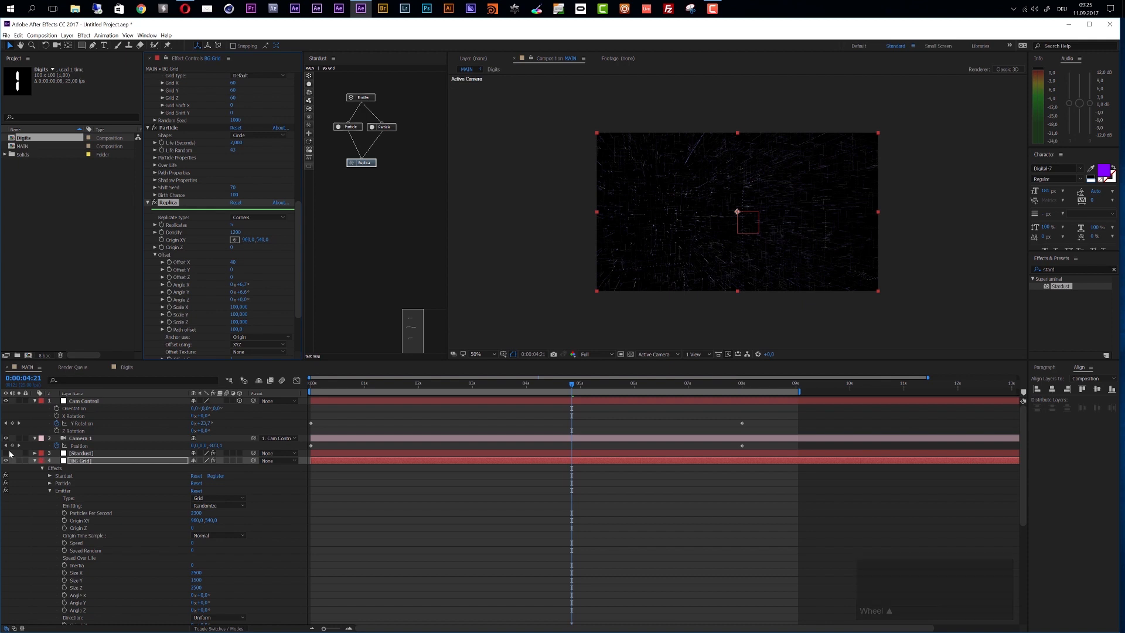
click(454, 318)
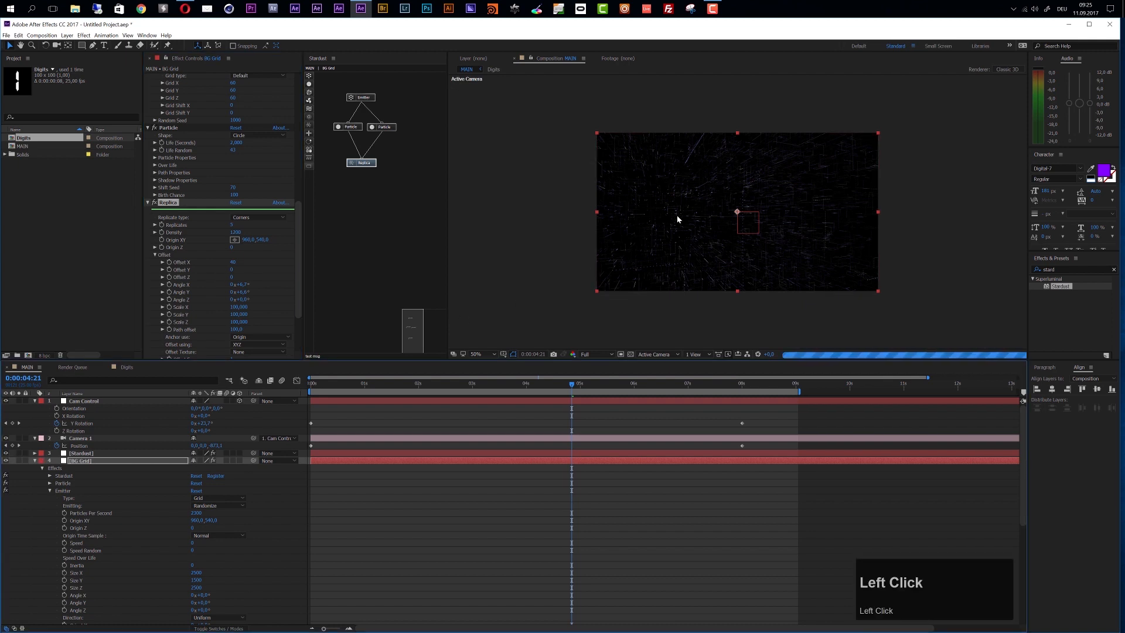
scroll(765, 224, up, 1)
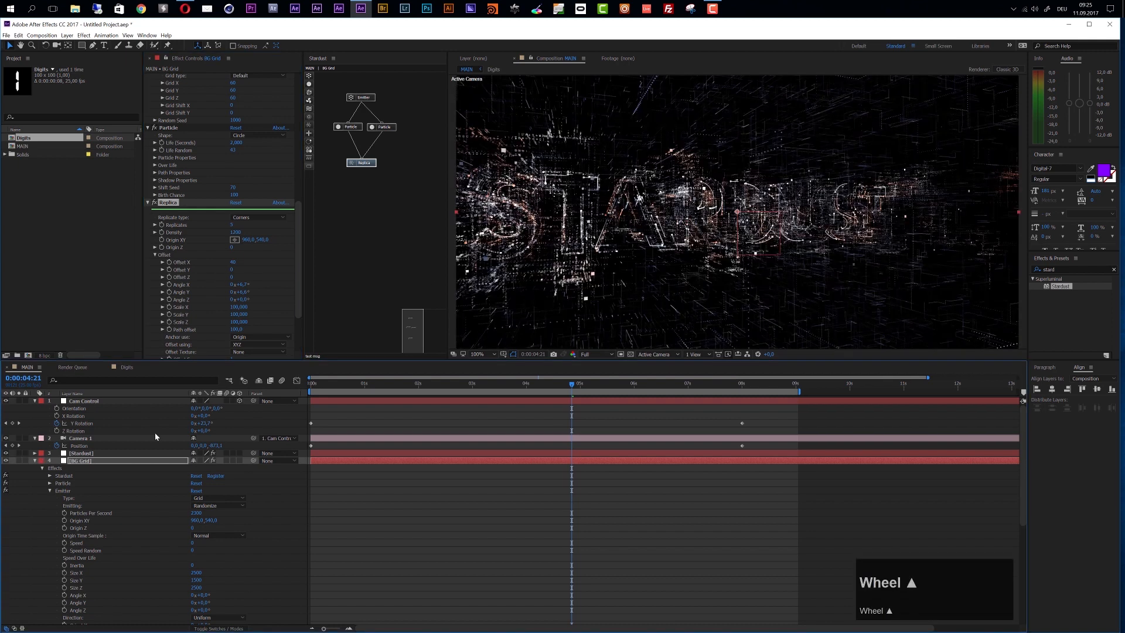
Apply the slate, white and orange preset to the Color Gradient of BG Grid's first Particle node.
click(89, 461)
click(356, 129)
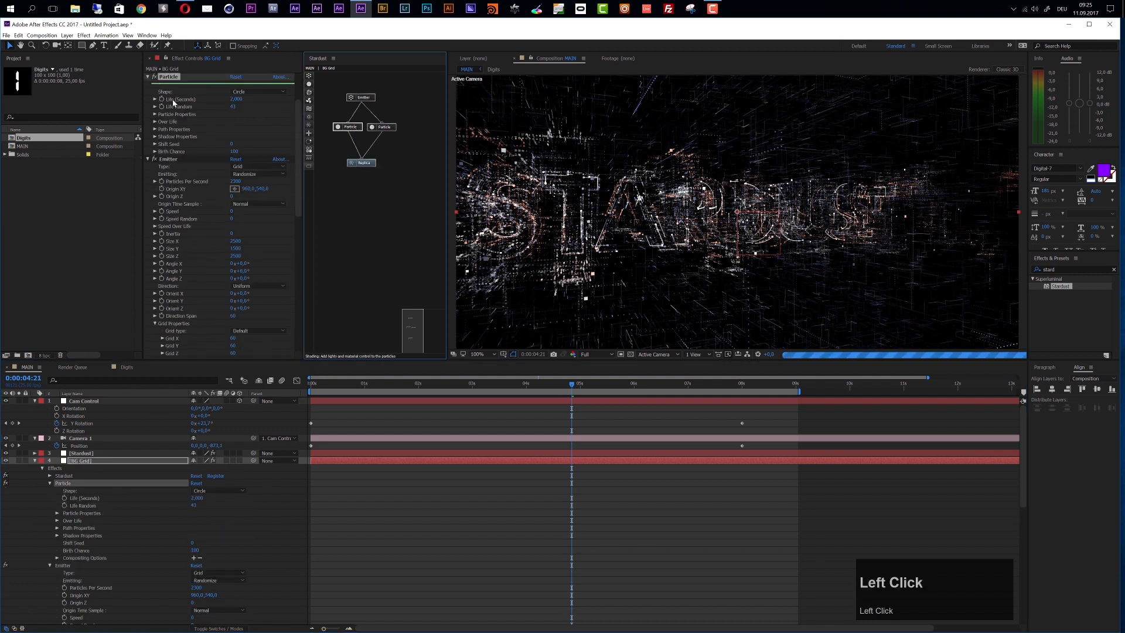
click(155, 114)
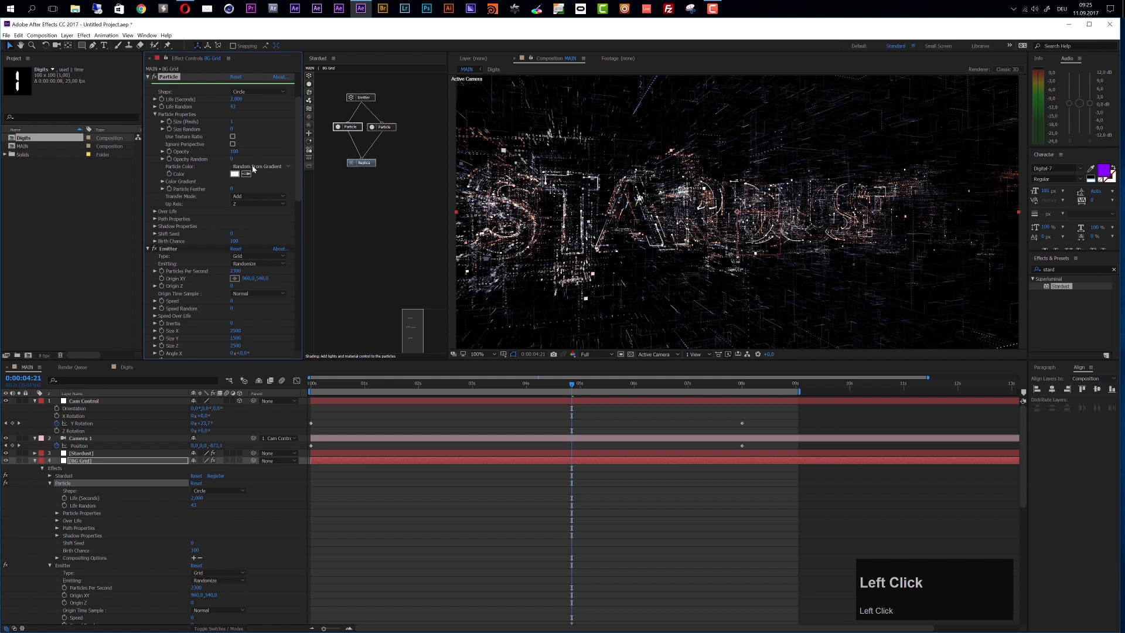
click(163, 182)
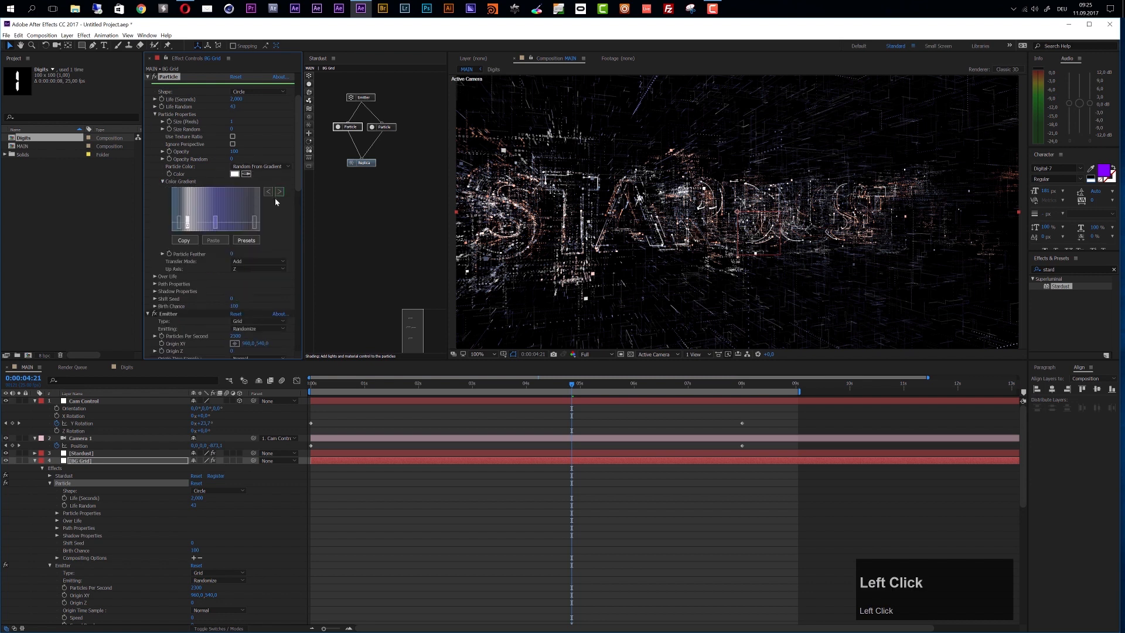
click(253, 245)
double_click(585, 444)
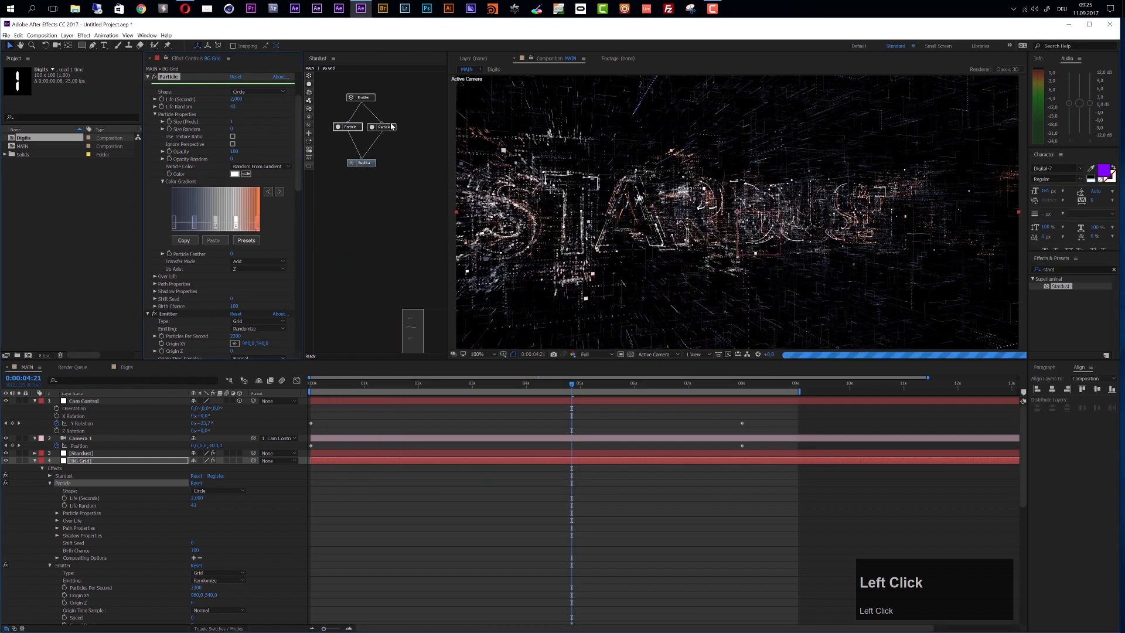
Give BG Grid's second Particle node the same slate, white and orange Color Gradient preset.
click(391, 126)
scroll(258, 317, down, 5)
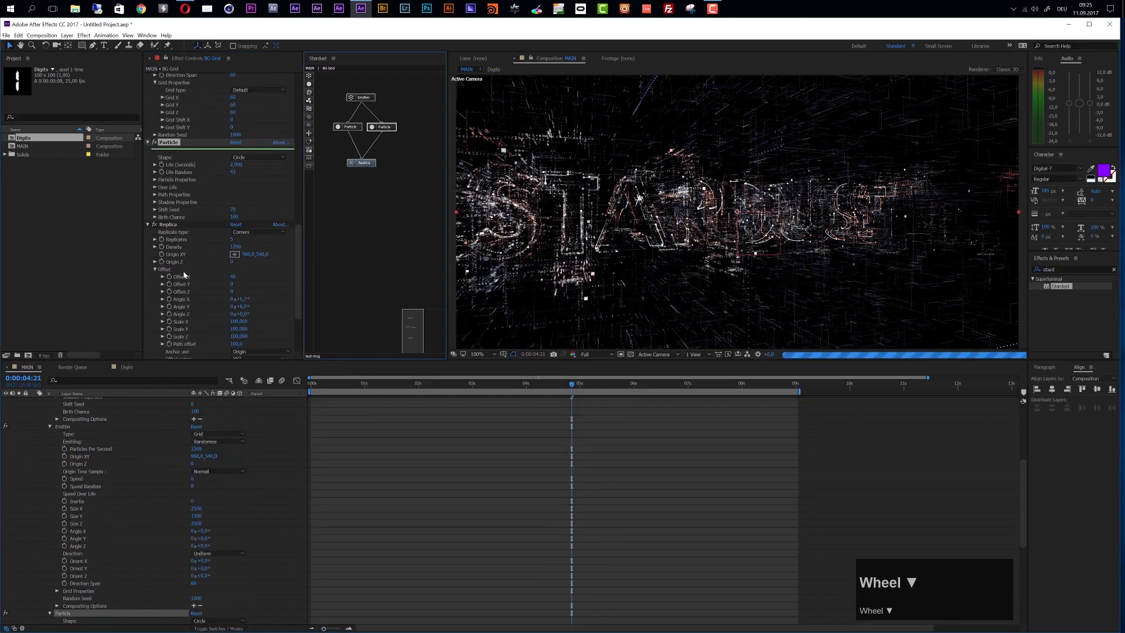
click(155, 195)
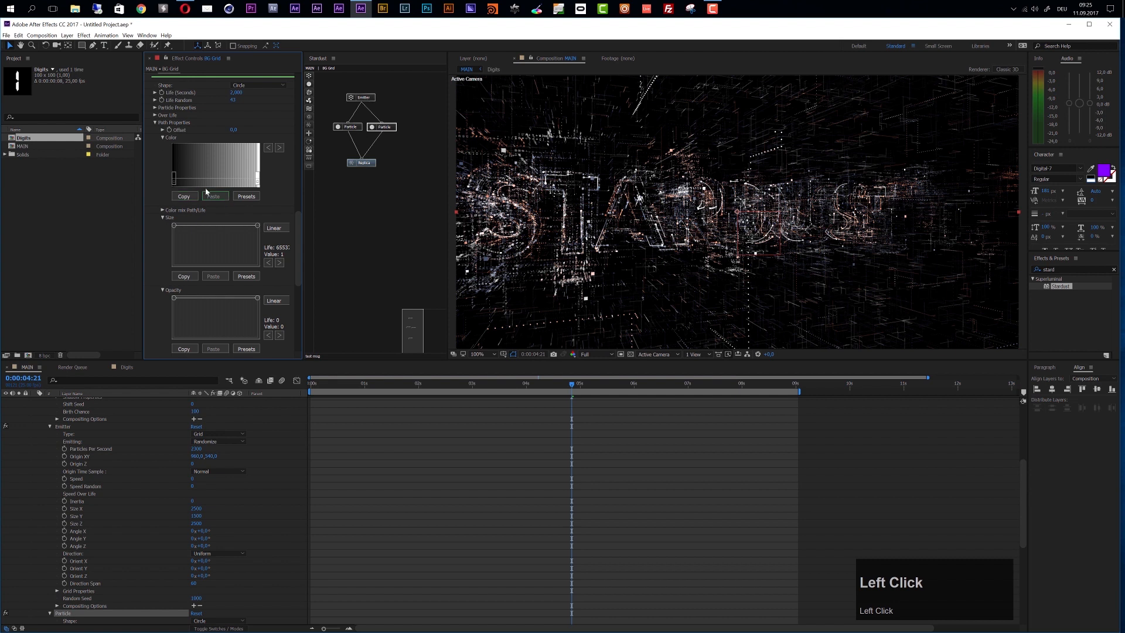
click(155, 123)
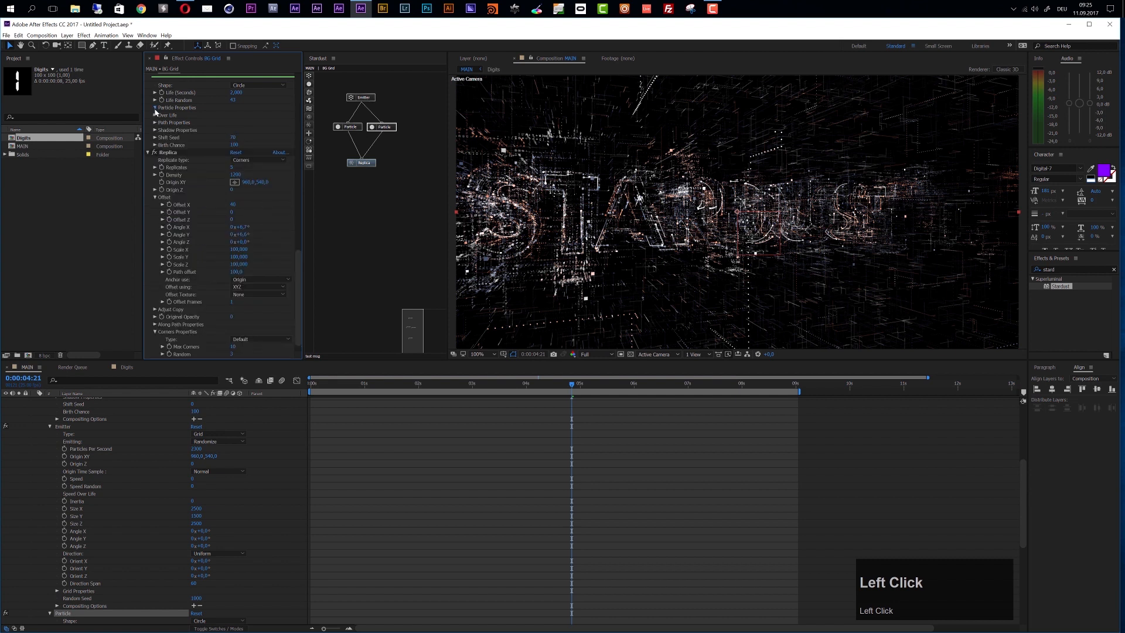
click(156, 109)
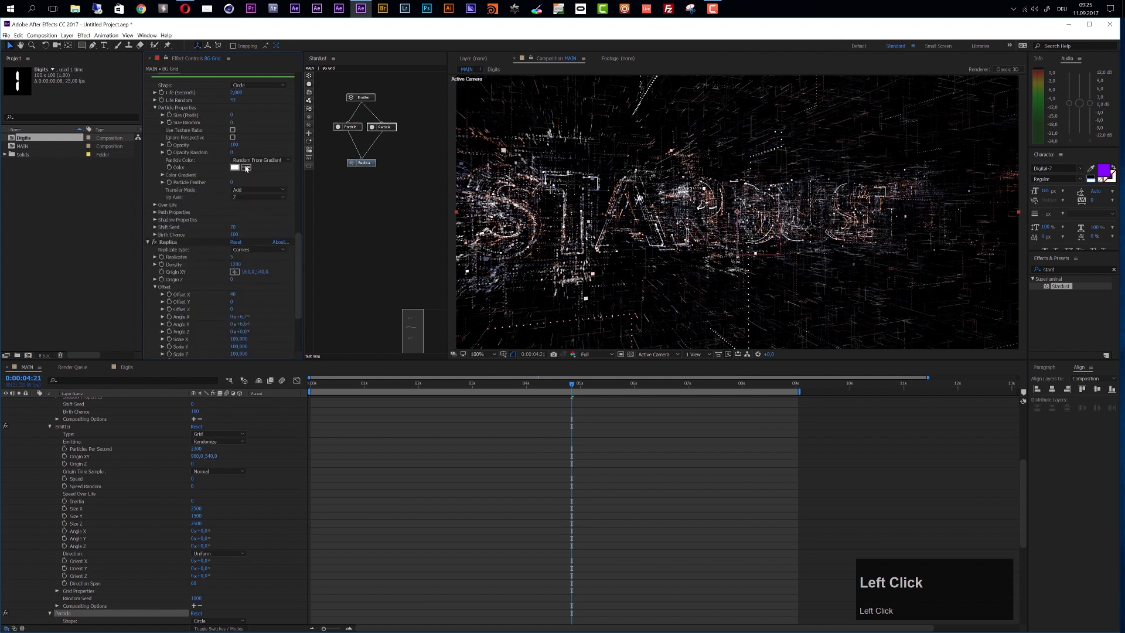
click(162, 175)
click(246, 234)
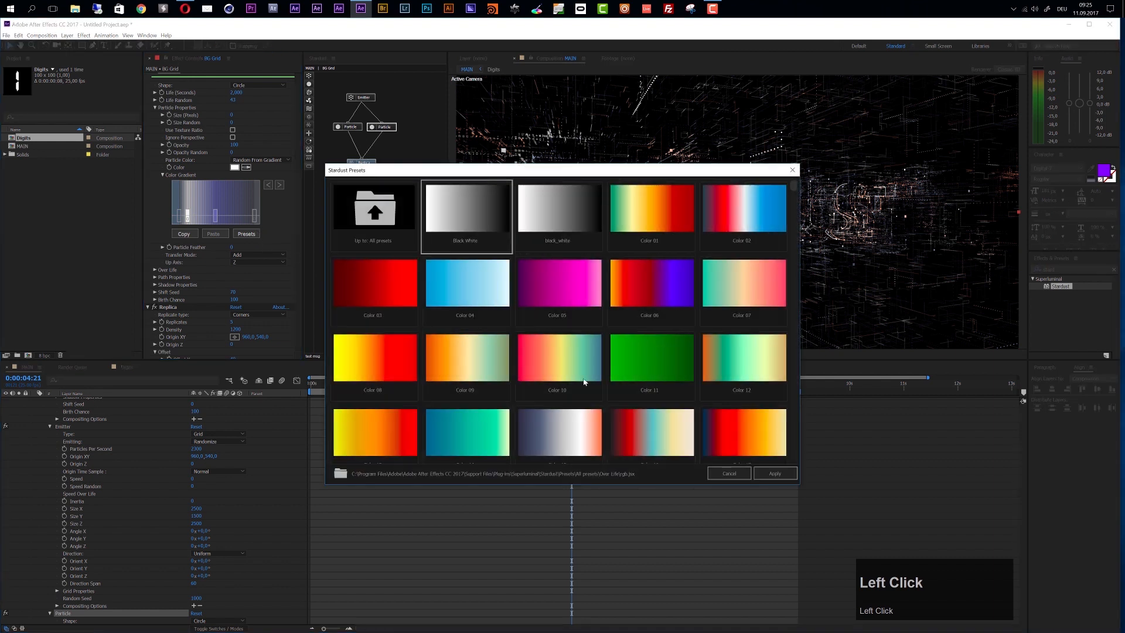
click(578, 434)
click(774, 474)
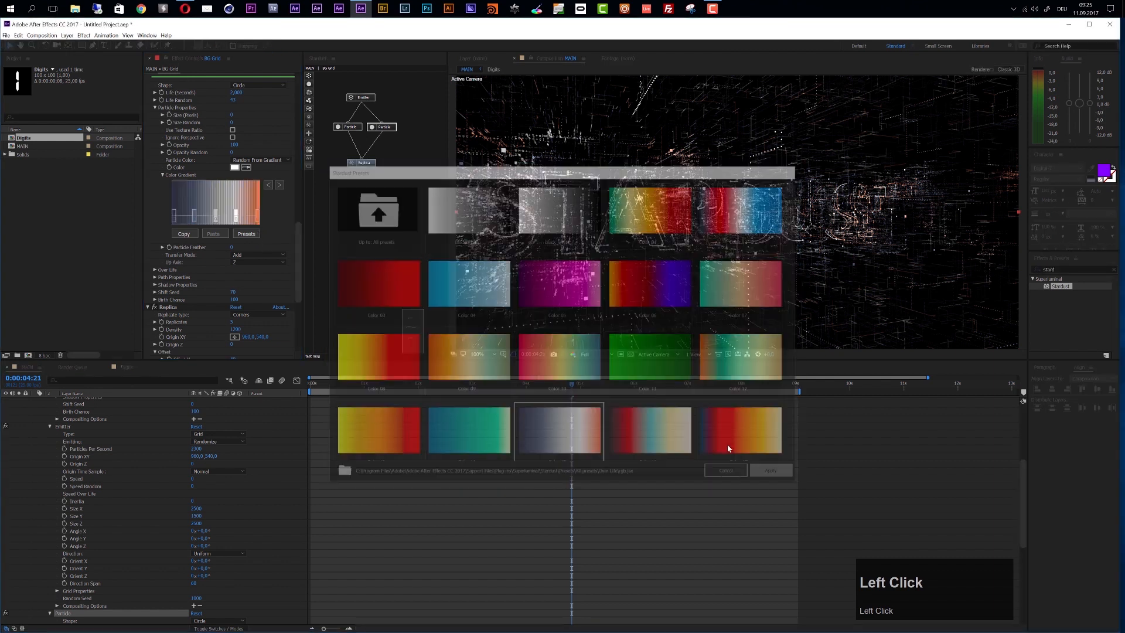
Set the BG Grid layer's opacity to 75%.
scroll(128, 515, down, 3)
scroll(96, 544, up, 3)
scroll(84, 527, up, 5)
click(87, 435)
key(t)
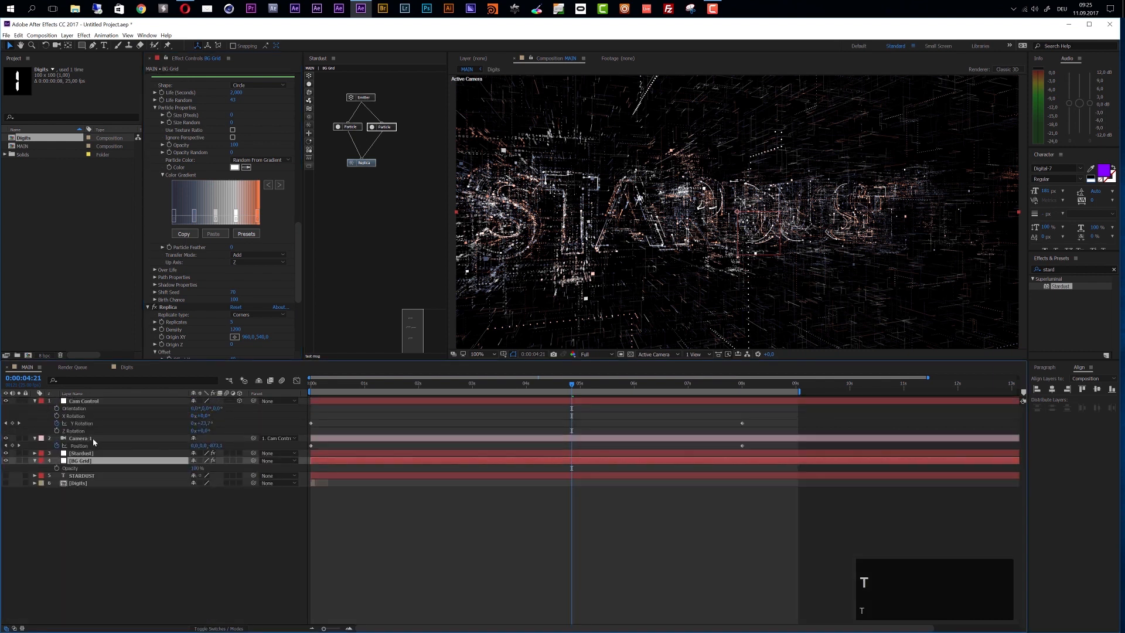
click(194, 468)
text(75)
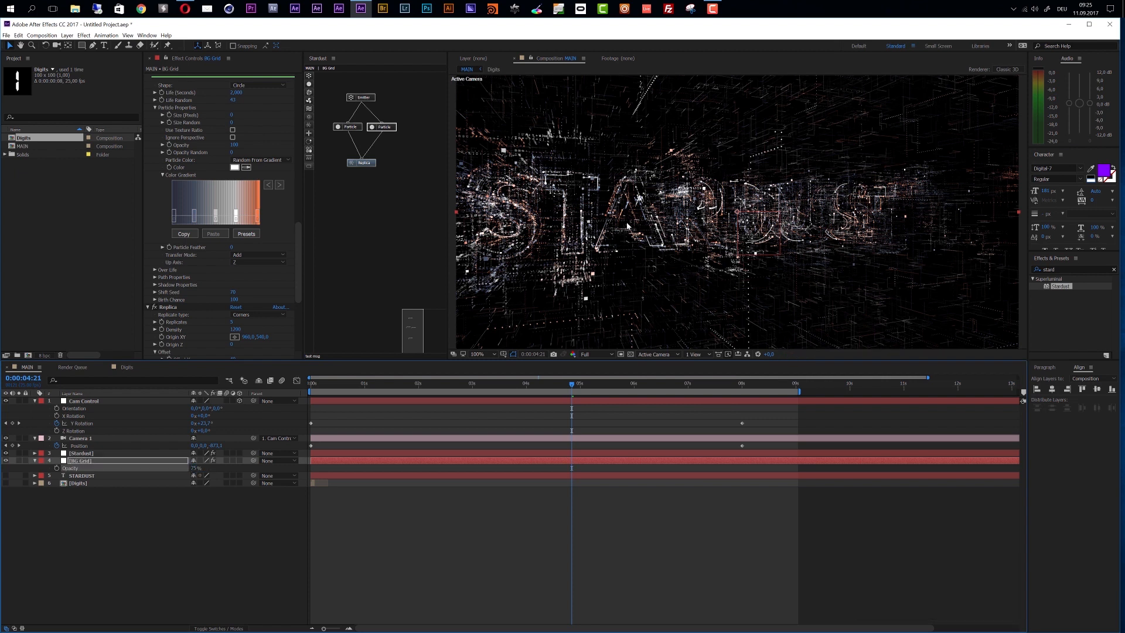
Preview the title with its background at several points along the timeline, ending at 0:00:08:06.
click(359, 390)
click(446, 387)
click(515, 388)
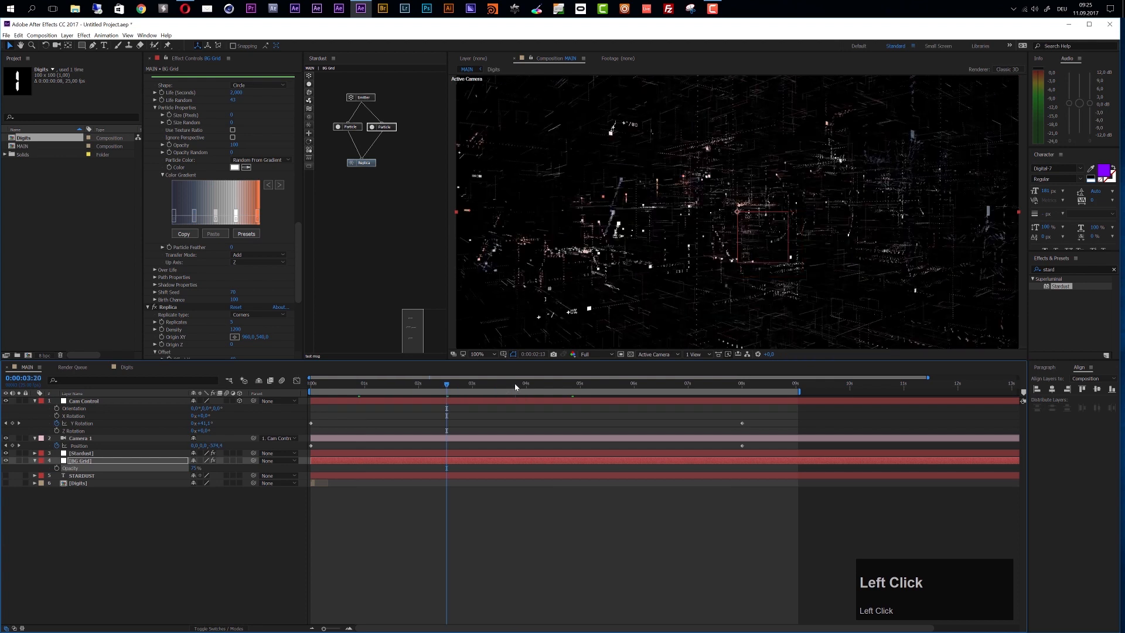
click(603, 389)
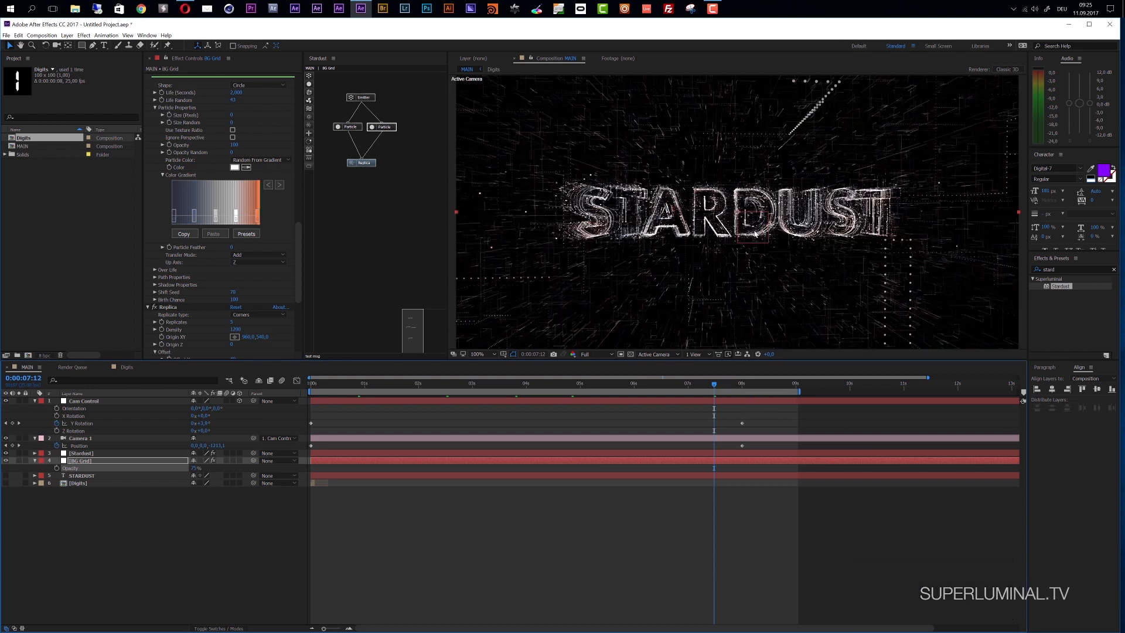
click(754, 389)
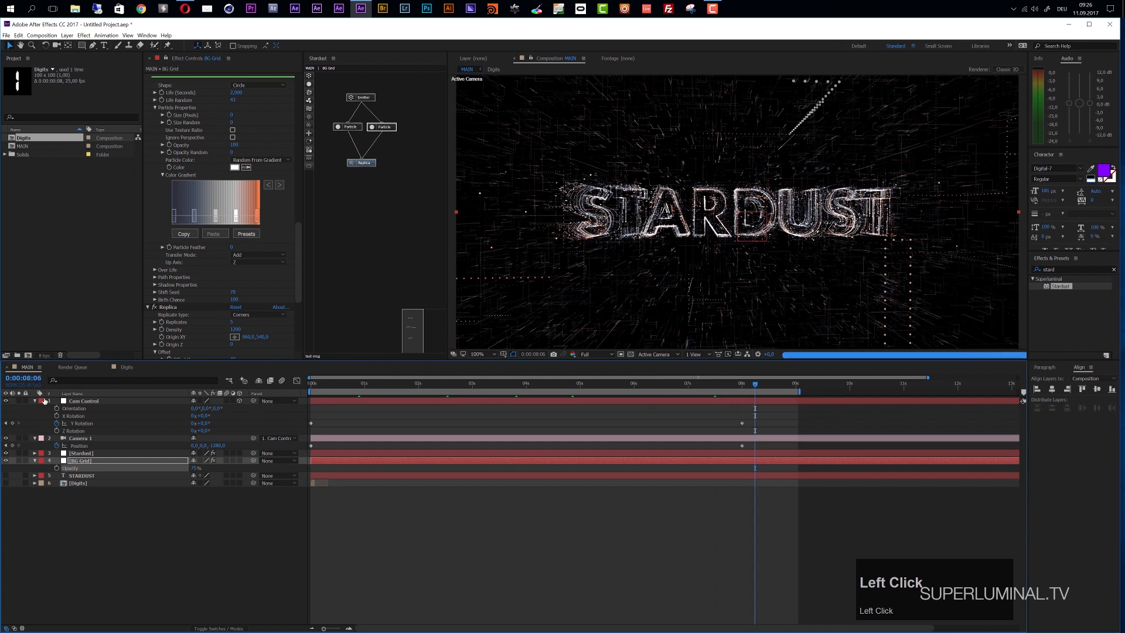